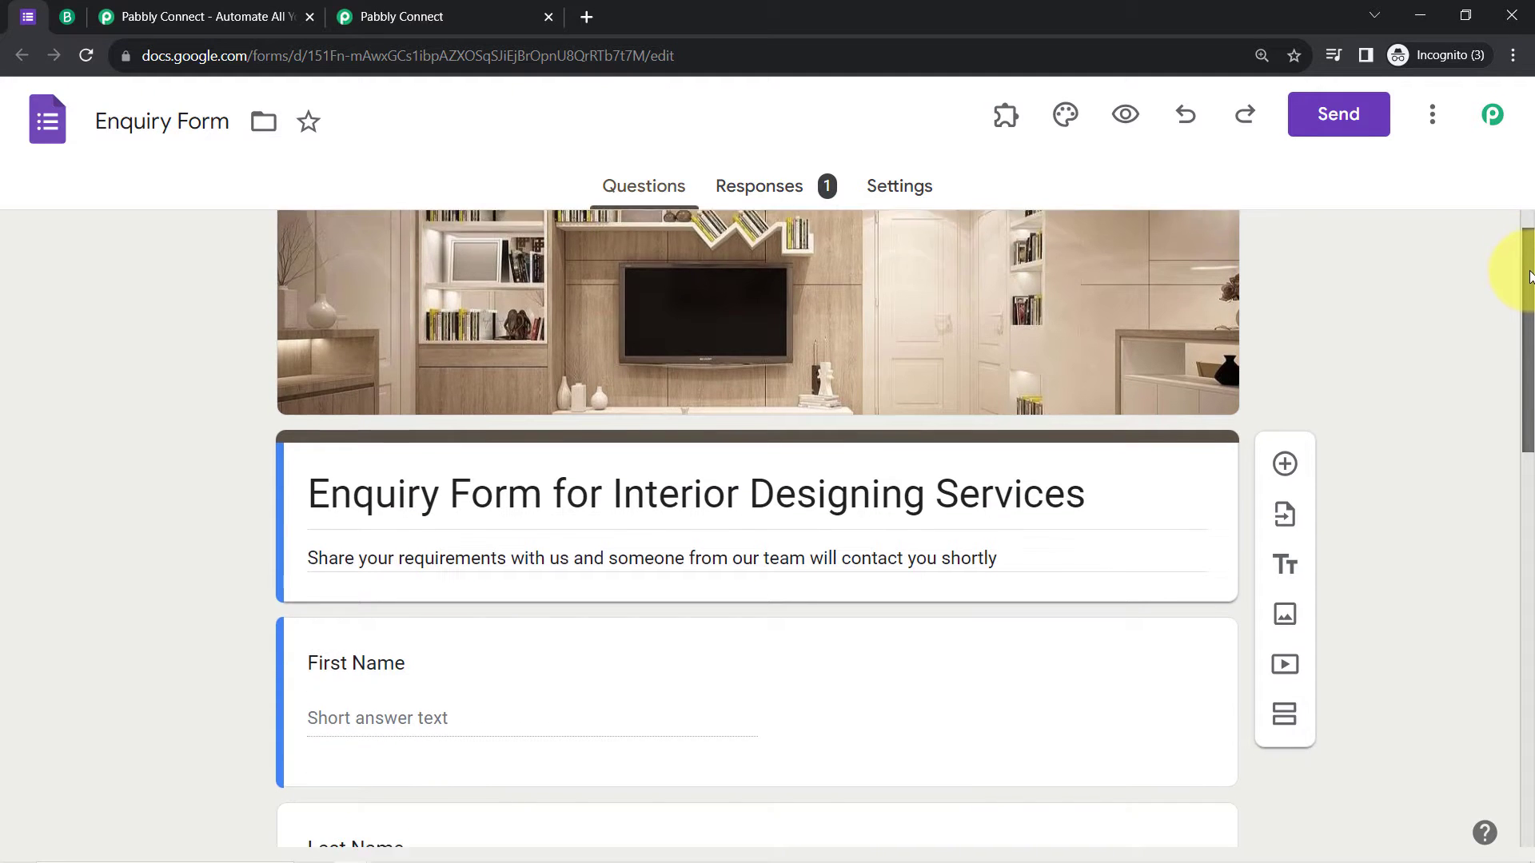
Step: Bring the 'Enquiry Form for Interior Designing Services' editor into view in Google Forms
left_click_drag(1529, 274, 1519, 205)
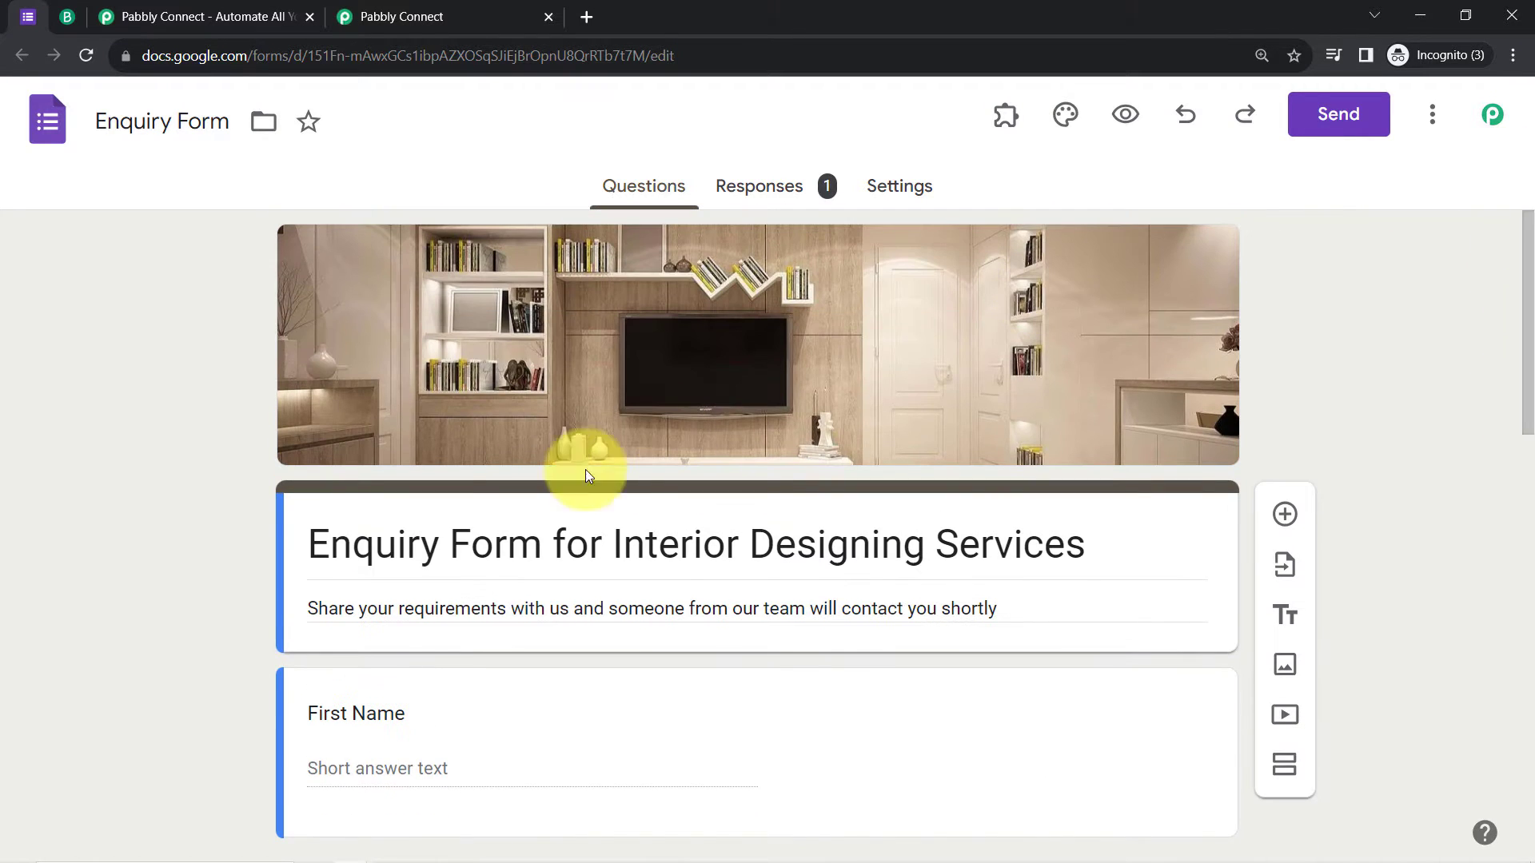
Step: Review the Enquiry Form and the Brevo lists page, switching between their tabs
left_click_drag(355, 548, 534, 544)
left_click(64, 17)
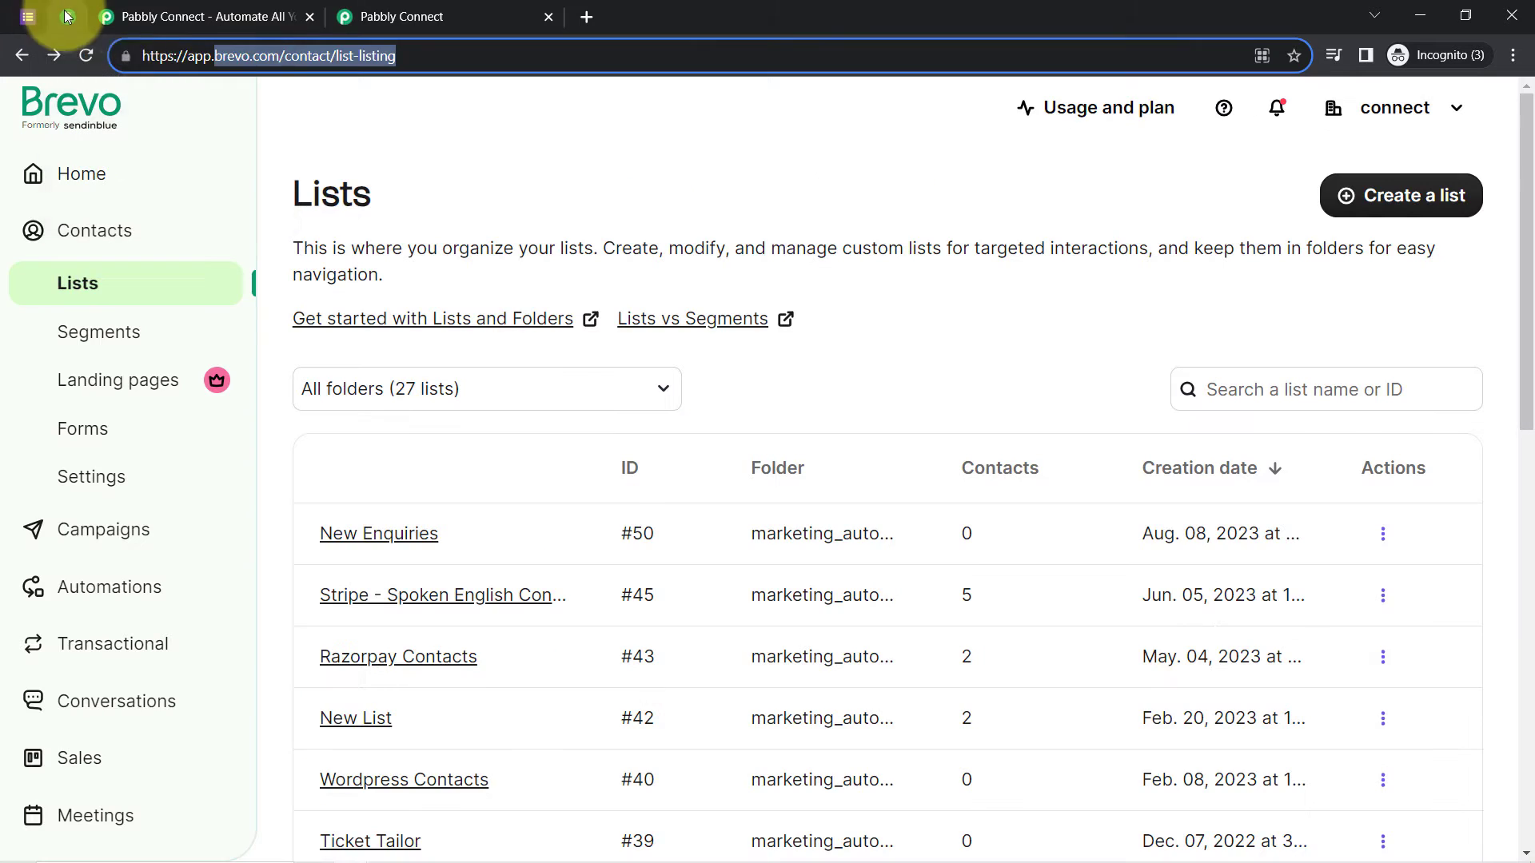
left_click_drag(396, 56, 216, 57)
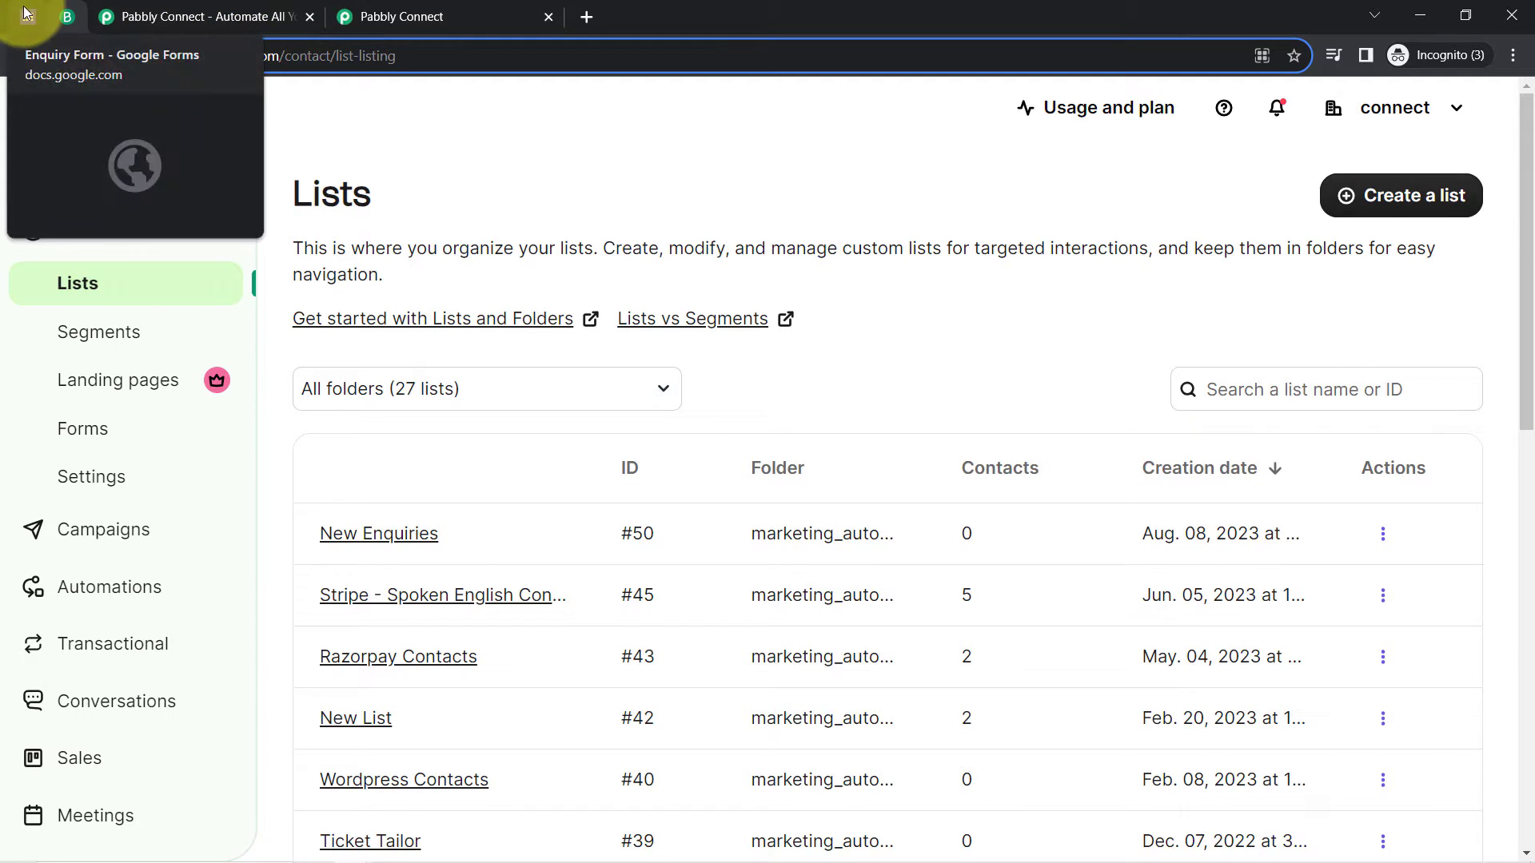
left_click(28, 16)
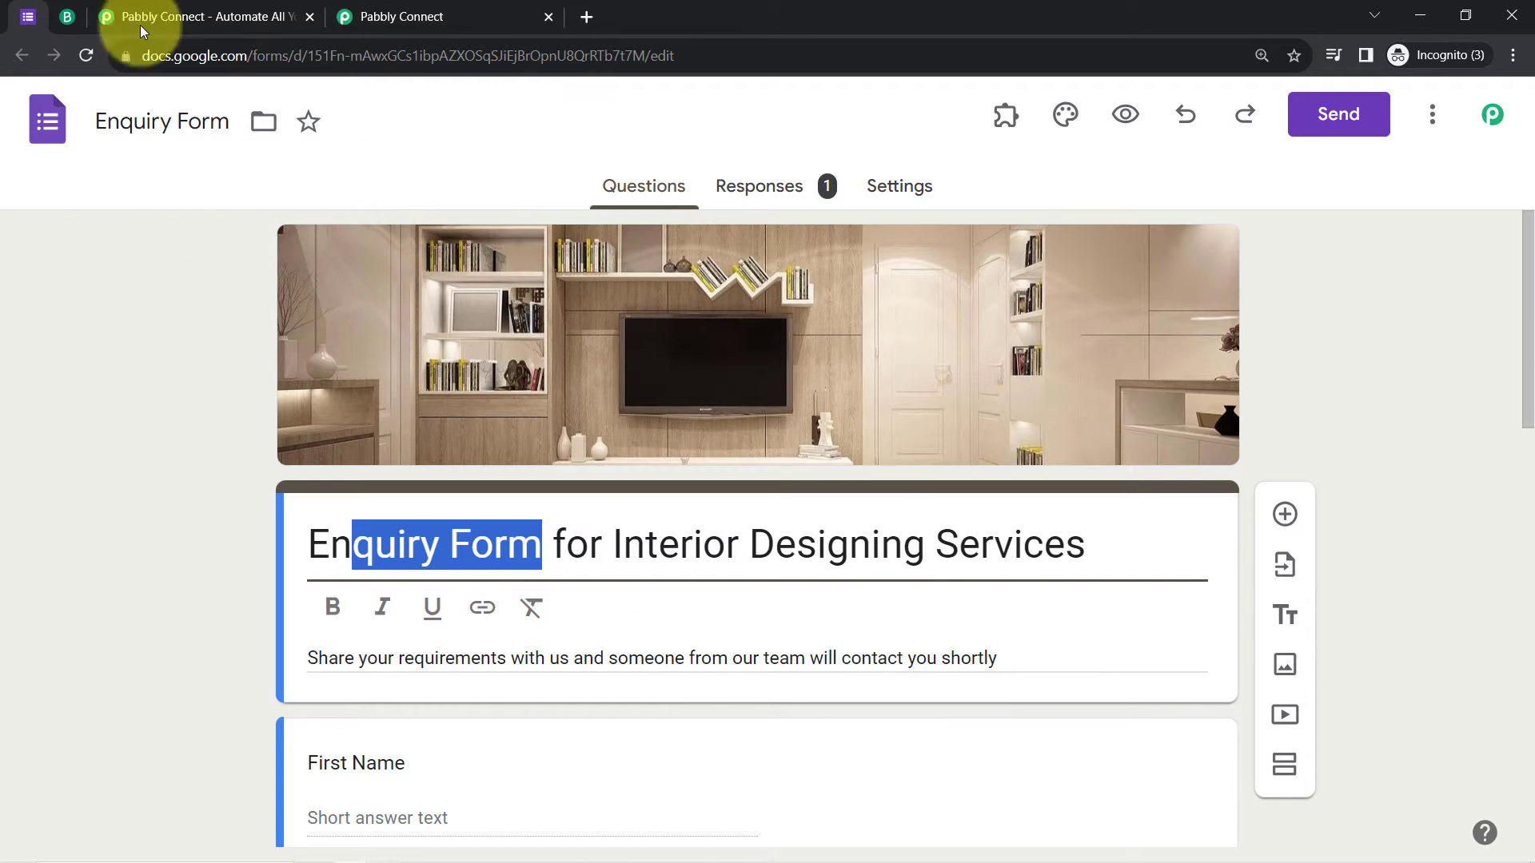
left_click(71, 13)
left_click(27, 17)
left_click(66, 18)
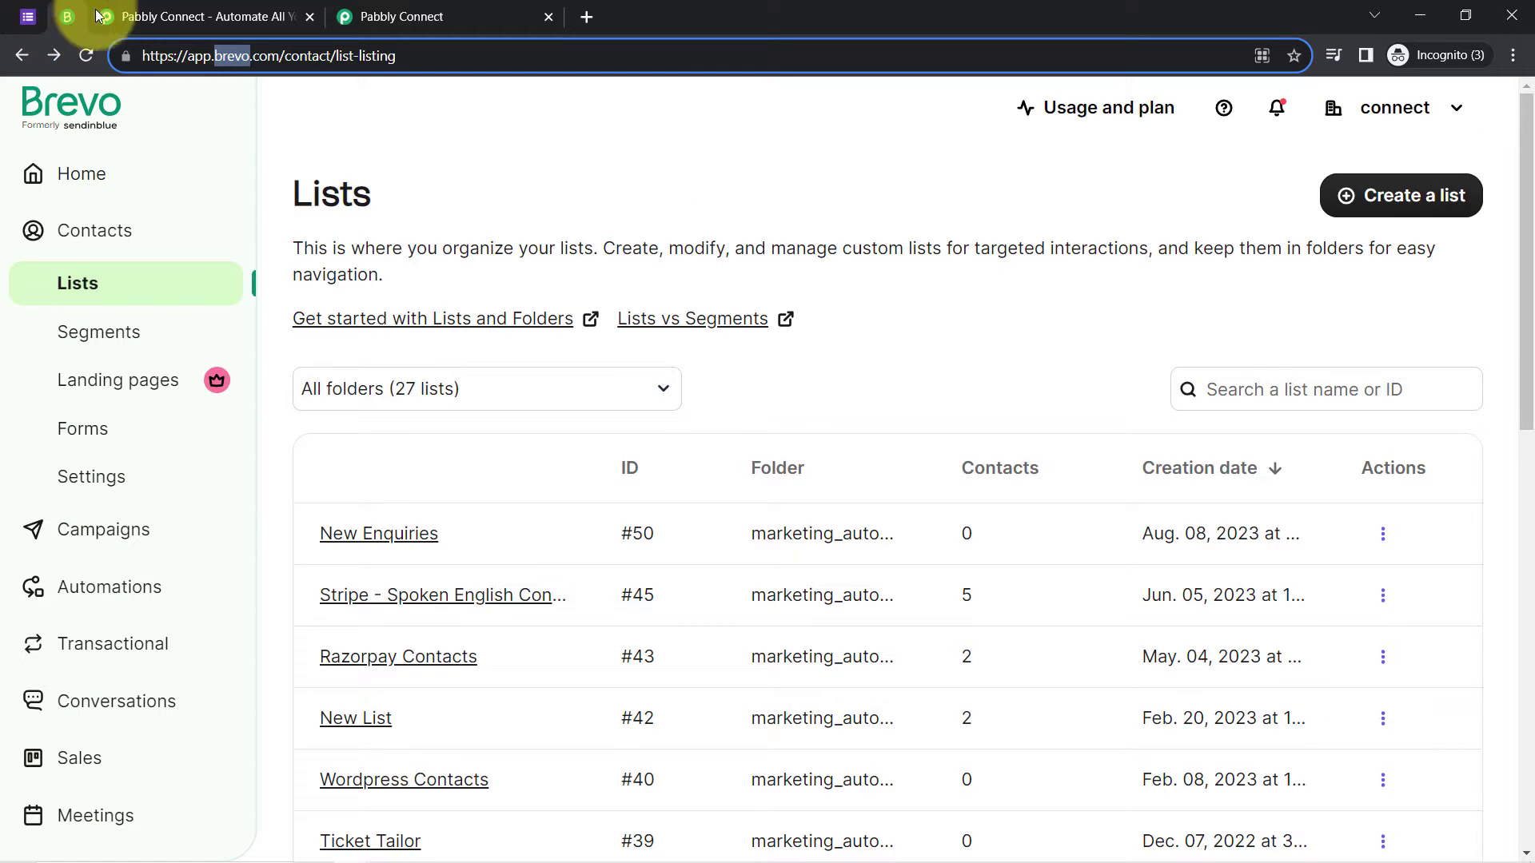
Step: Check the Pabbly Connect landing page, dismiss its offer popup, then go to the dashboard
left_click(177, 16)
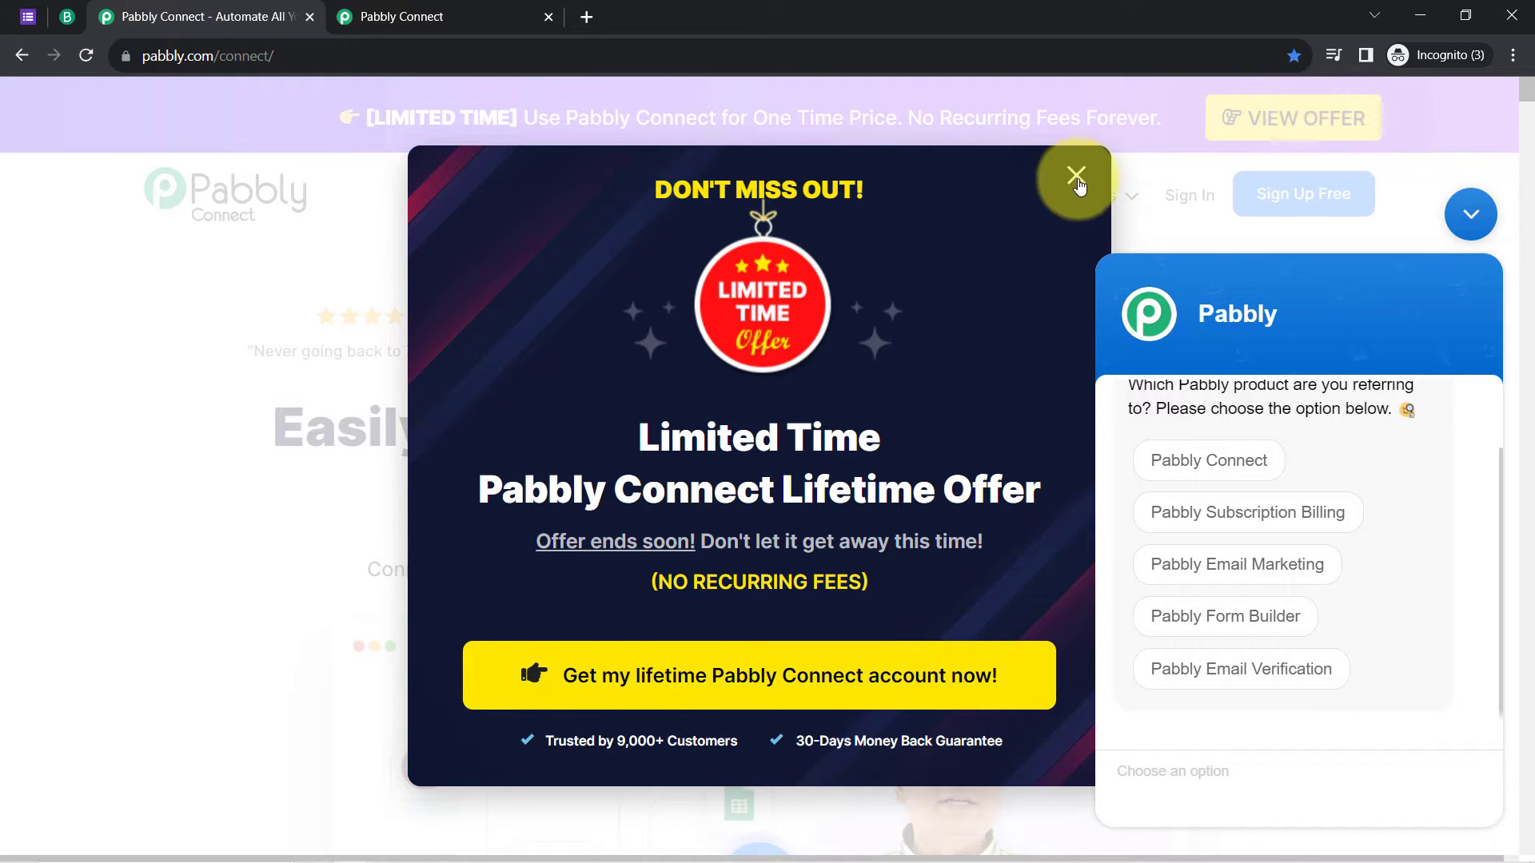
left_click(1447, 220)
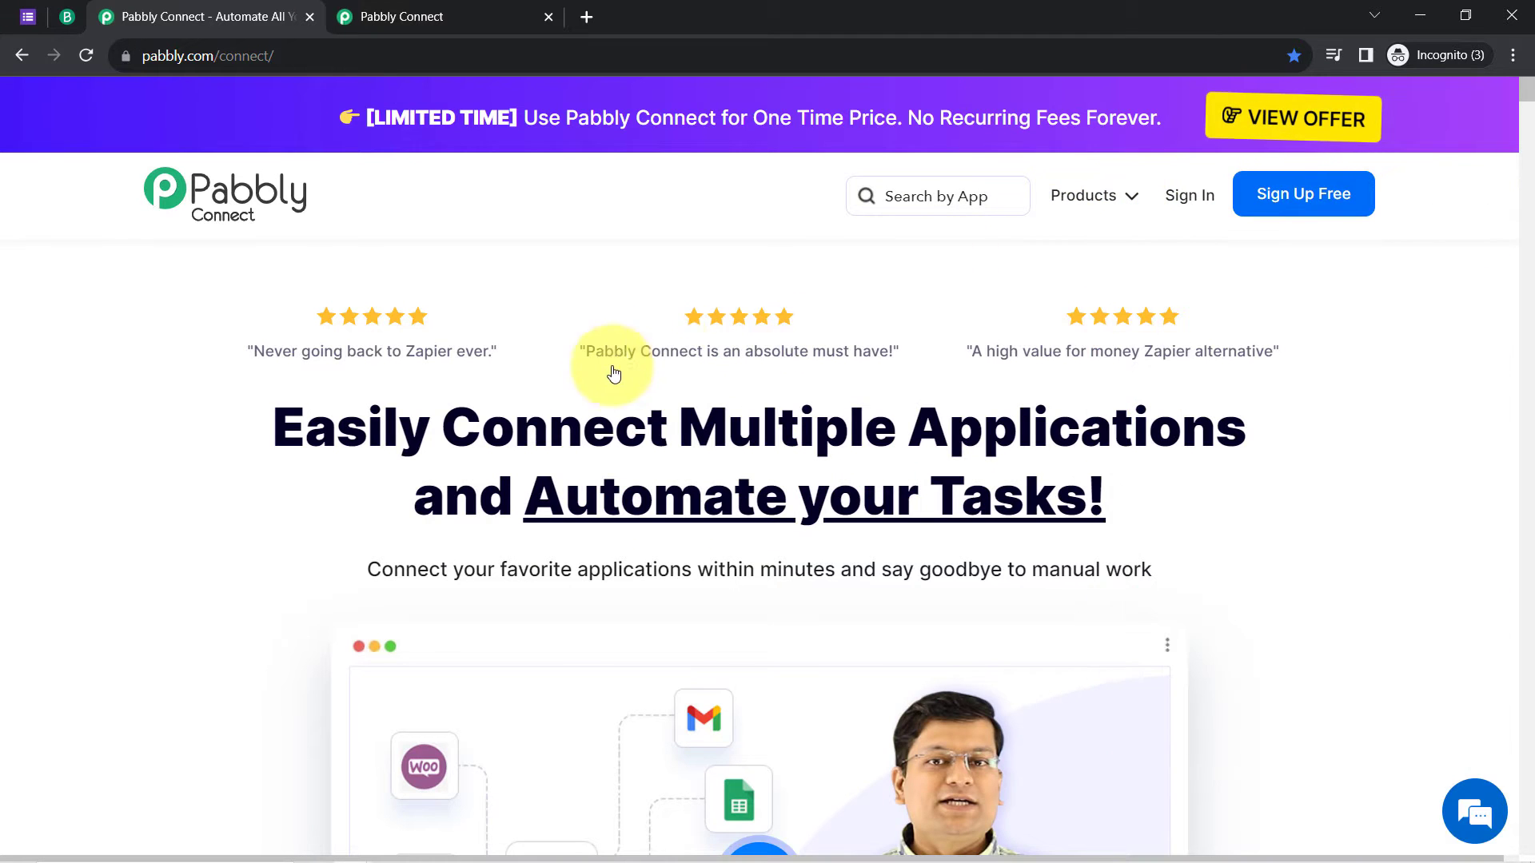
left_click_drag(305, 433, 1147, 464)
left_click(486, 6)
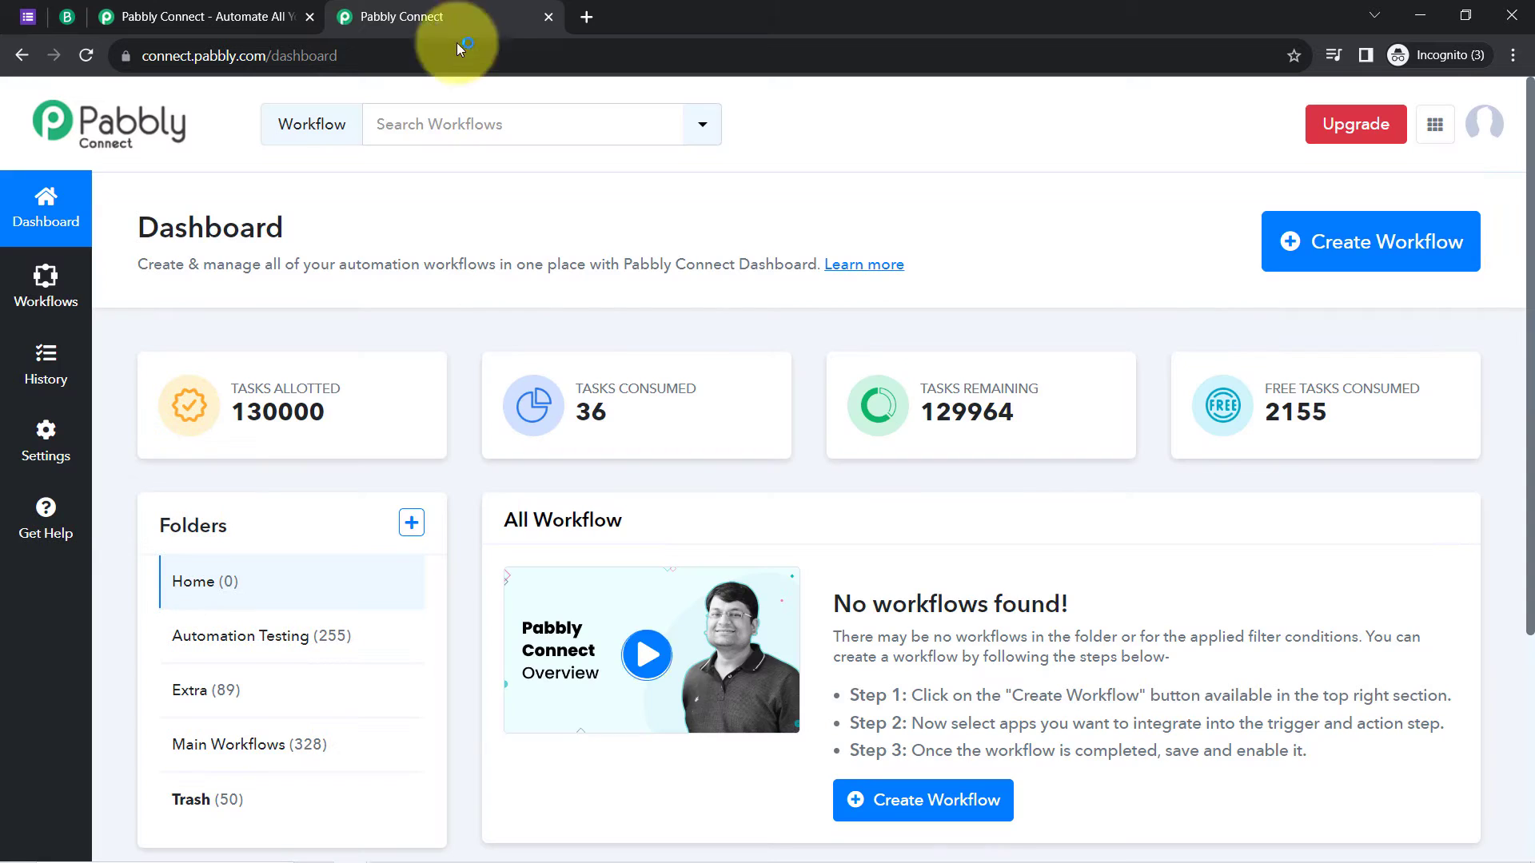
left_click(280, 15)
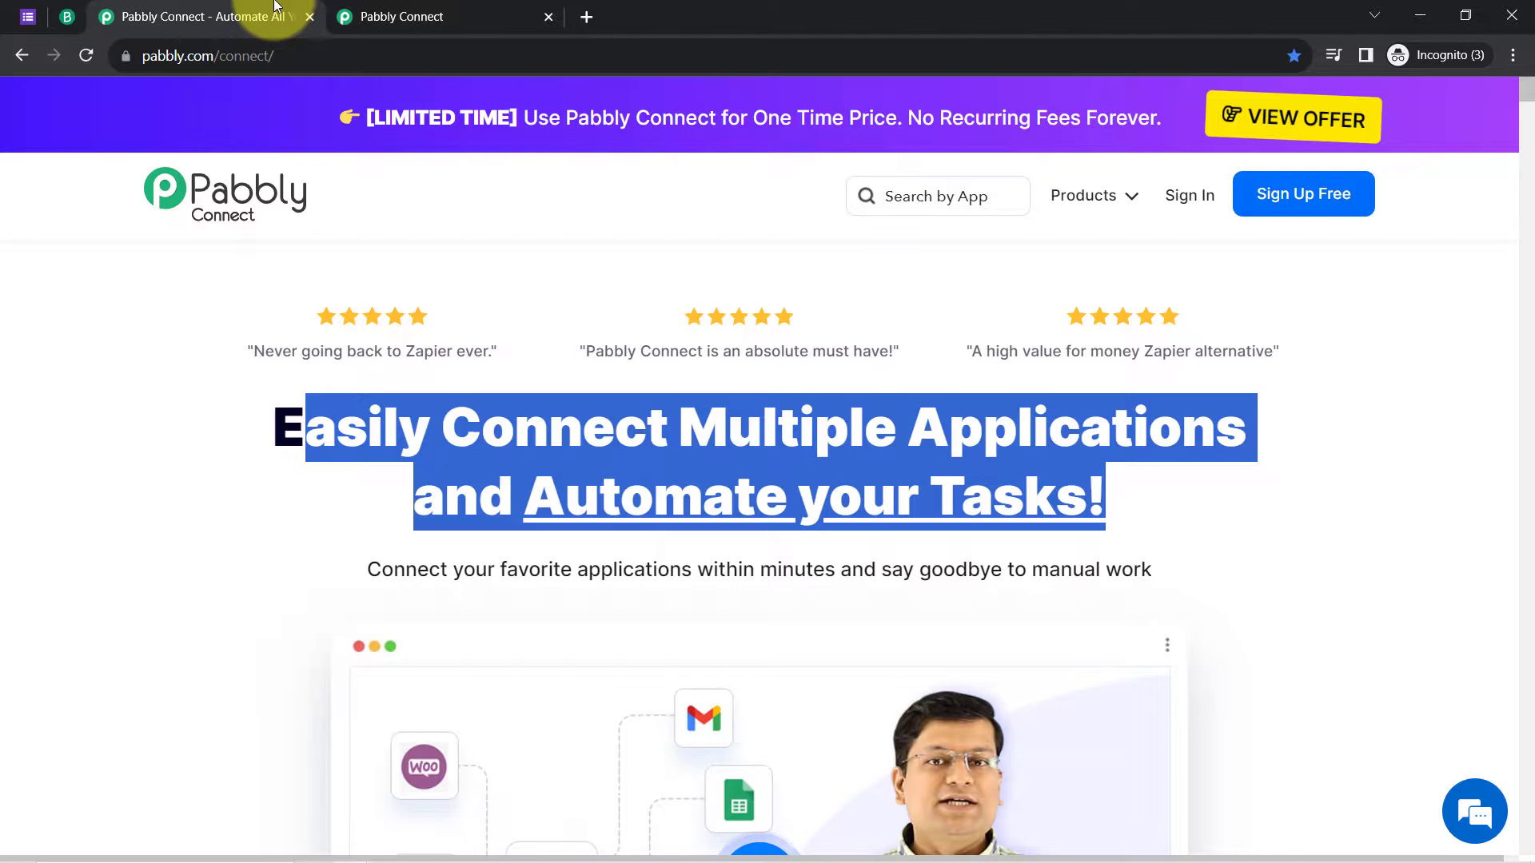
left_click(281, 452)
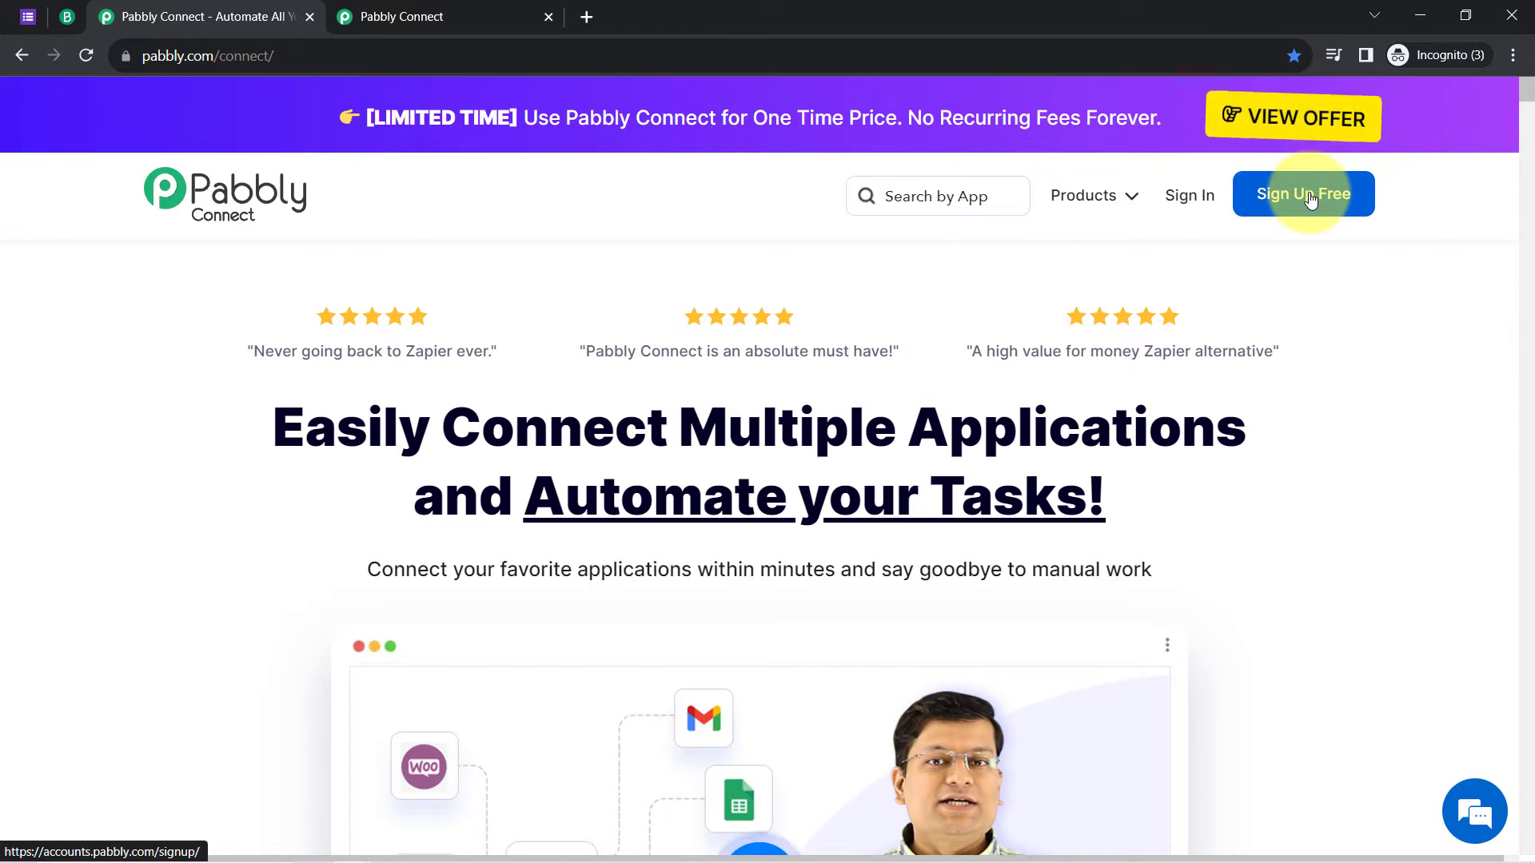
left_click(444, 6)
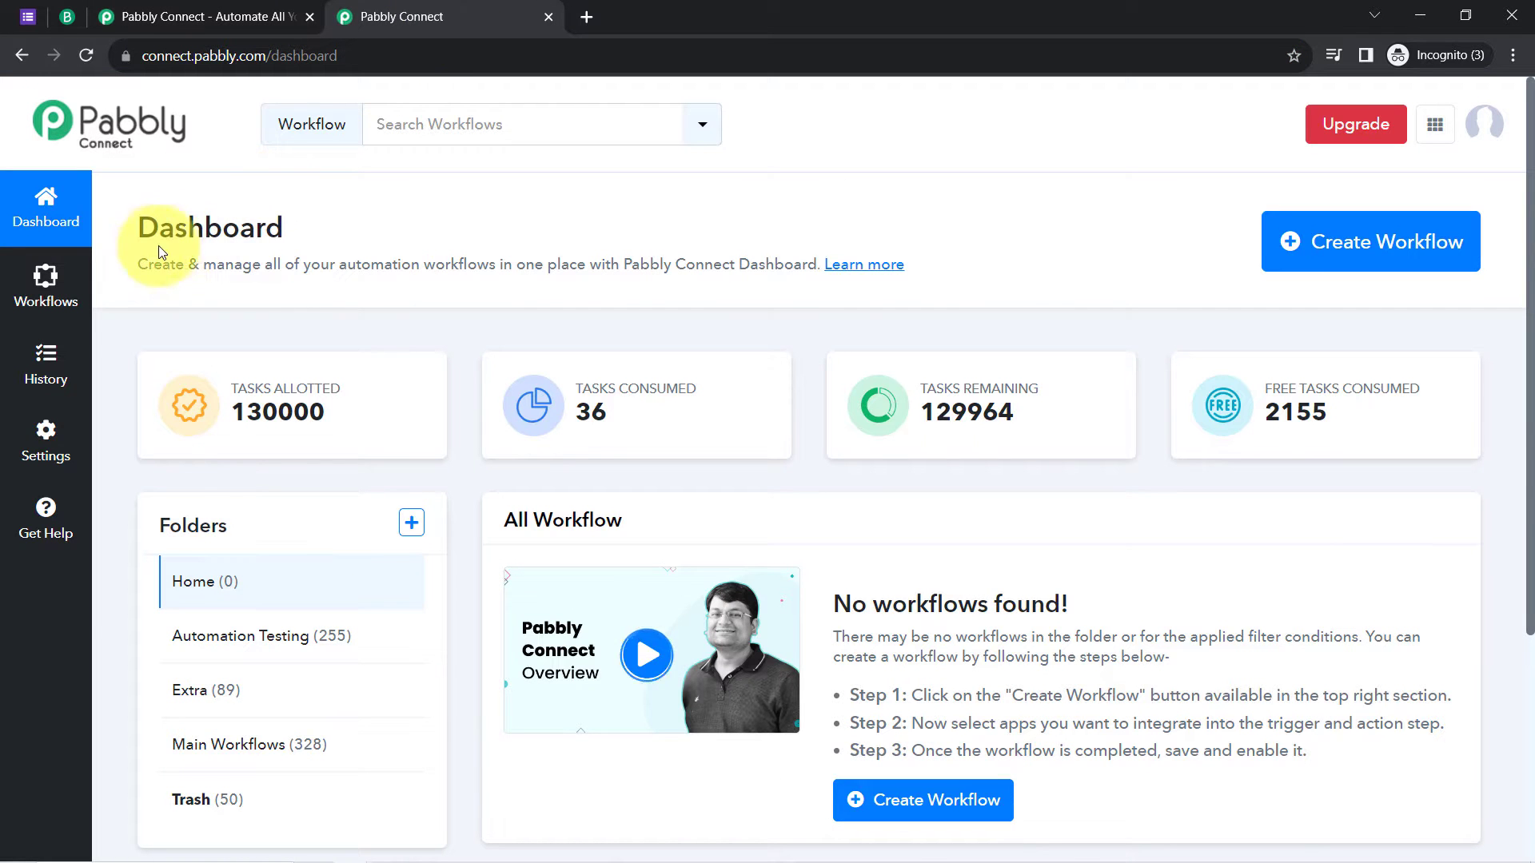
Step: Create a new workflow named 'Create Brevo Subscriber from Google Forms Submission'
left_click_drag(135, 228, 308, 245)
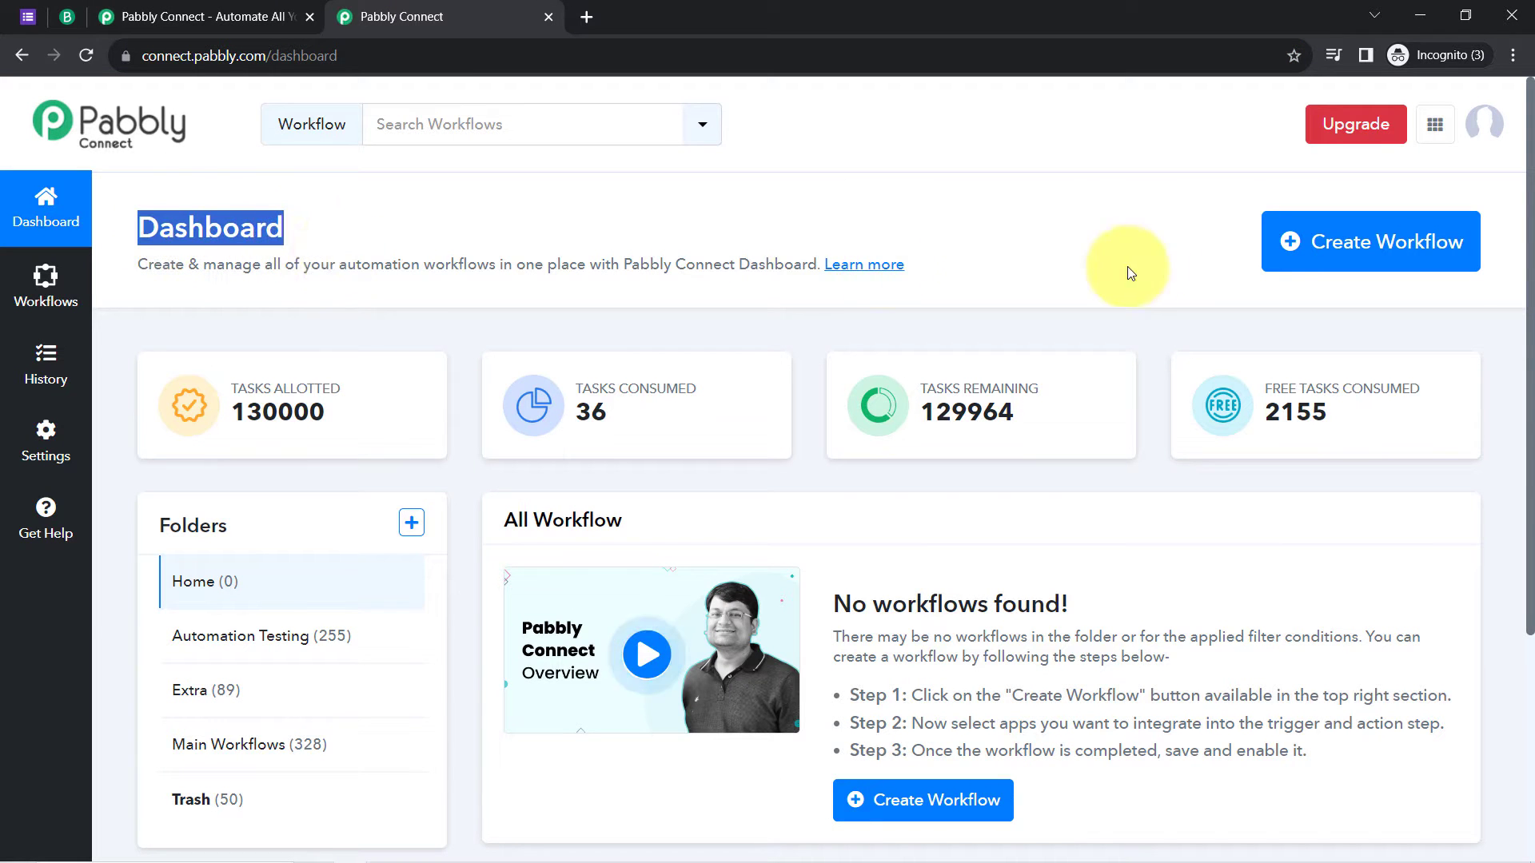
left_click(1301, 248)
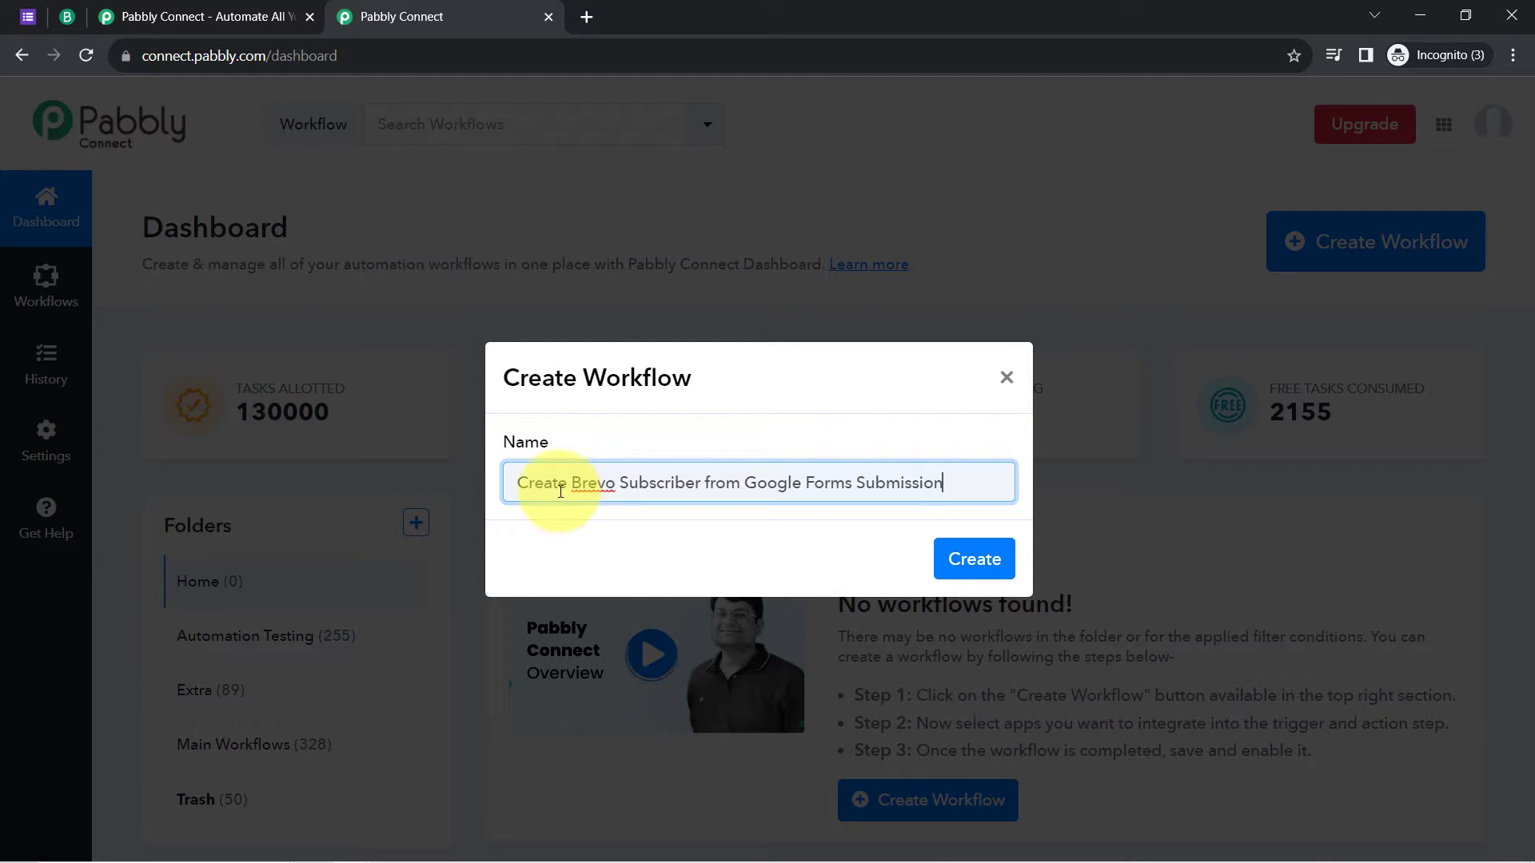
left_click_drag(532, 485, 865, 475)
left_click(901, 480)
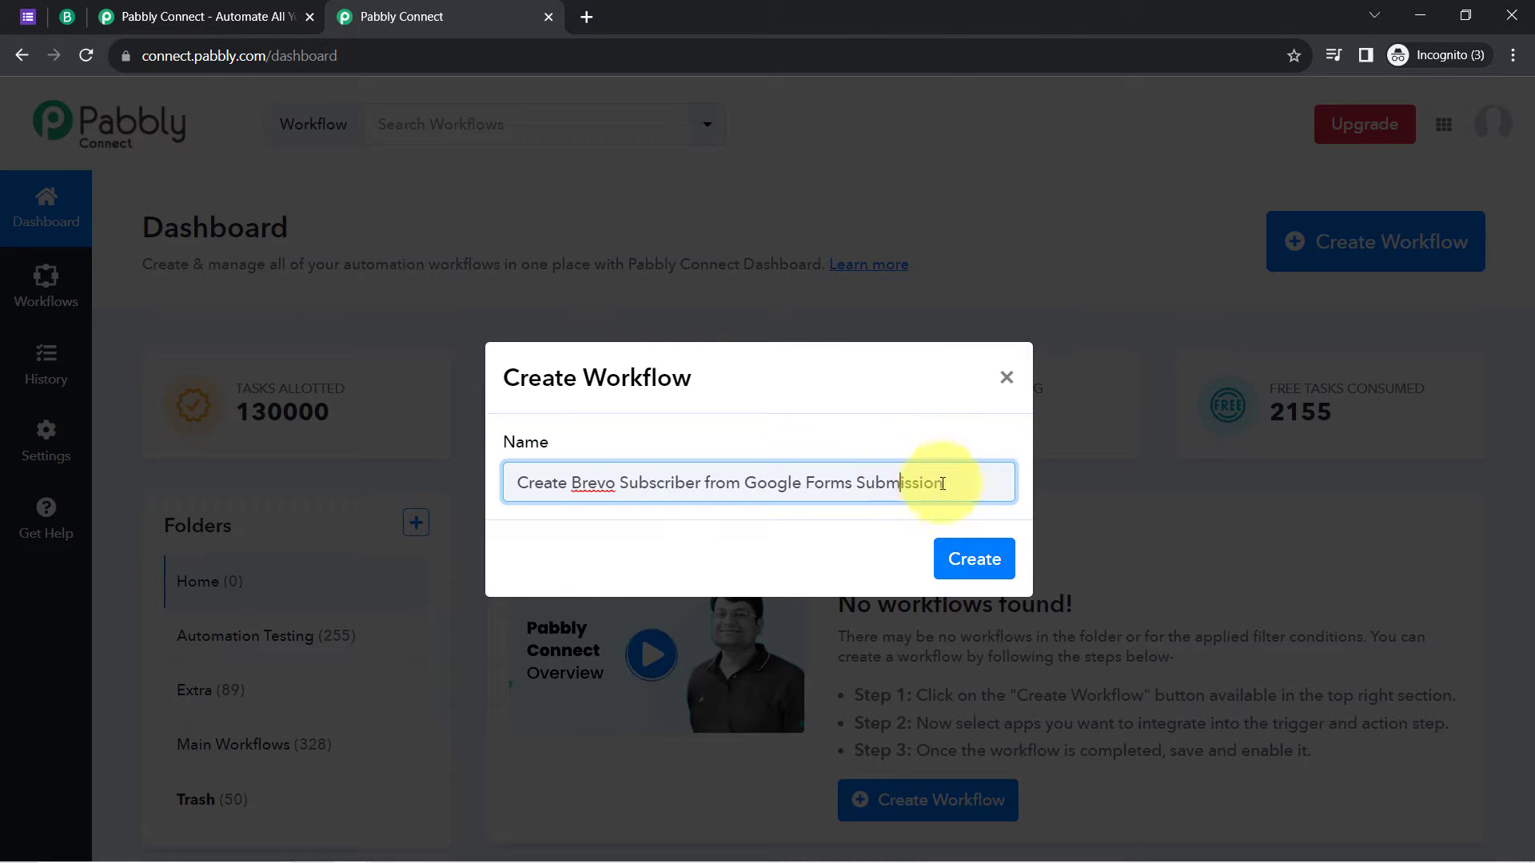
left_click(977, 559)
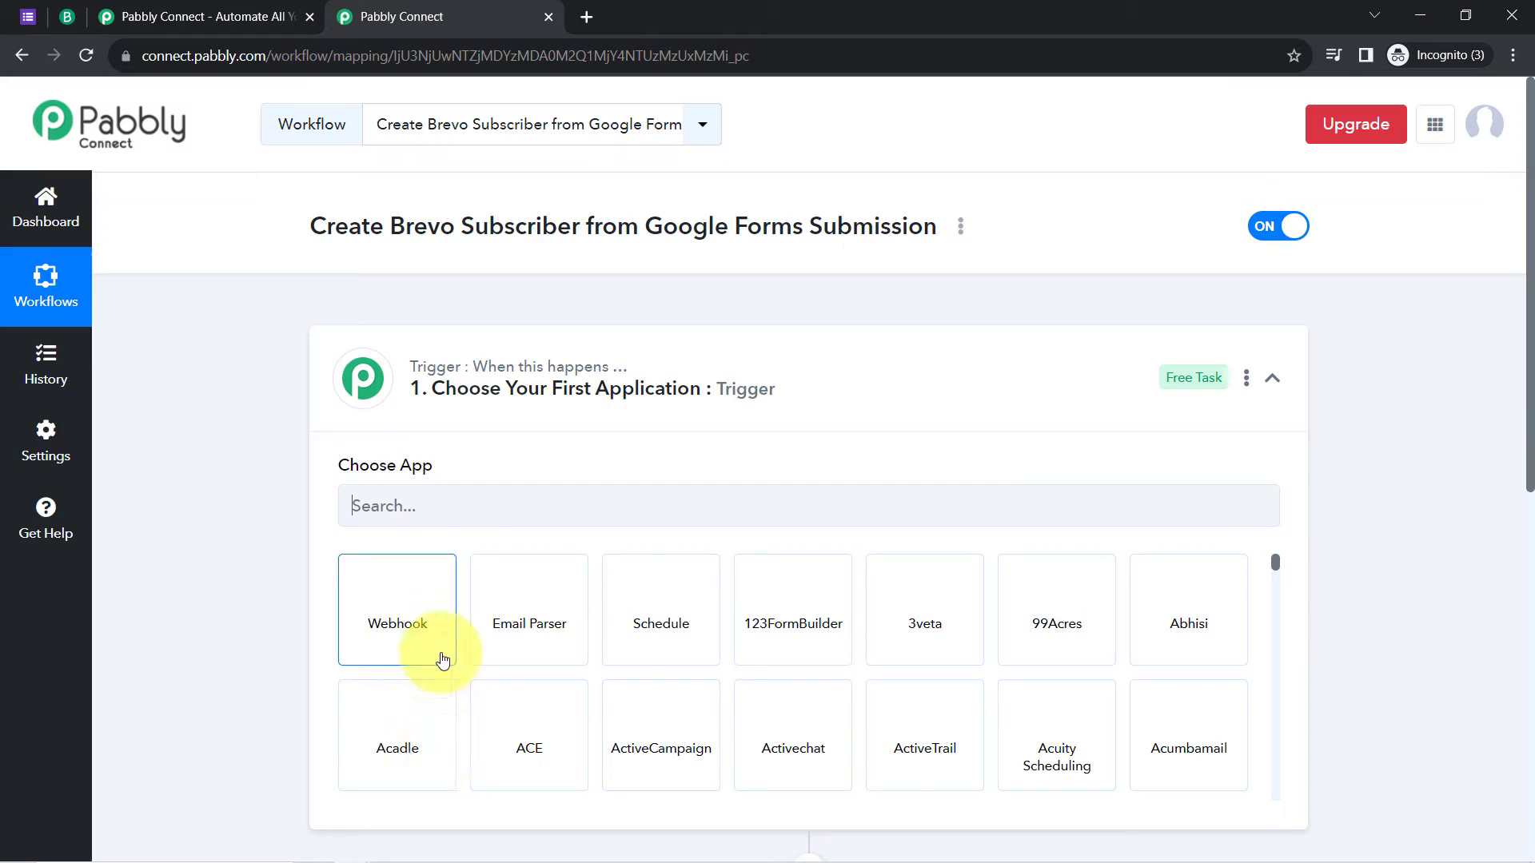
Step: Search 'google f' in the trigger's Choose App field and select Google Forms
left_click(411, 379)
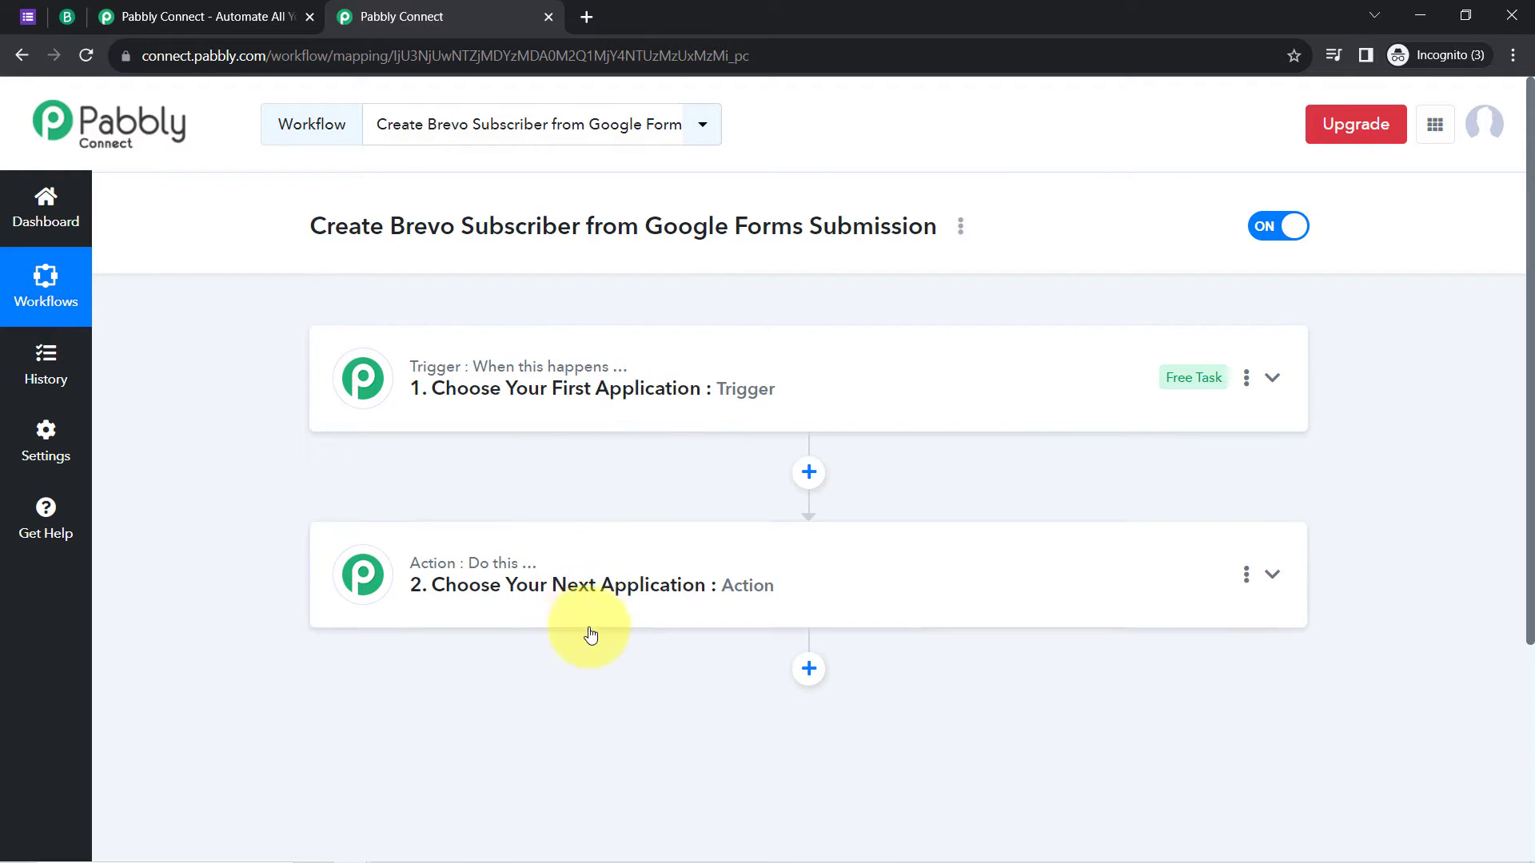
mouse_move(430, 373)
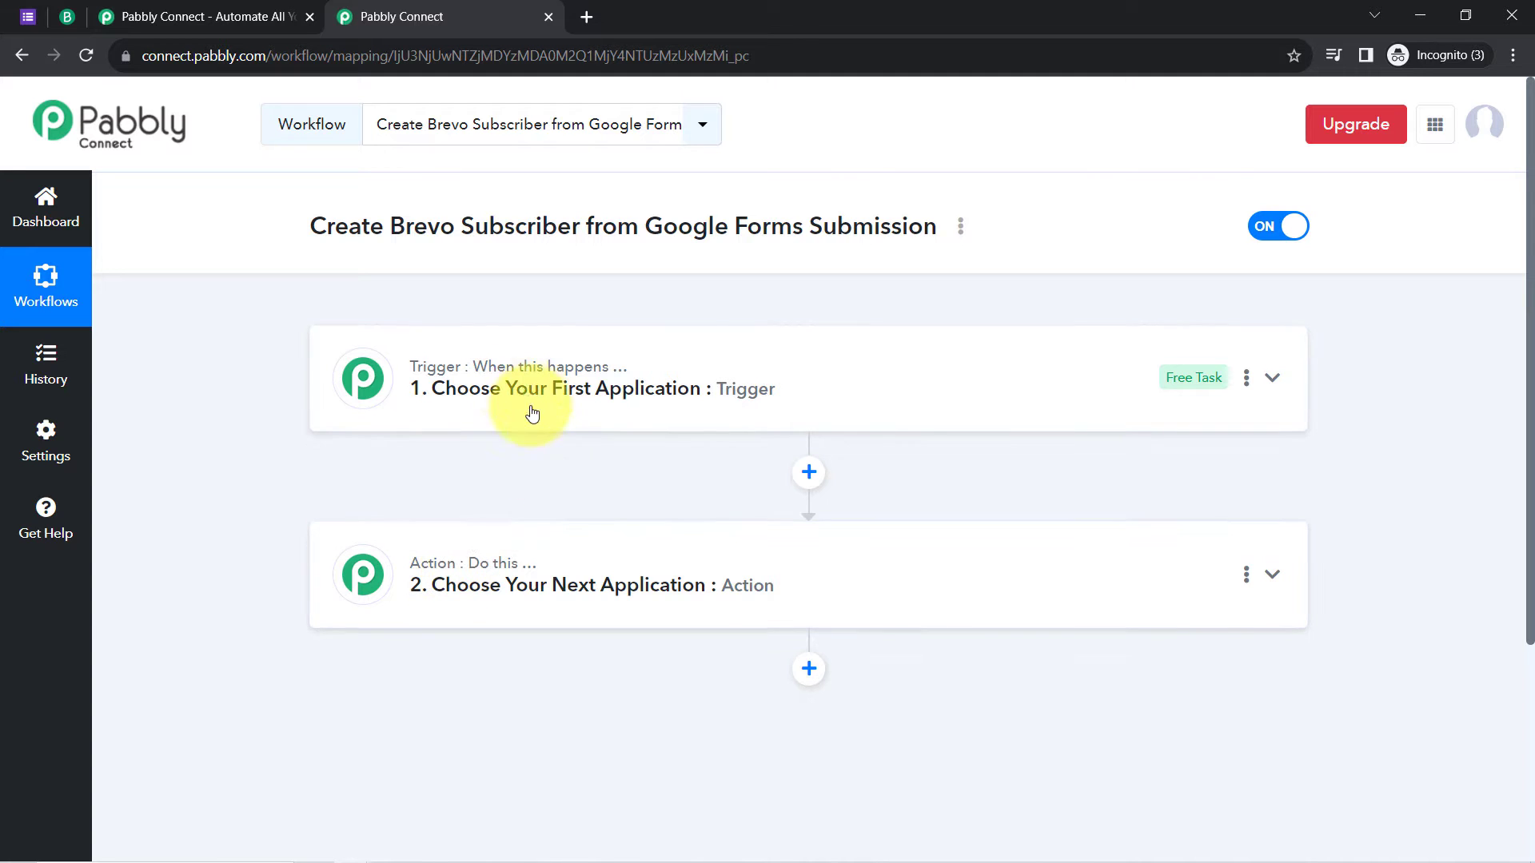
left_click(542, 382)
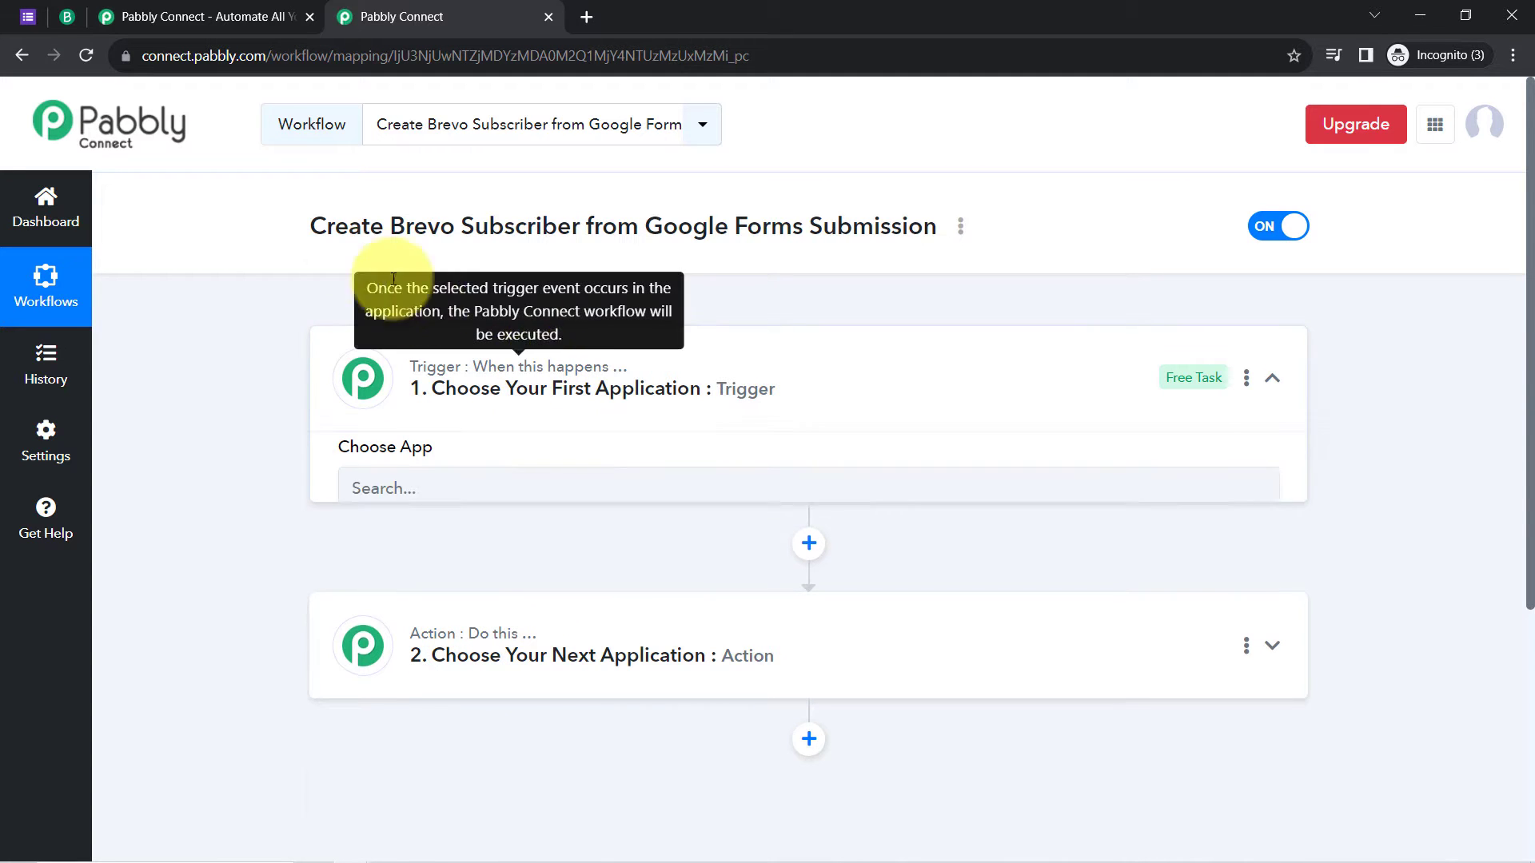
left_click_drag(323, 230, 817, 239)
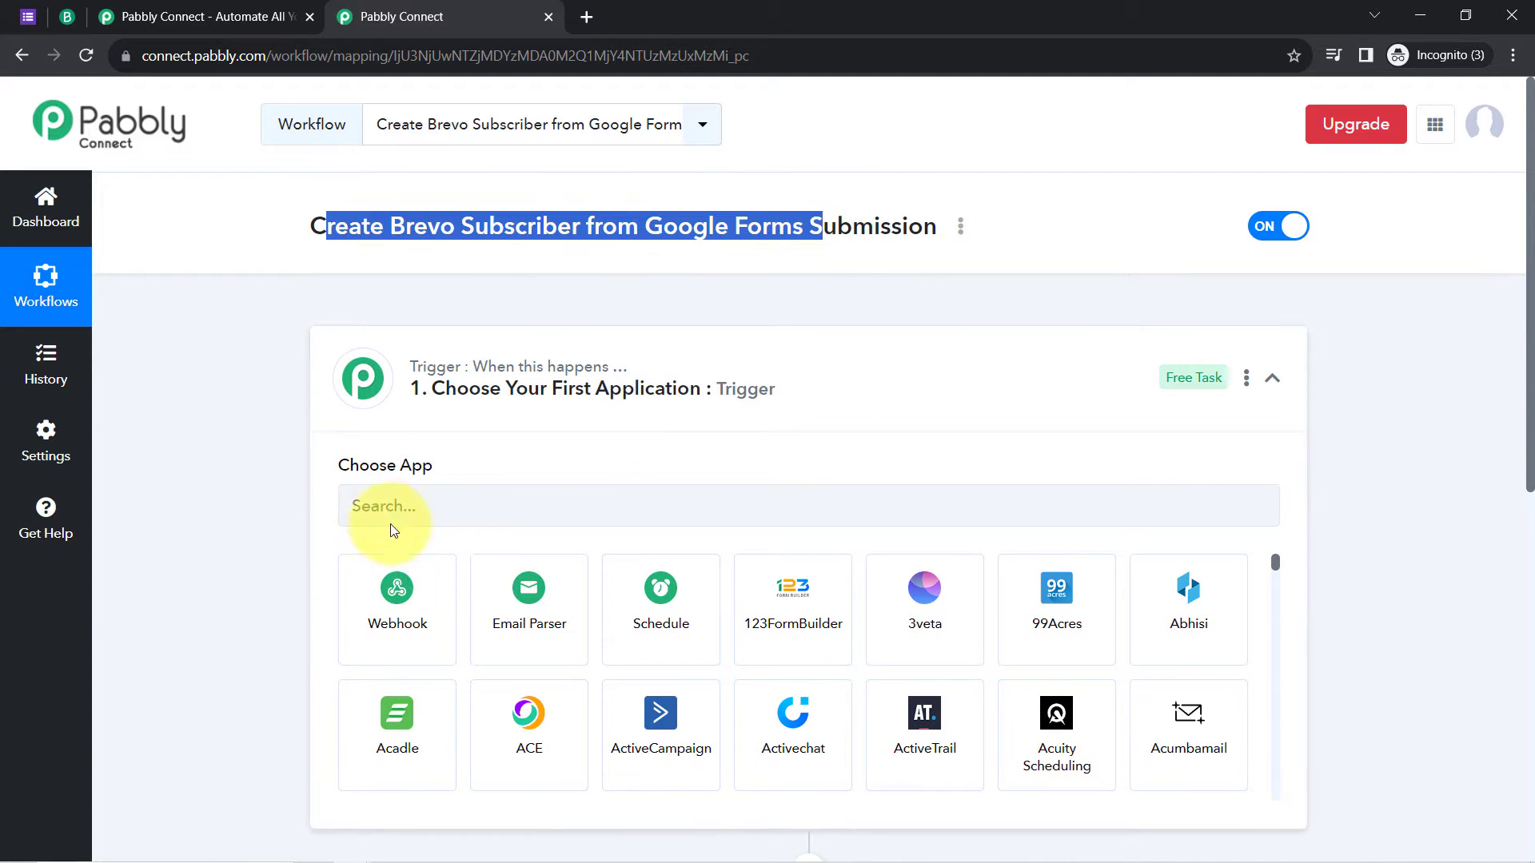
left_click(371, 507)
type("google f")
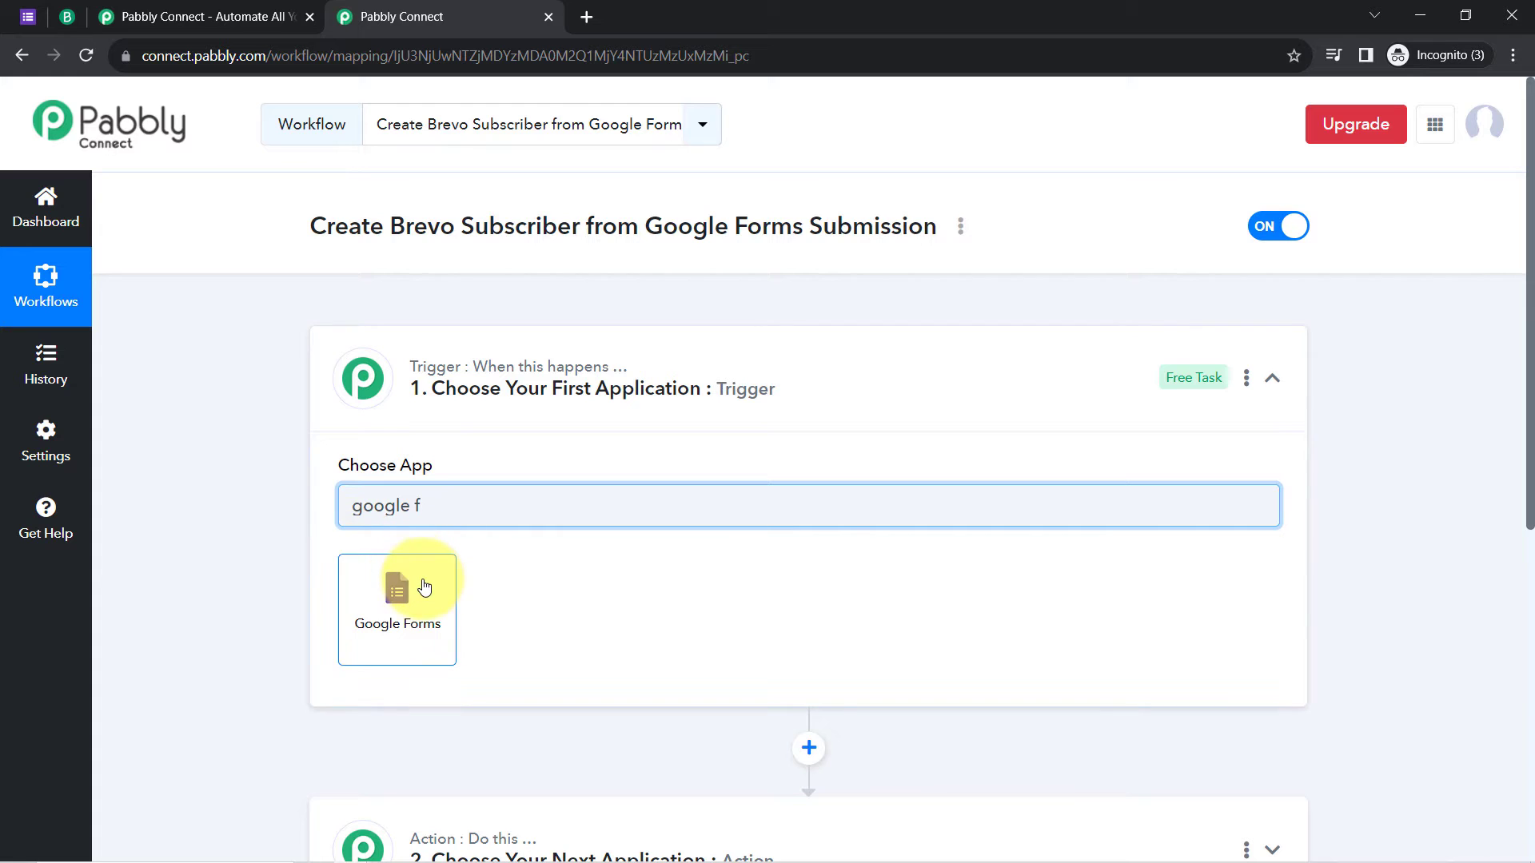
left_click(398, 598)
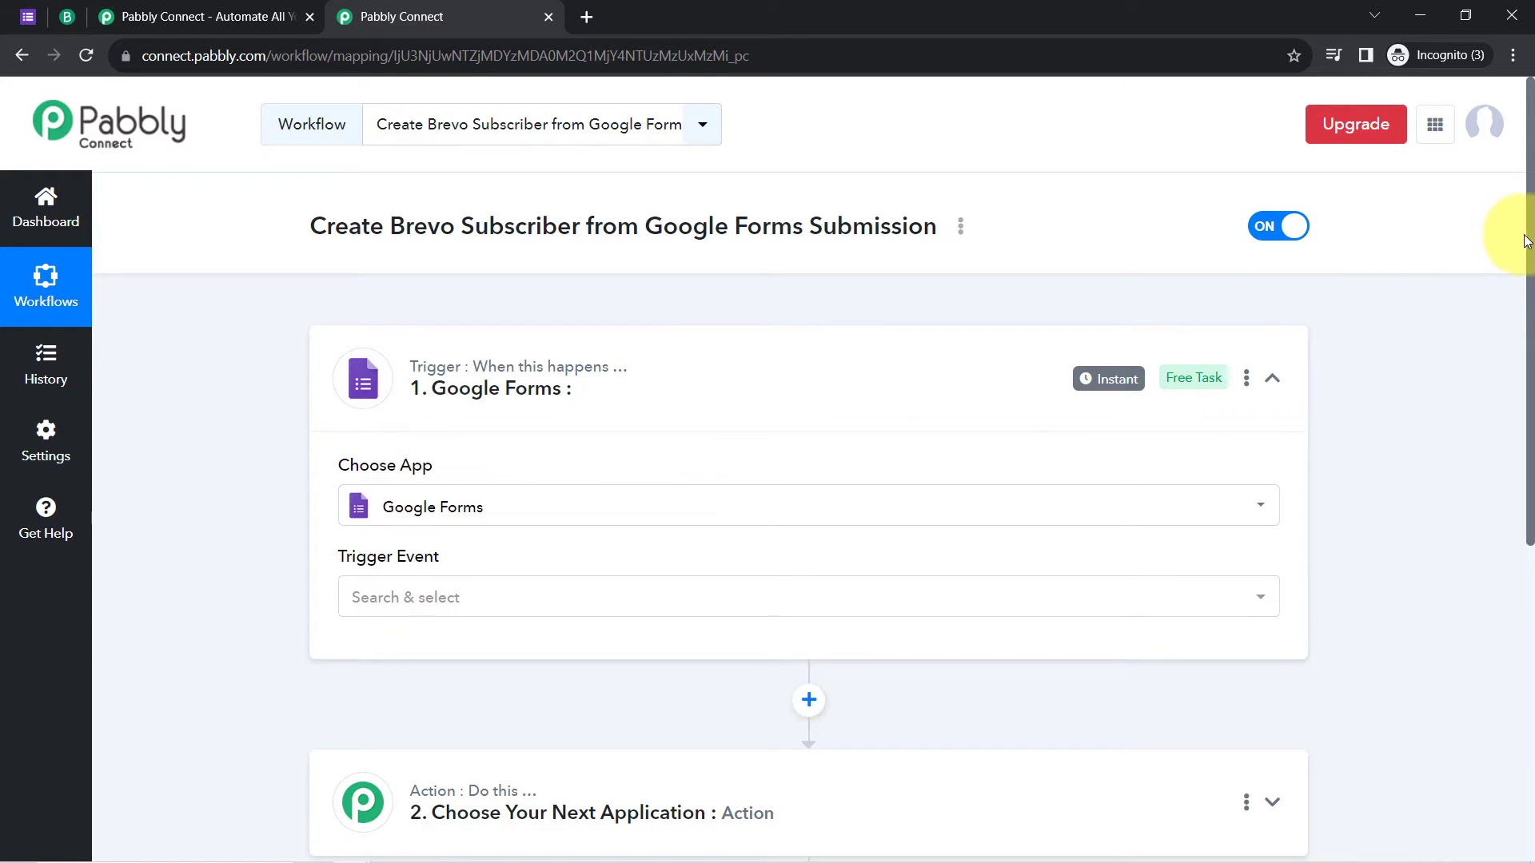
Step: Search 'brev' in the action step's Choose App field and select Brevo
left_click_drag(1531, 244, 1500, 288)
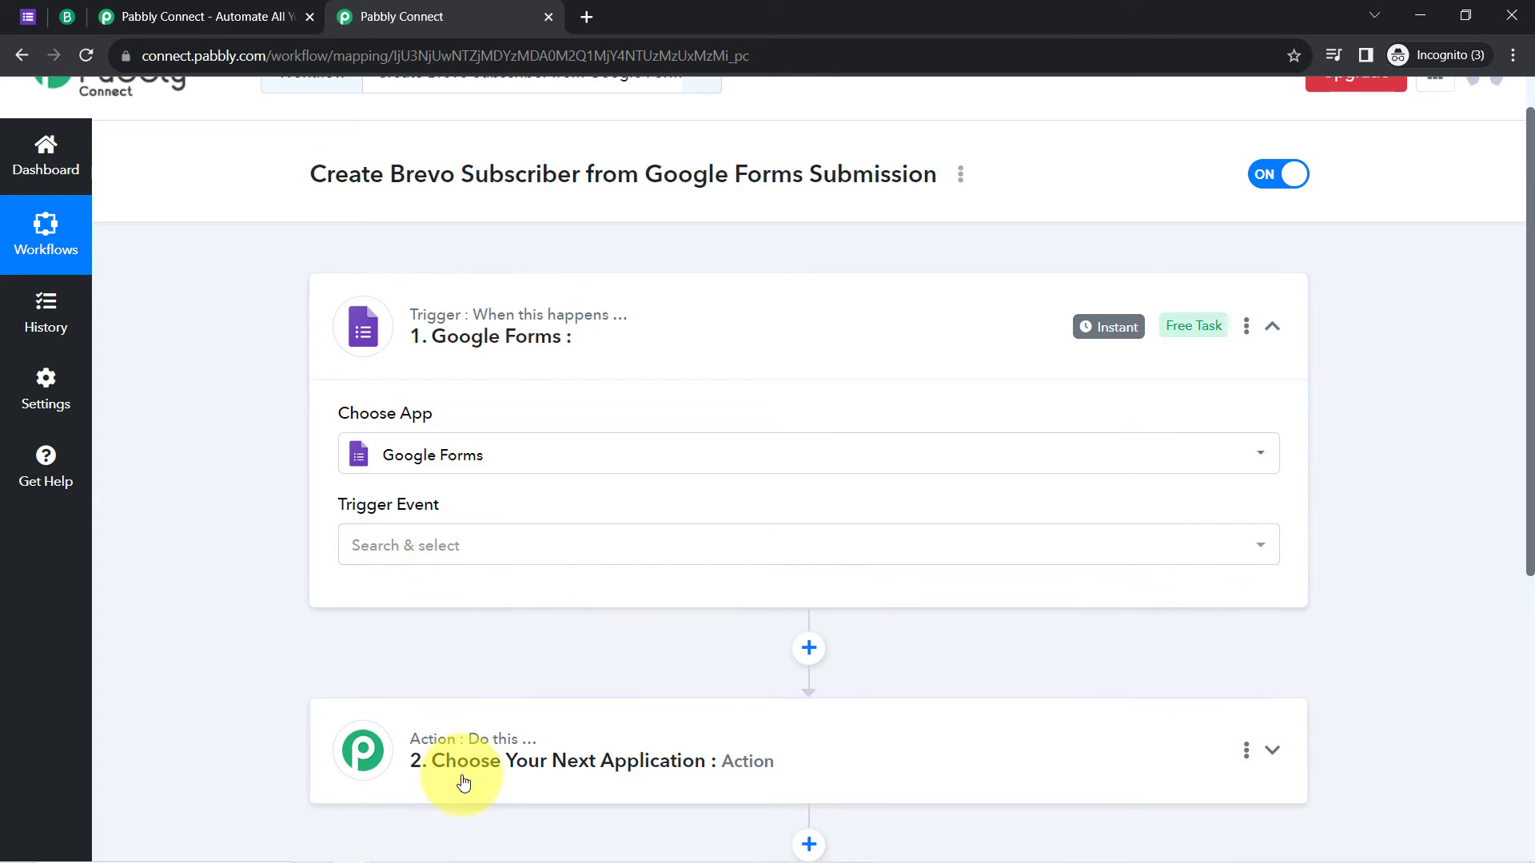
left_click(462, 774)
left_click_drag(310, 180, 873, 177)
left_click_drag(1529, 224, 1531, 461)
left_click(424, 350)
type("bevo")
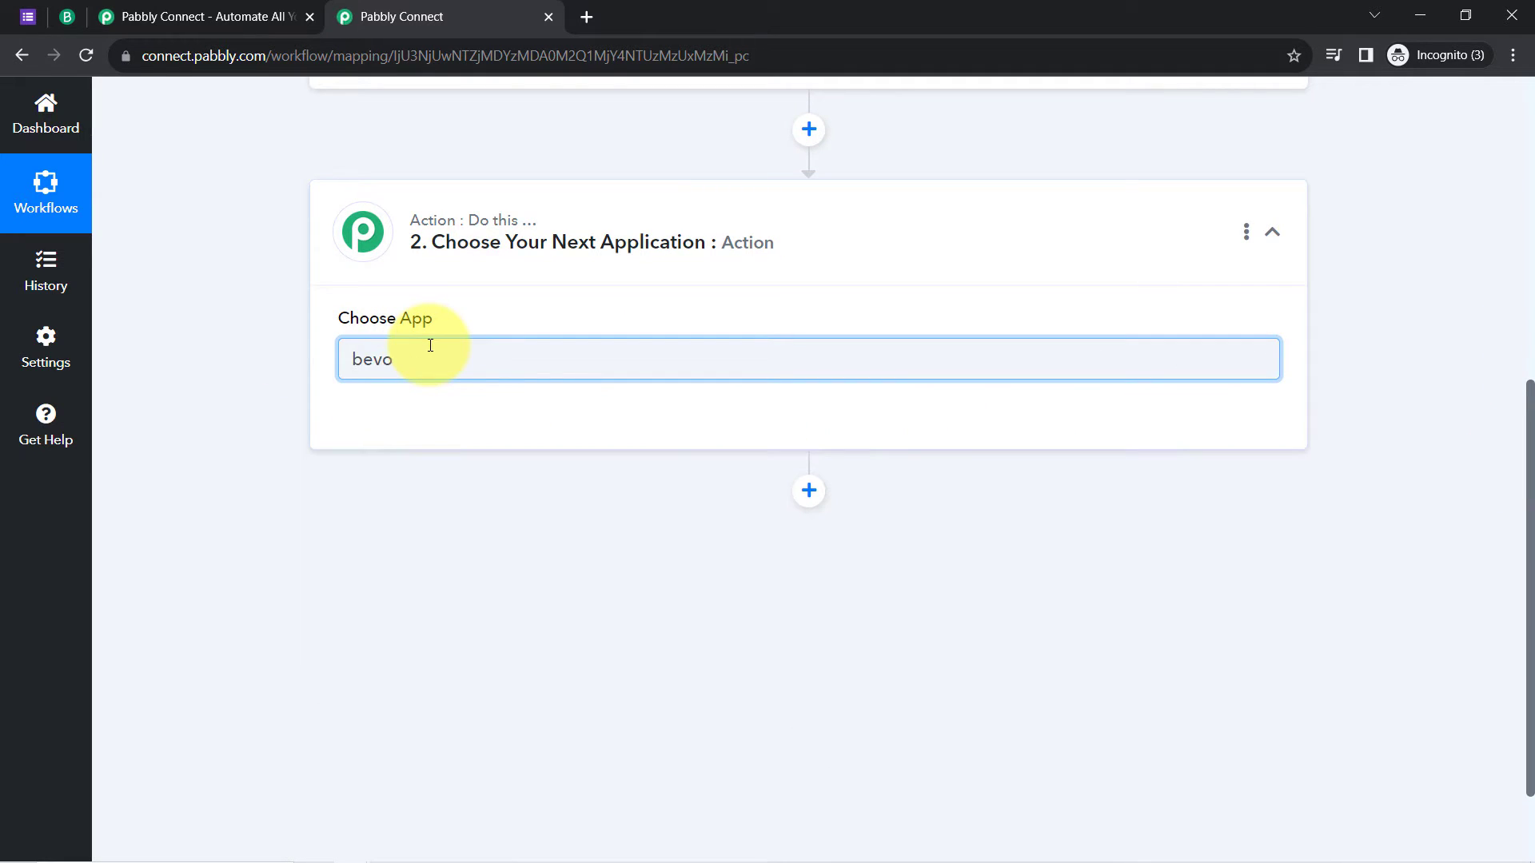
key("BackSpace")
type("rev")
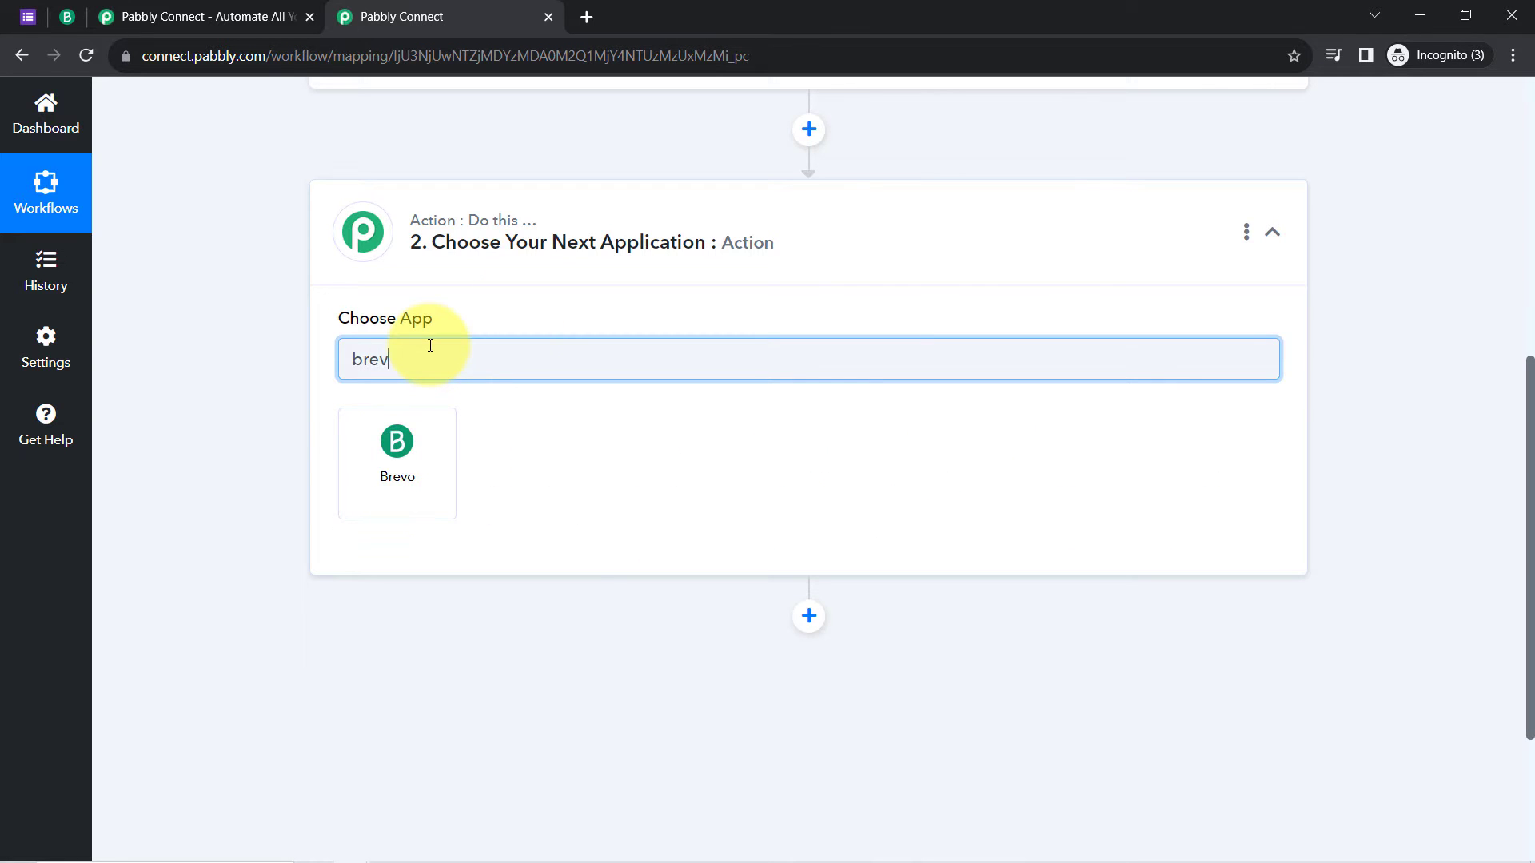
left_click(402, 477)
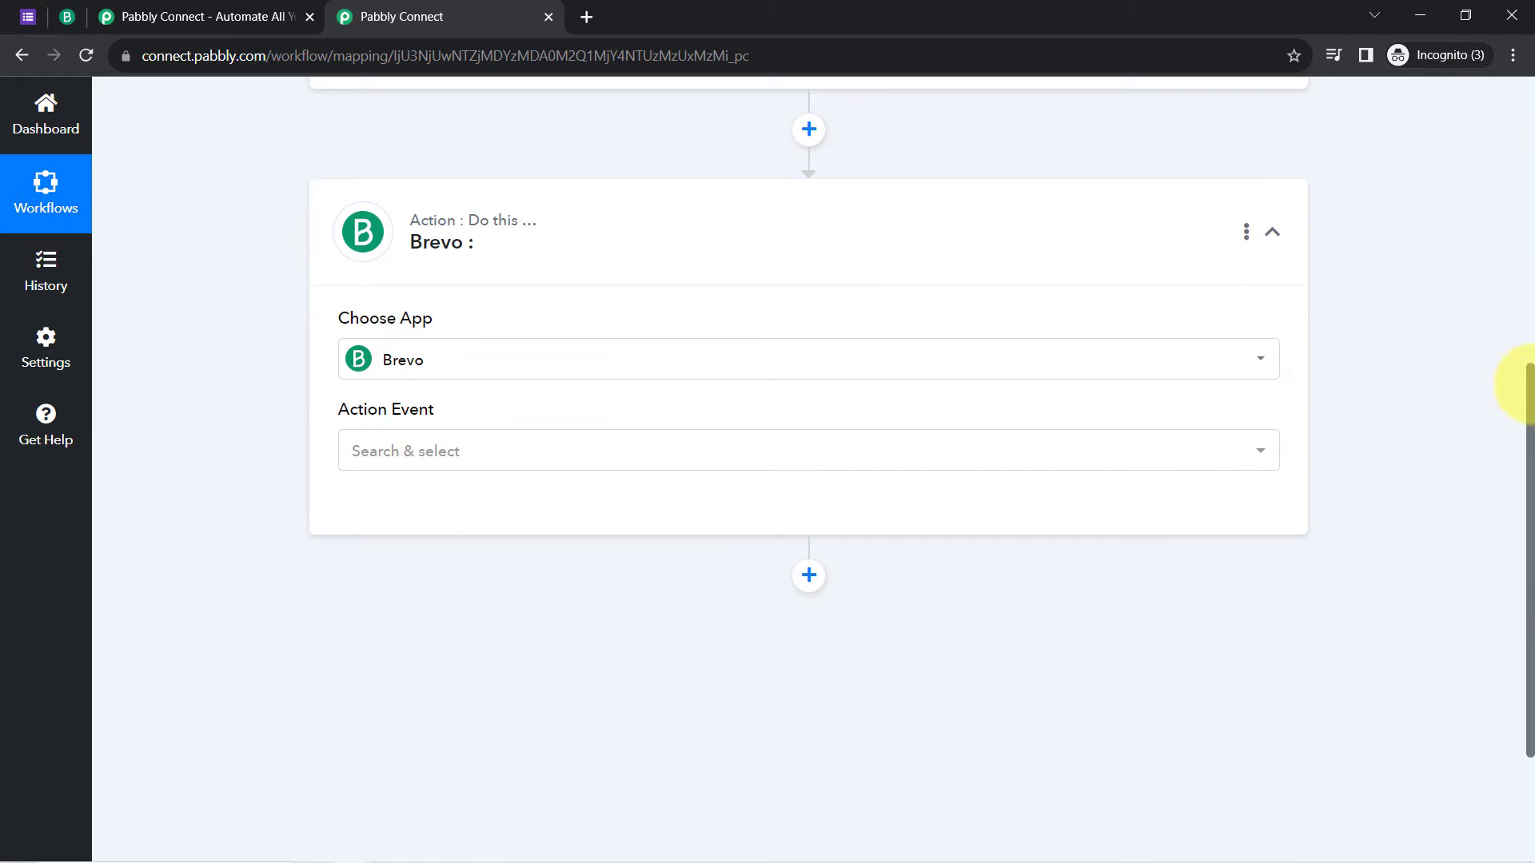
left_click_drag(1531, 404, 1511, 103)
left_click(568, 388)
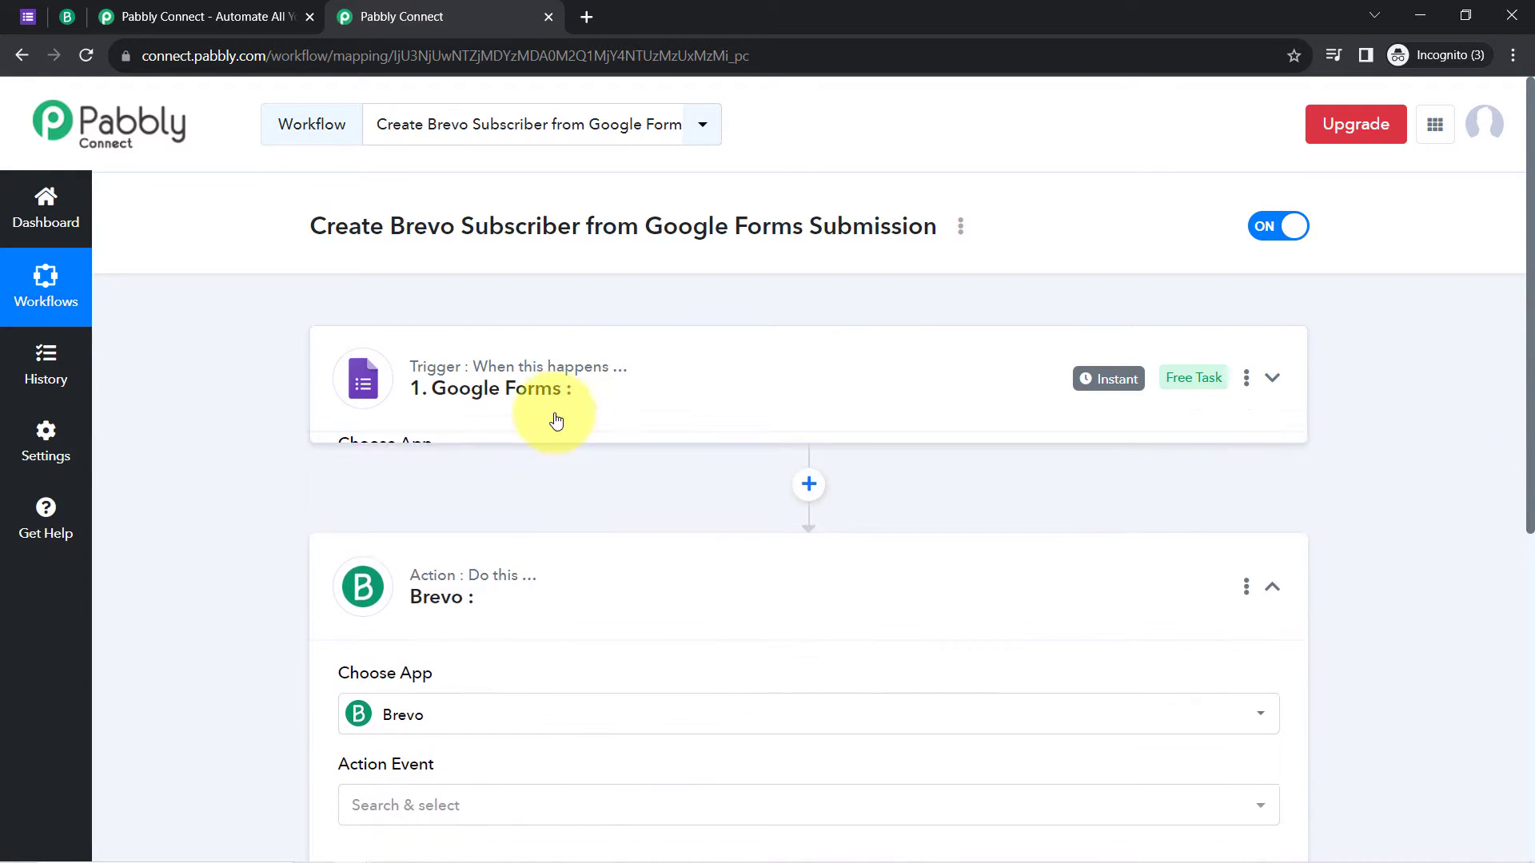
Step: Set the Google Forms trigger event to New Response Received
left_click(388, 618)
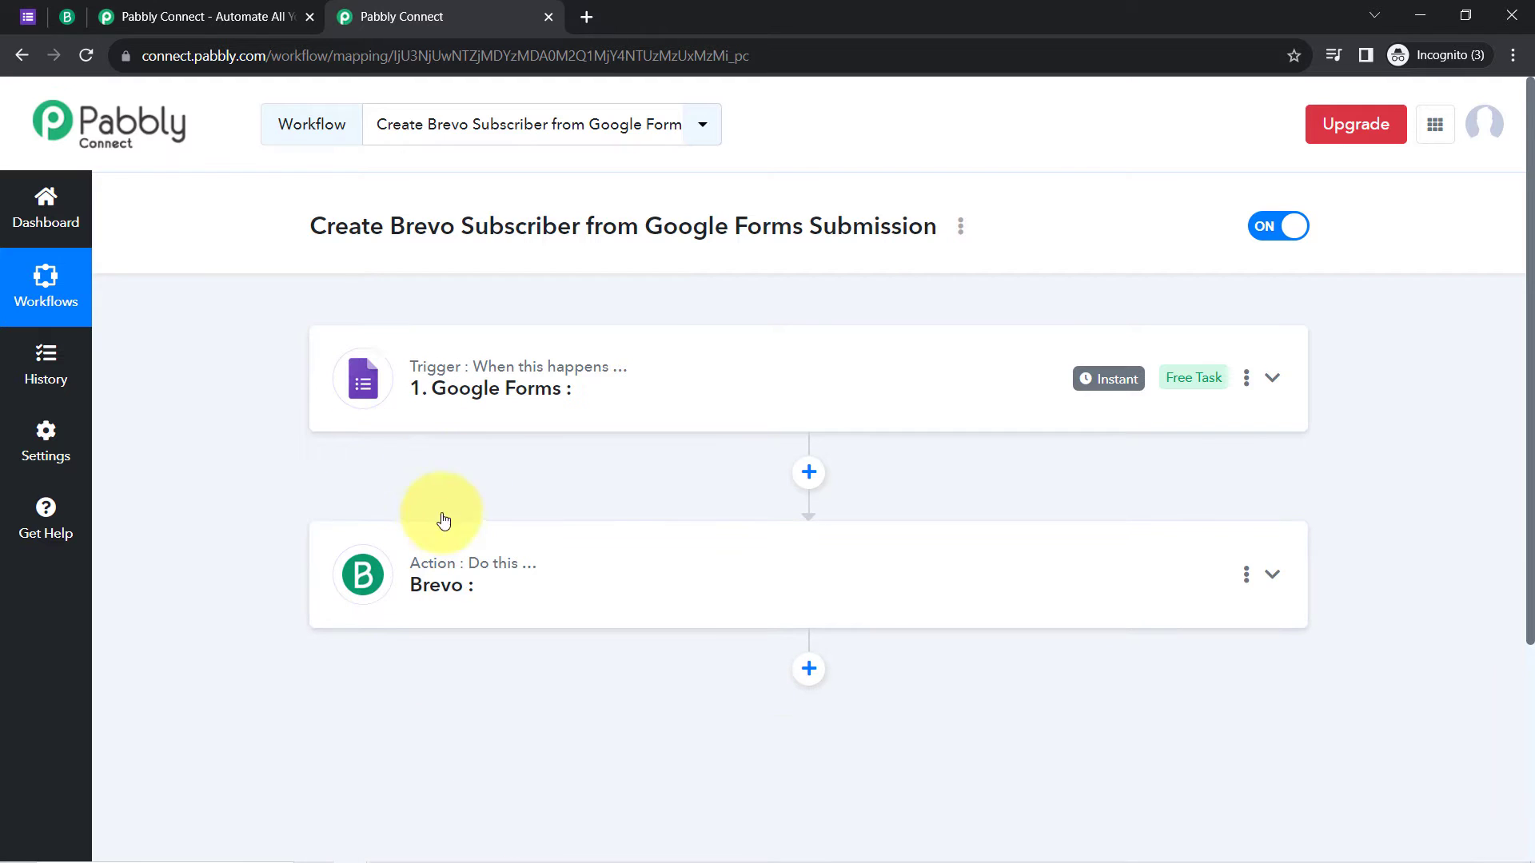
left_click(477, 398)
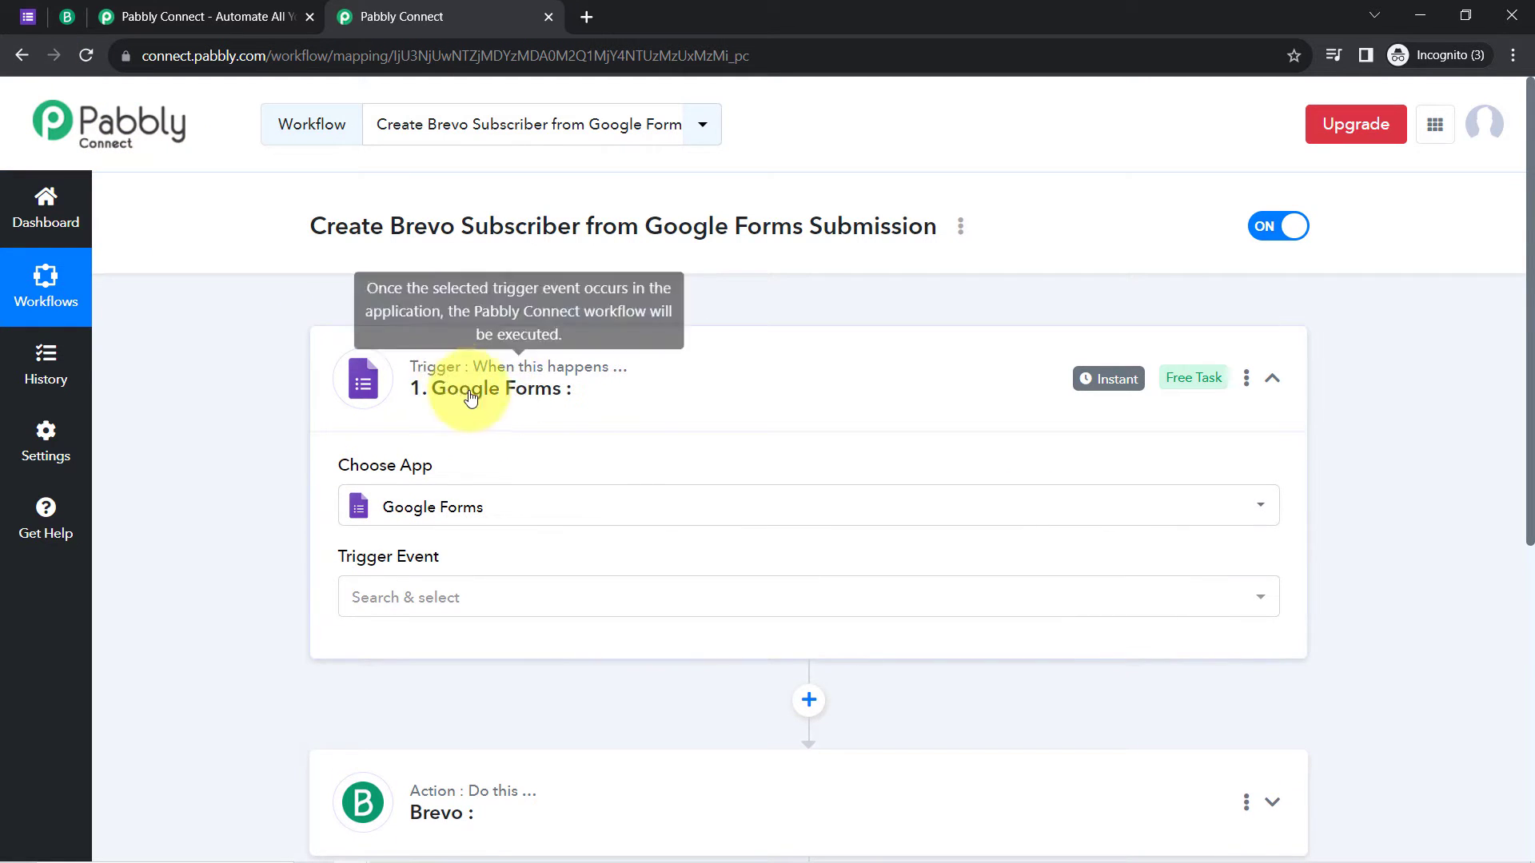
left_click(367, 610)
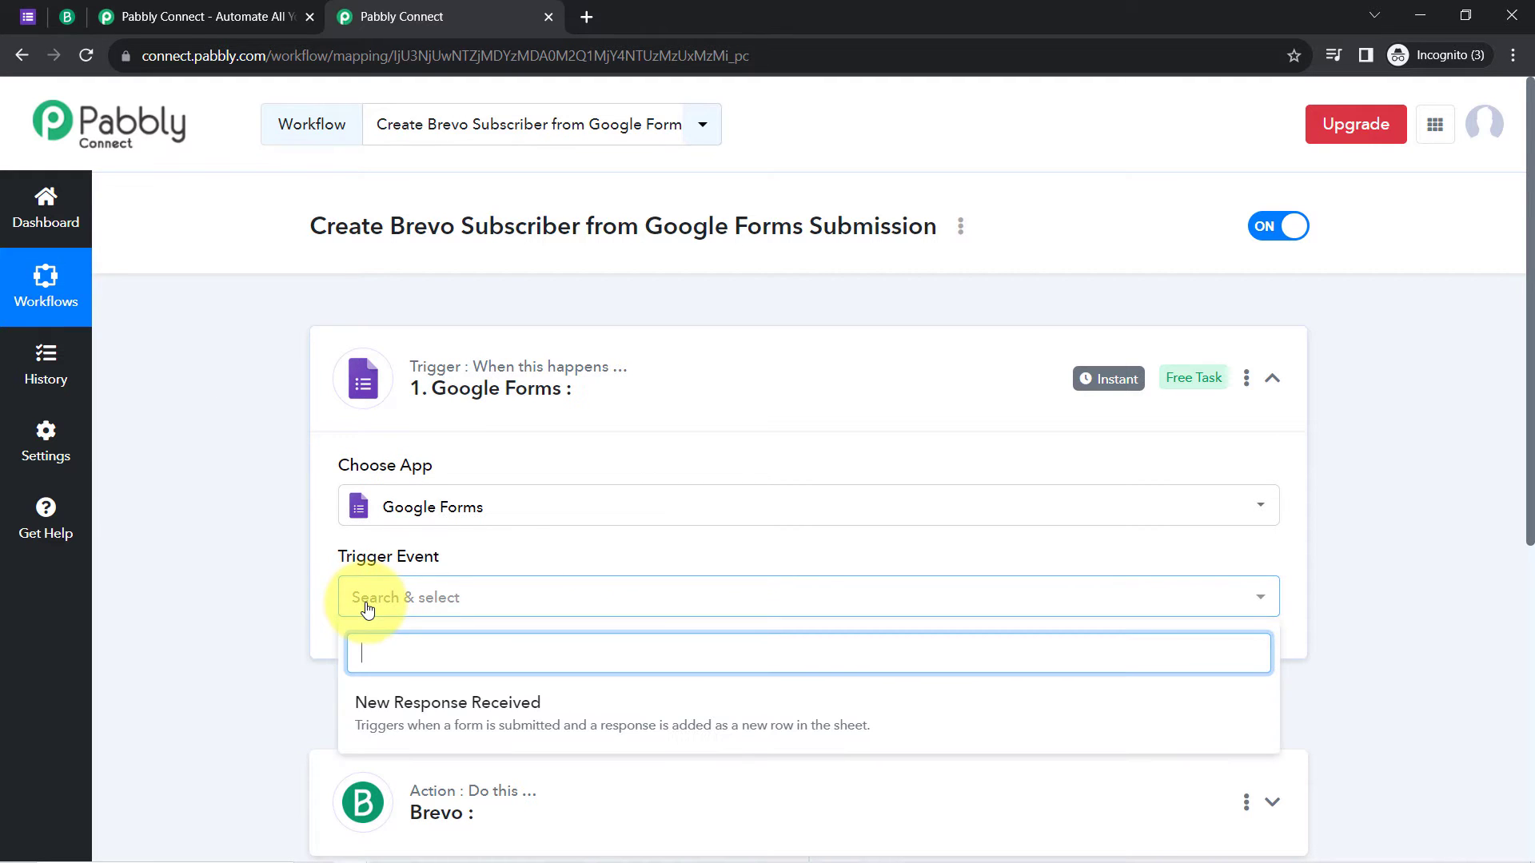
left_click(376, 703)
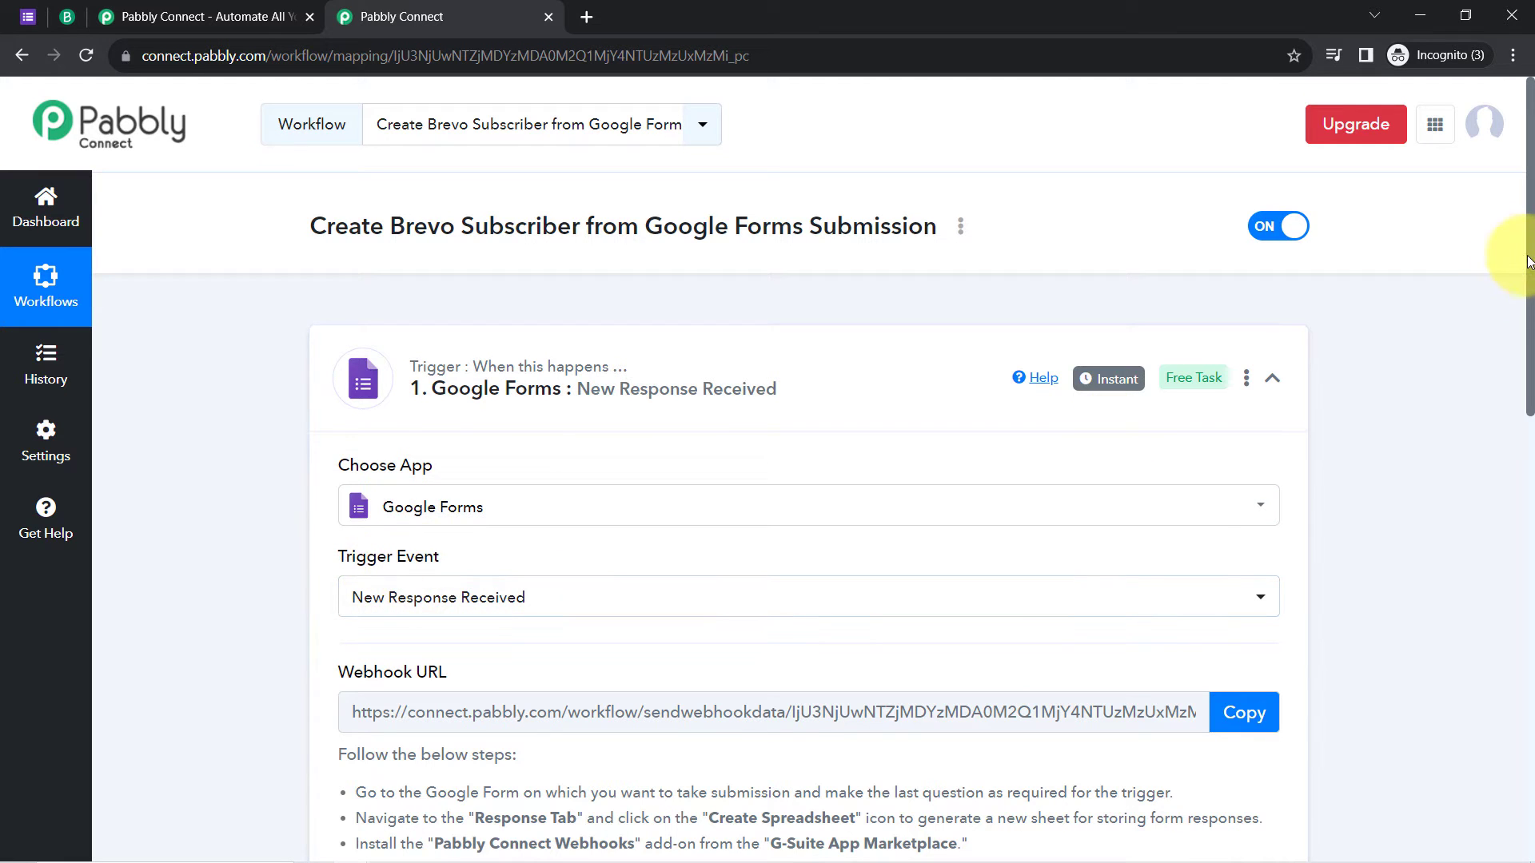
Step: Copy the trigger's webhook URL and go back to the Enquiry Form editor
left_click_drag(1527, 272, 1523, 433)
left_click_drag(384, 424, 652, 593)
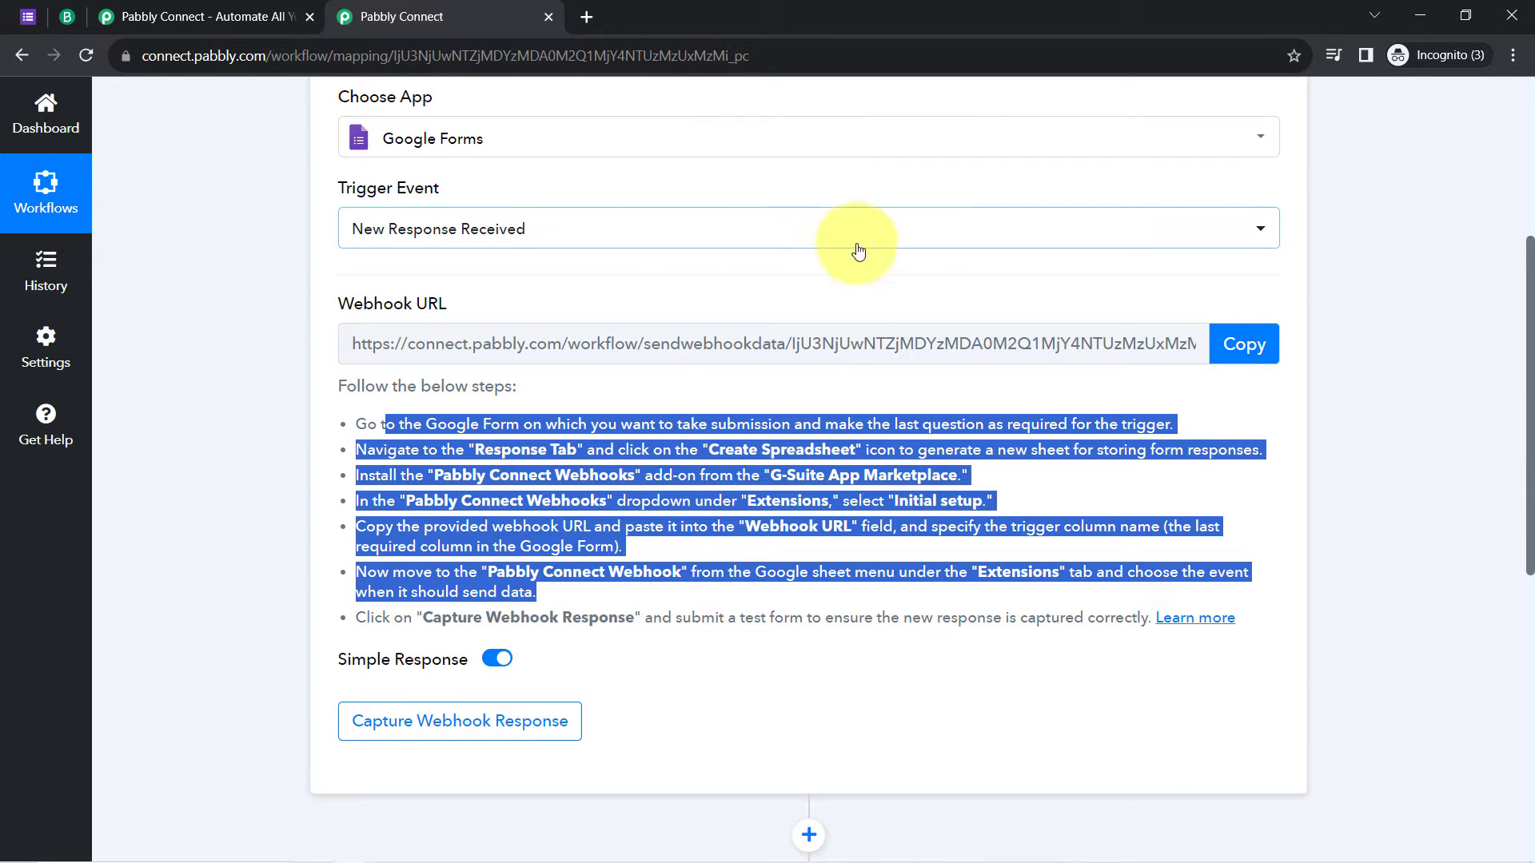
left_click(1233, 341)
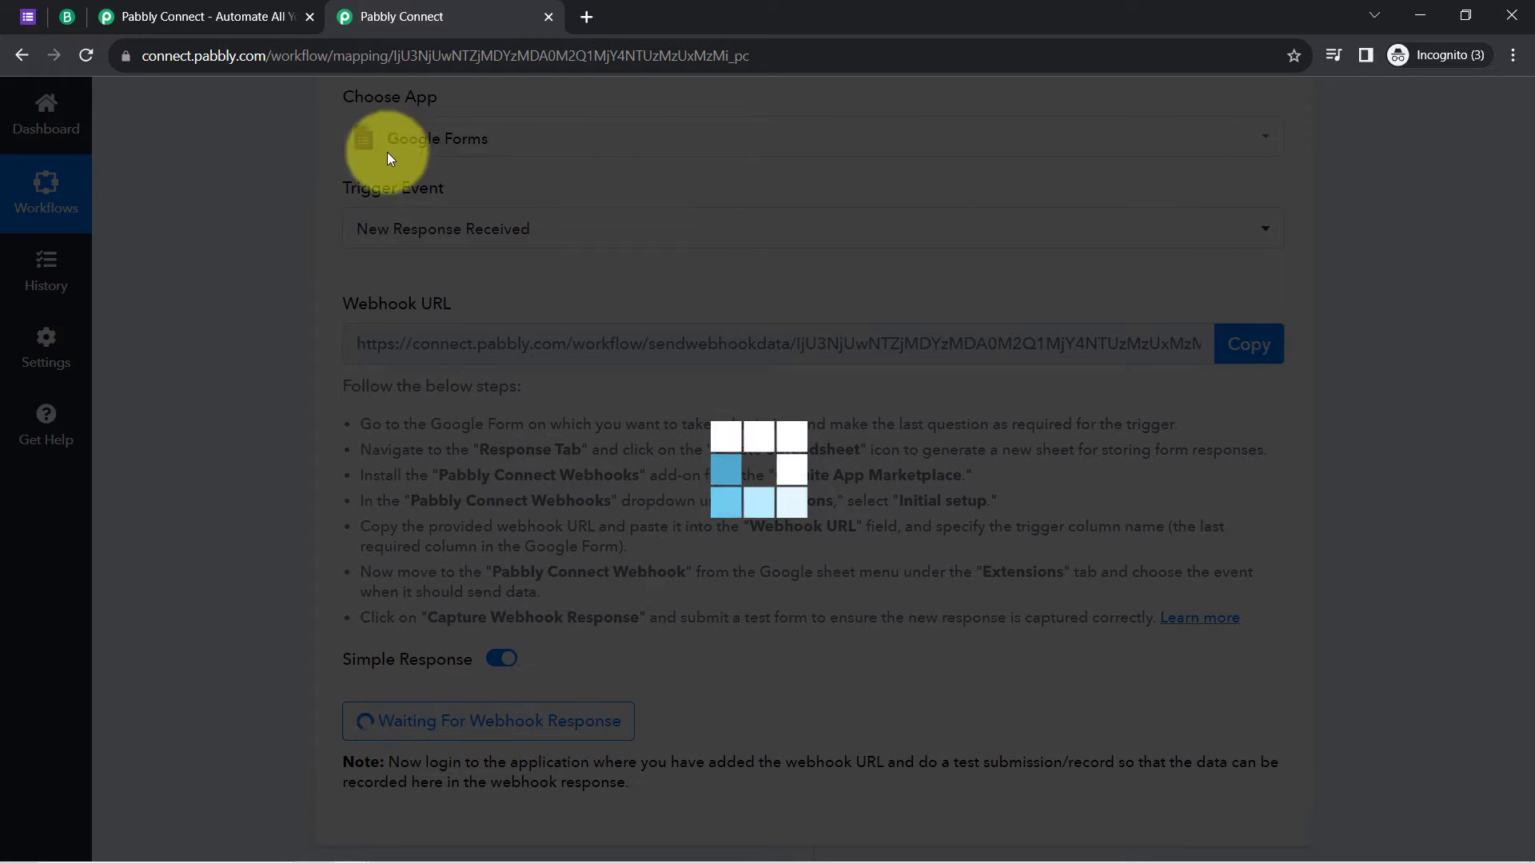
left_click(30, 6)
left_click(478, 8)
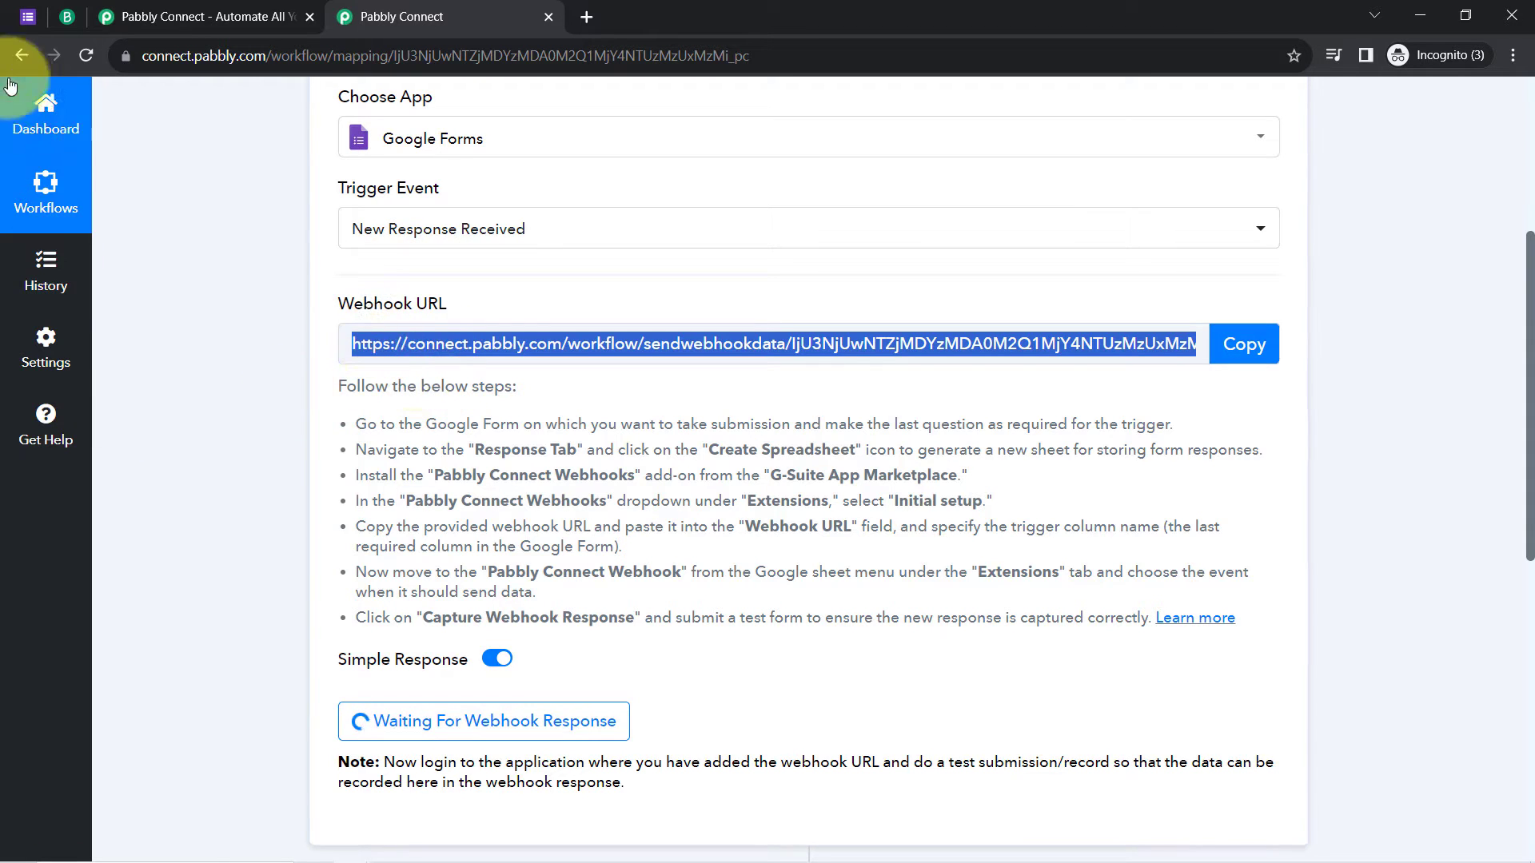
left_click(27, 16)
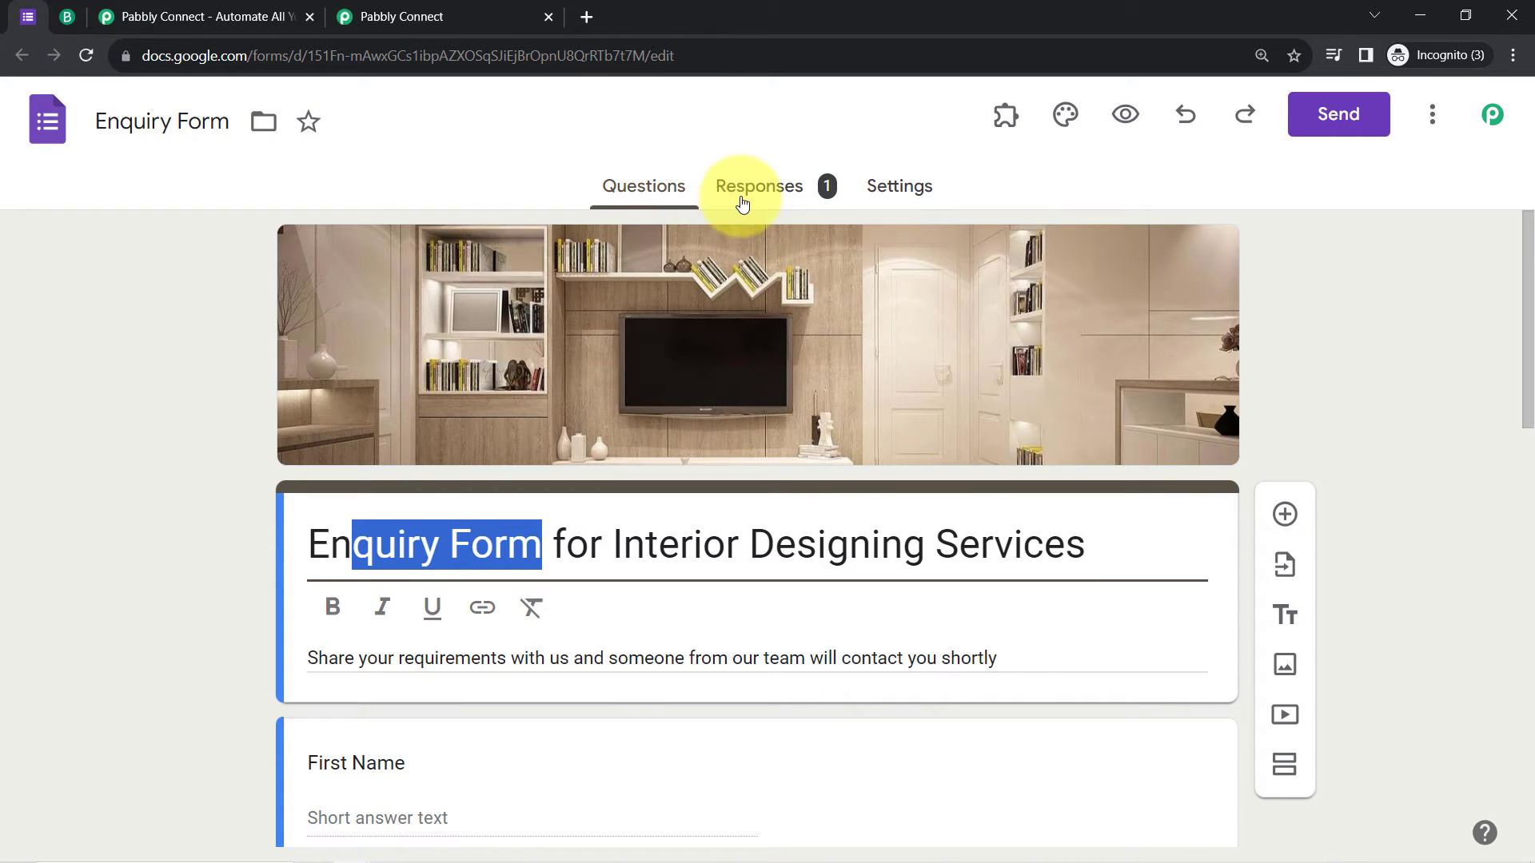
Step: Open the form's Responses and view them in the linked 'Enquiry Form (Responses)' spreadsheet
left_click(792, 184)
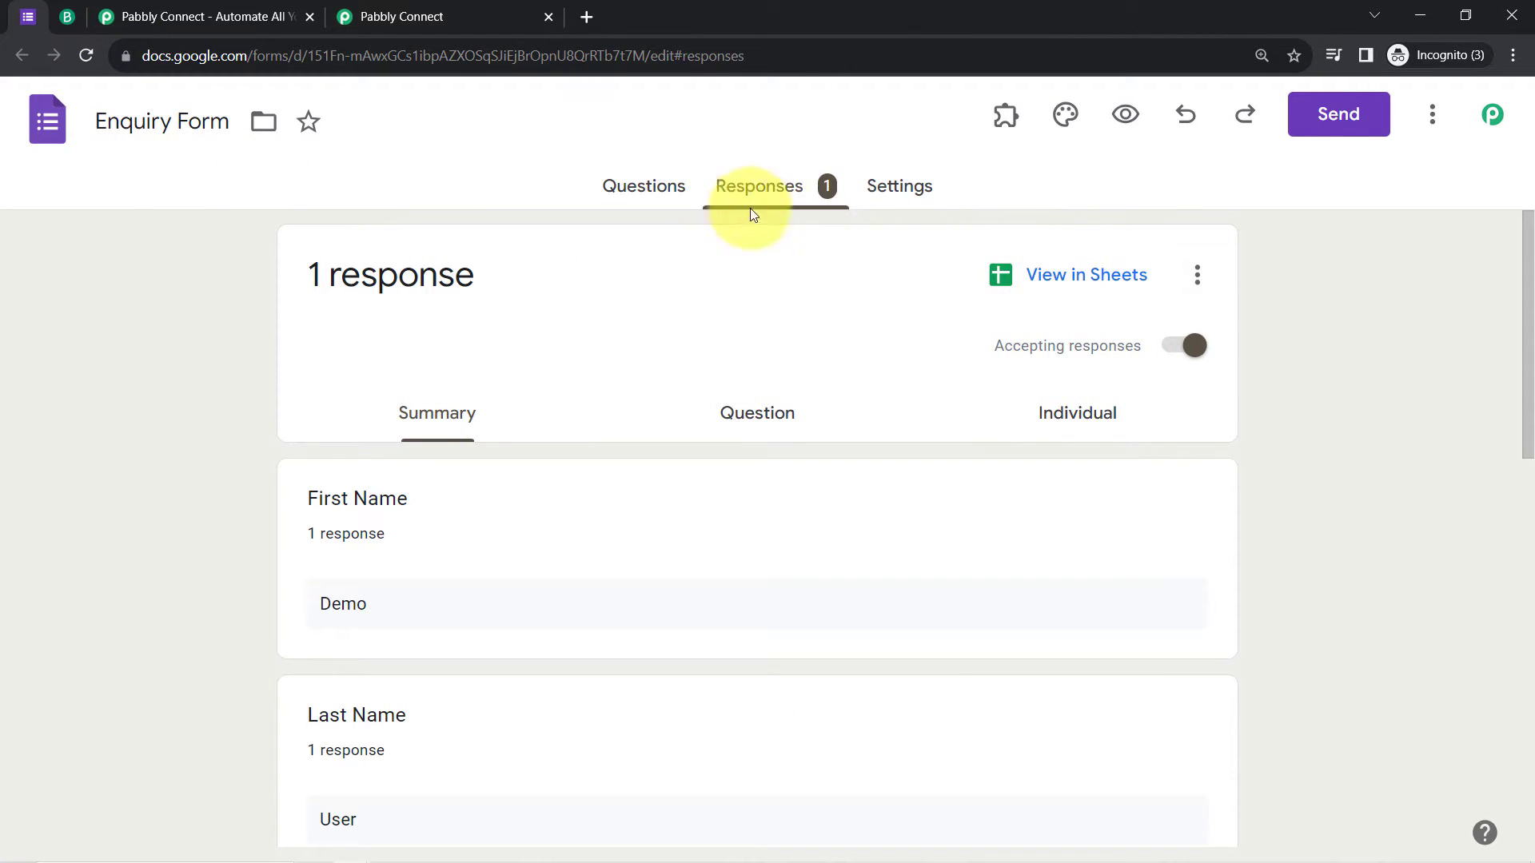
left_click(1087, 278)
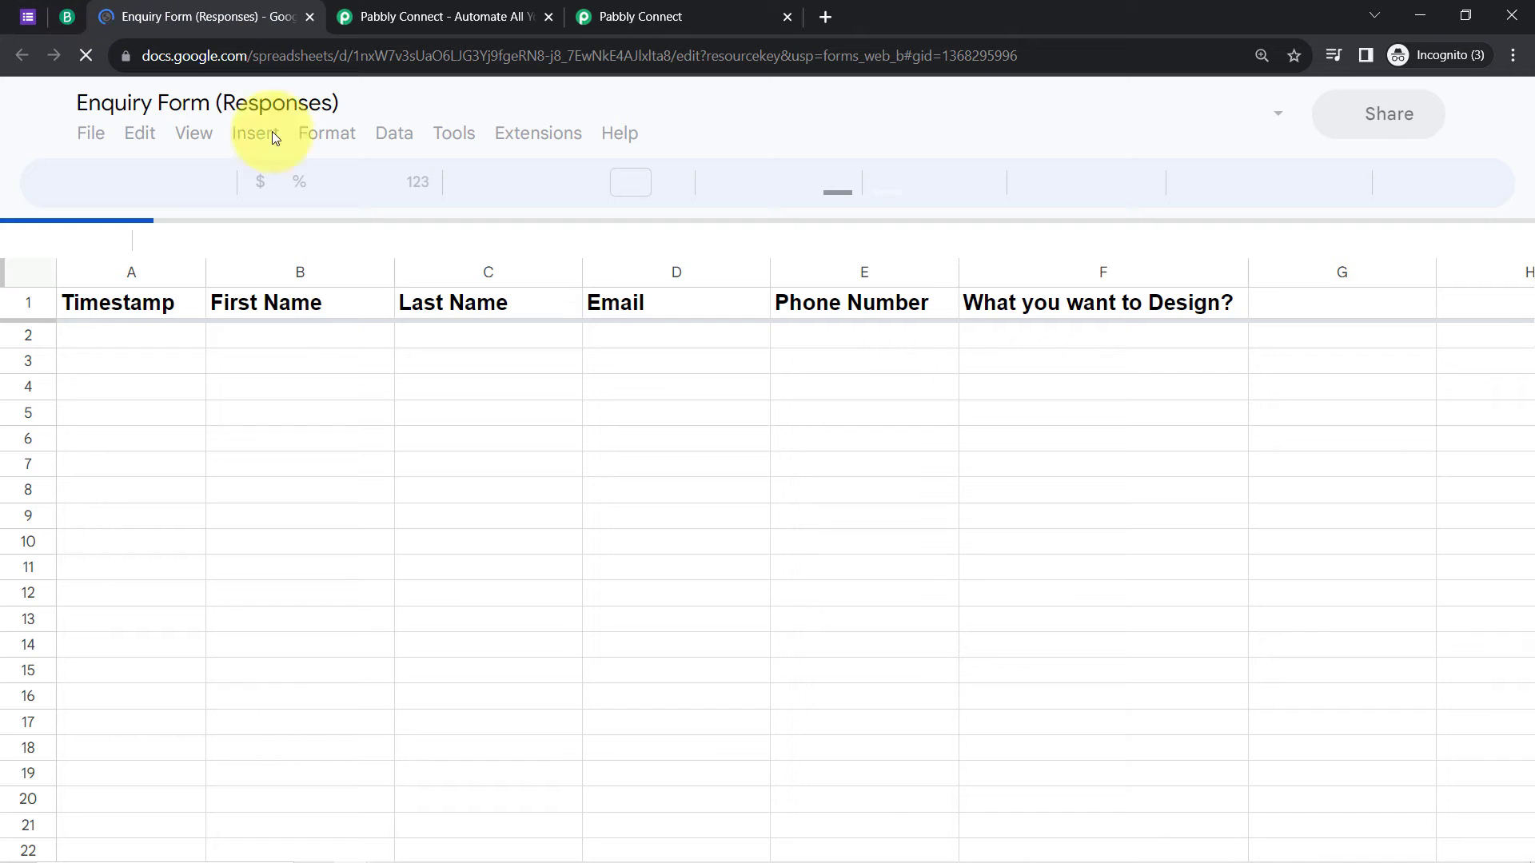
left_click(28, 16)
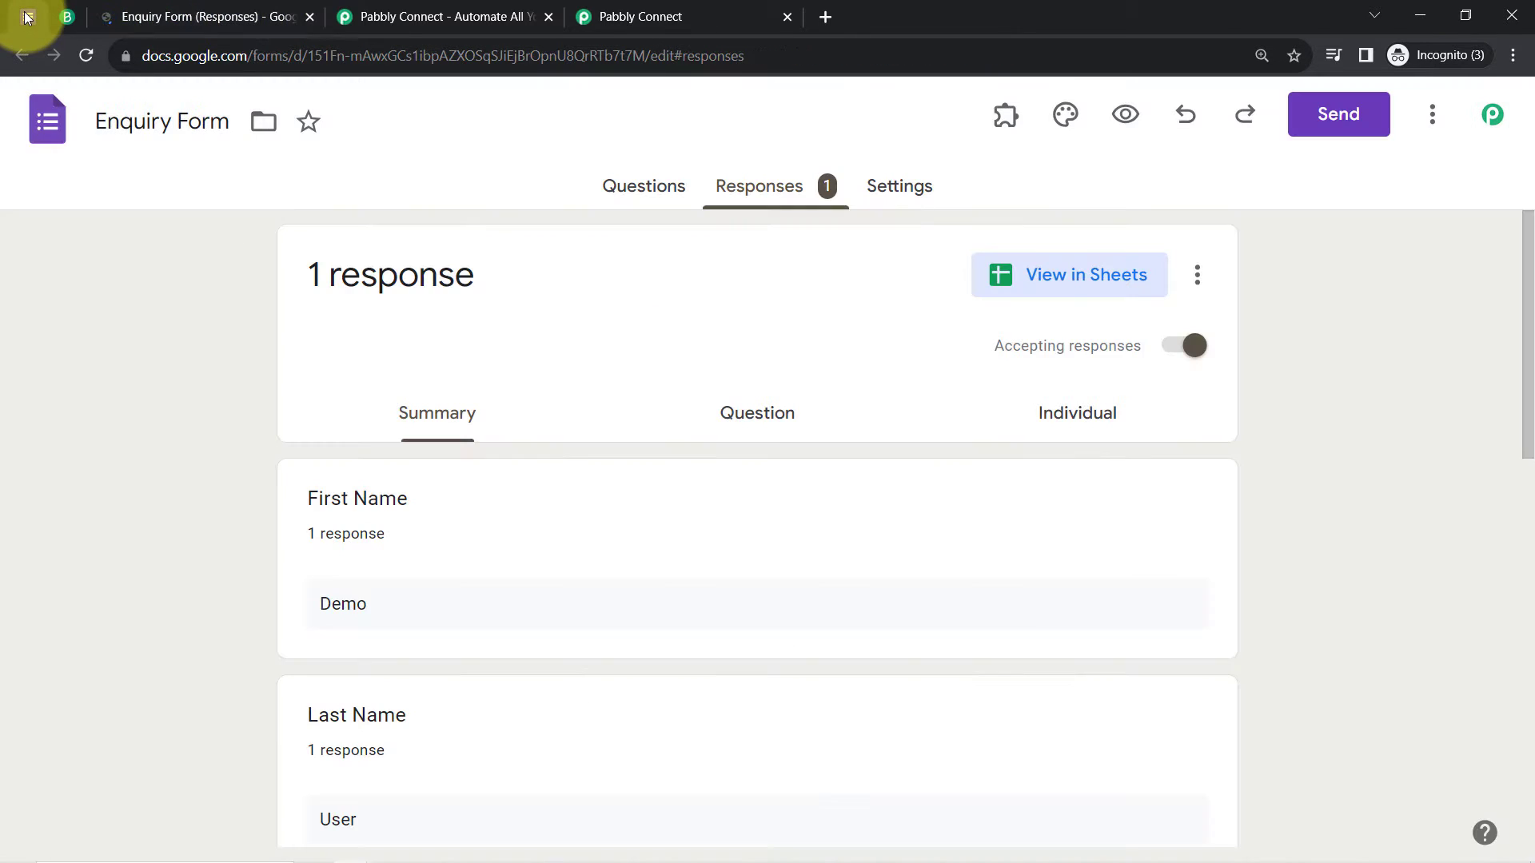
left_click(201, 11)
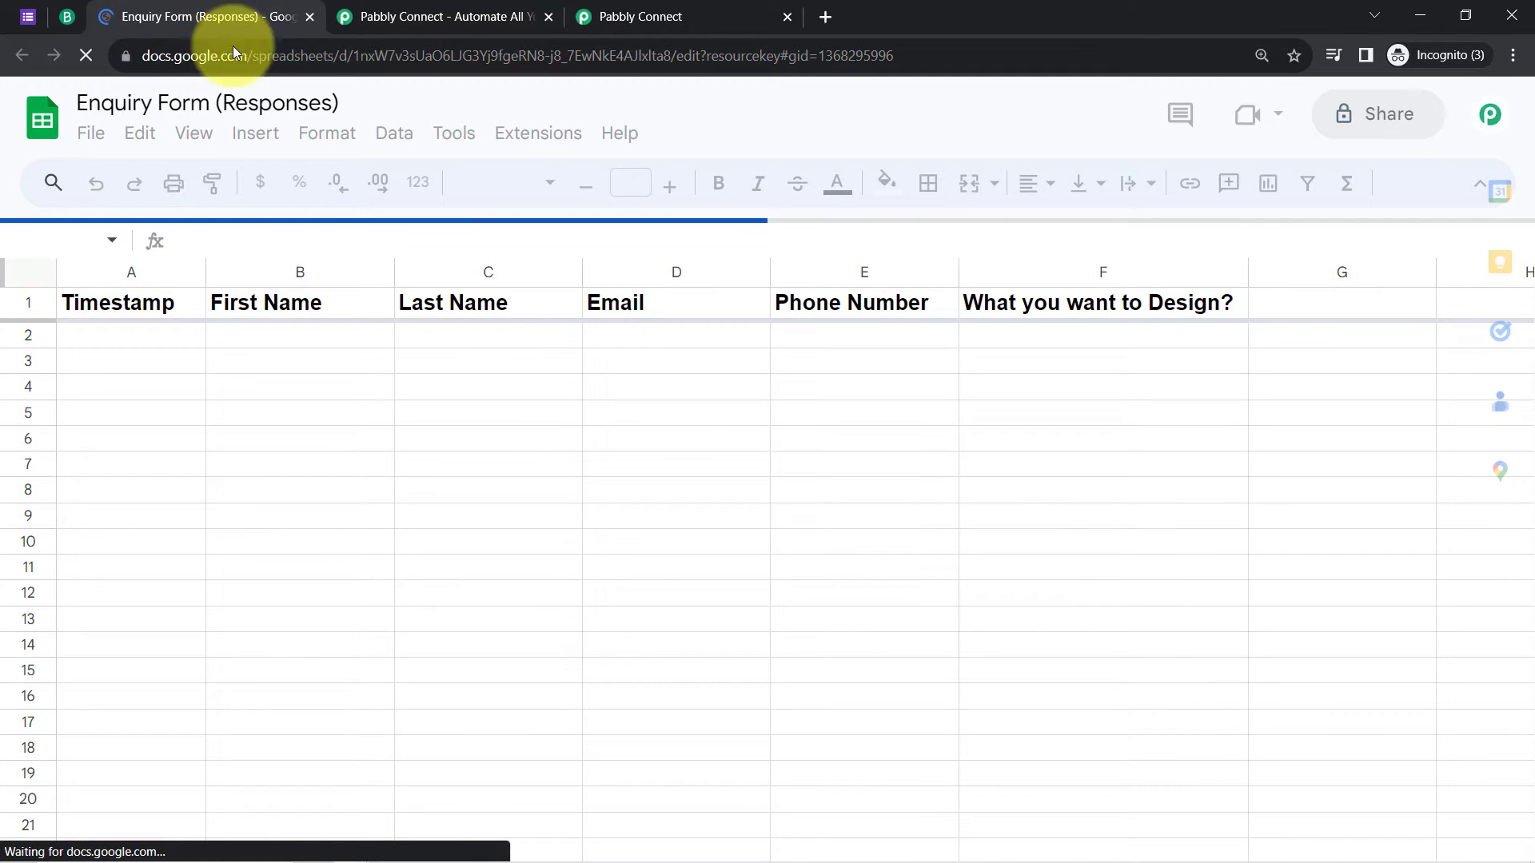
left_click(552, 136)
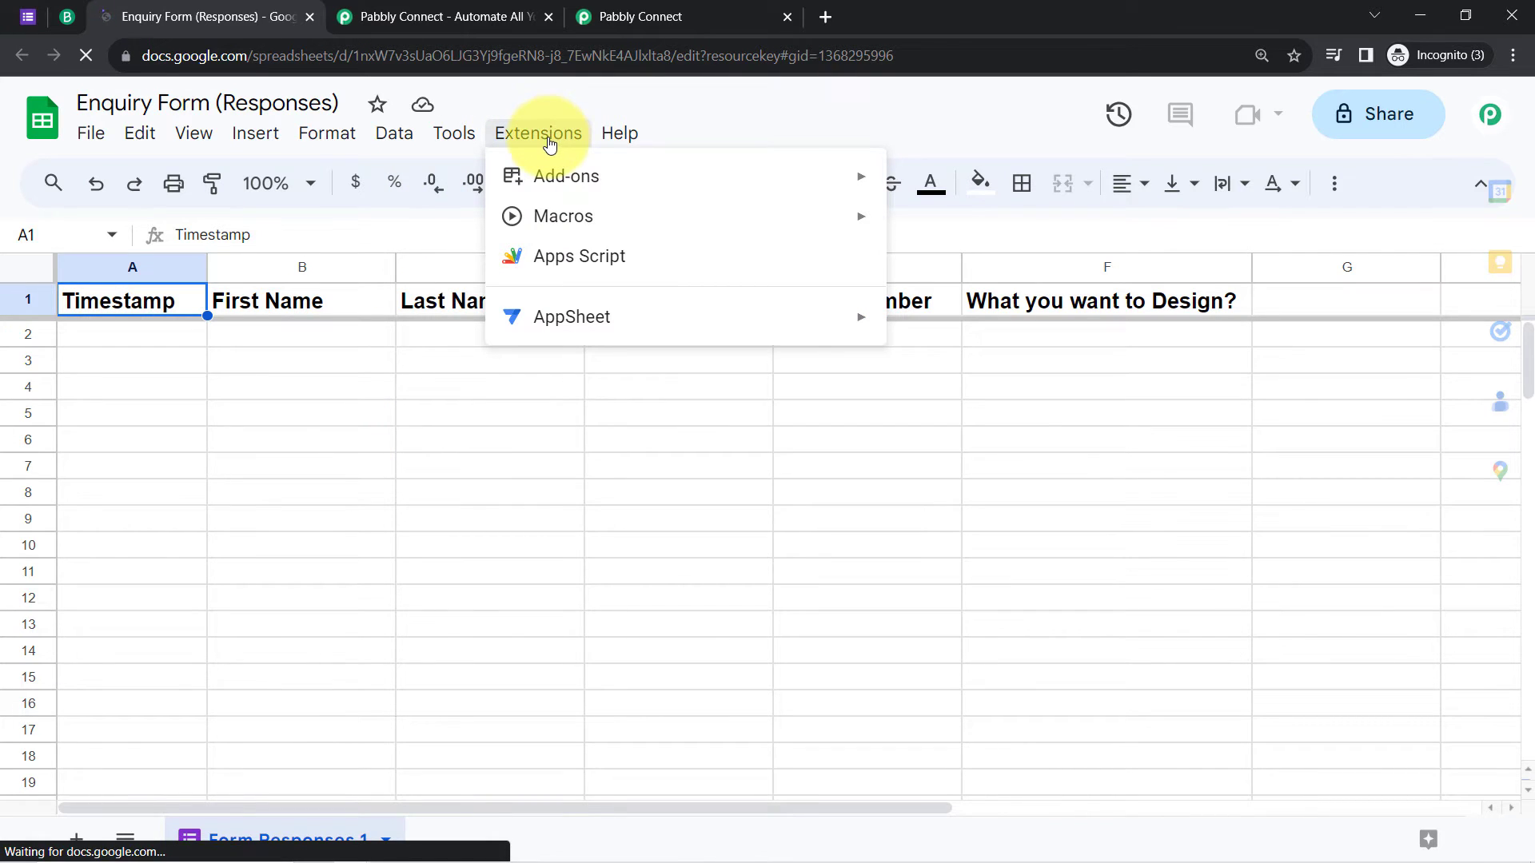
left_click(596, 16)
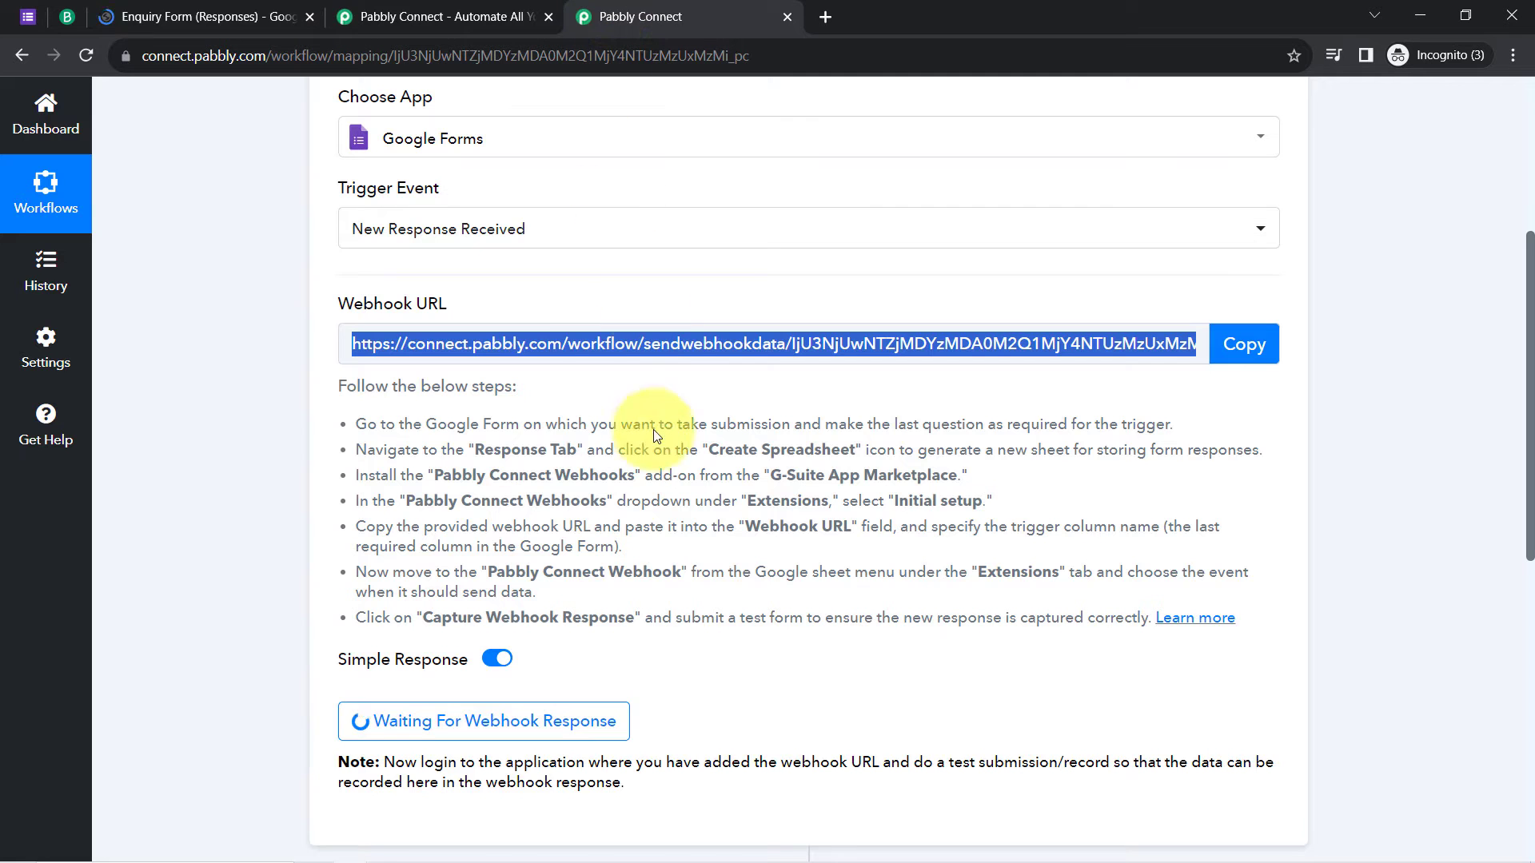
left_click(200, 16)
left_click(476, 264)
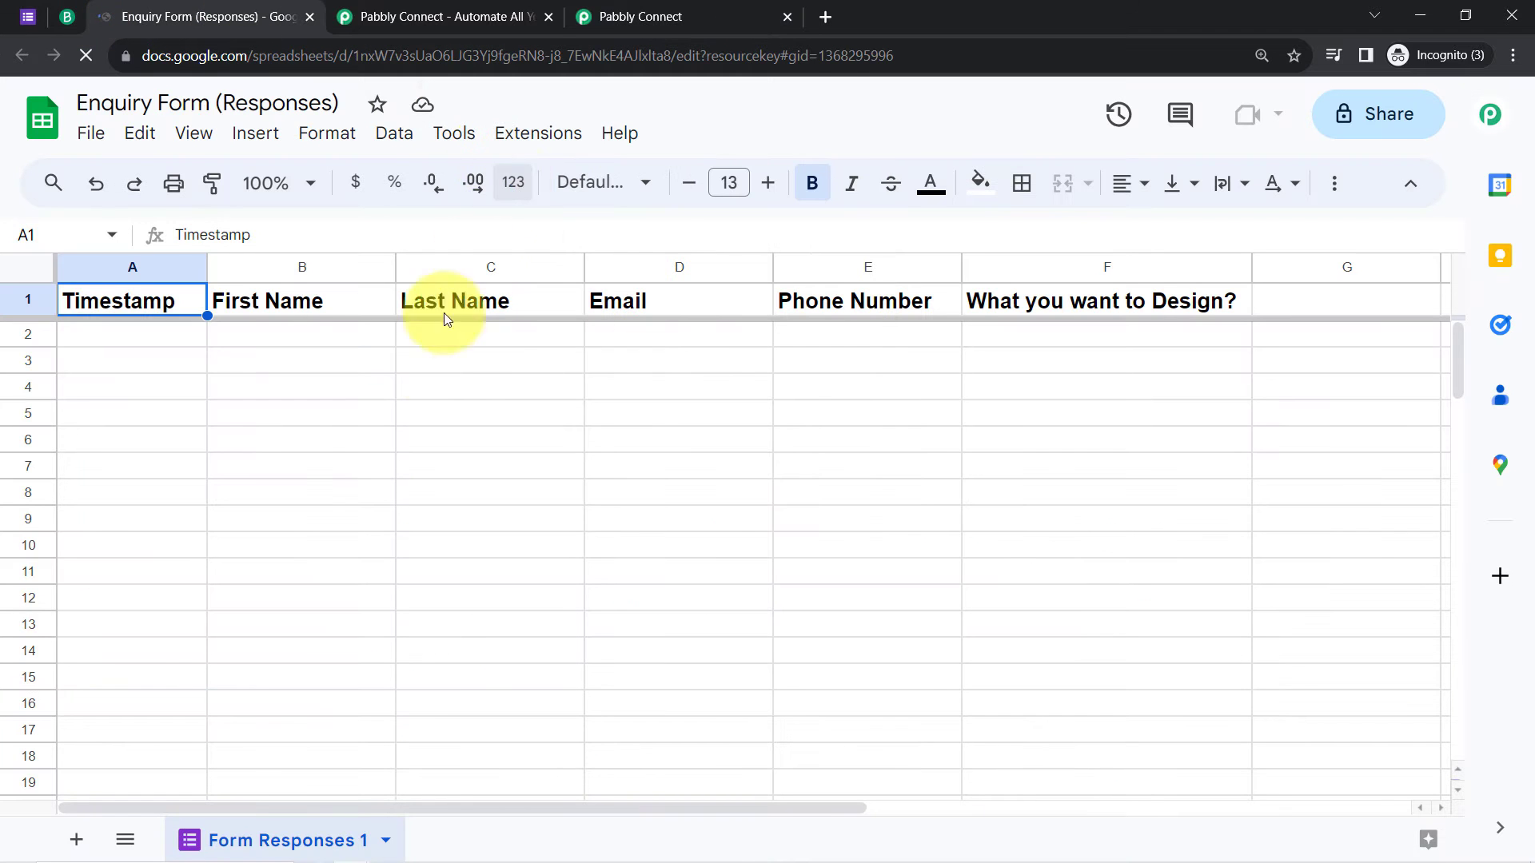
left_click(422, 361)
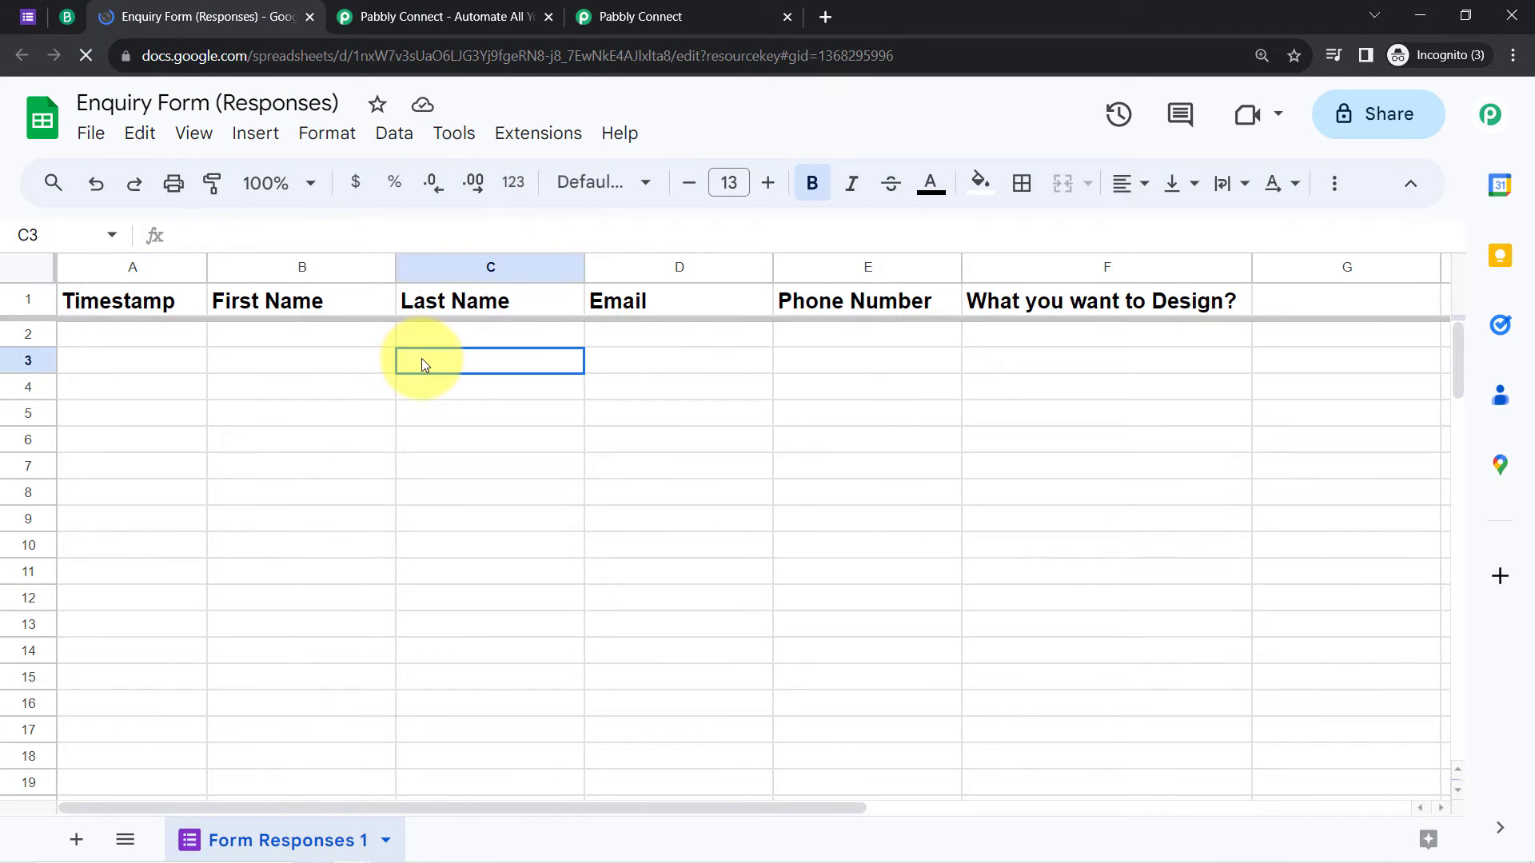
left_click(310, 192)
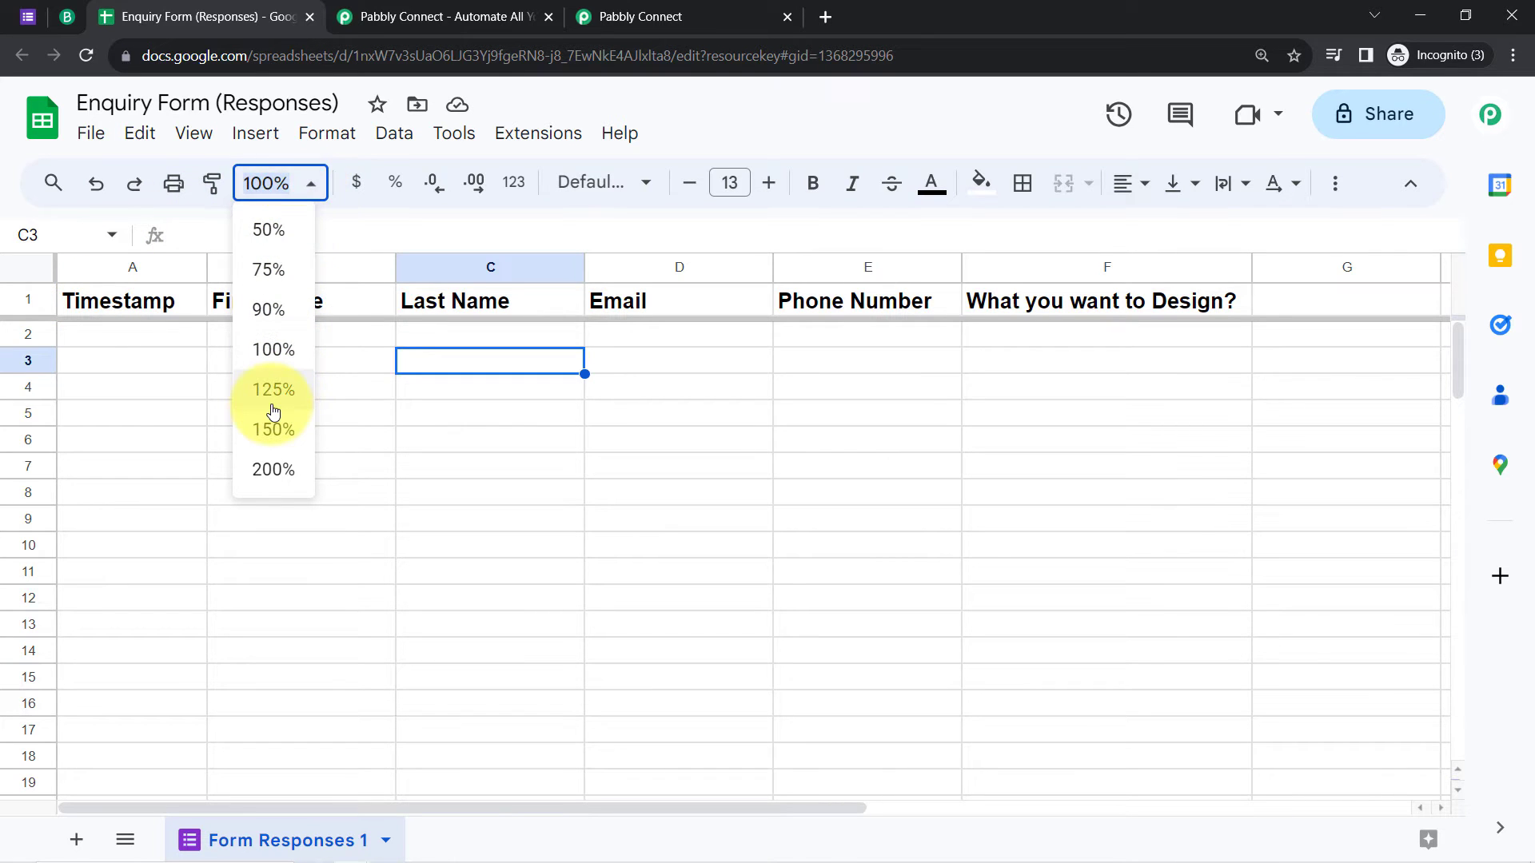
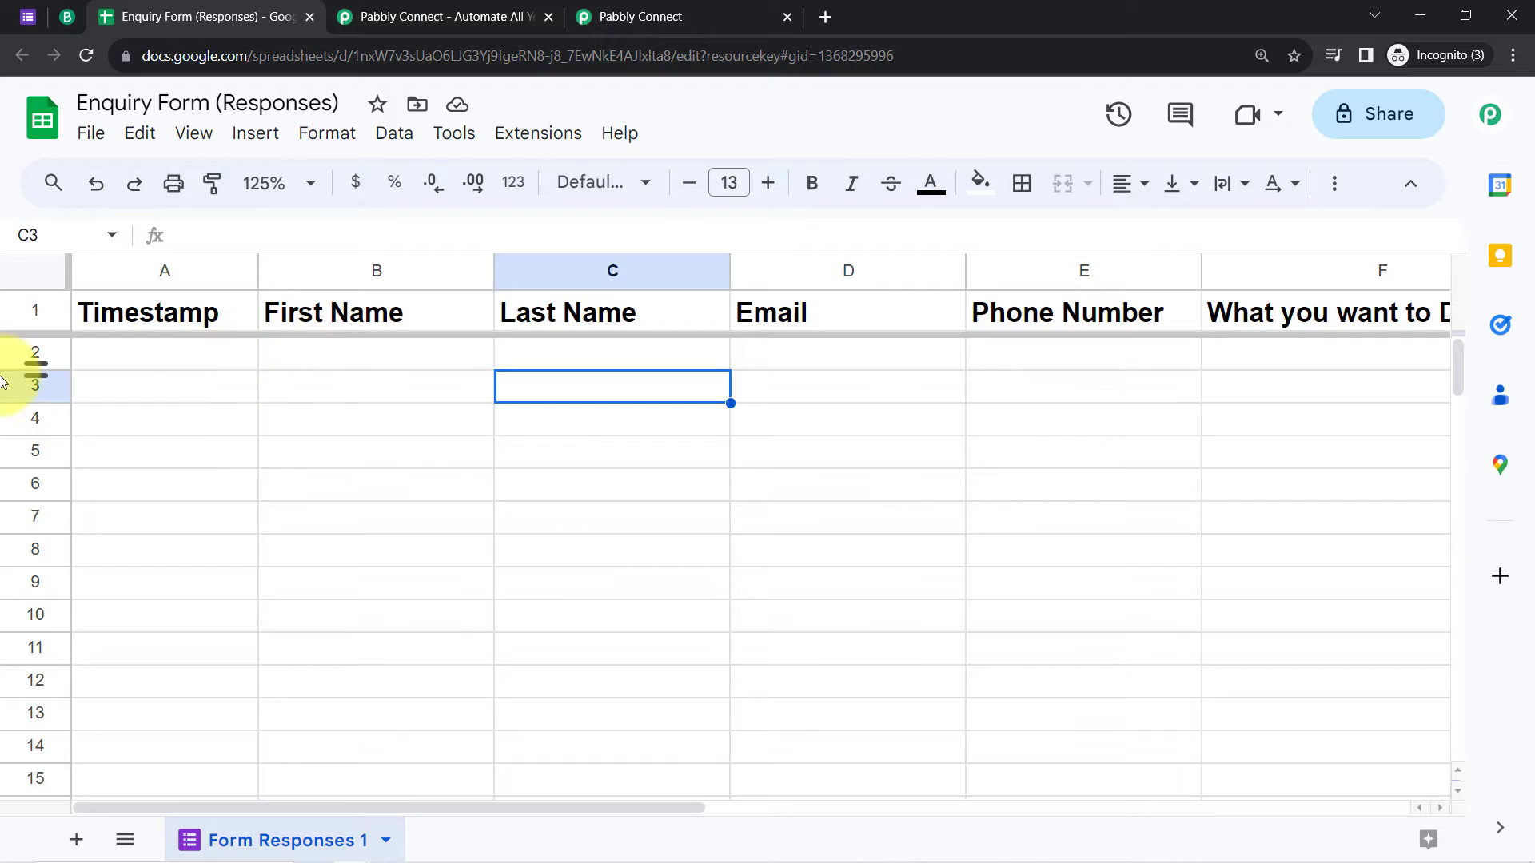
Step: Open the live Enquiry Form for Interior Designing Services from the form's Responses page preview
left_click(3, 364)
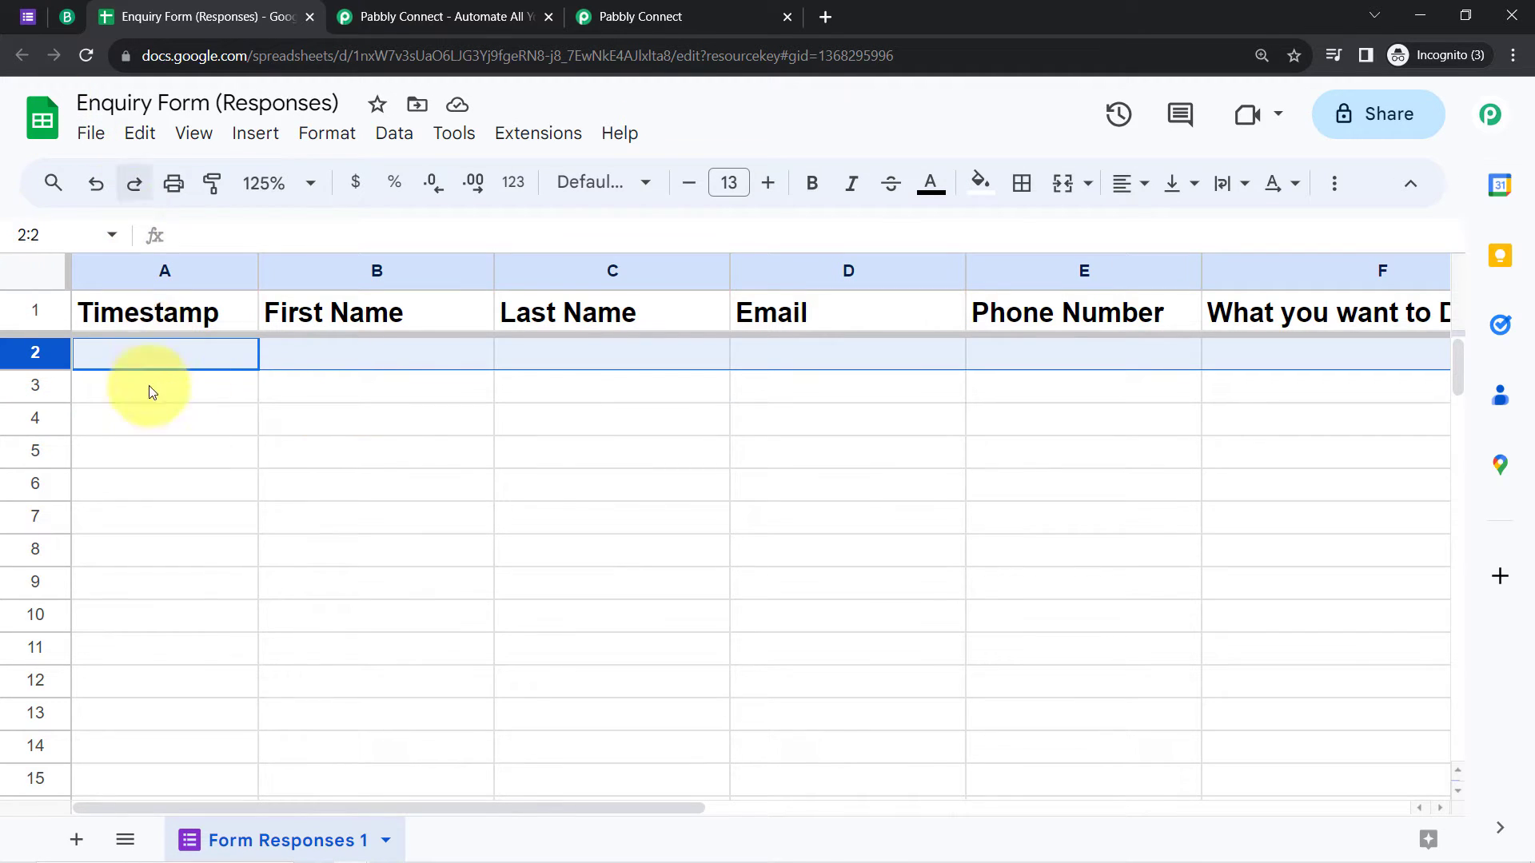
left_click(679, 16)
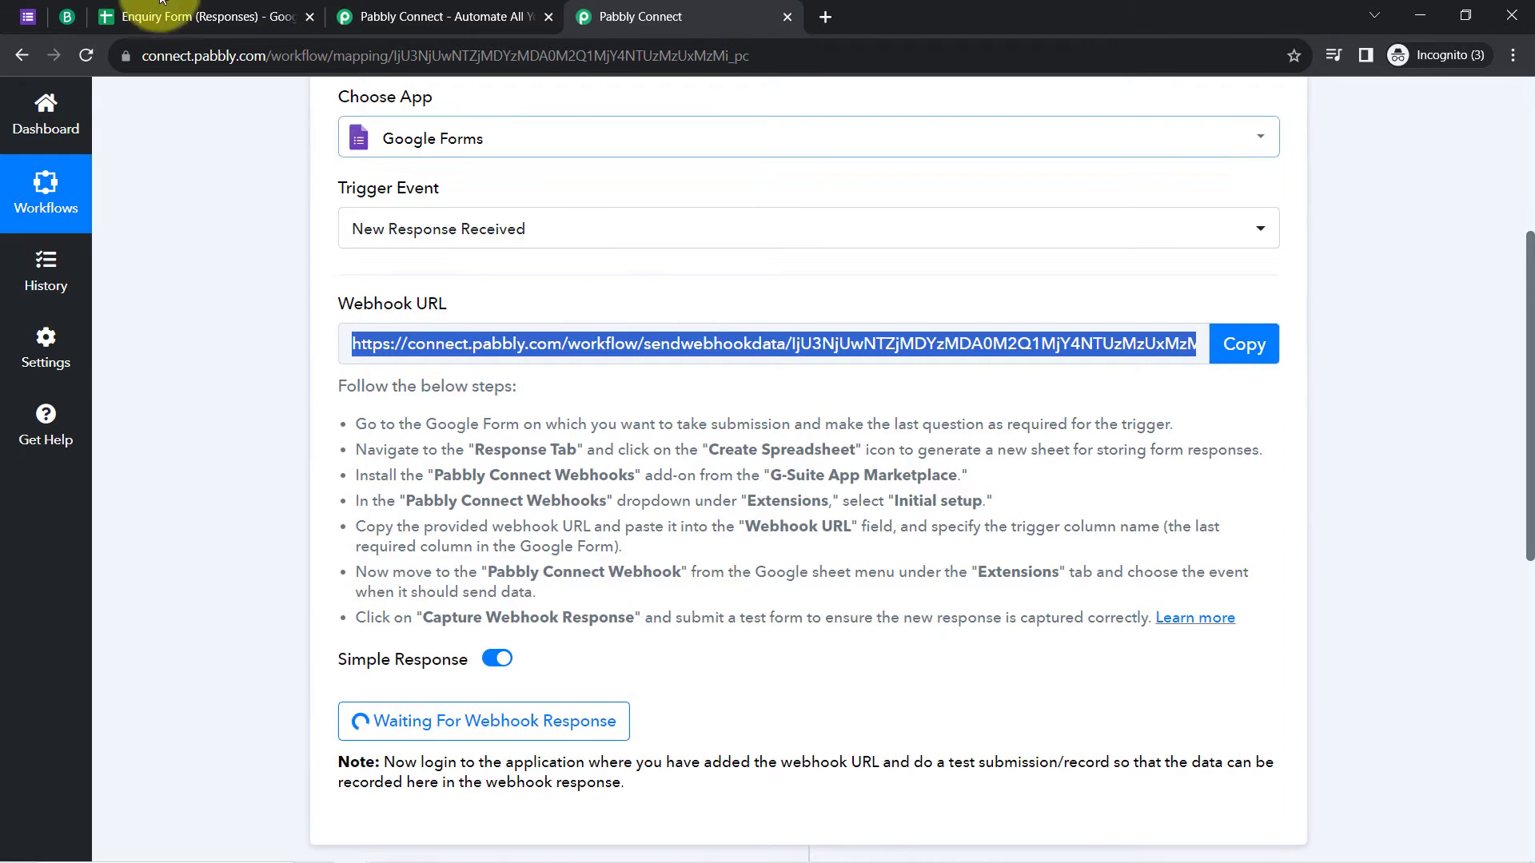
left_click(200, 16)
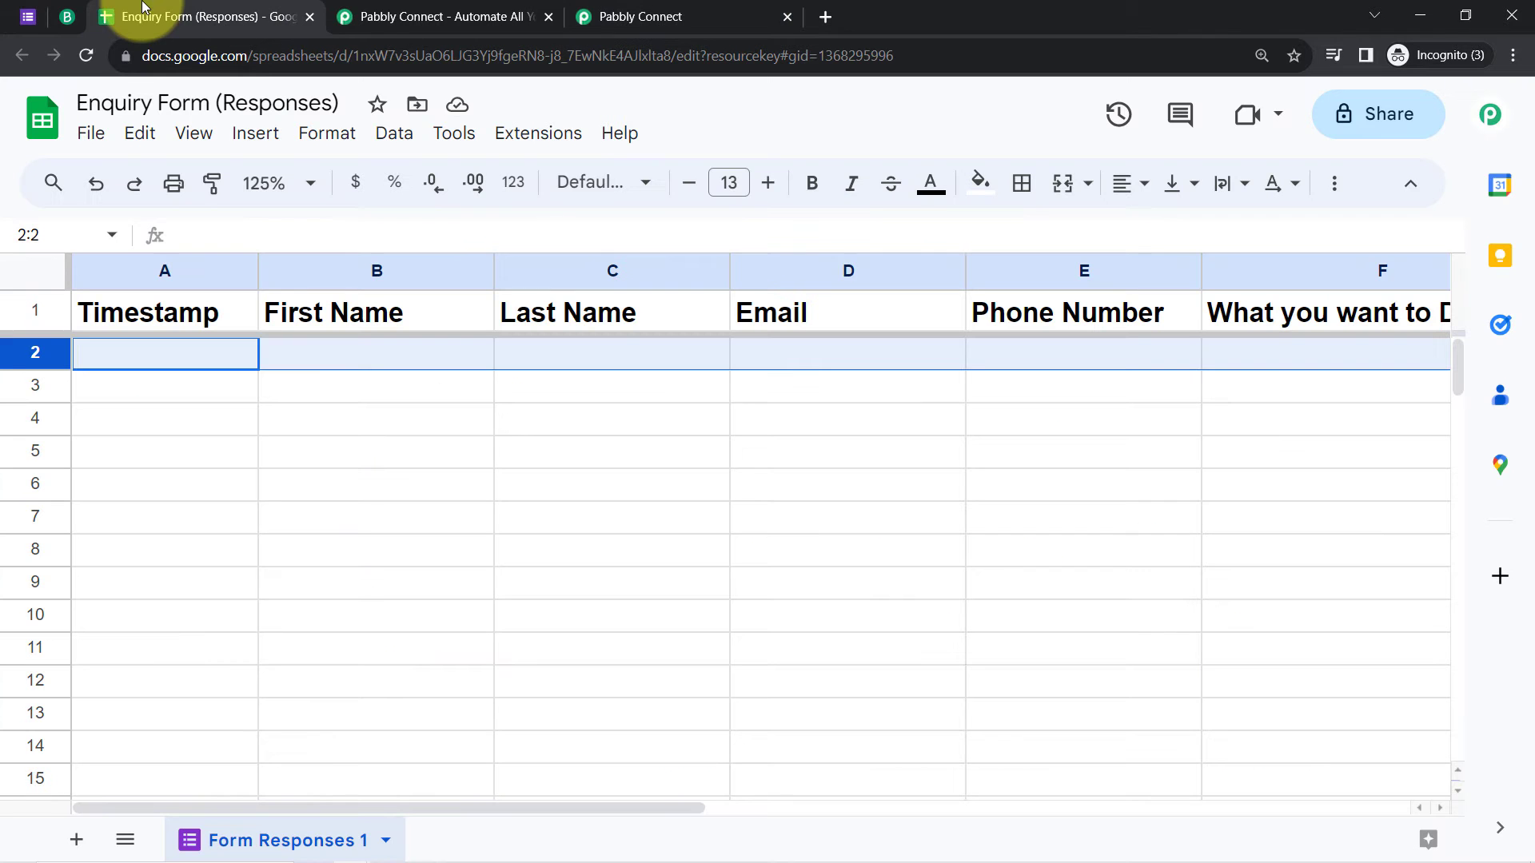
left_click(1513, 55)
left_click(612, 583)
left_click(26, 14)
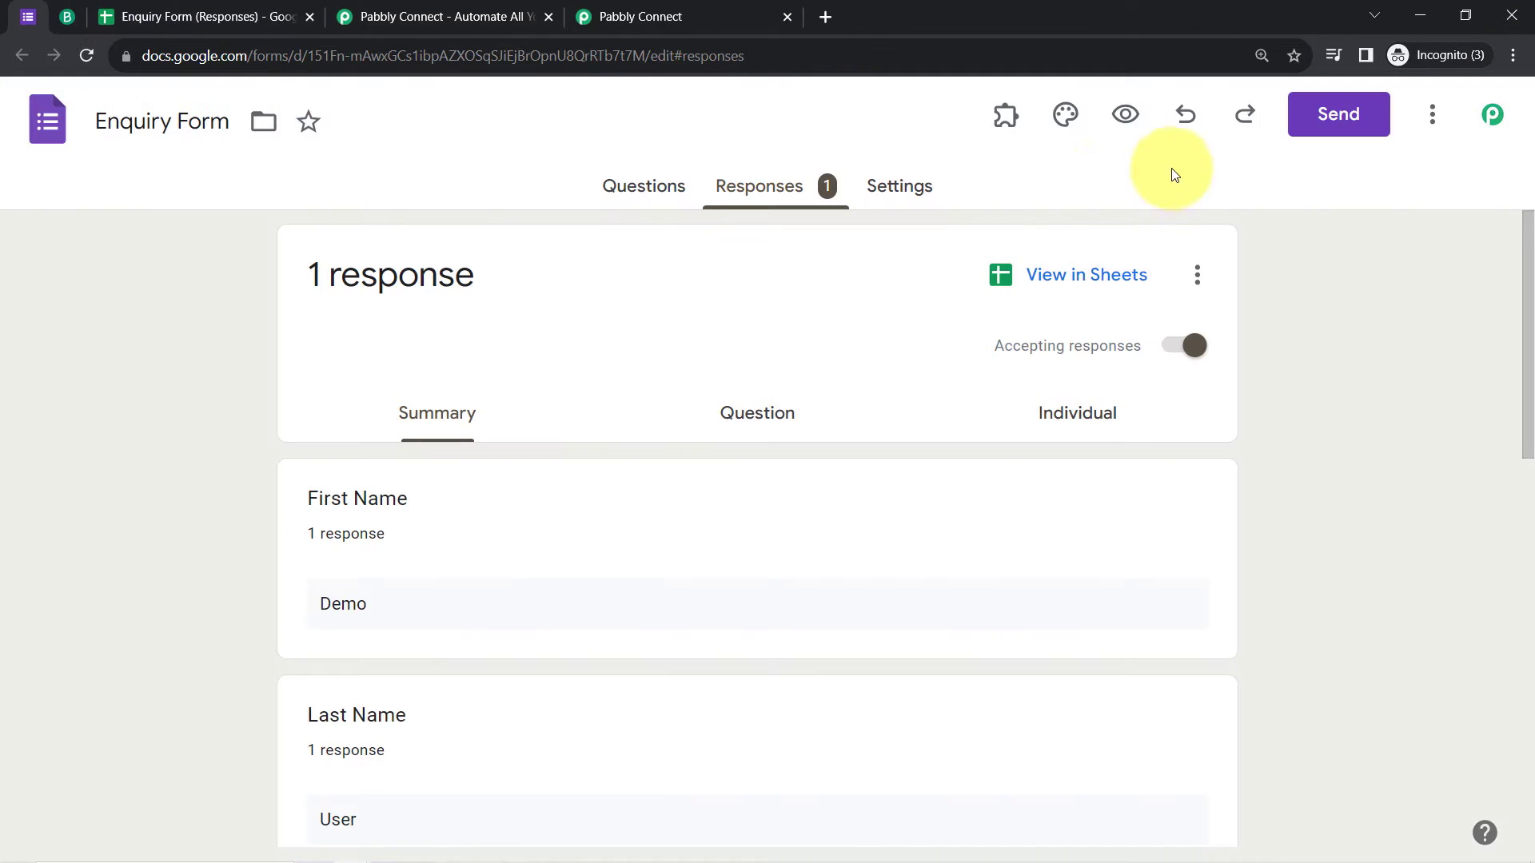
left_click(1126, 110)
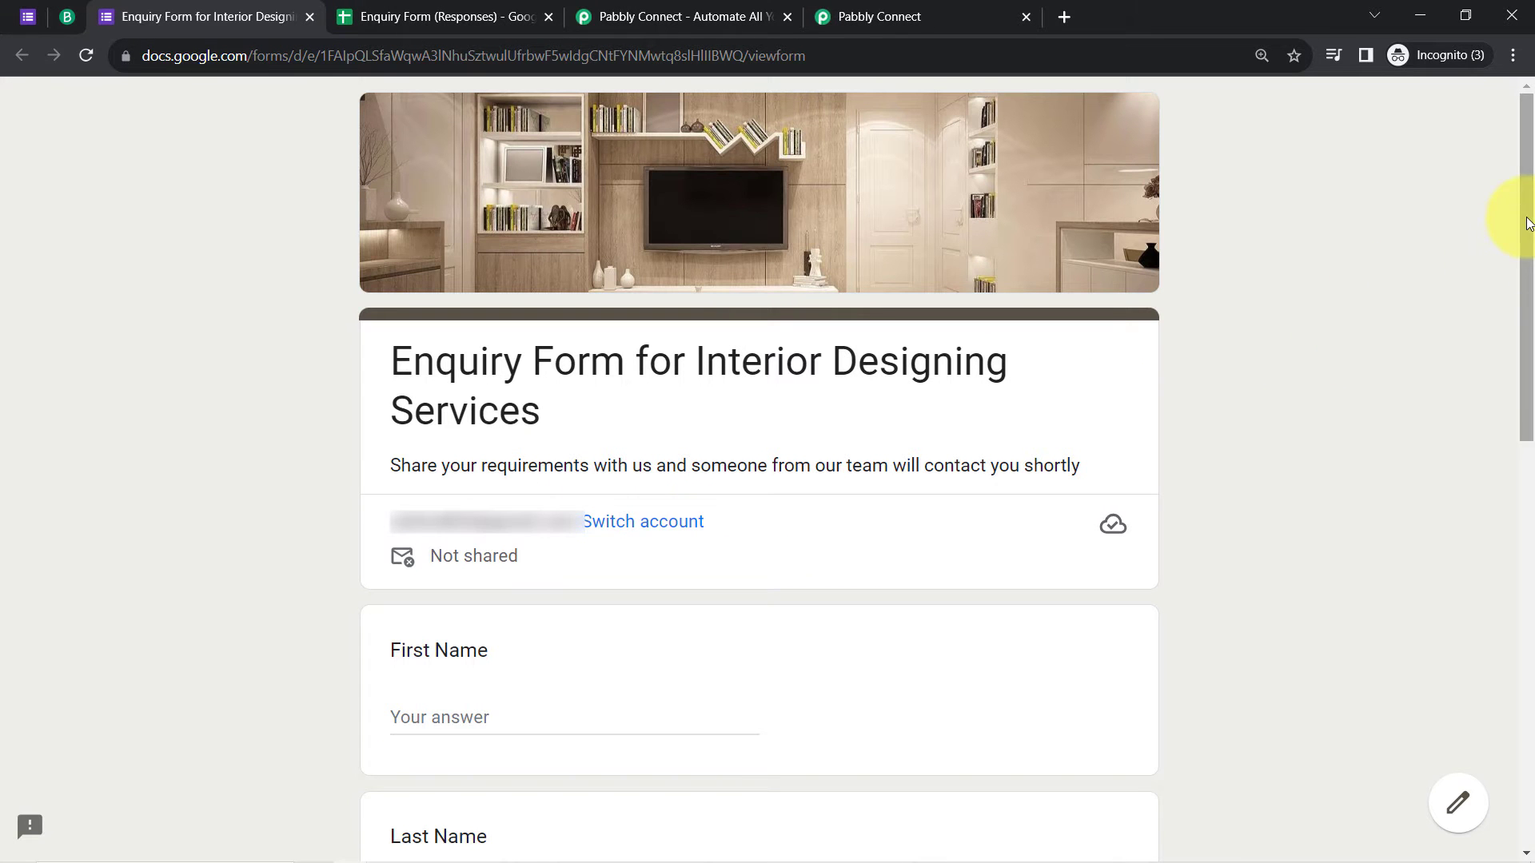
Step: Enter the test first name and last name, correcting the first name
scroll(1518, 240, "down", 6)
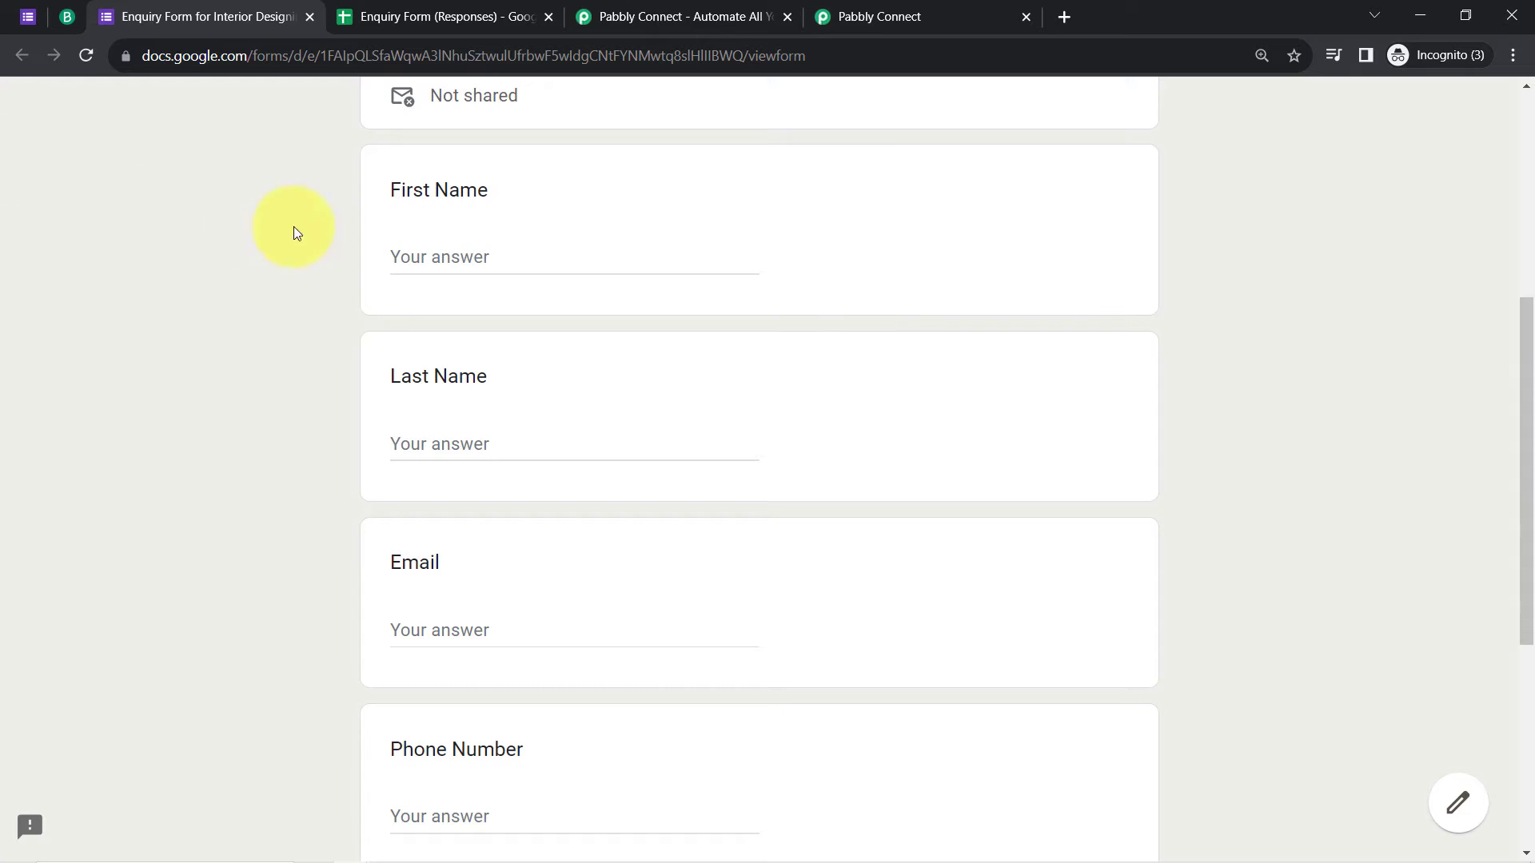
left_click(414, 257)
type("Demo")
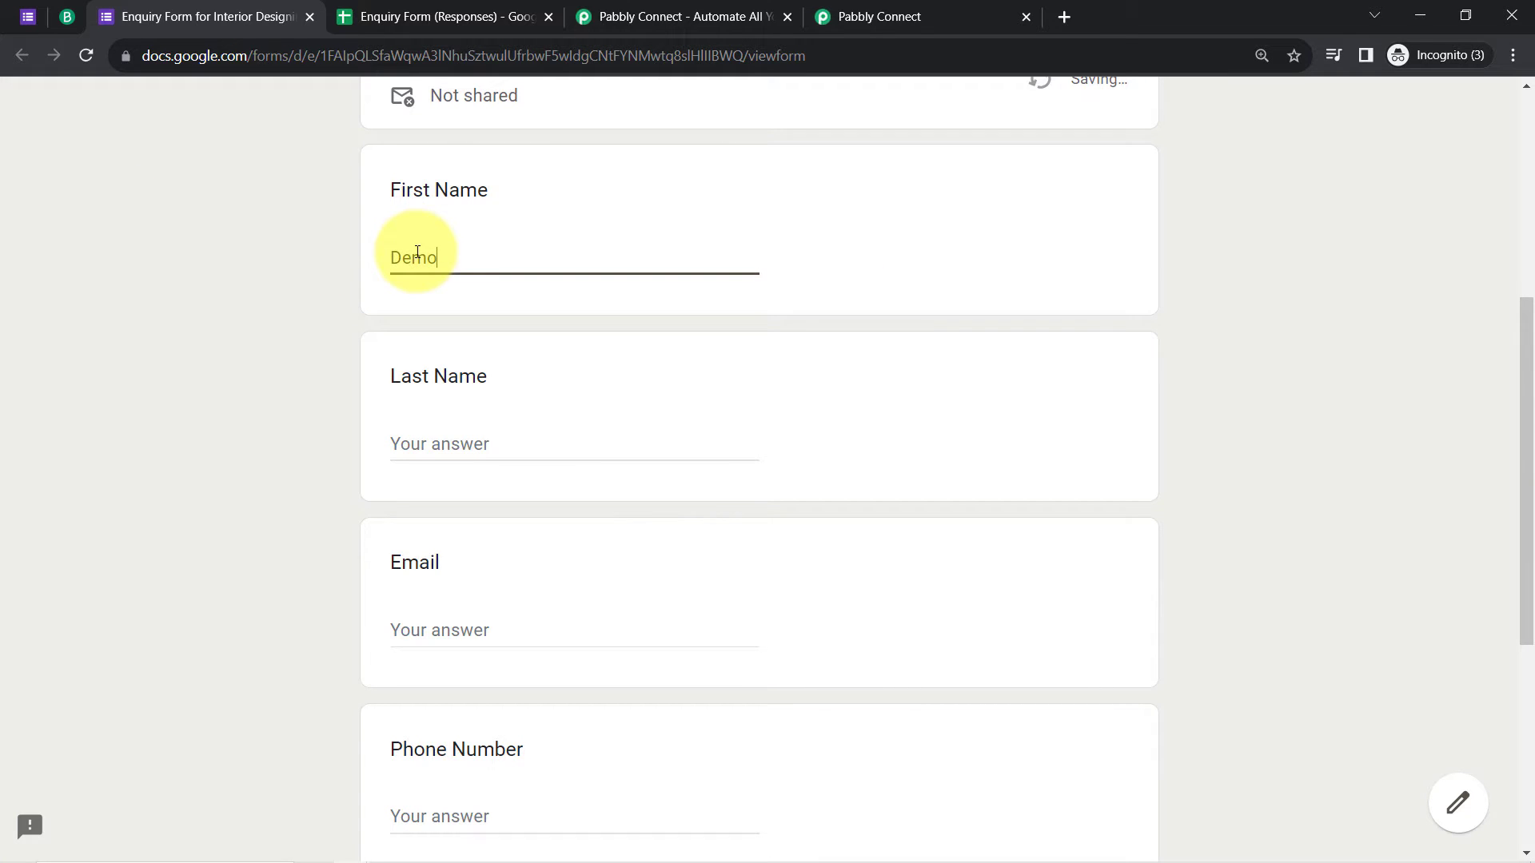
key("Tab")
type("U")
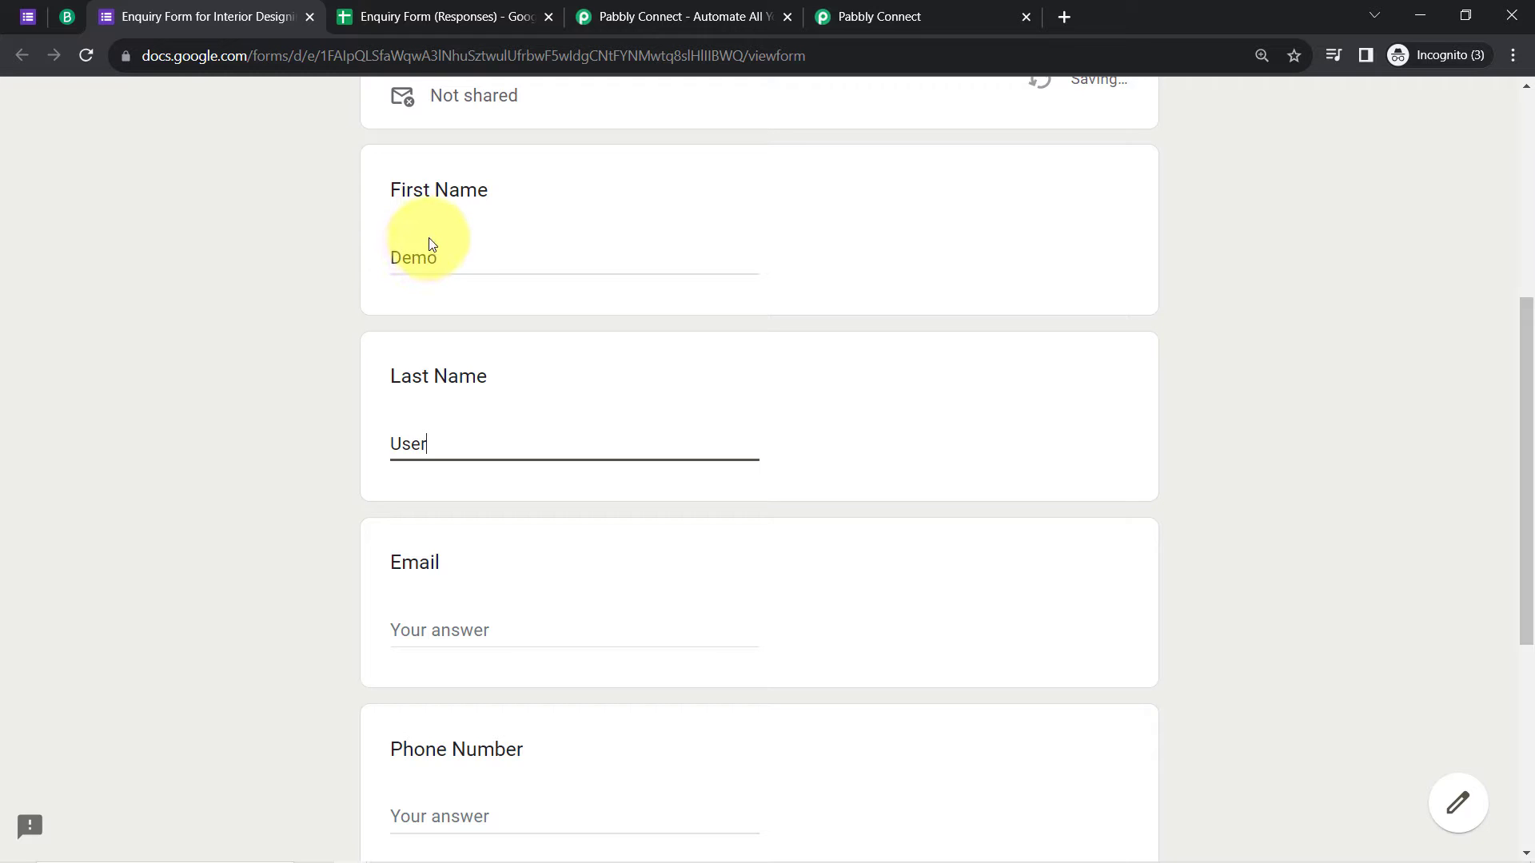
double_click(435, 257)
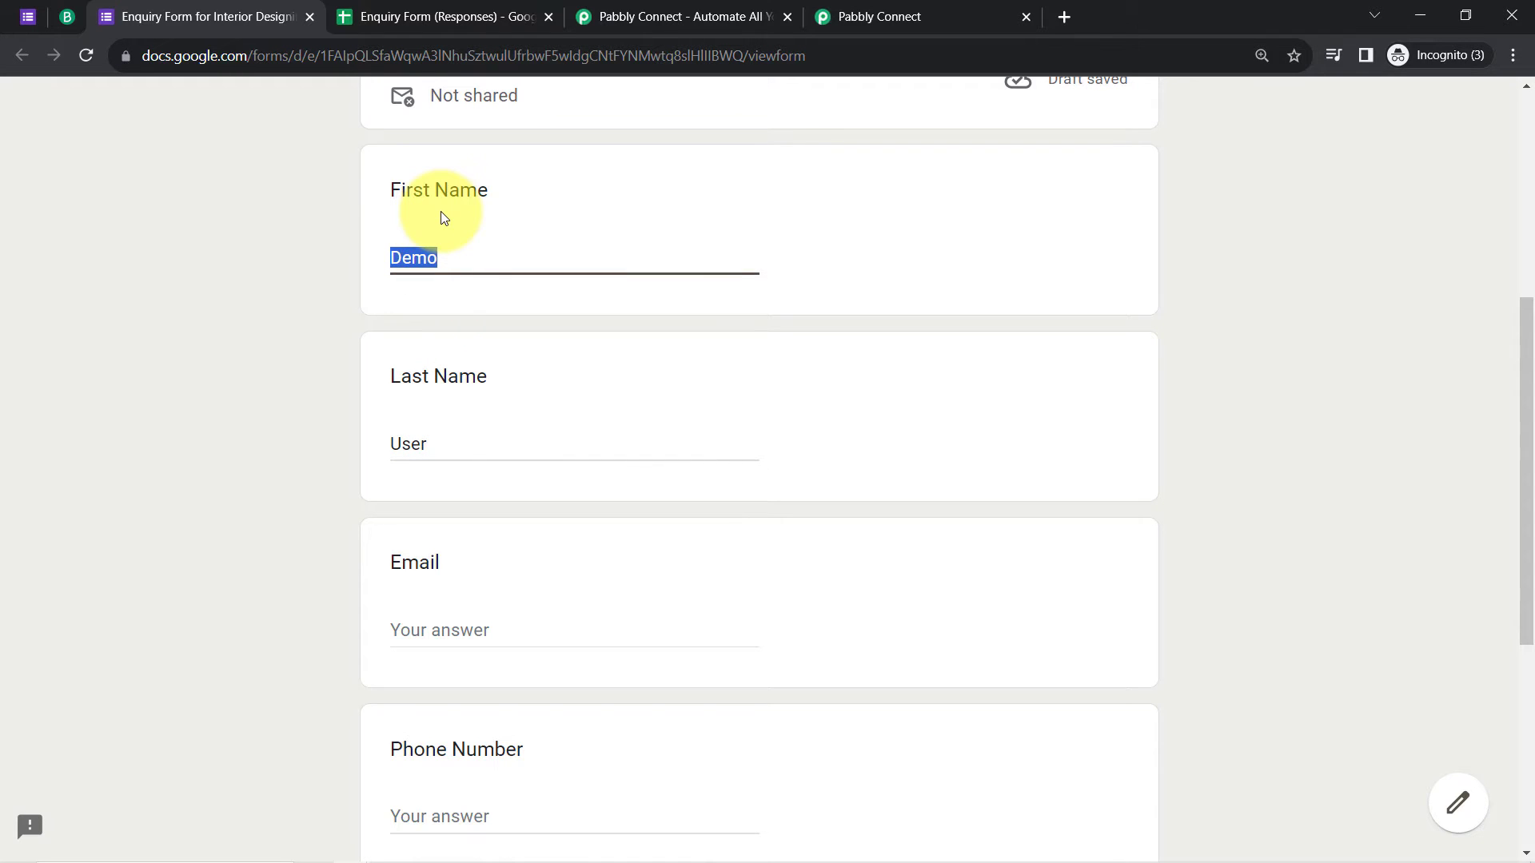
key("BackSpace")
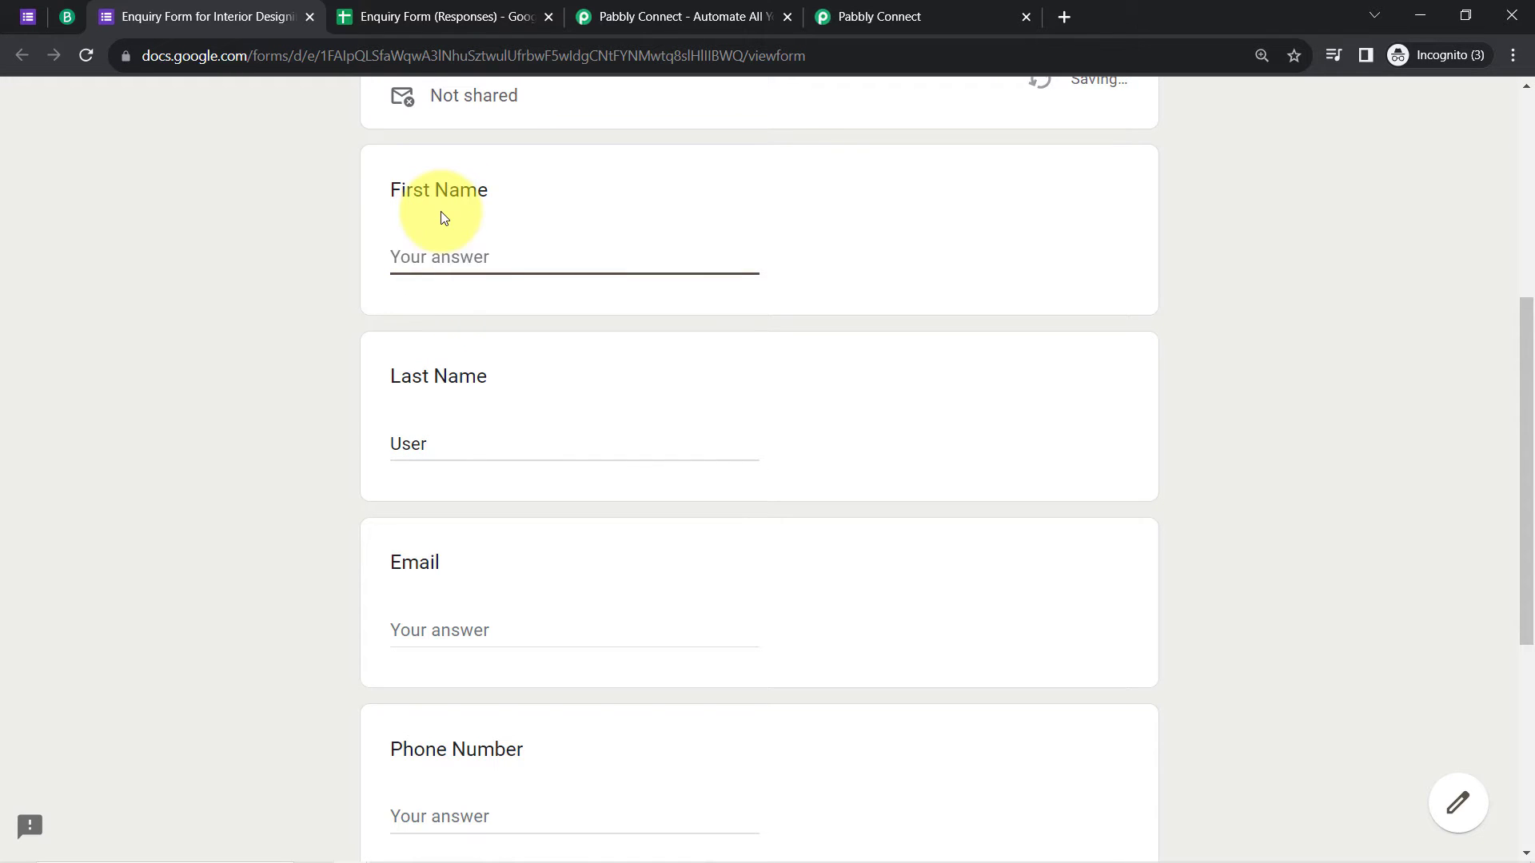
type("Dummy")
Step: Fill in the test email address and phone number answers
scroll(271, 559, "down", 1)
left_click(399, 527)
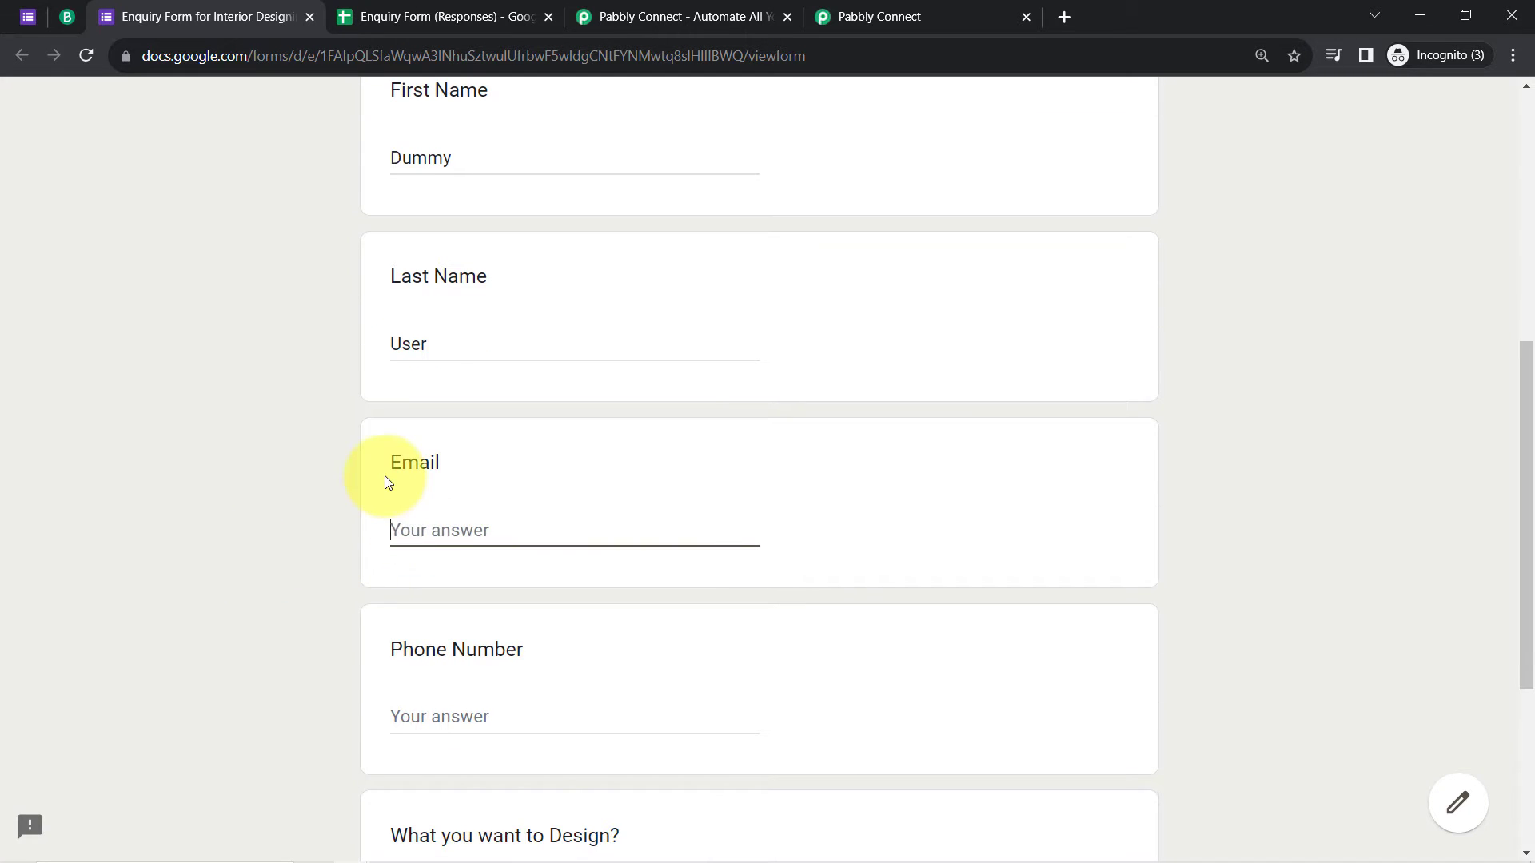
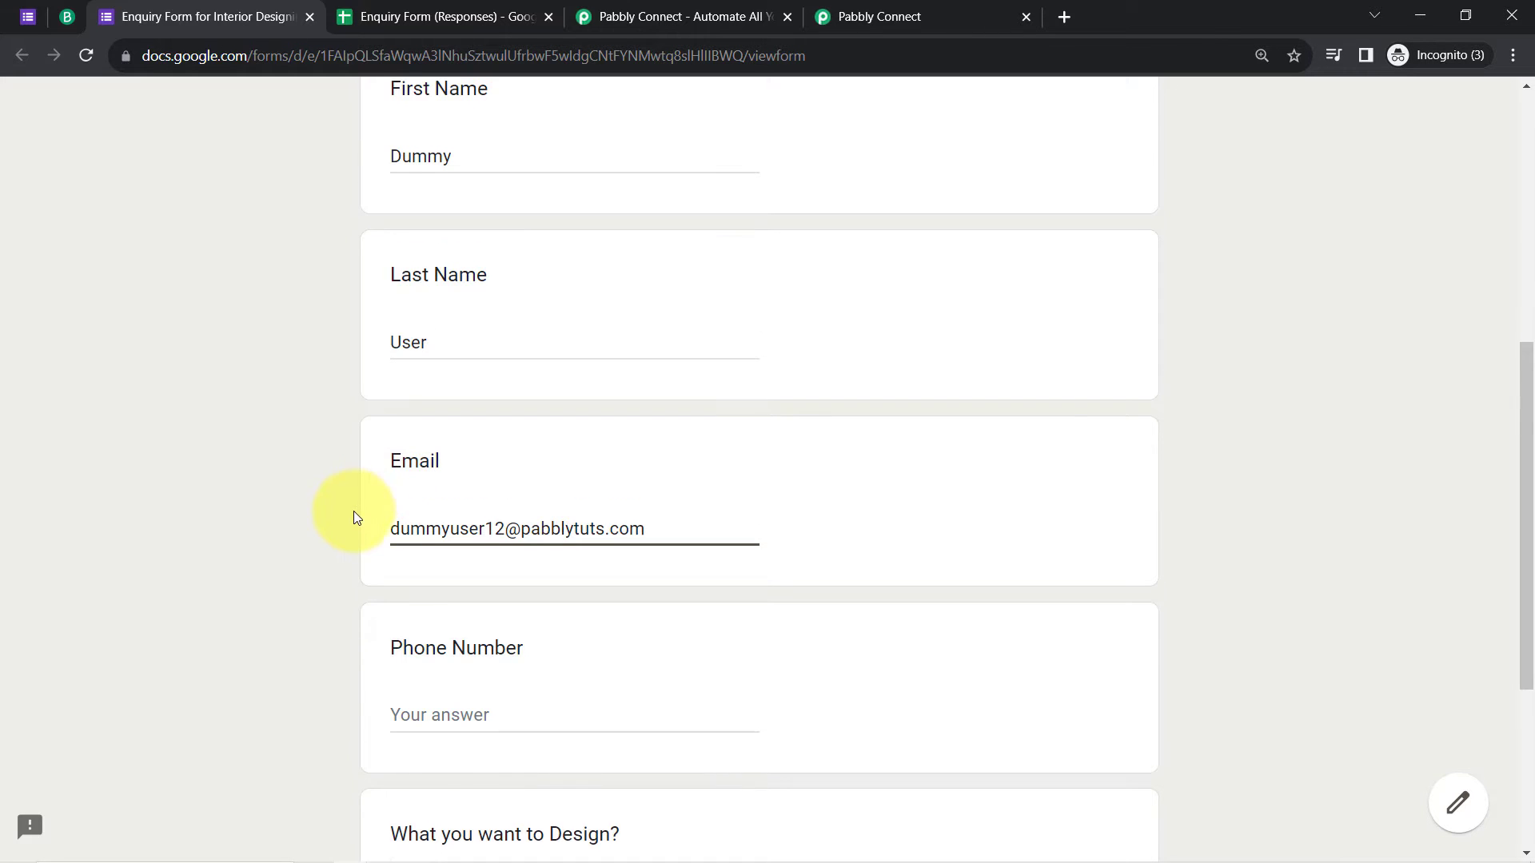
scroll(353, 512, "down", 3)
left_click(424, 497)
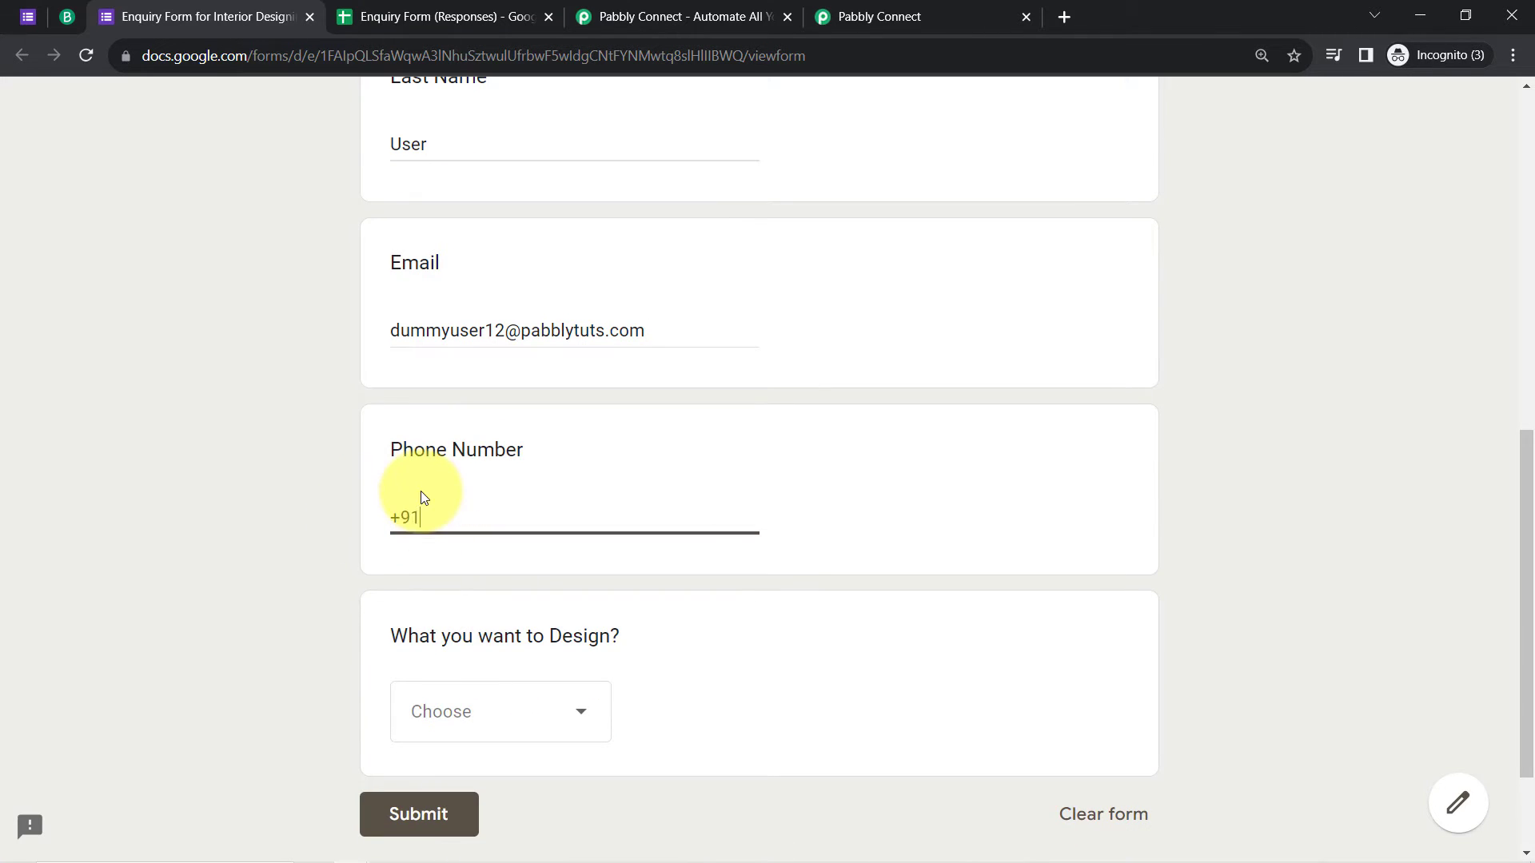
Step: Choose Restaurant/Cafe for What you want to Design? and submit the response
scroll(429, 604, "down", 2)
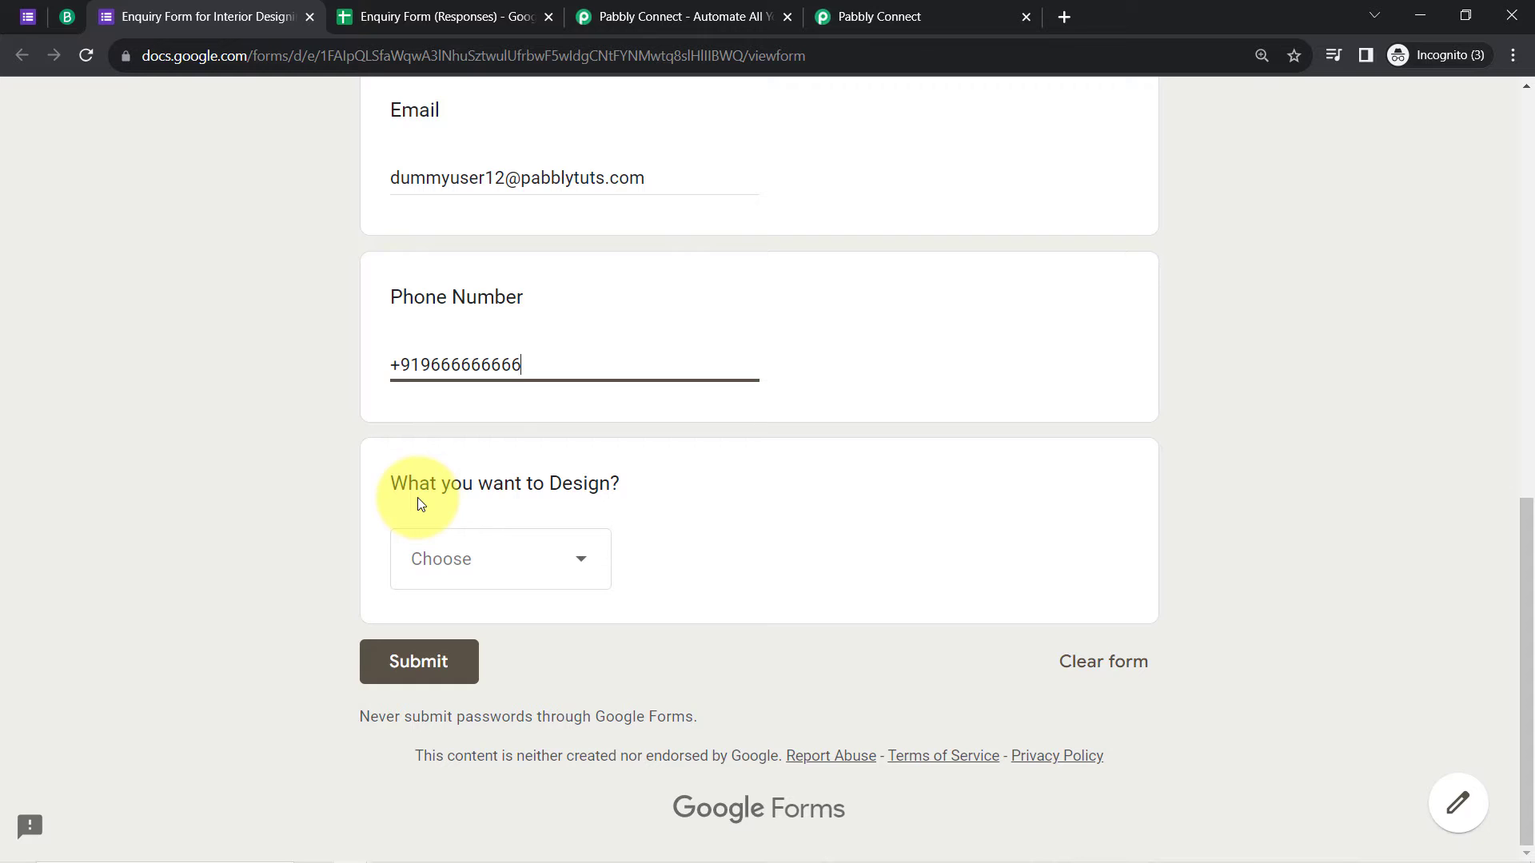
left_click(459, 559)
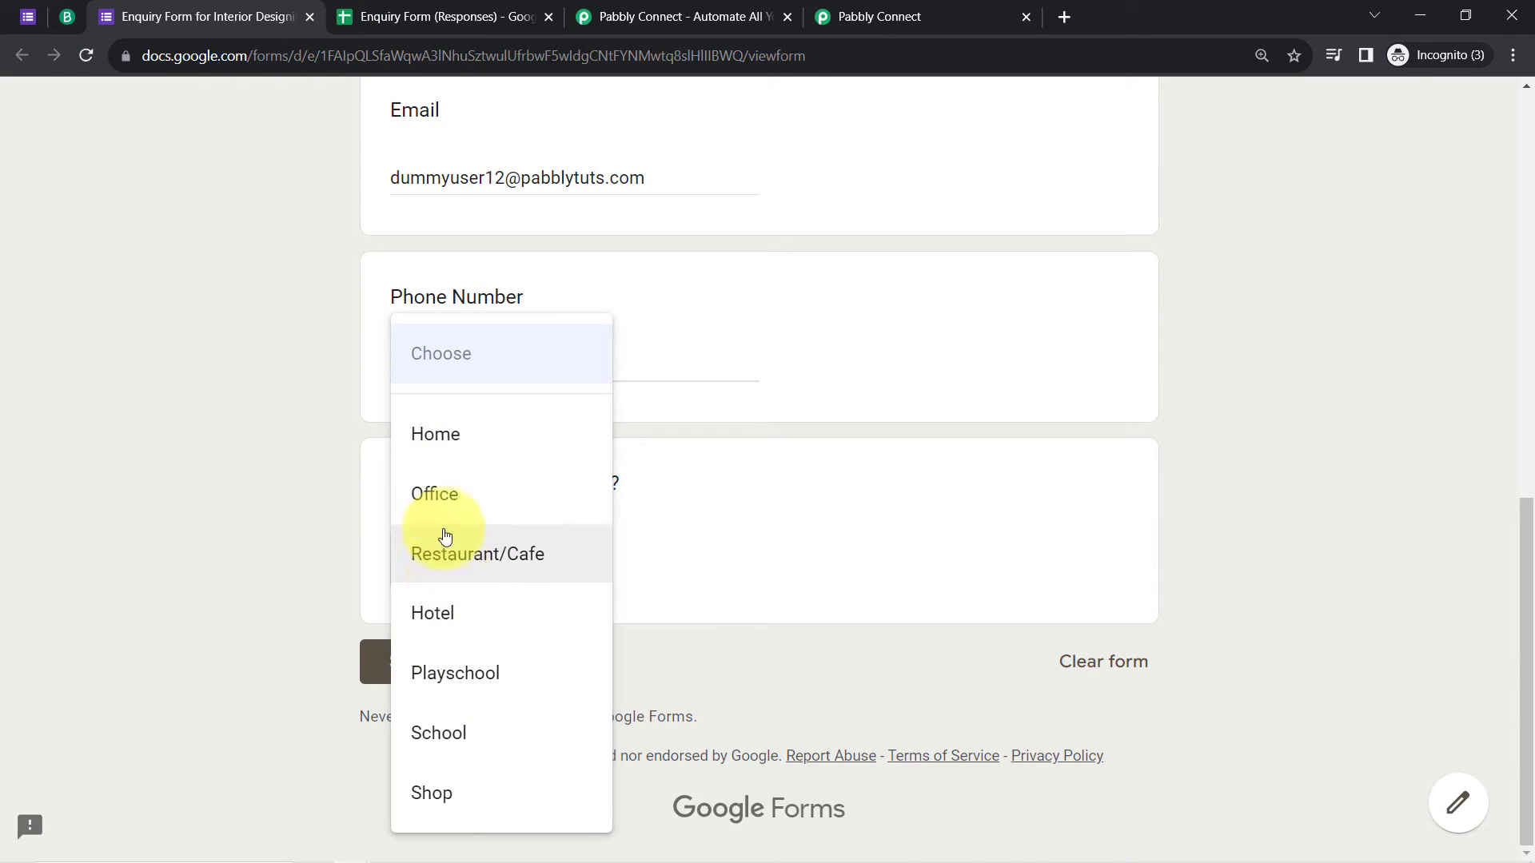
left_click(417, 561)
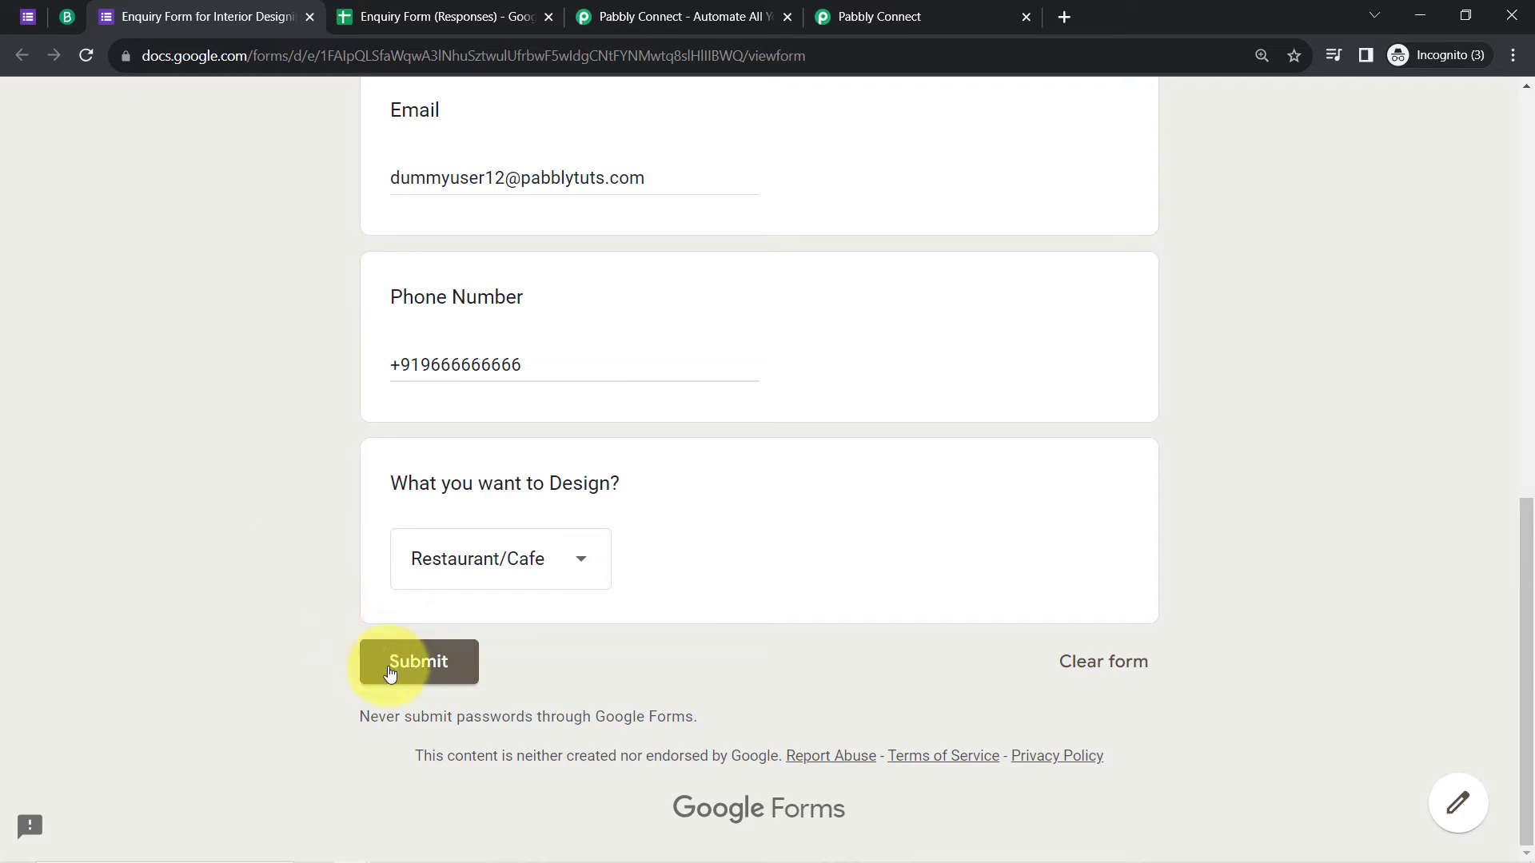
left_click(414, 675)
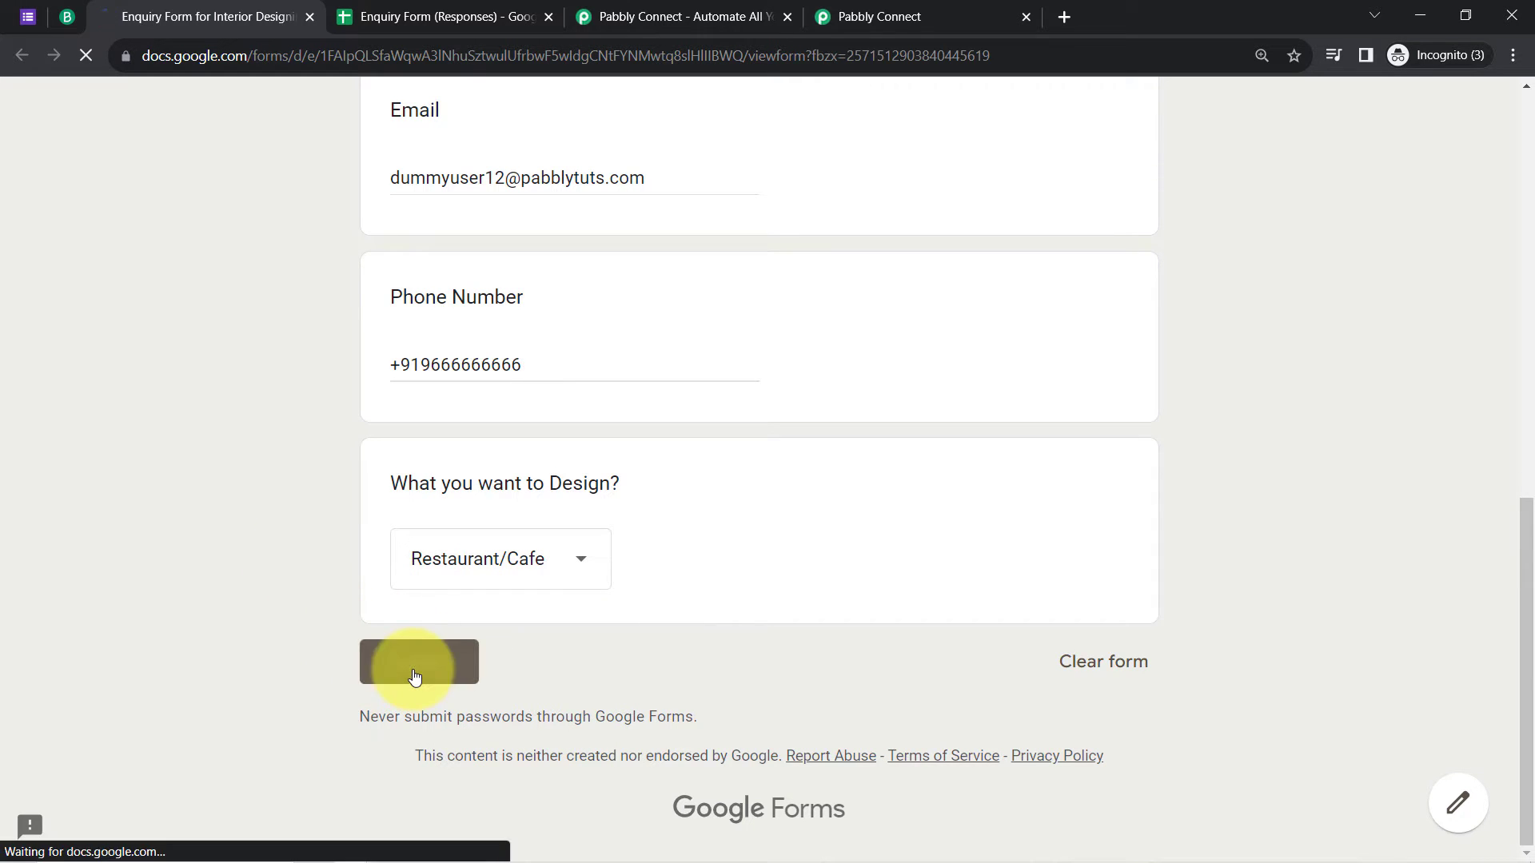
Step: Copy the webhook URL from the Pabbly Connect workflow
left_click(423, 10)
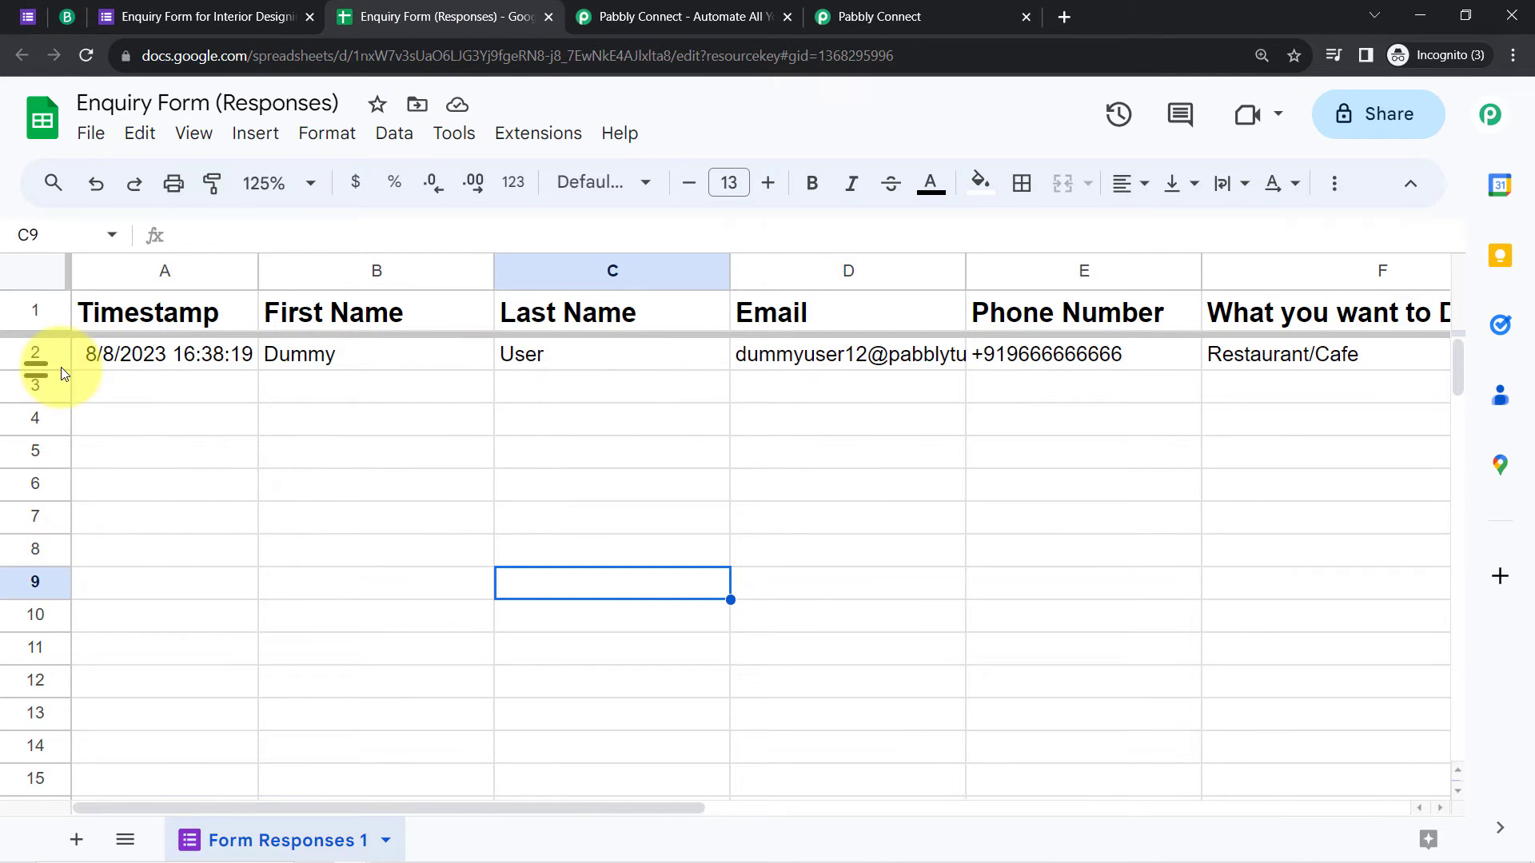
left_click(860, 14)
left_click(1249, 346)
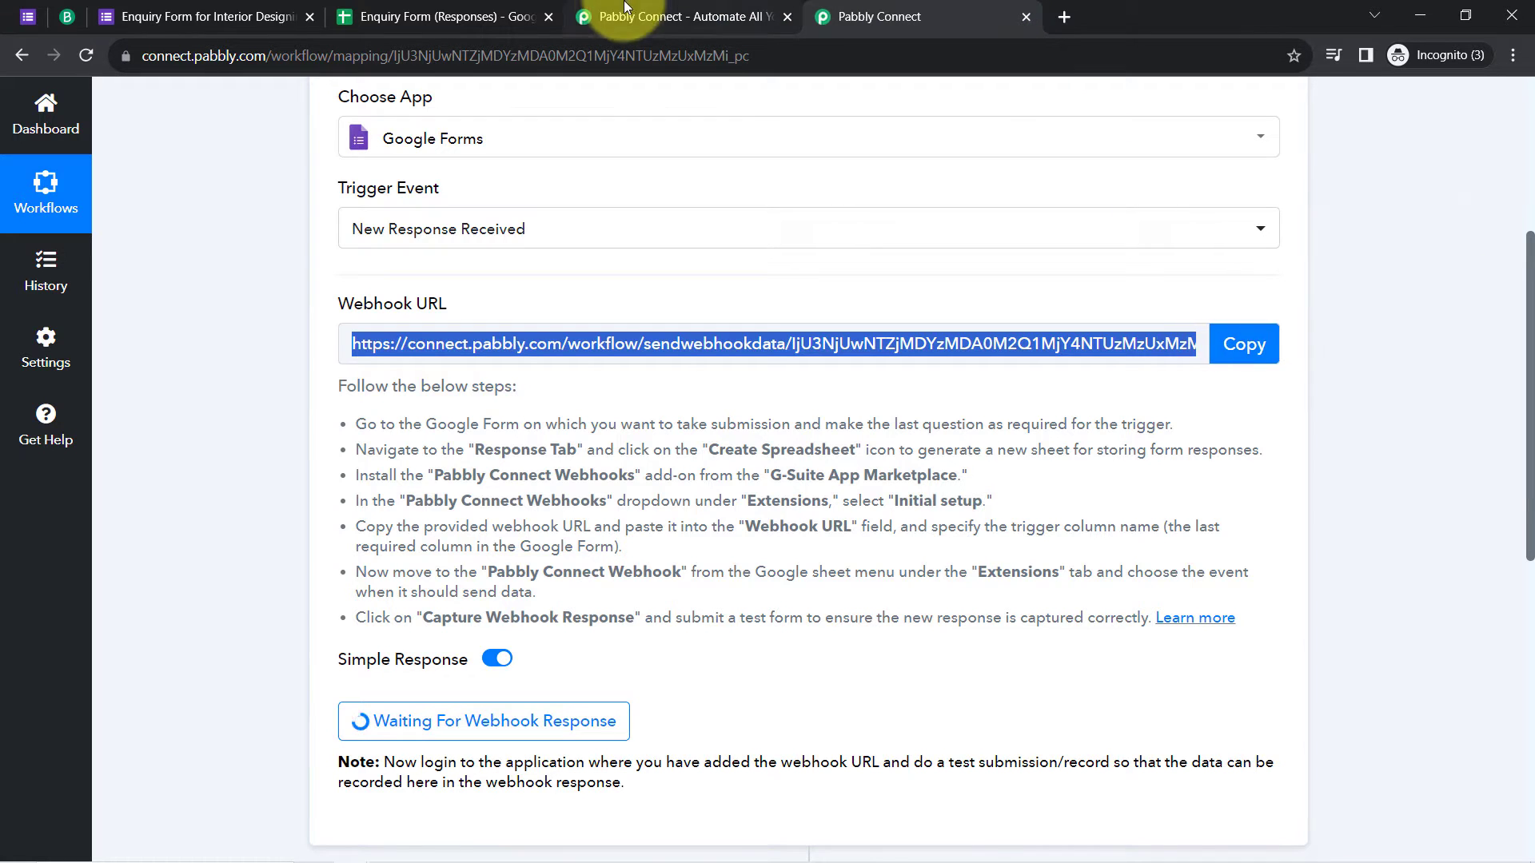
Step: Close the Pabbly Connect homepage and form tabs, returning to the responses sheet
left_click(736, 16)
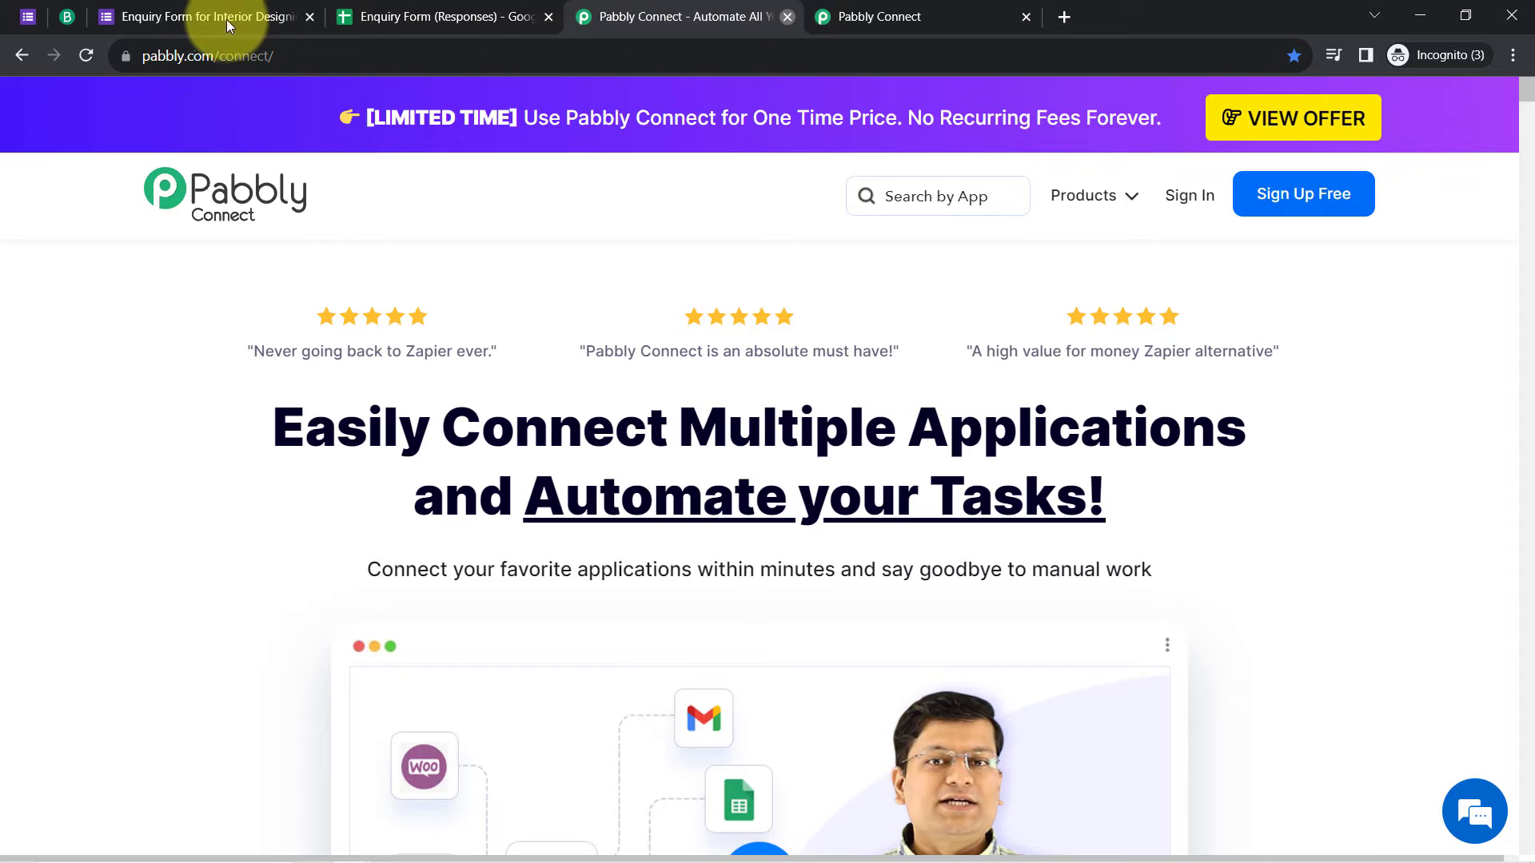
key("ctrl+w")
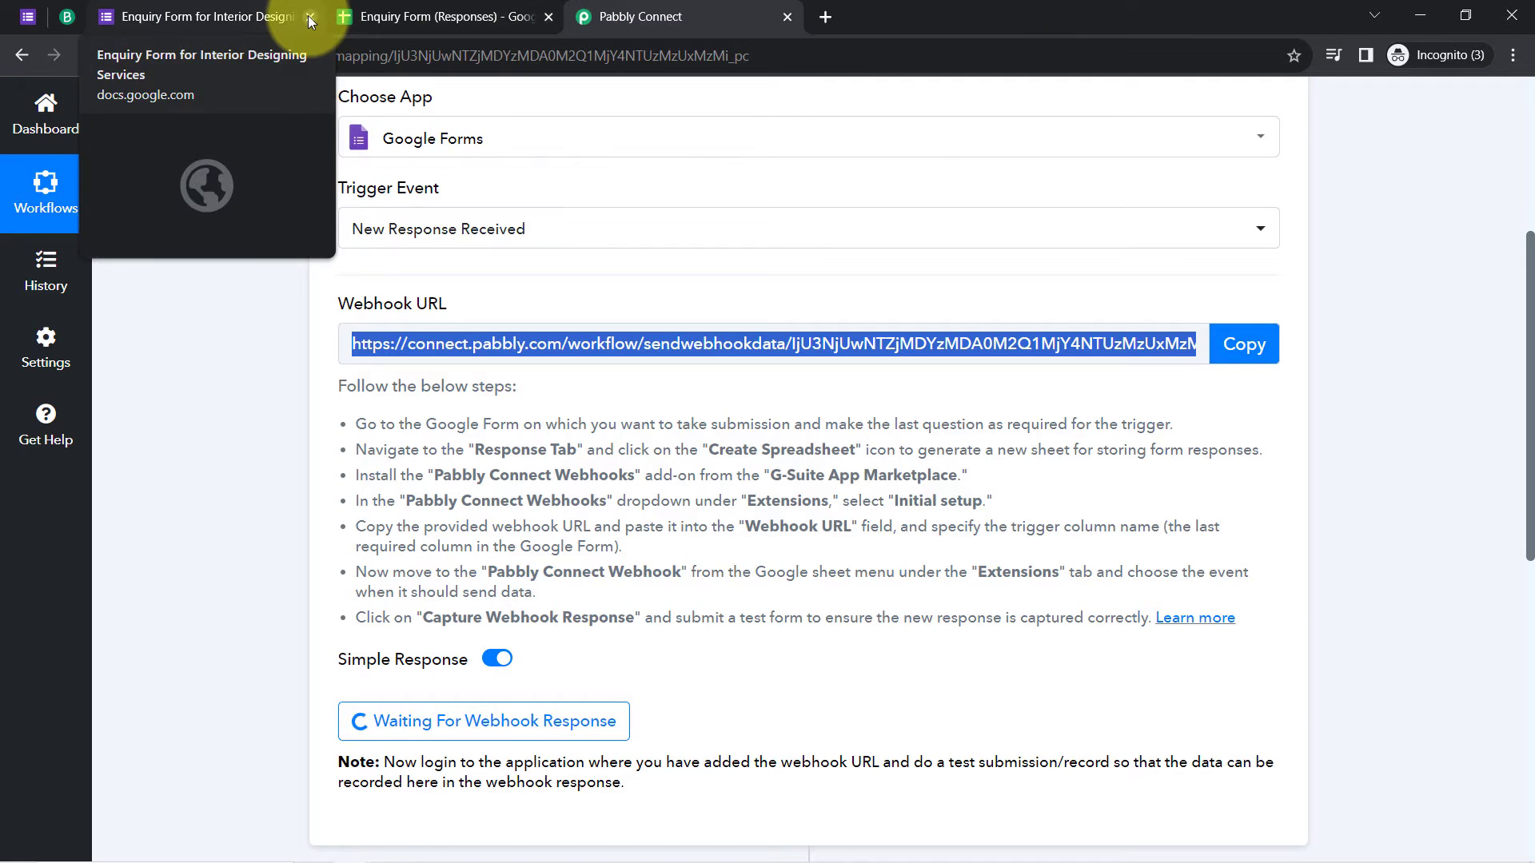
left_click(309, 16)
left_click(215, 15)
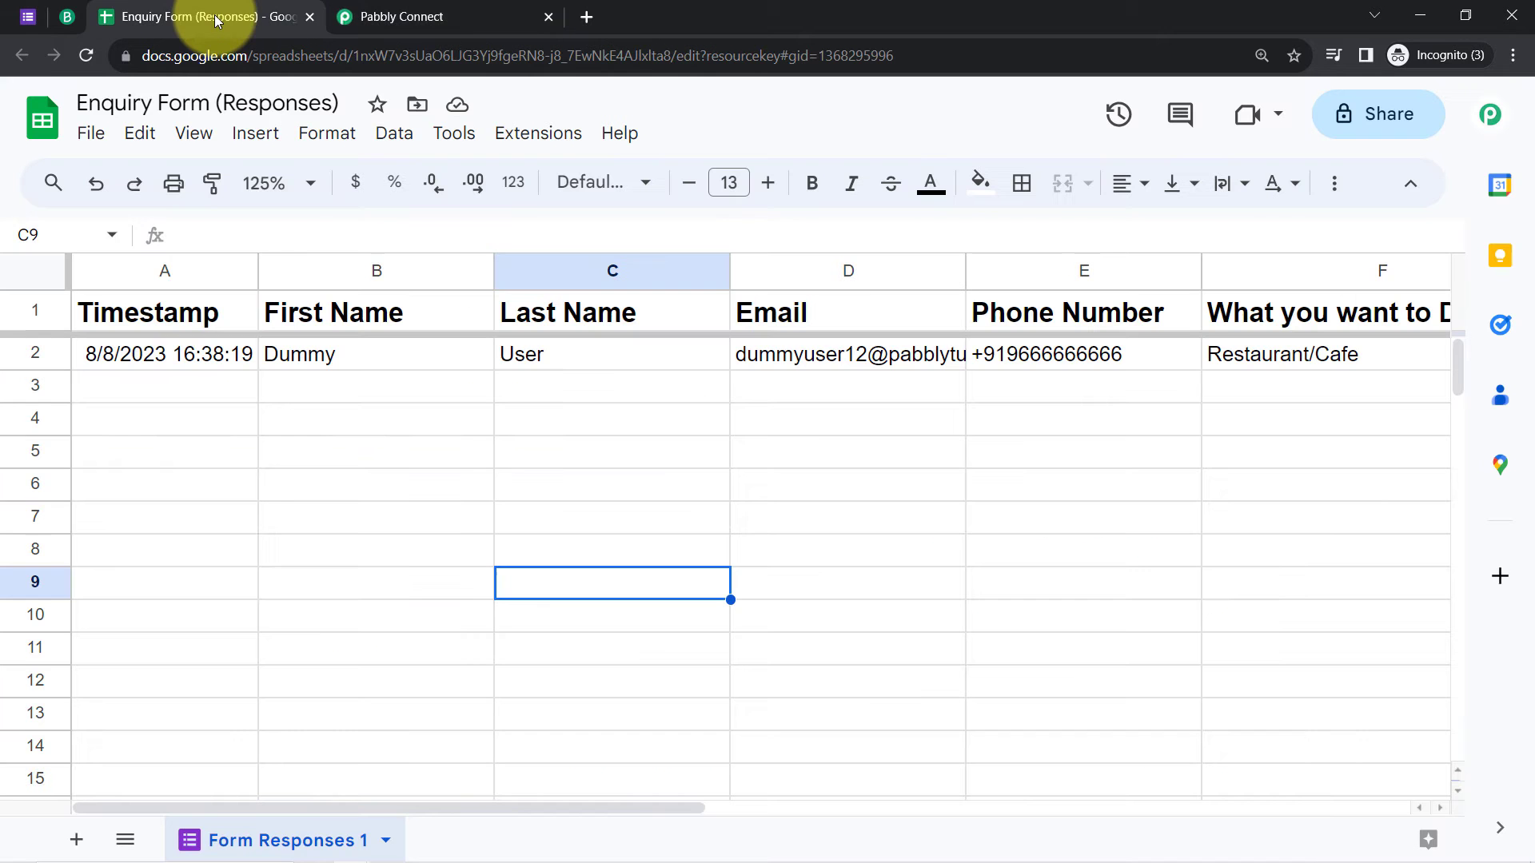
Step: Search the add-on marketplace for Pabbly Connect Webhooks, then close it
left_click(538, 134)
mouse_move(795, 178)
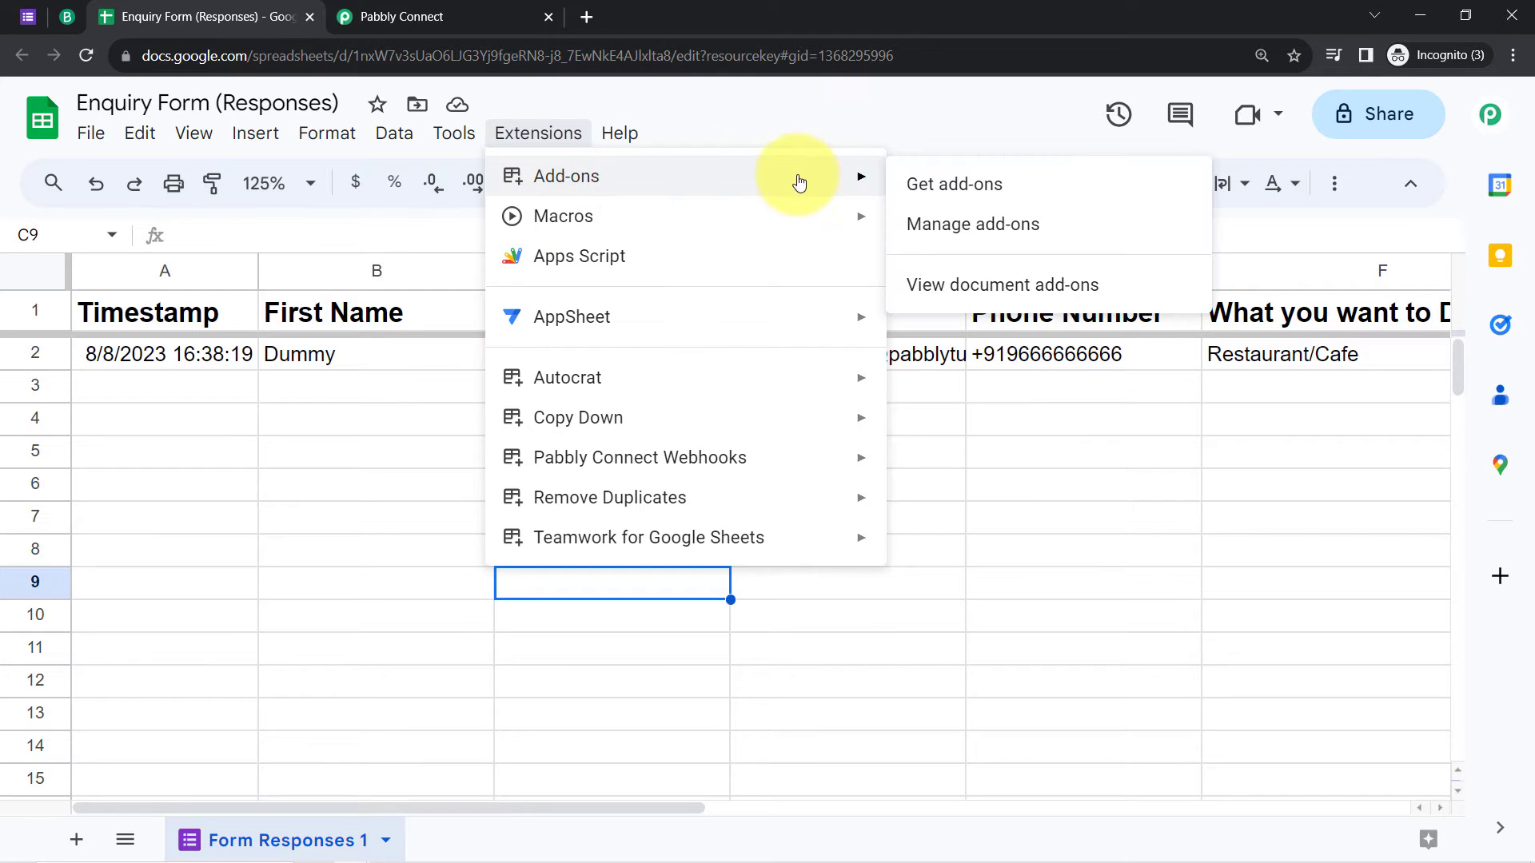
left_click(917, 189)
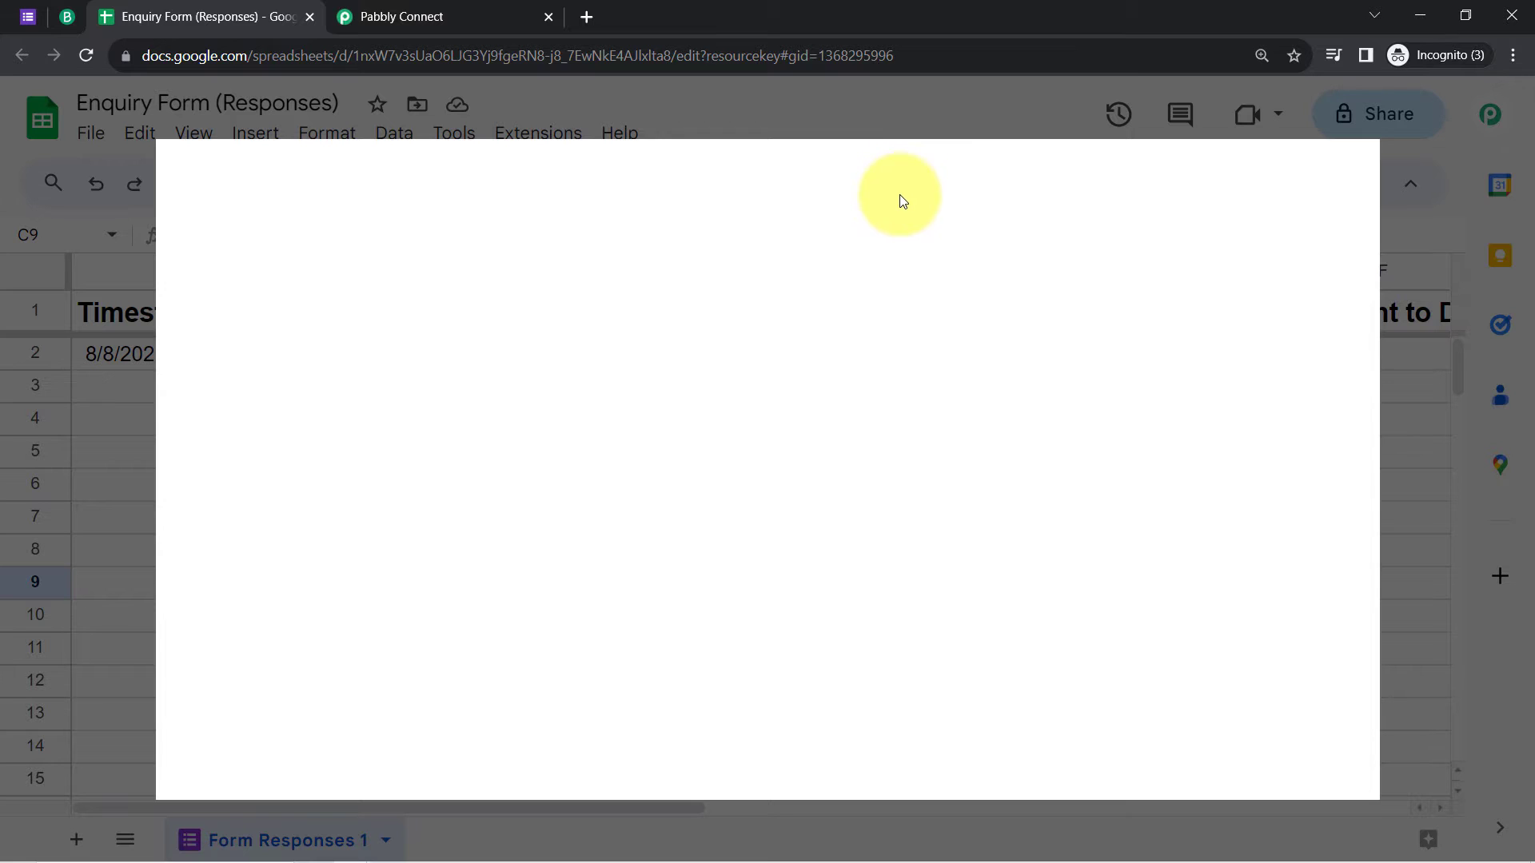
type("pabb")
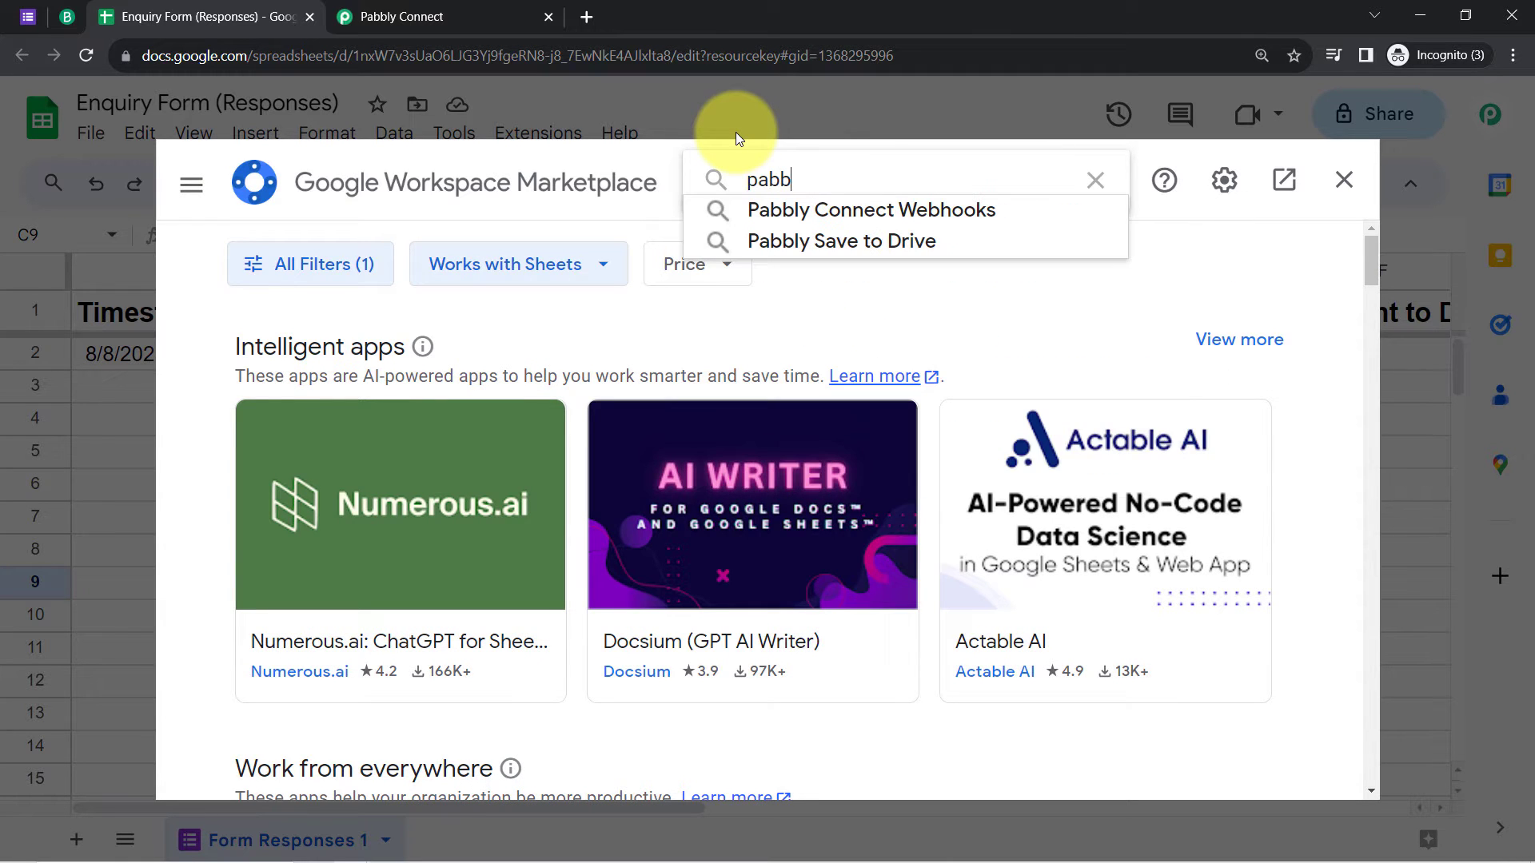
left_click(745, 206)
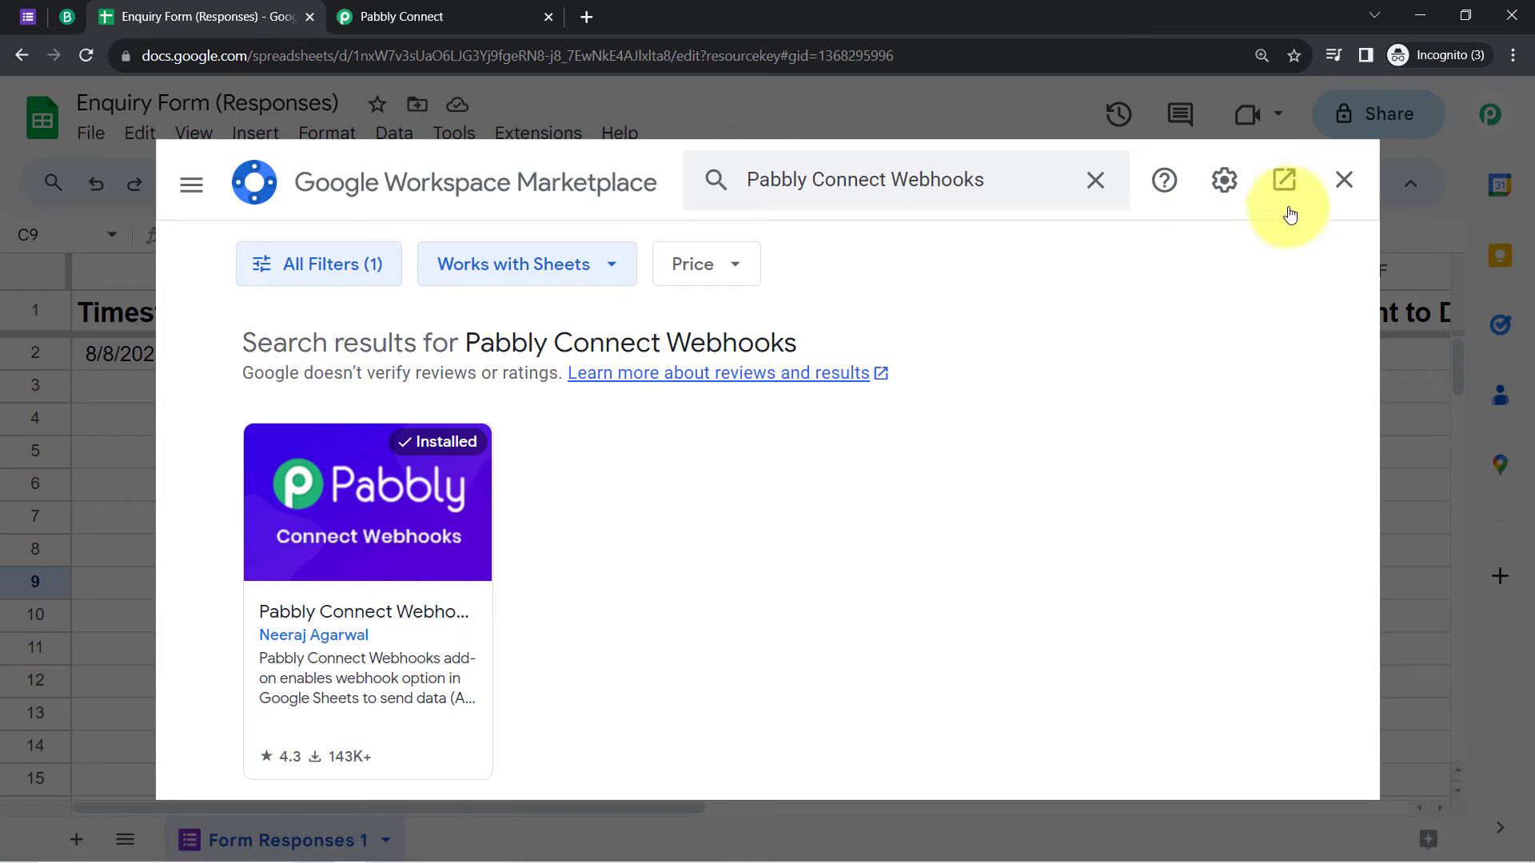
left_click(1341, 180)
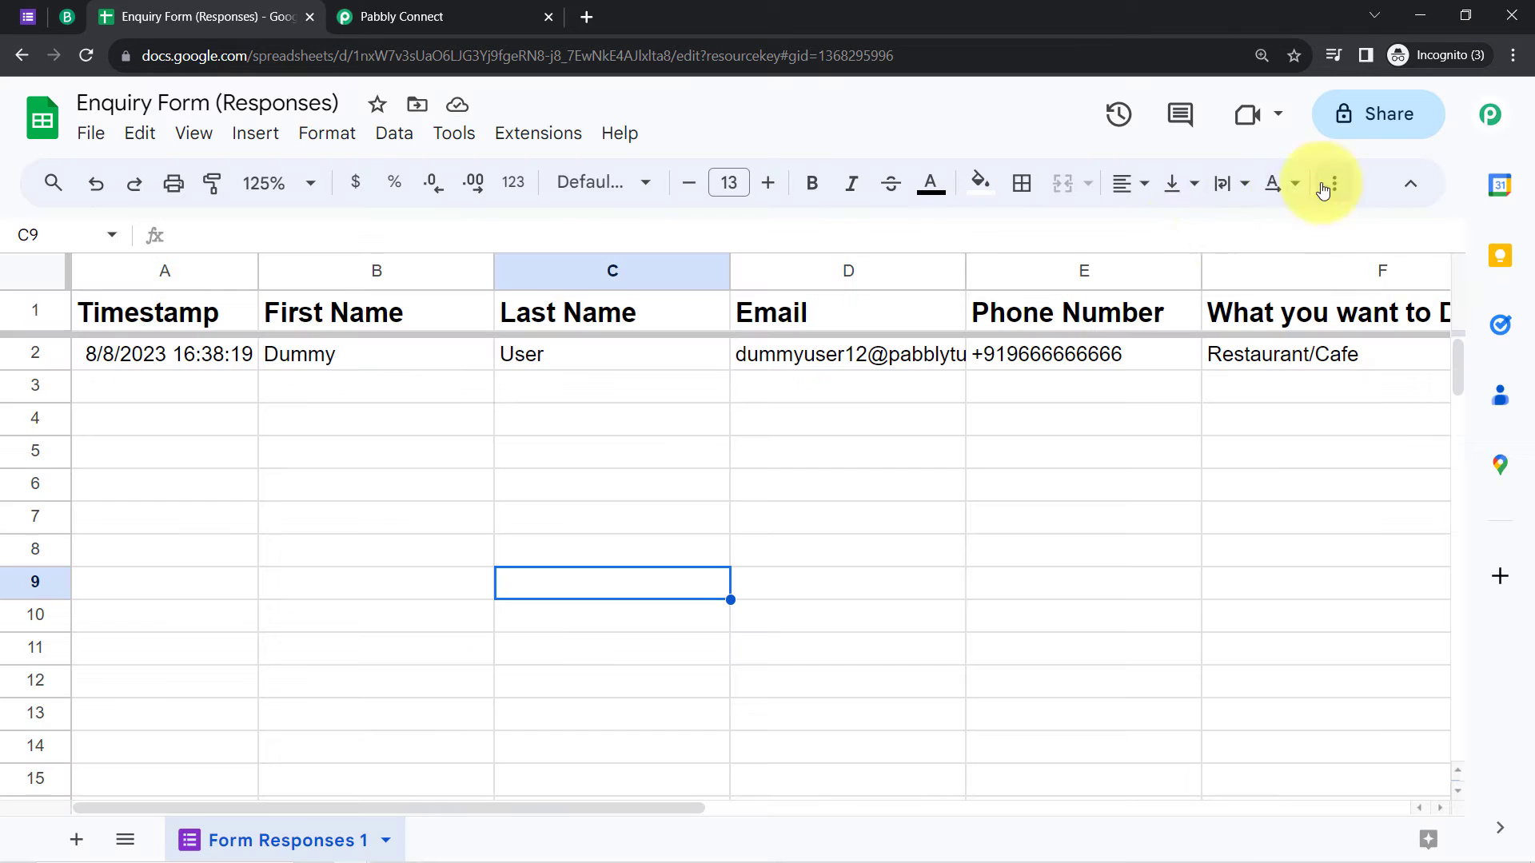
Step: Open the Pabbly Connect Webhooks Initial Setup from Extensions
left_click(554, 137)
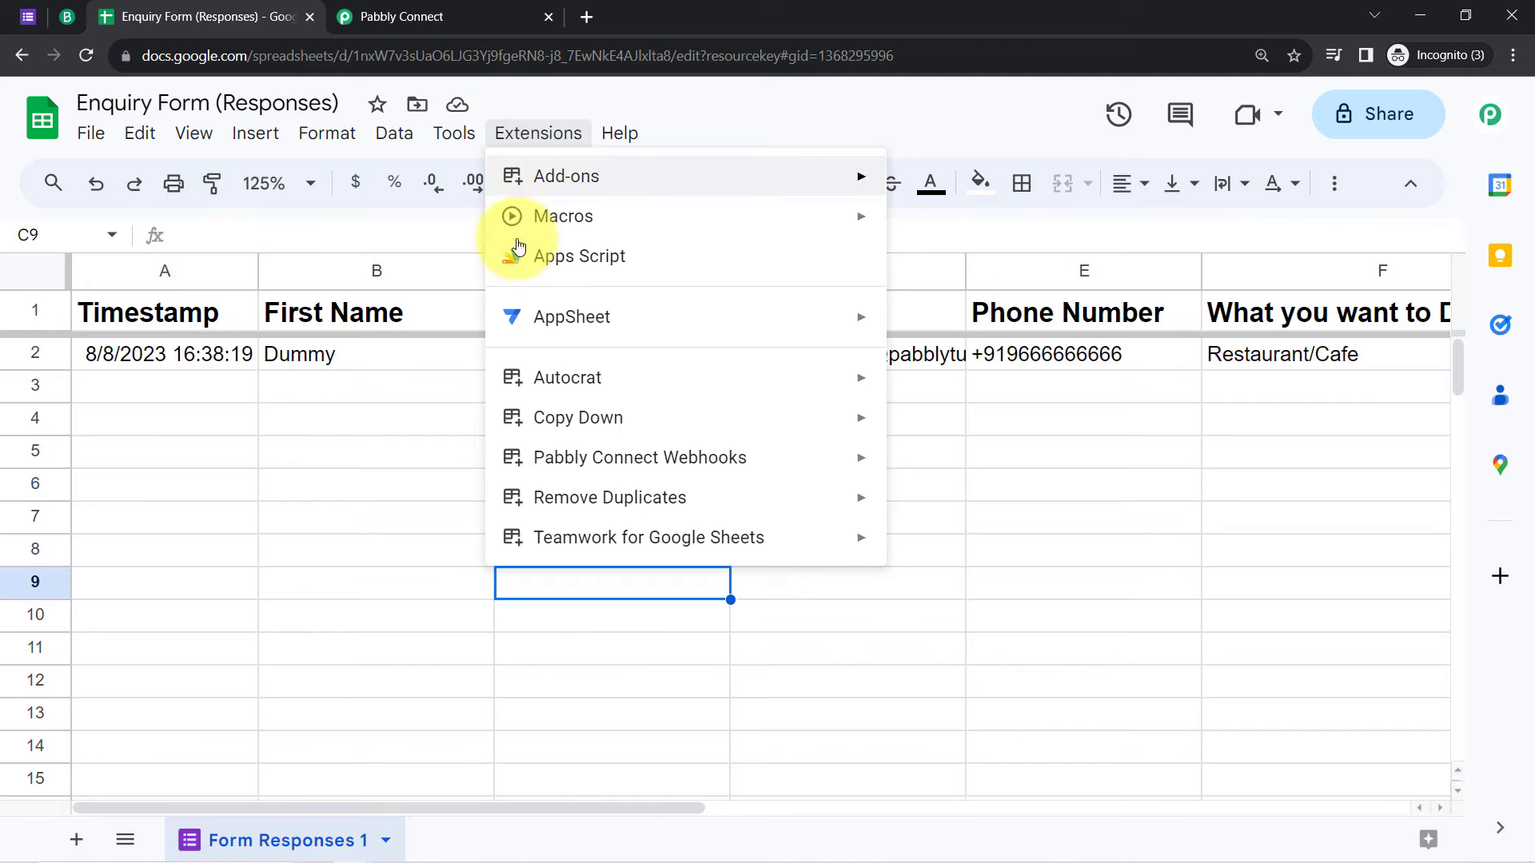
mouse_move(619, 468)
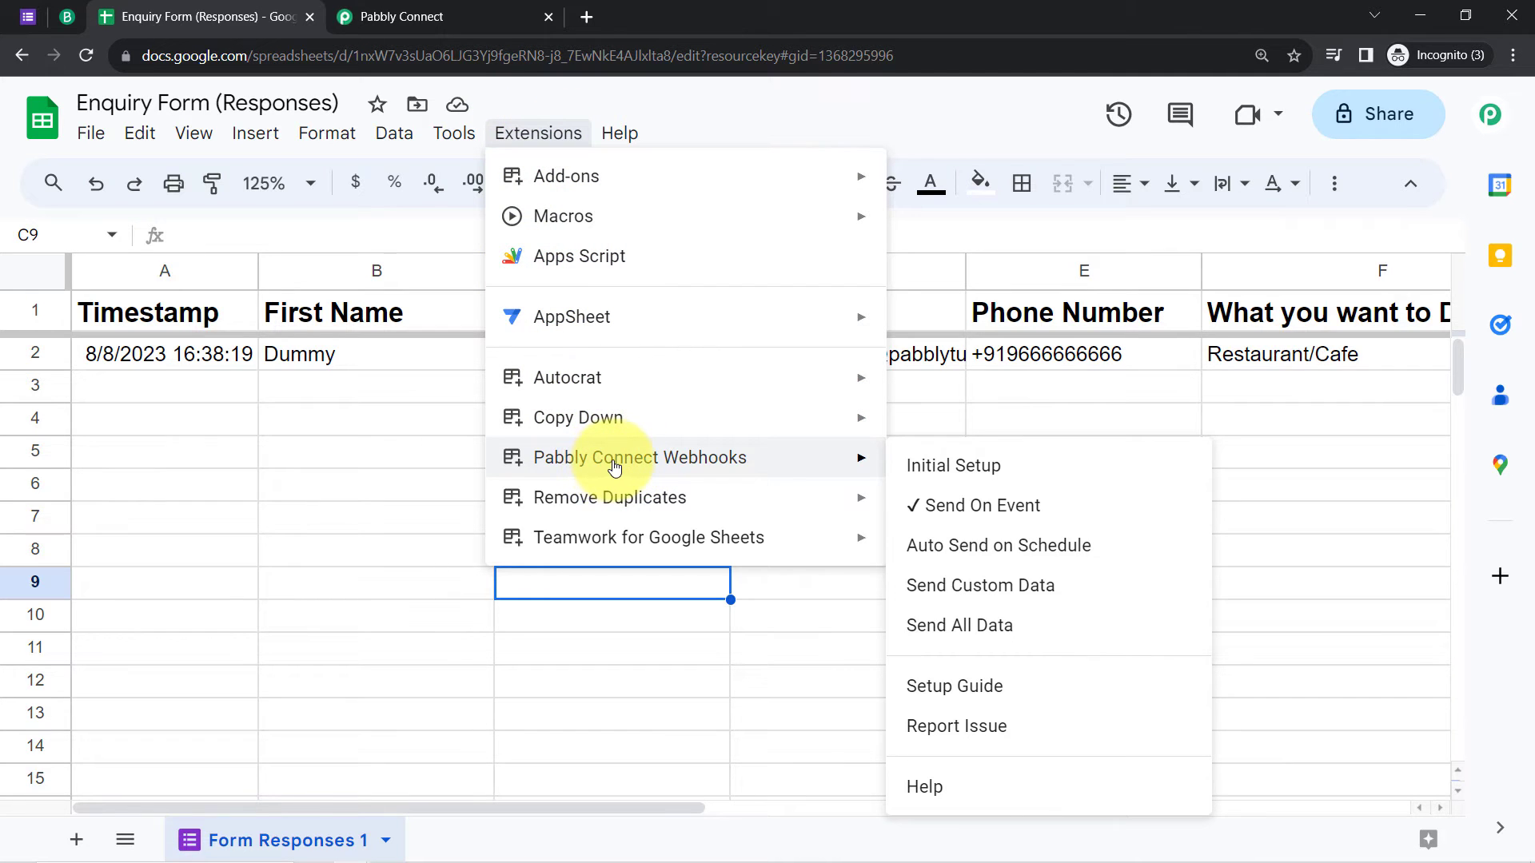
left_click(979, 473)
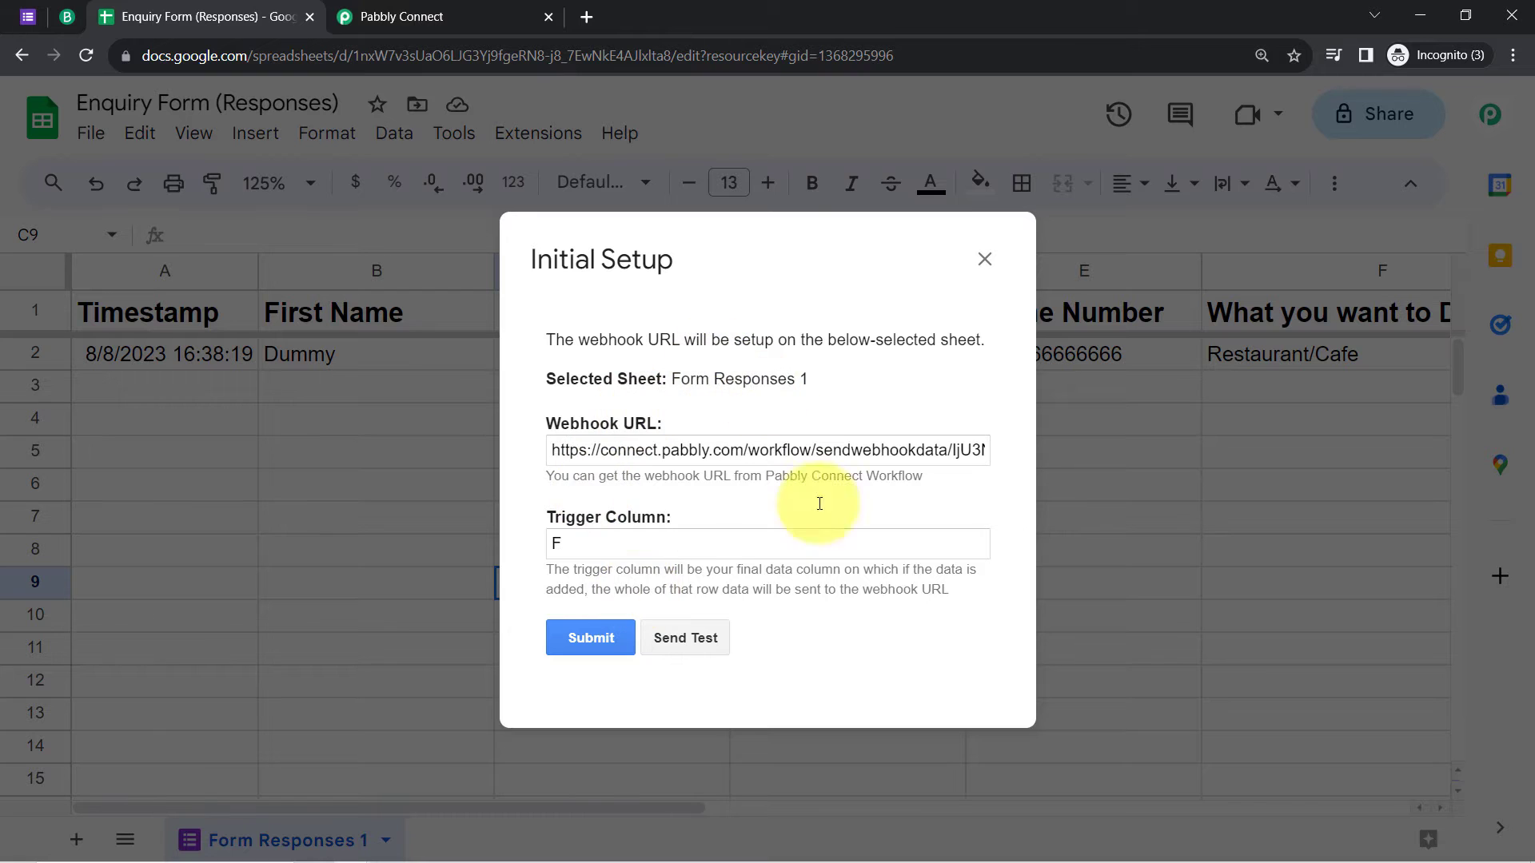
Step: Clear the old setup values and paste the workflow's webhook URL
triple_click(620, 454)
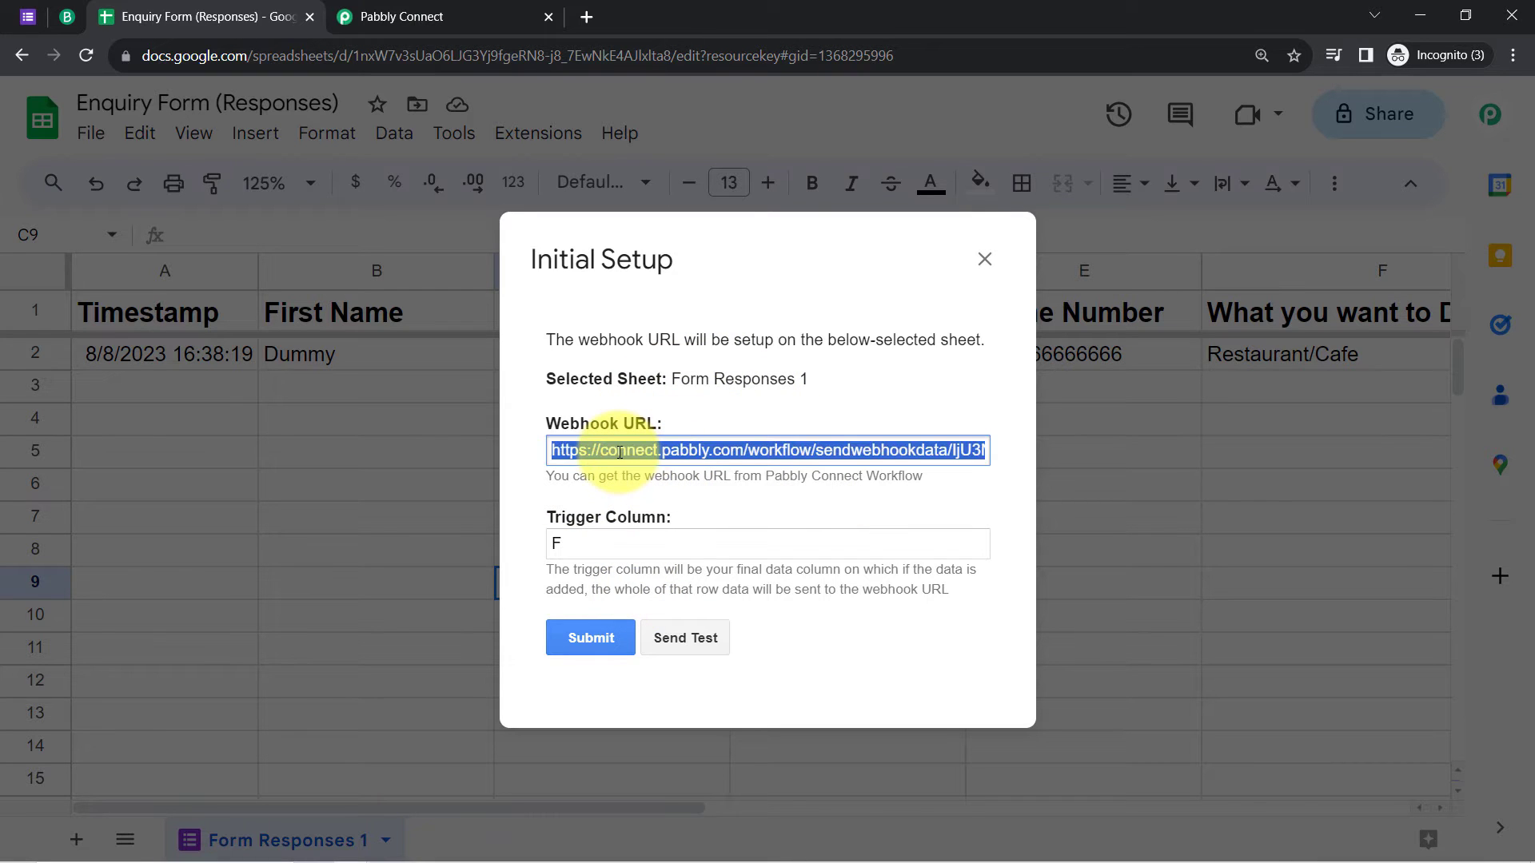
key("BackSpace")
left_click(601, 540)
key("BackSpace")
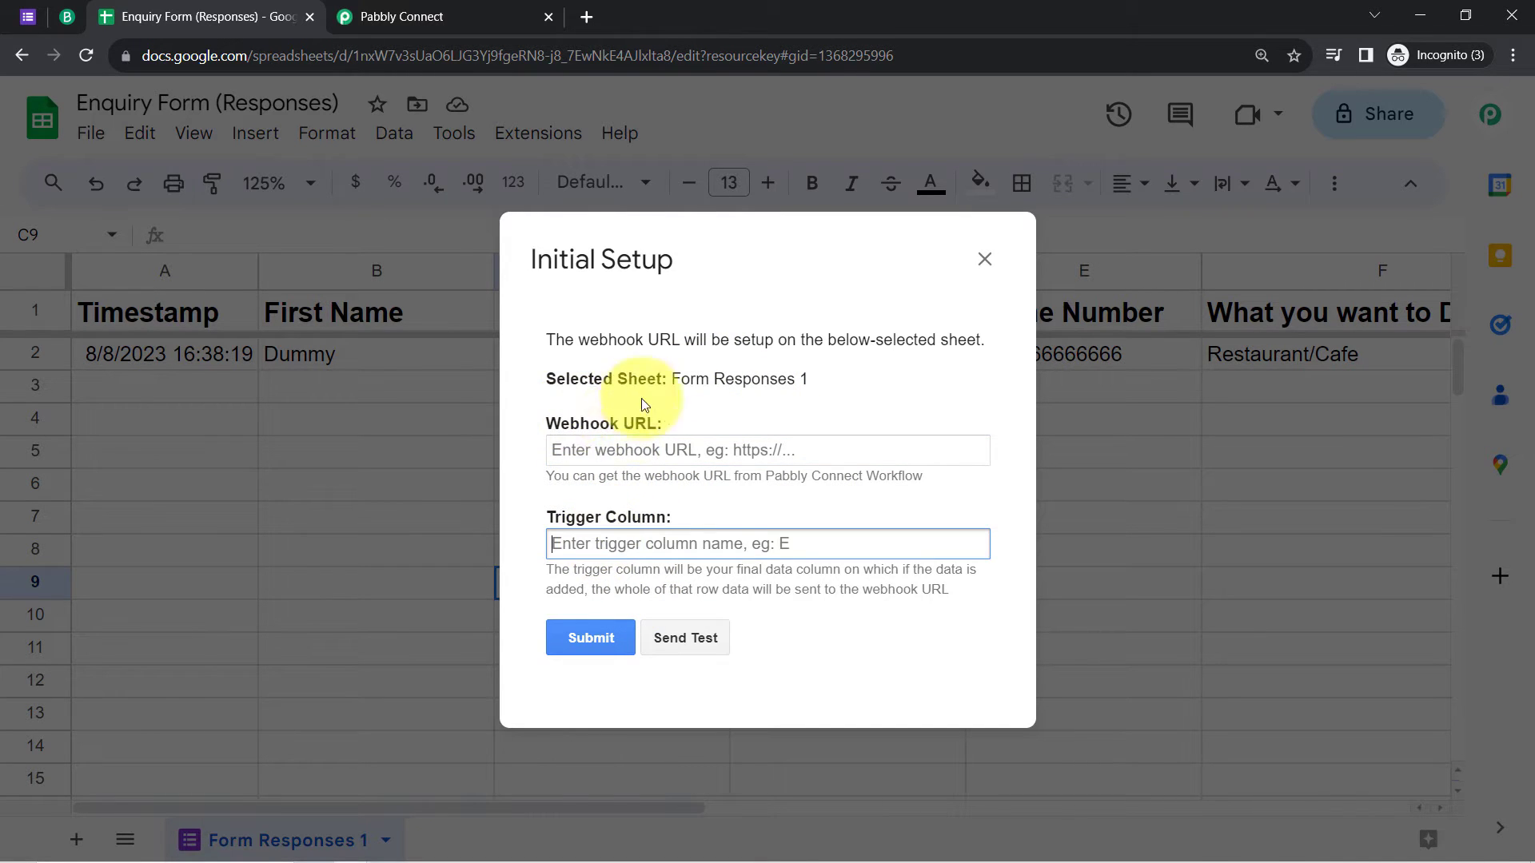
left_click(483, 16)
left_click(208, 16)
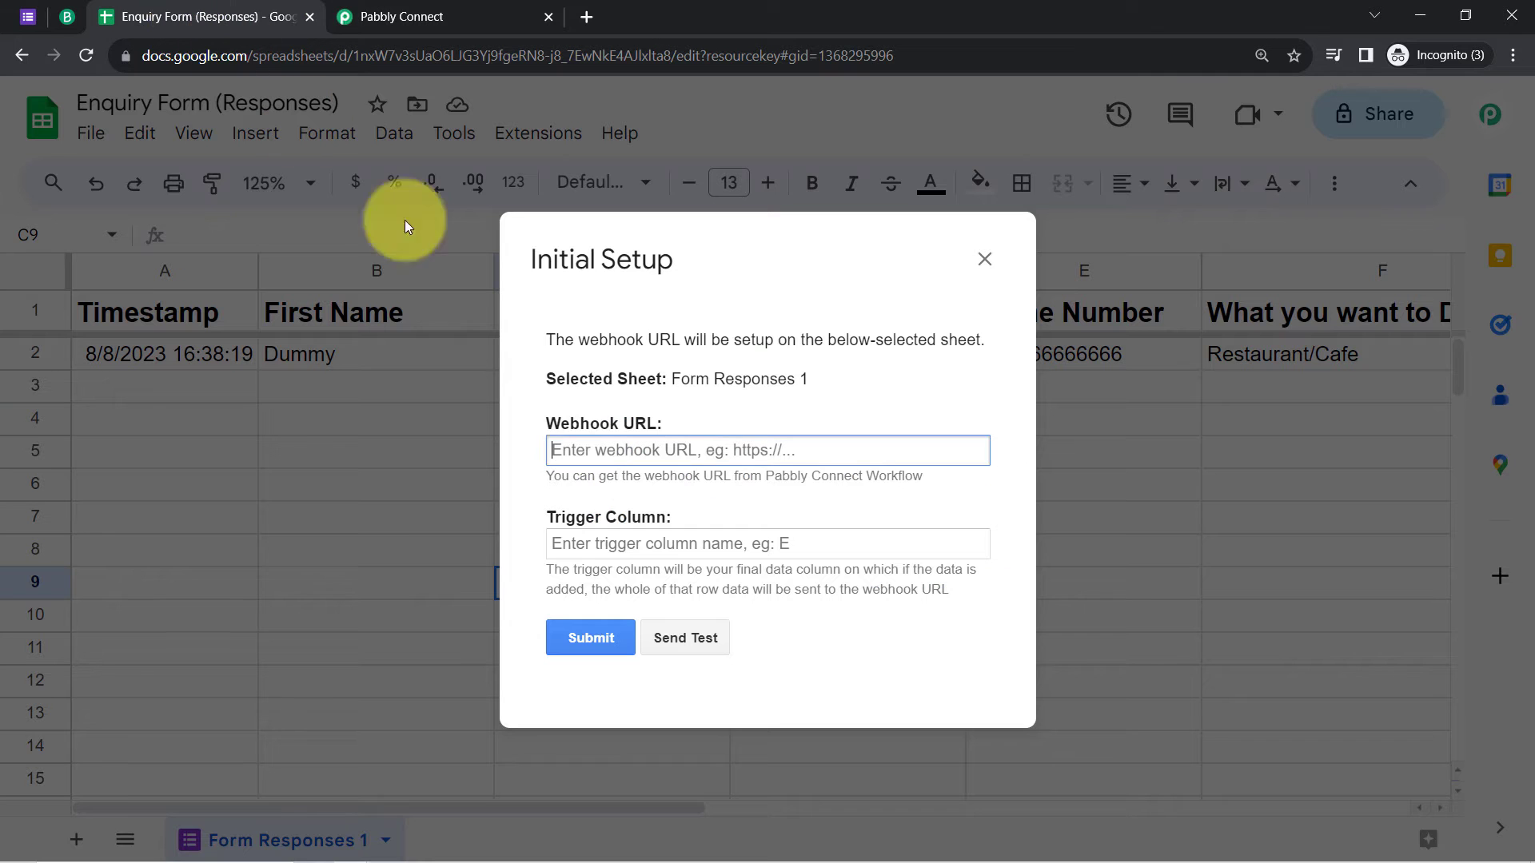
left_click(572, 419)
key("ctrl+v")
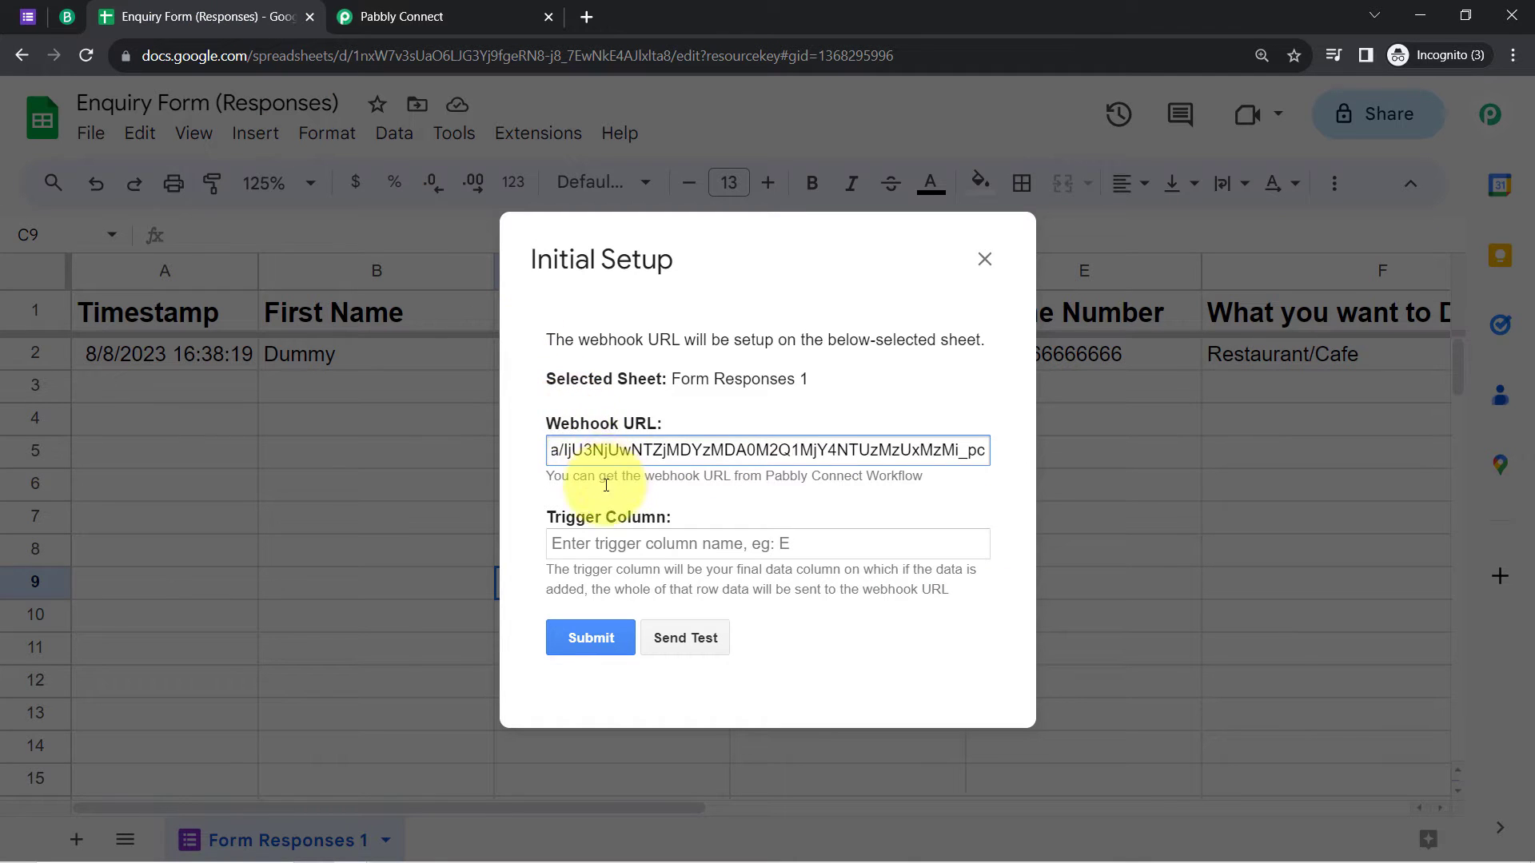
Step: Set the Trigger Column to F
left_click_drag(564, 518, 609, 517)
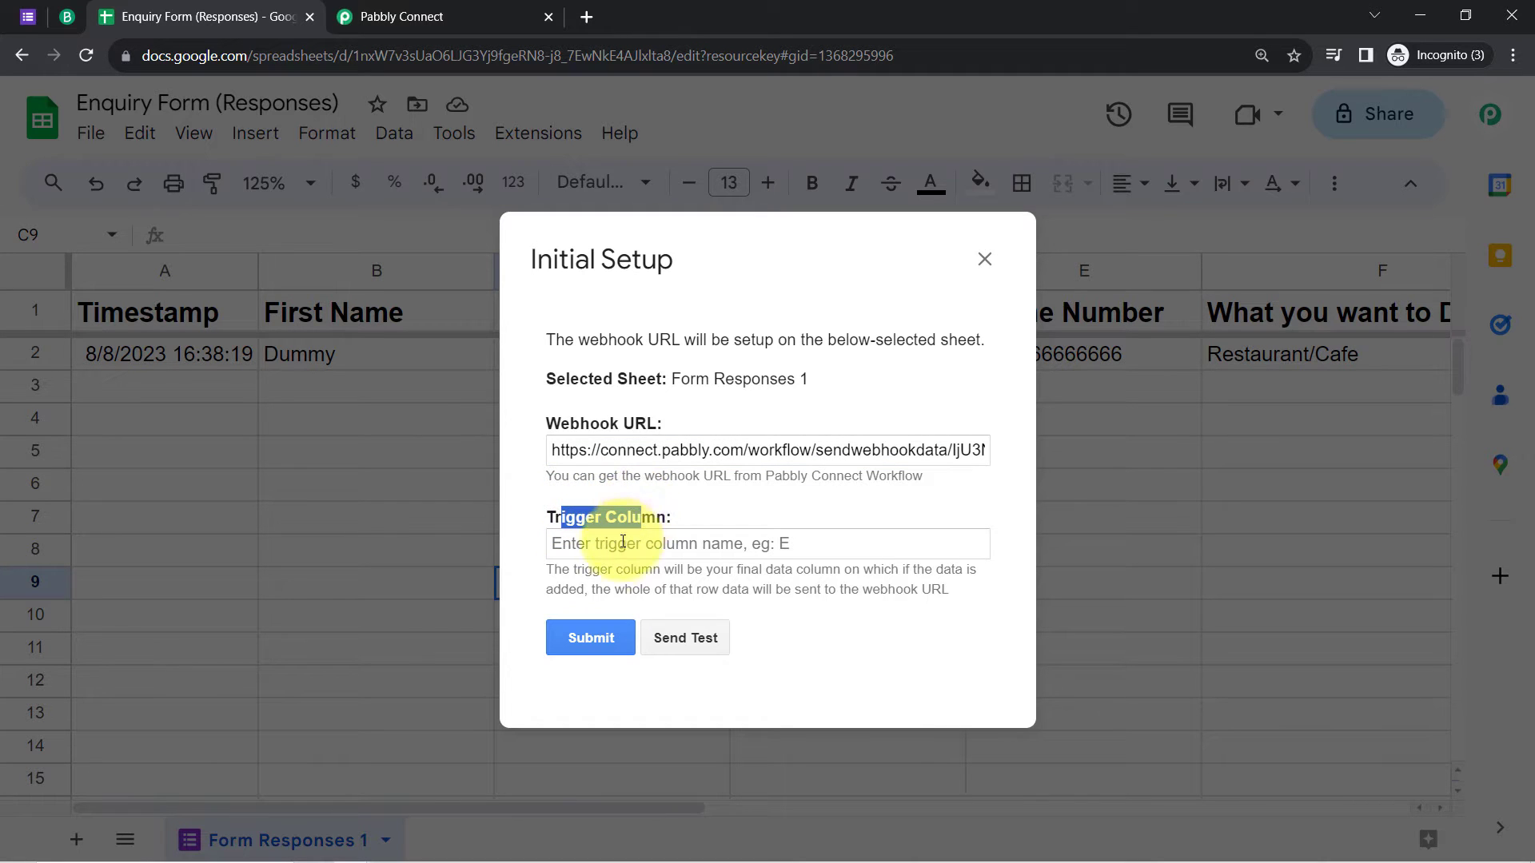
left_click_drag(585, 569, 950, 593)
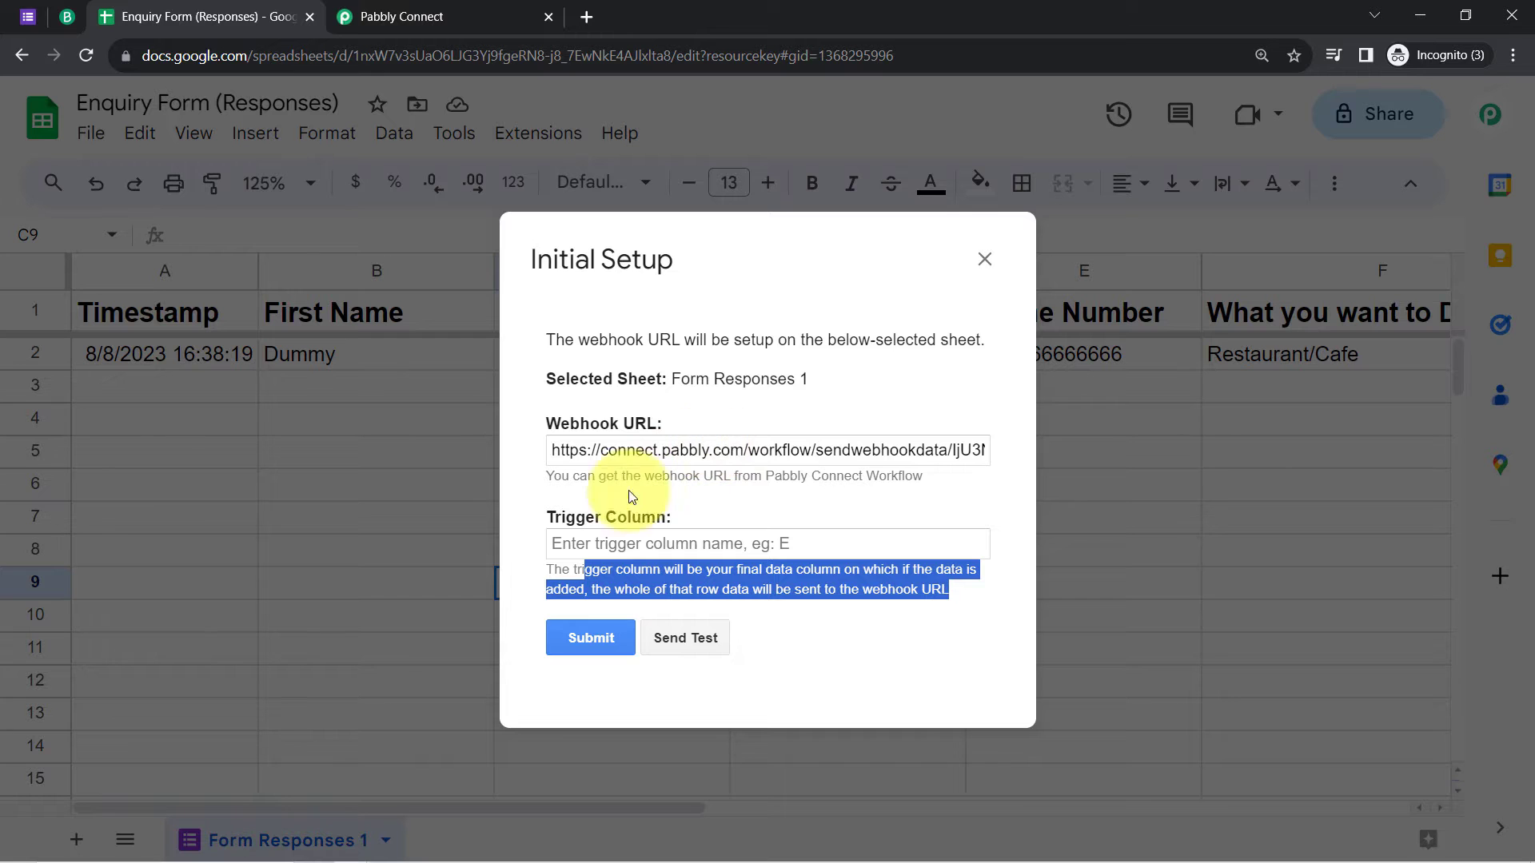
left_click(425, 14)
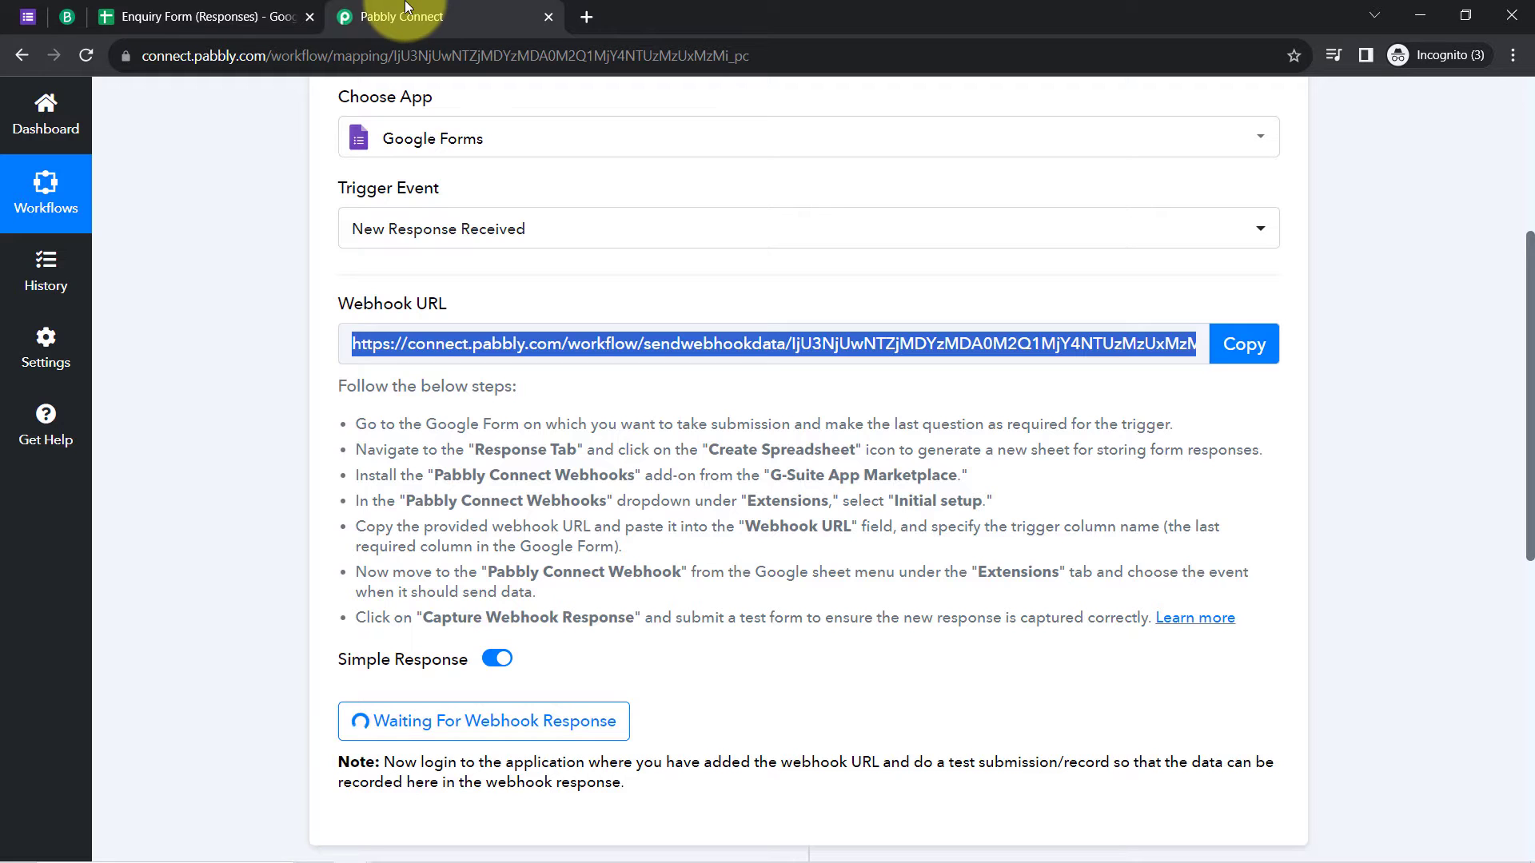
left_click(240, 16)
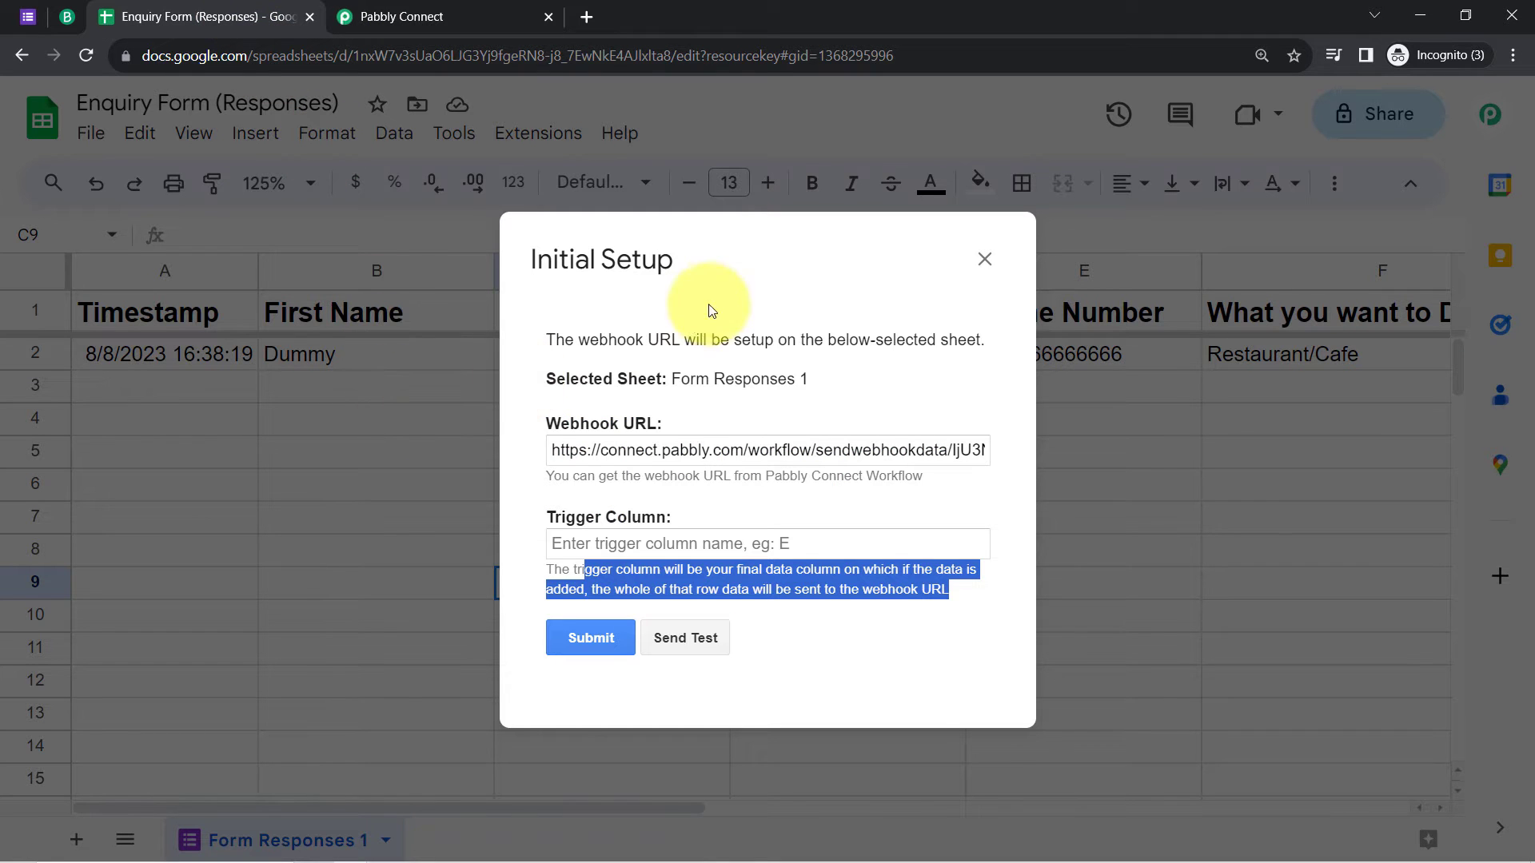
left_click_drag(703, 268, 642, 299)
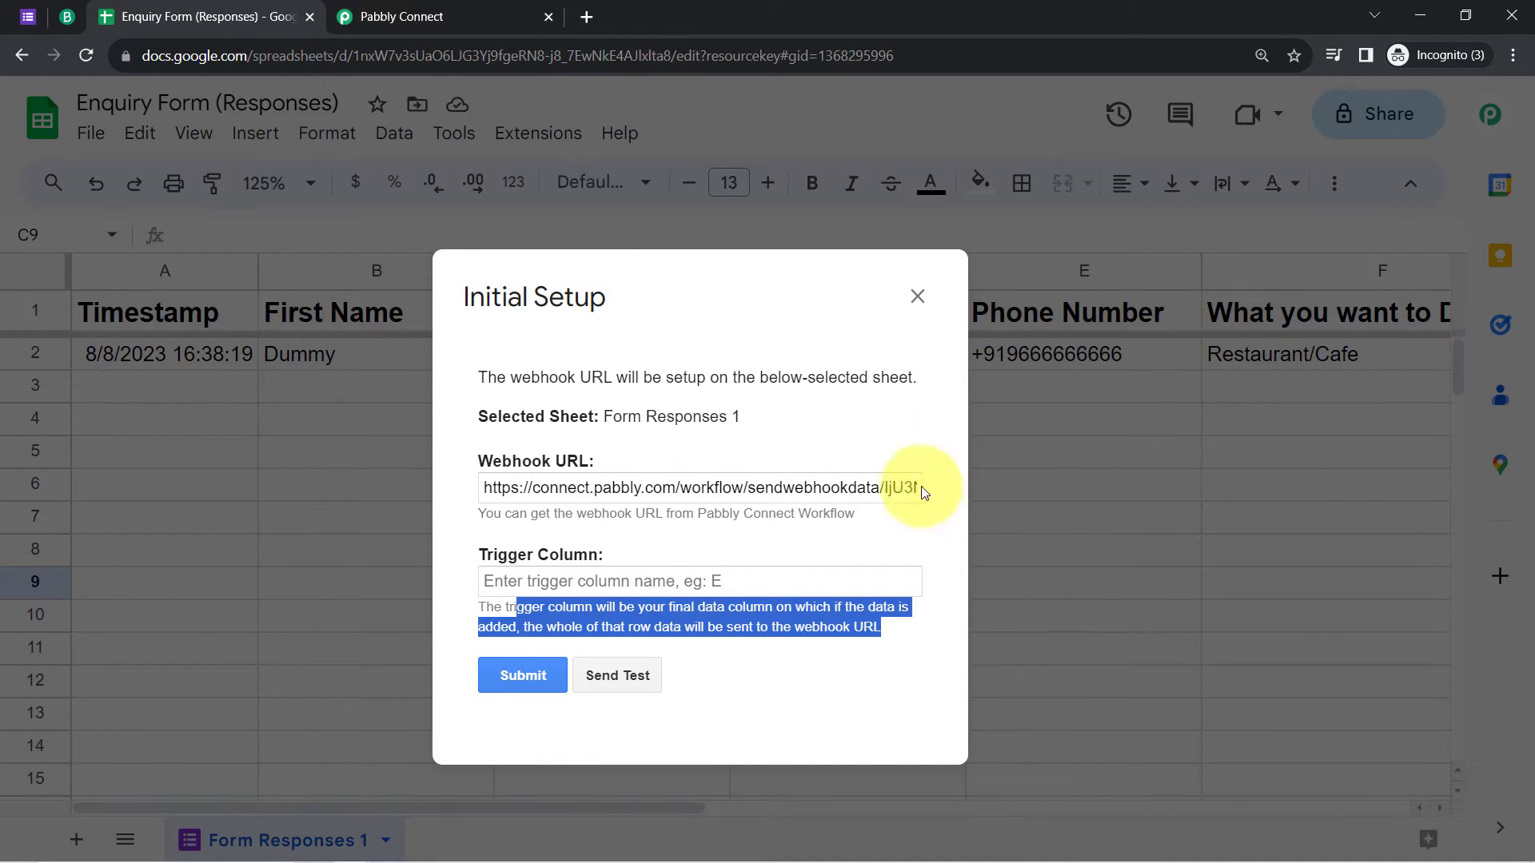
left_click(507, 579)
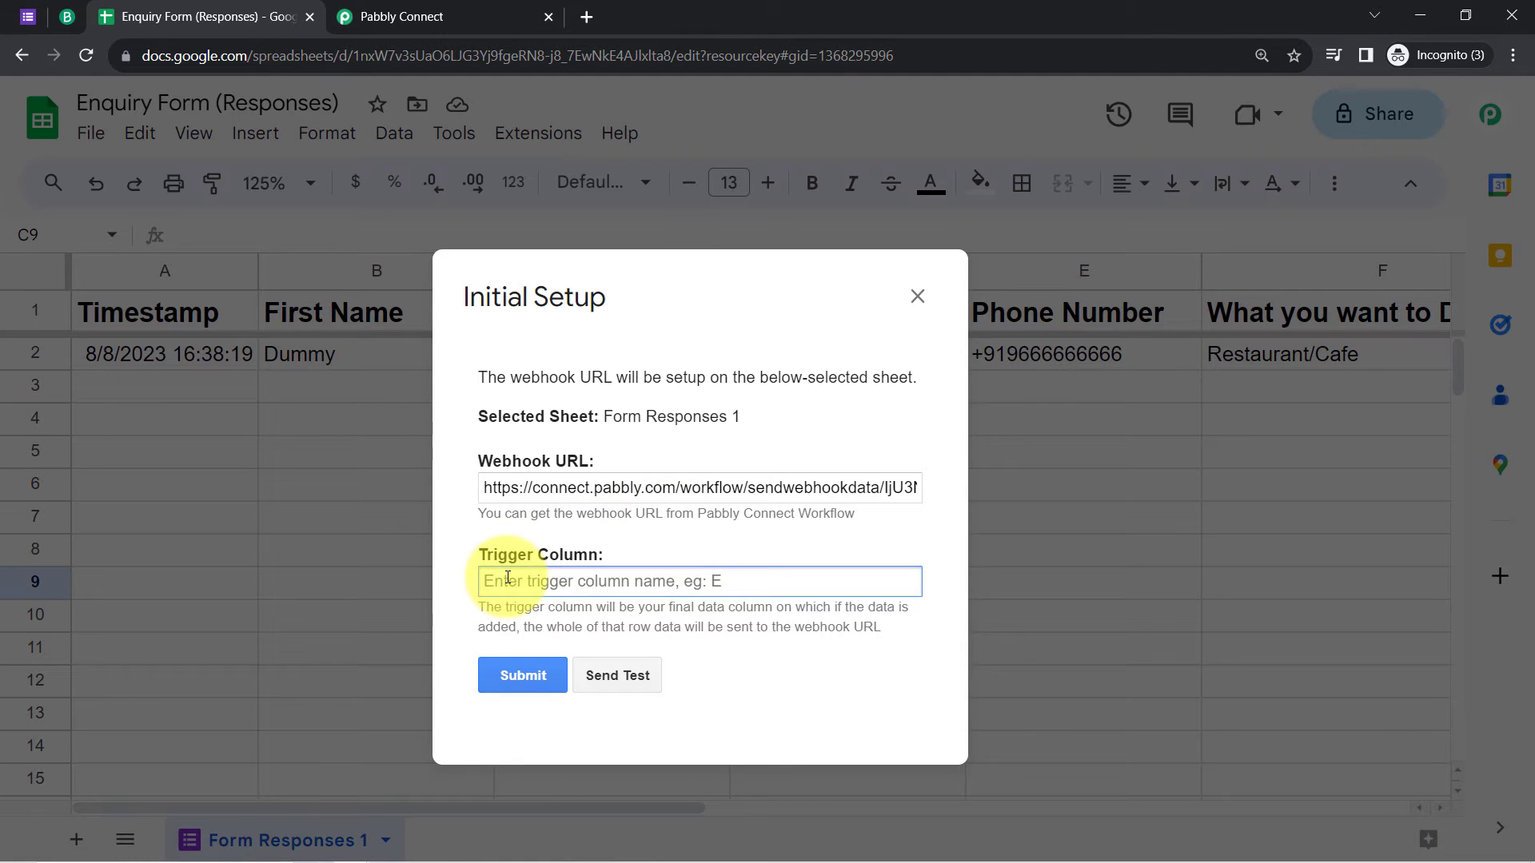
type("F")
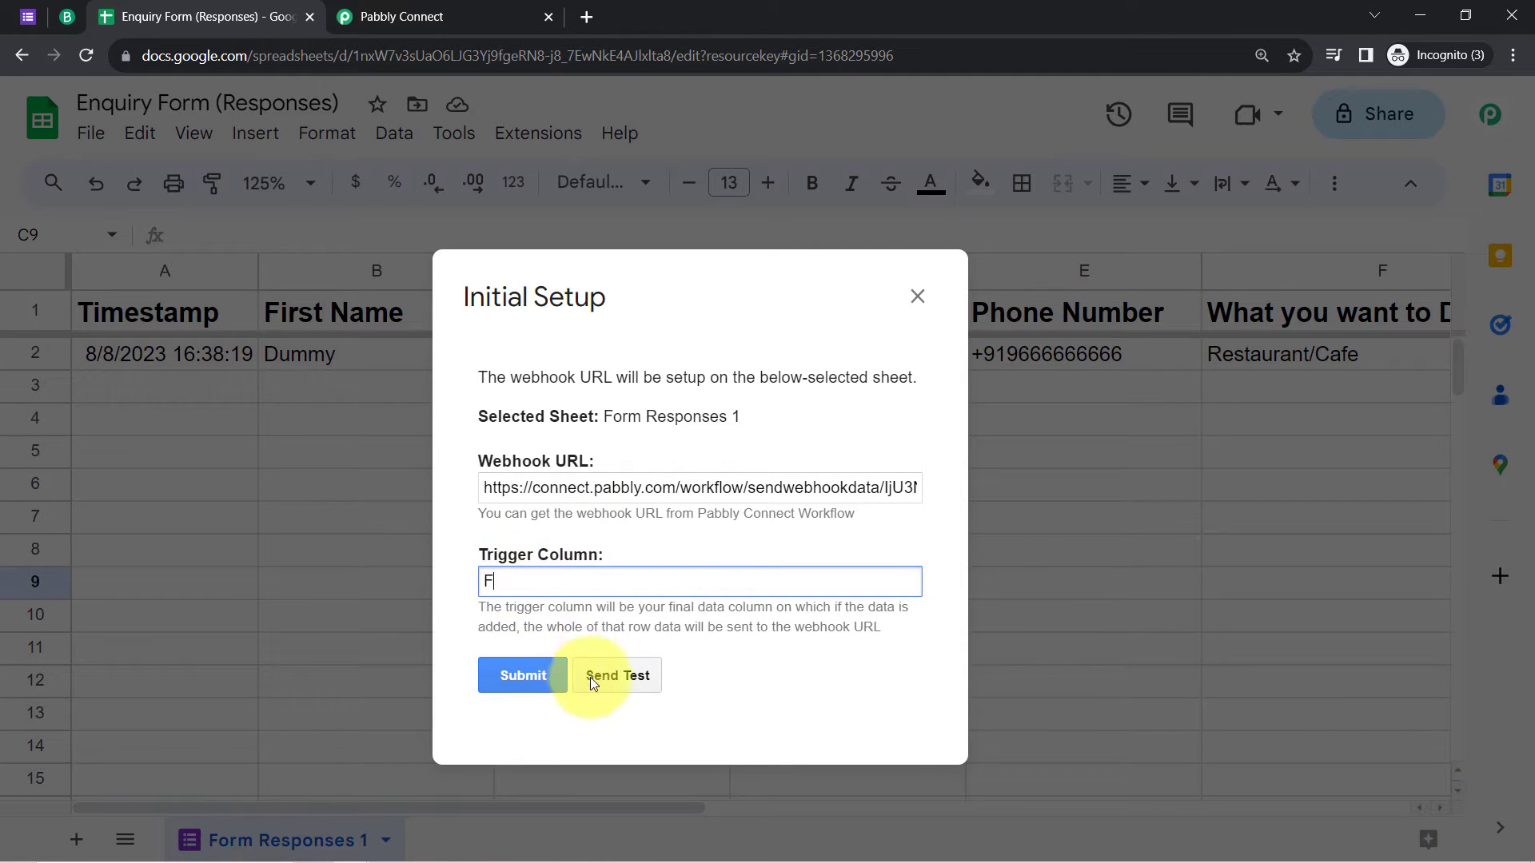
Step: Send test data to the webhook, confirm success, then submit and close the setup
left_click(605, 689)
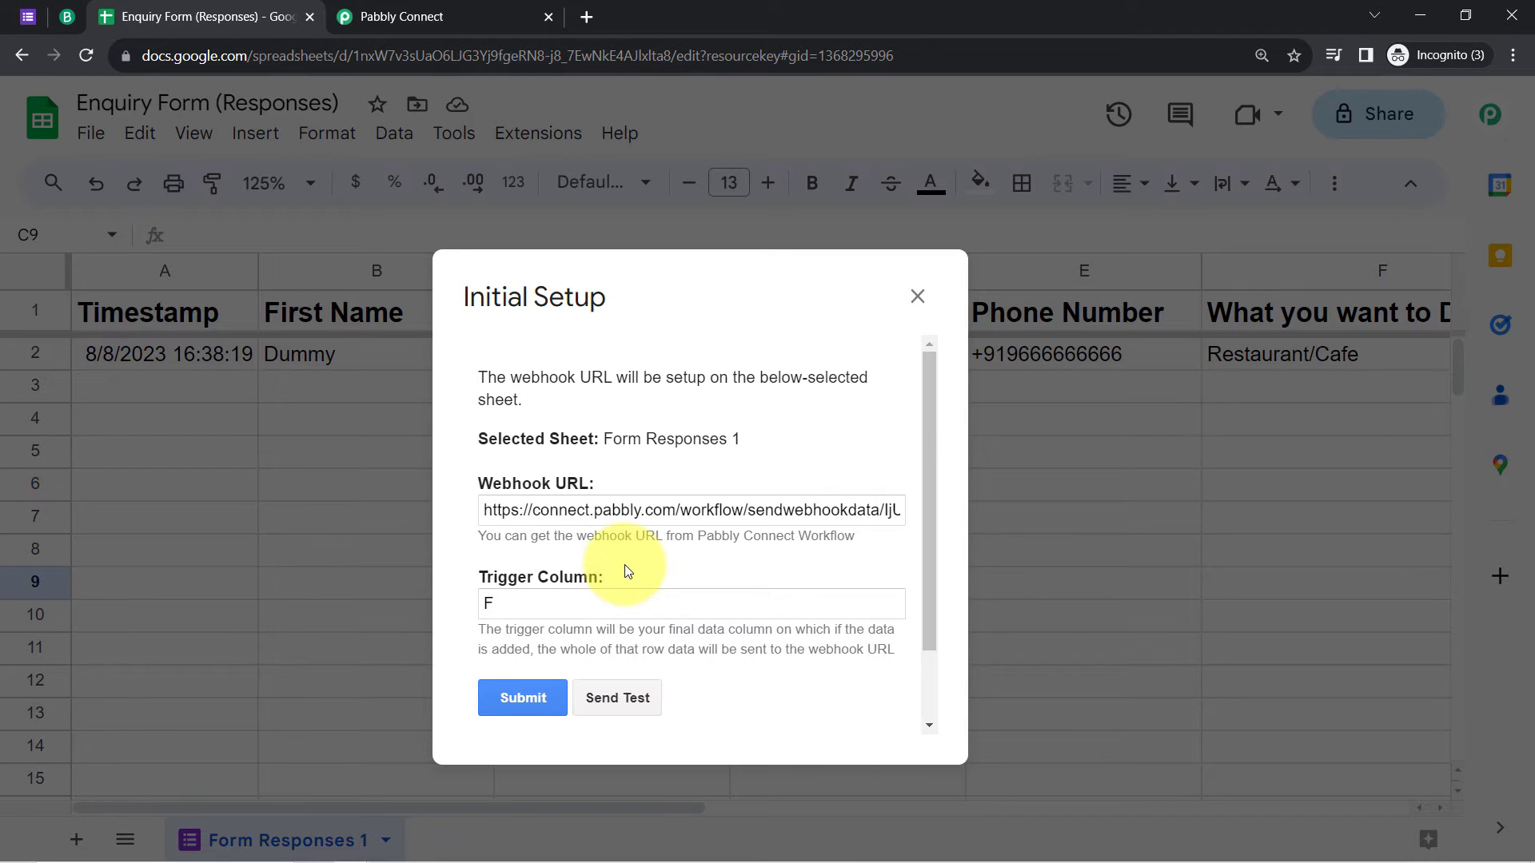
scroll(560, 624, "down", 2)
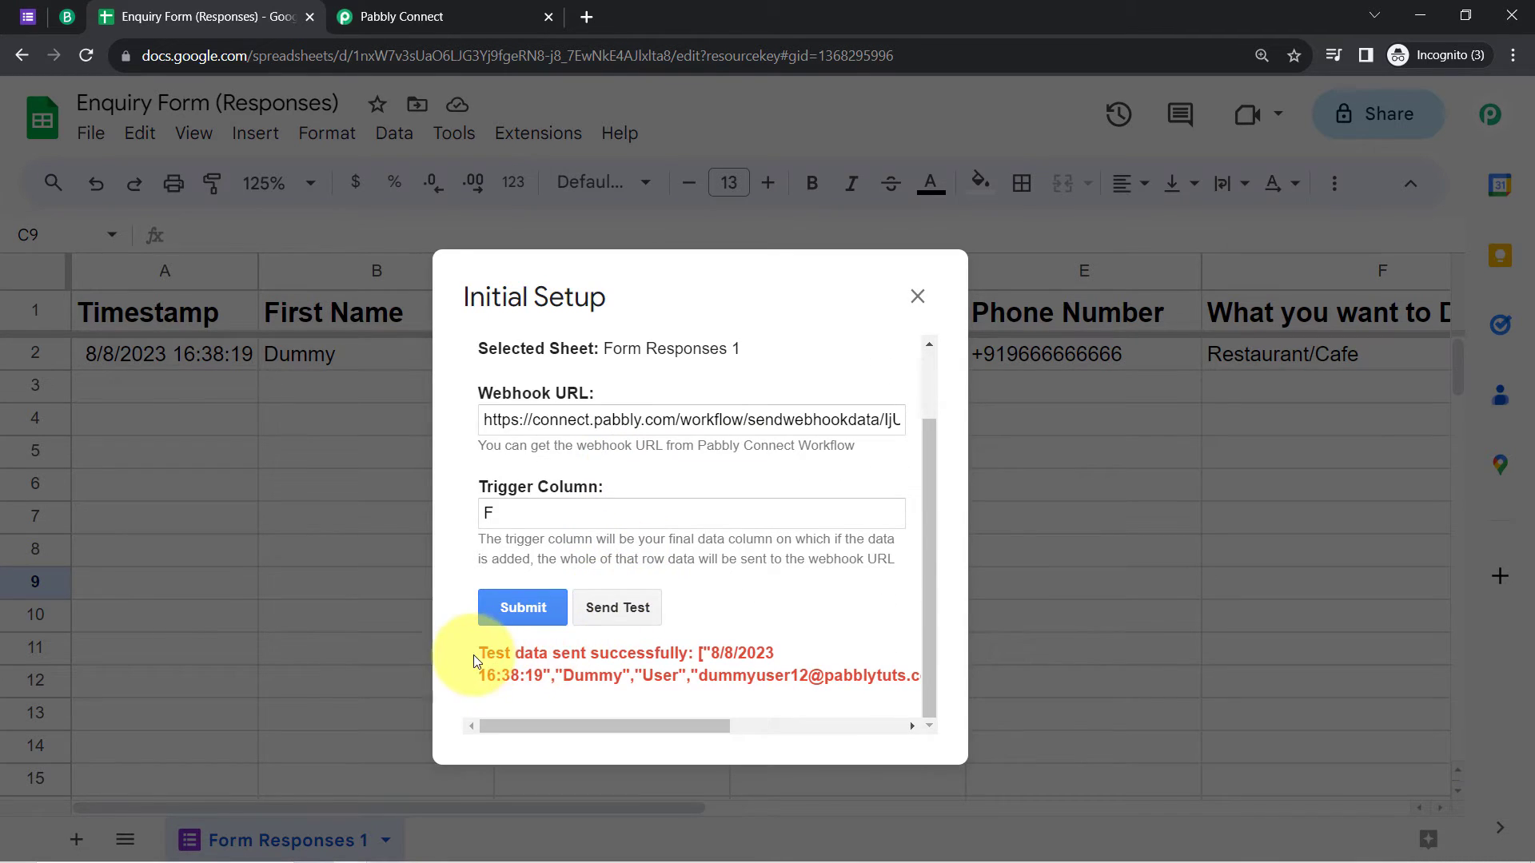
left_click_drag(486, 652, 716, 661)
left_click_drag(574, 677, 892, 680)
left_click(526, 612)
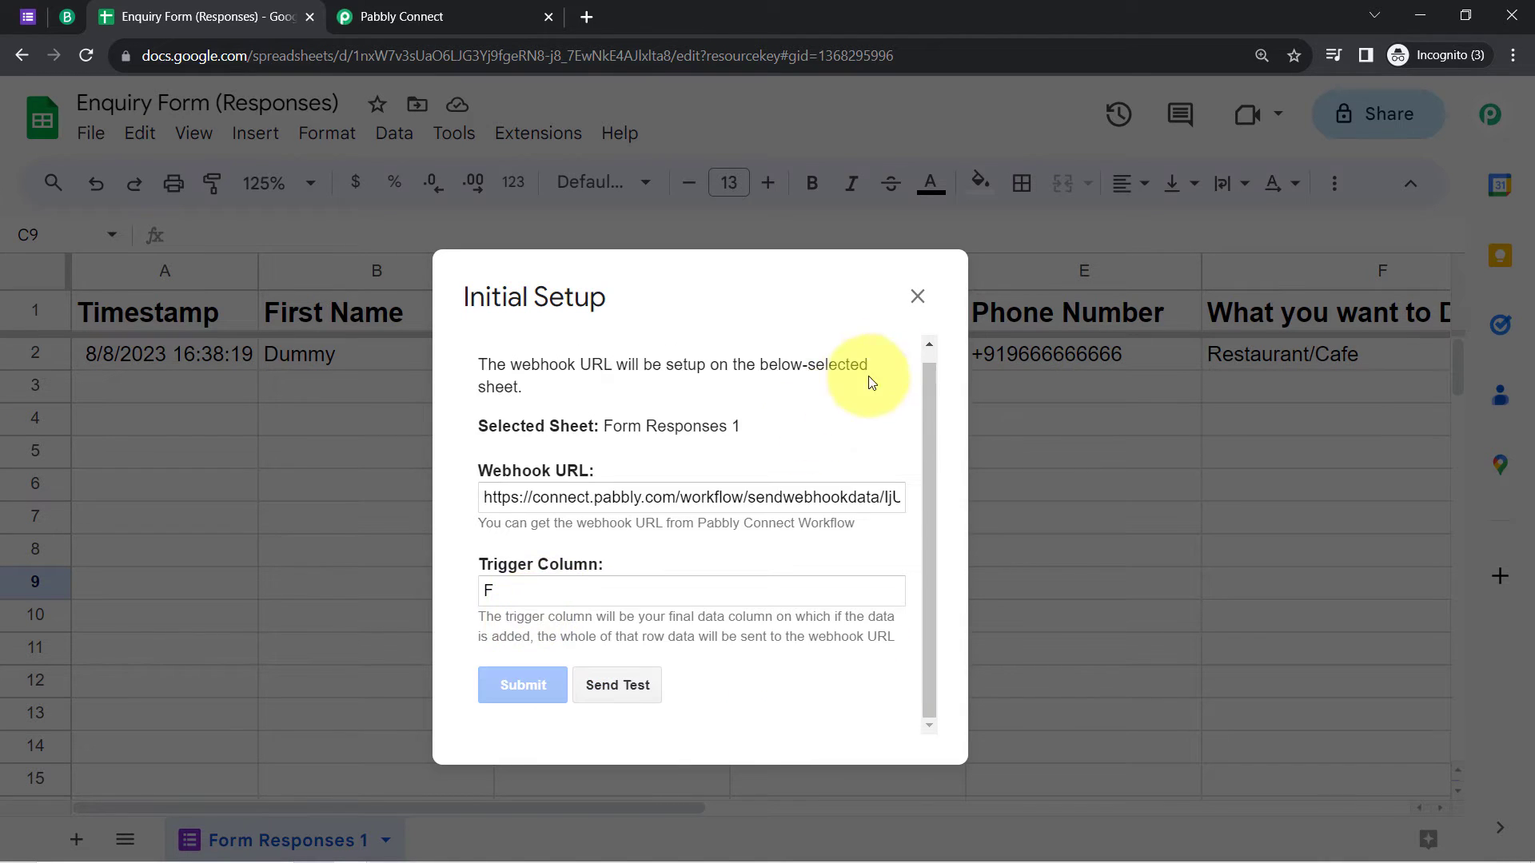
left_click(918, 296)
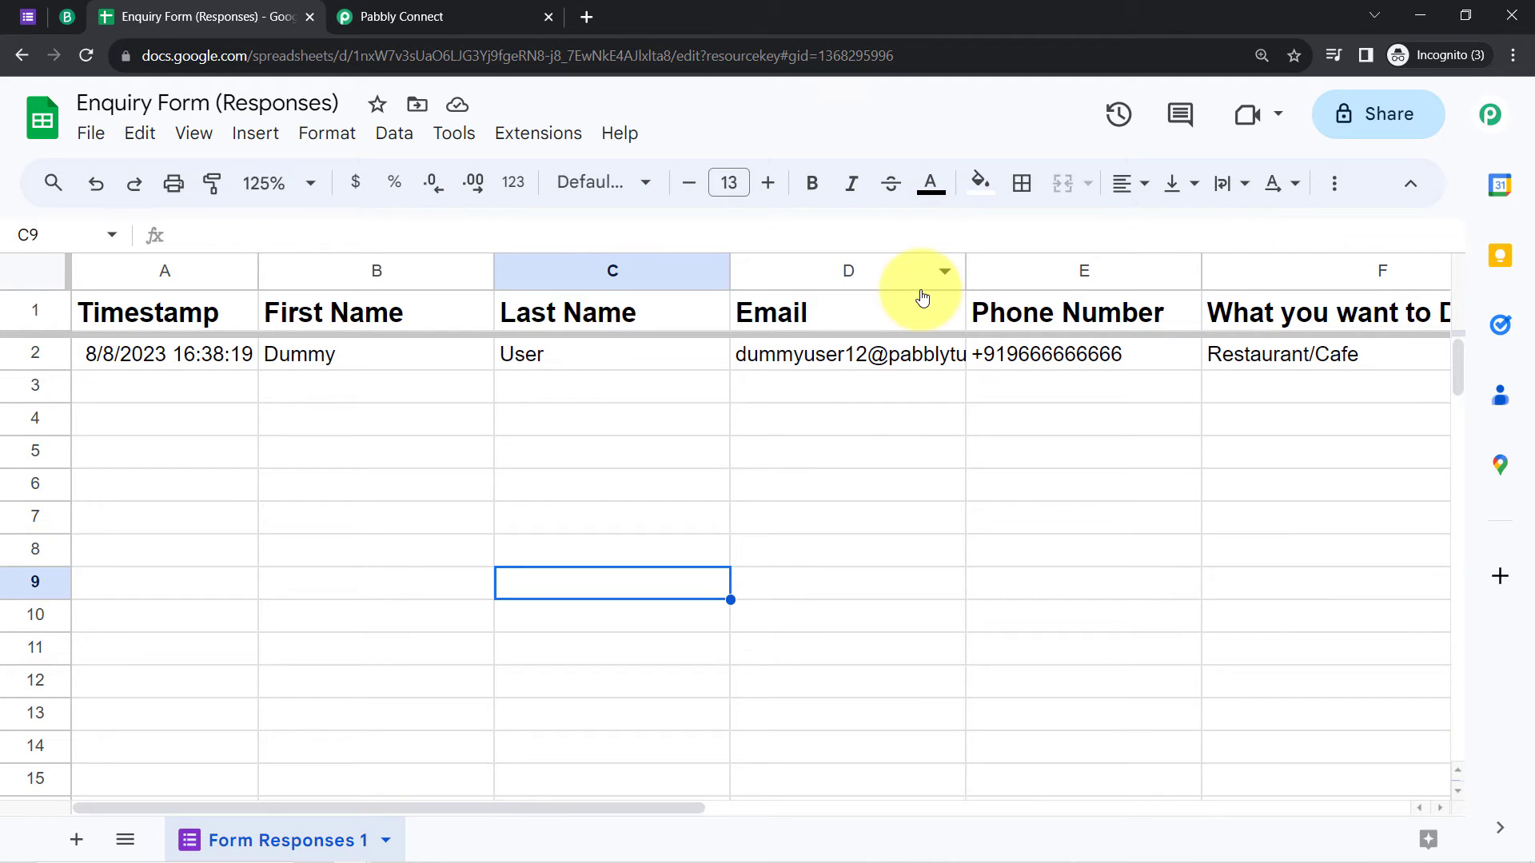
Step: Expand the trigger's received response and check the Restaurant/Cafe value
left_click(390, 16)
scroll(295, 453, "down", 1)
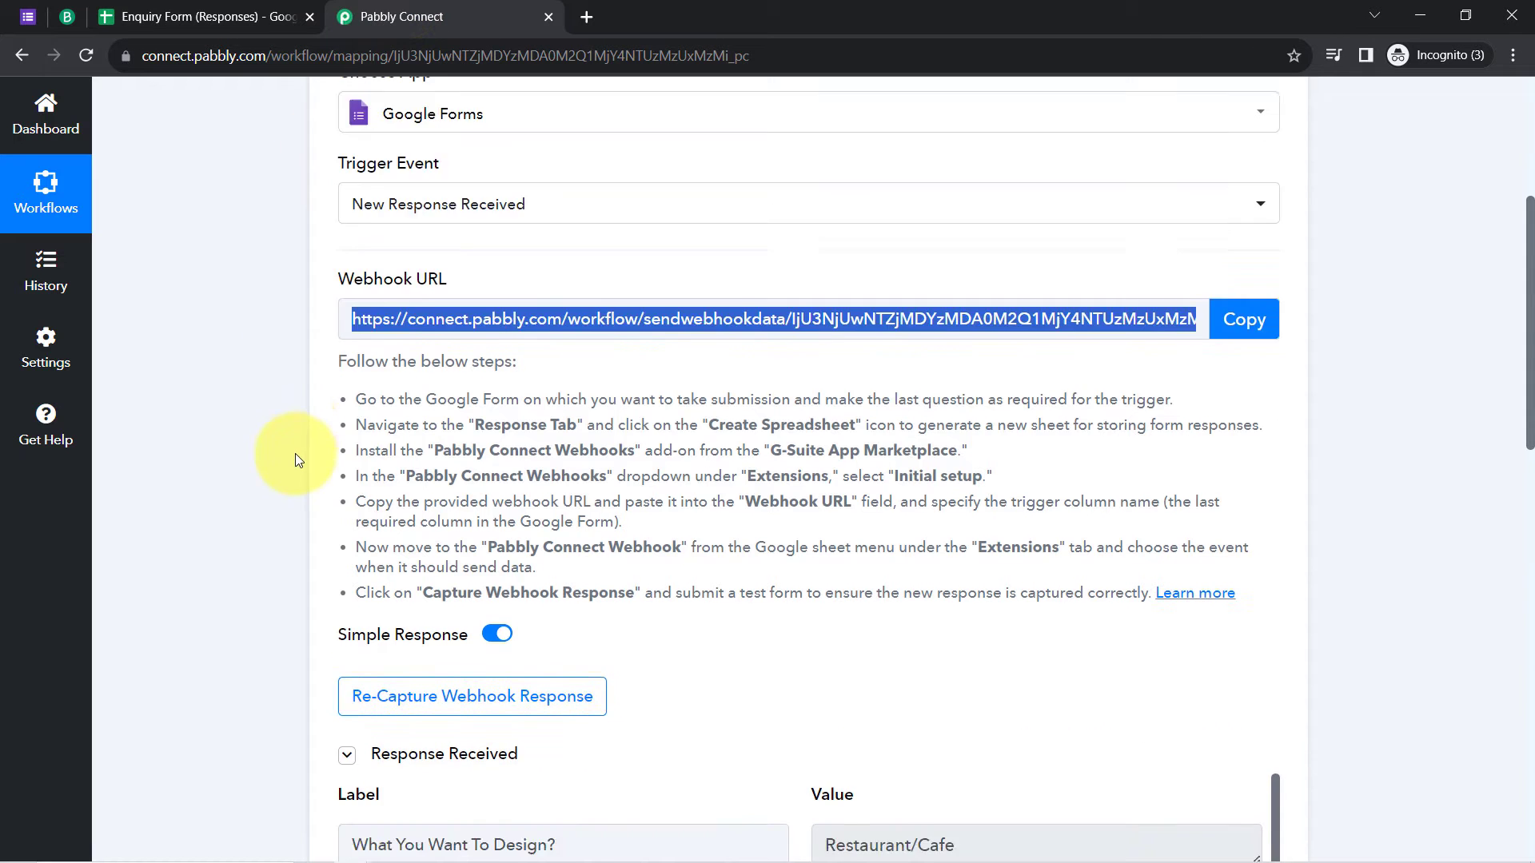
scroll(295, 454, "down", 6)
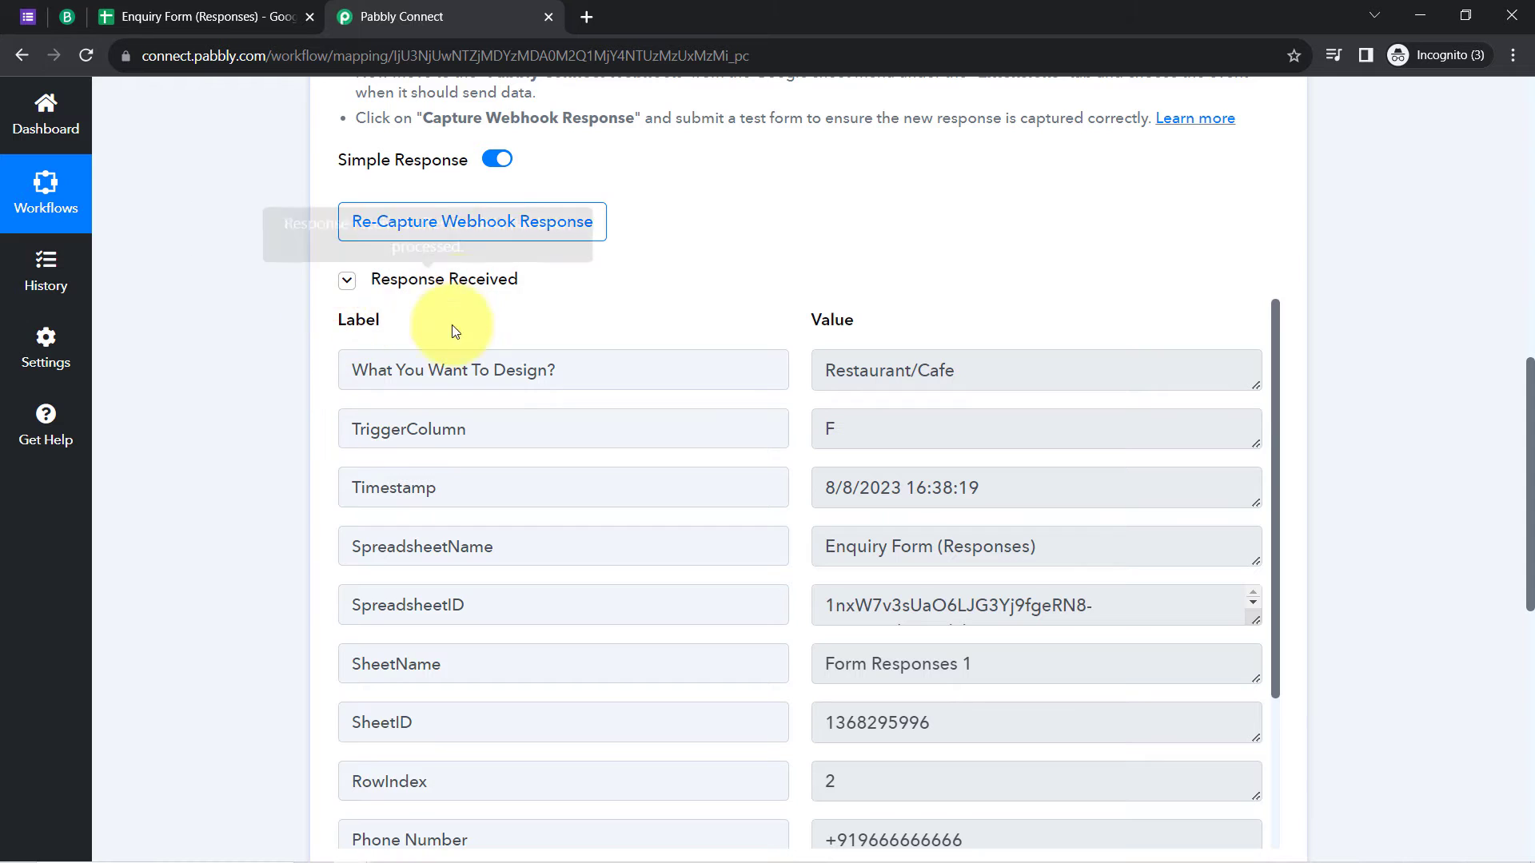
left_click(370, 294)
left_click(370, 295)
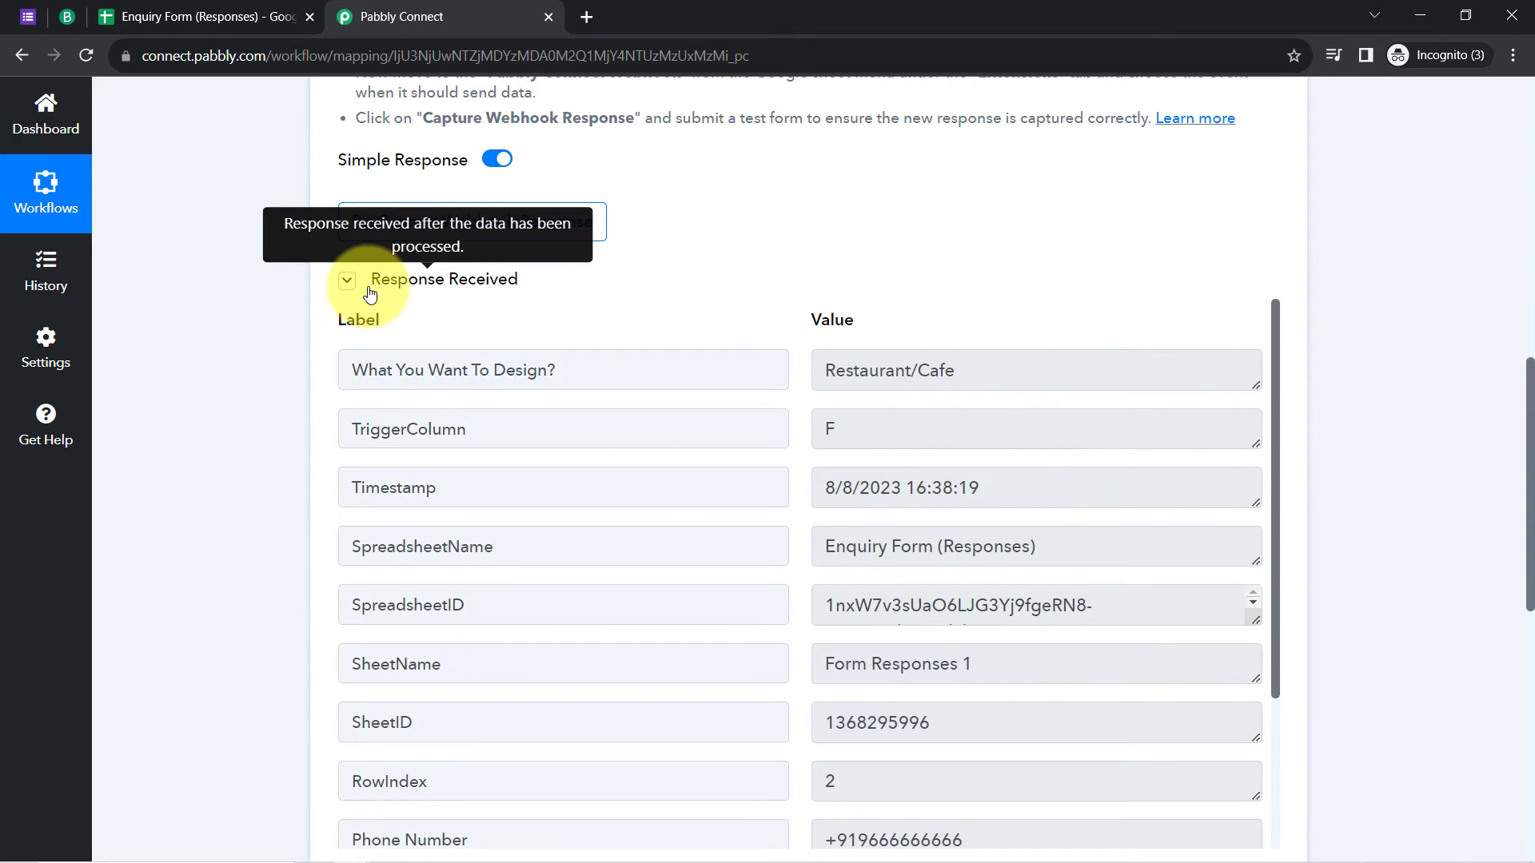
left_click(369, 294)
left_click(370, 294)
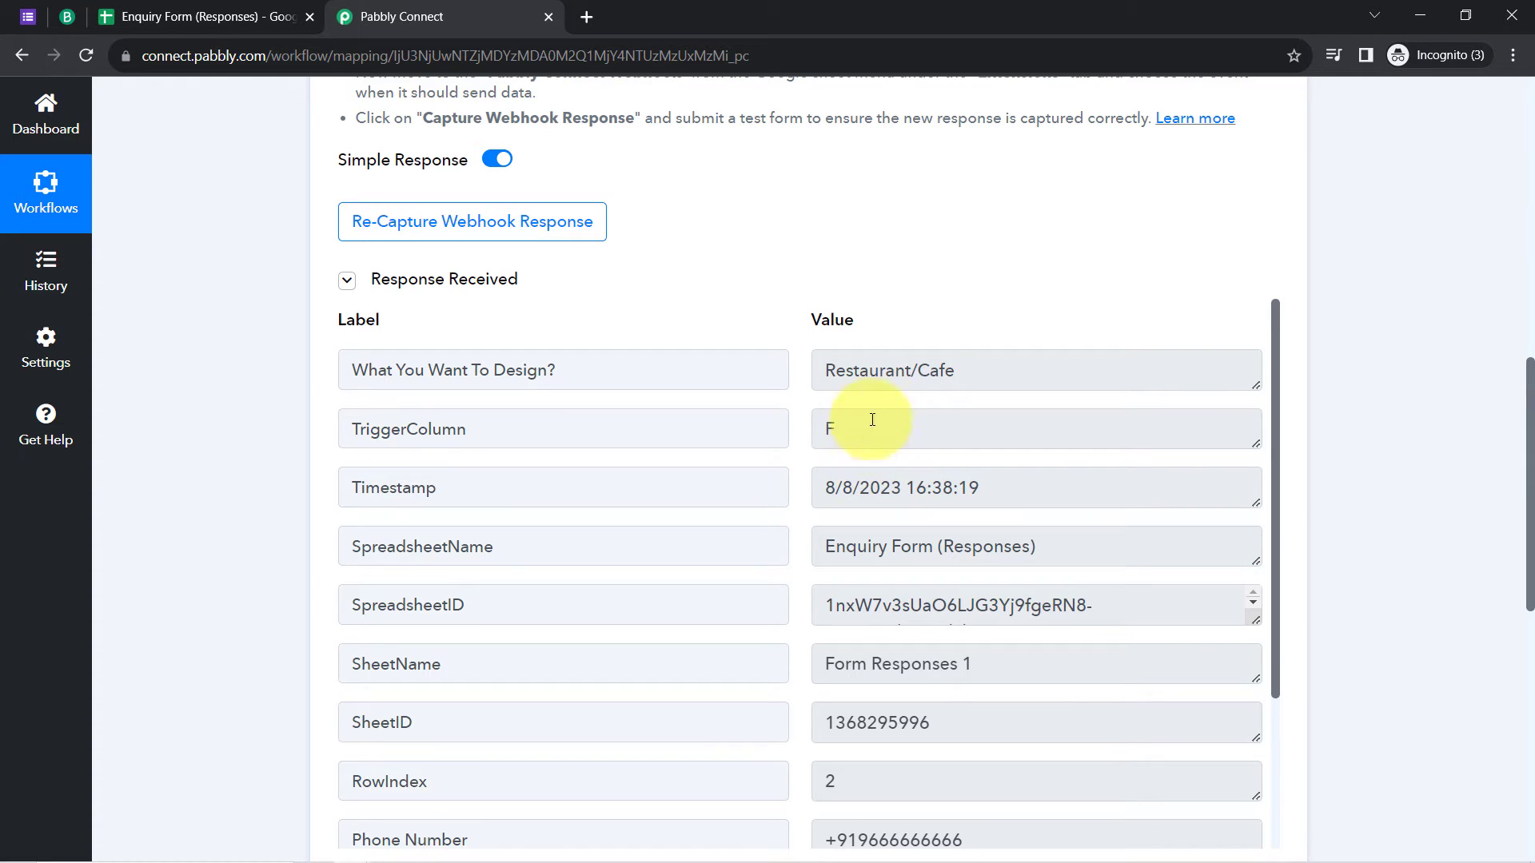
left_click_drag(945, 370, 795, 371)
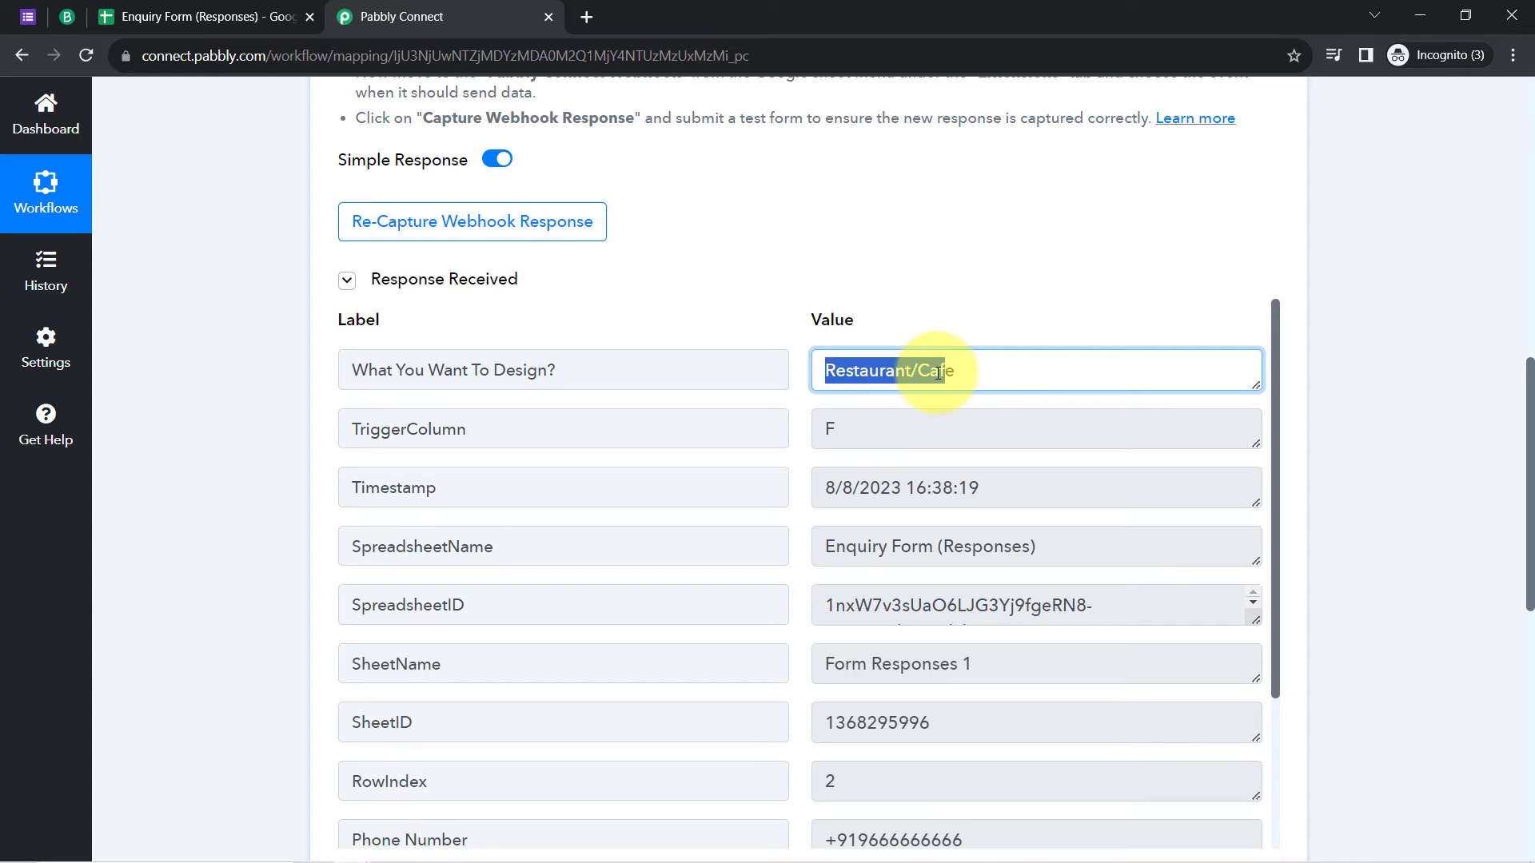
left_click_drag(826, 370, 954, 366)
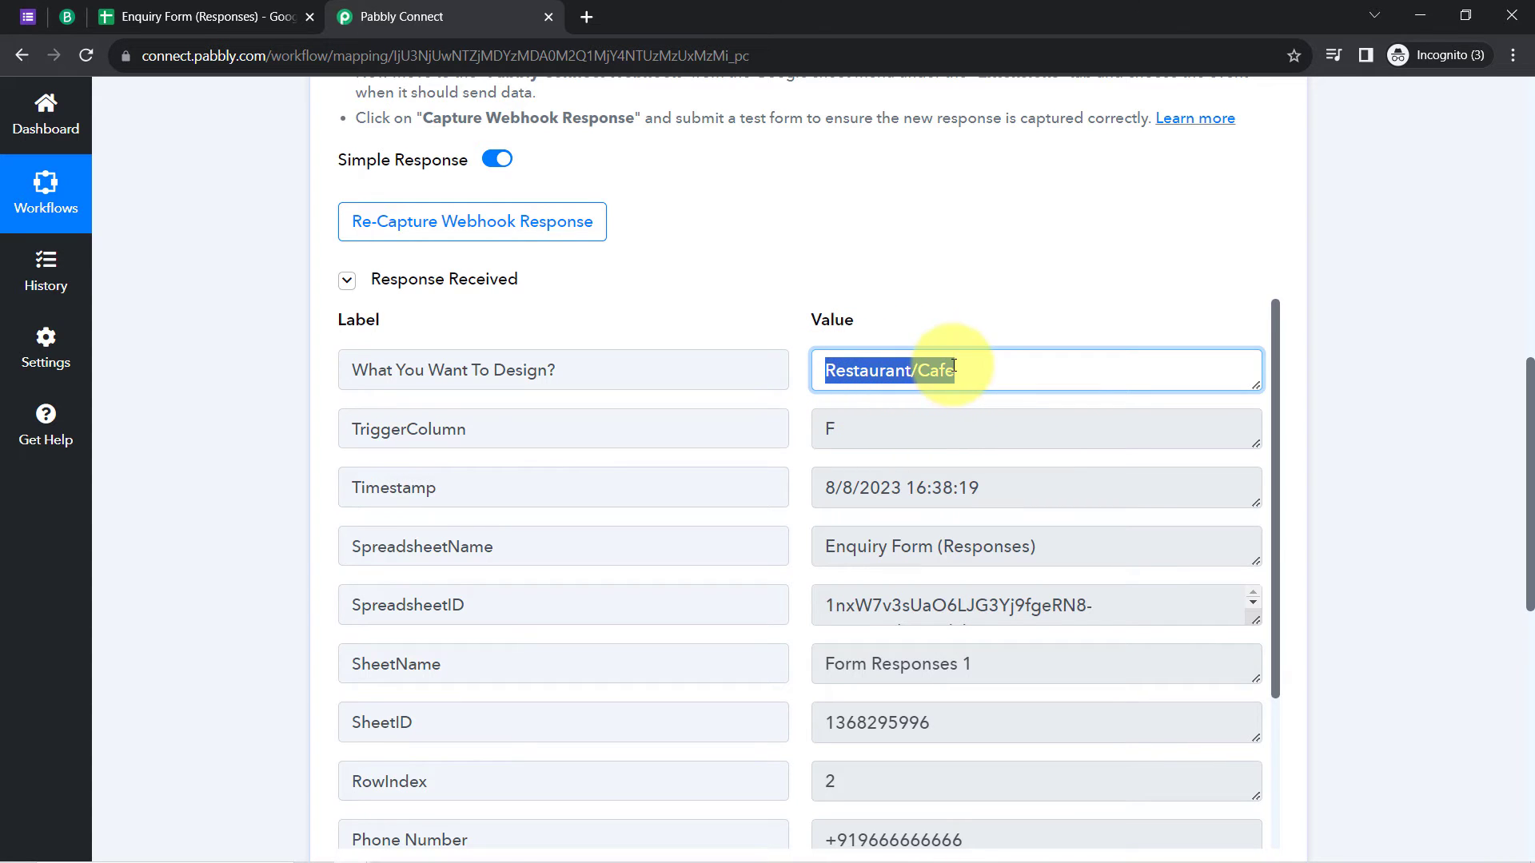
Step: Review trigger column F, timestamp, spreadsheet name and ID, RowIndex 2 and phone number
left_click_drag(877, 426, 804, 431)
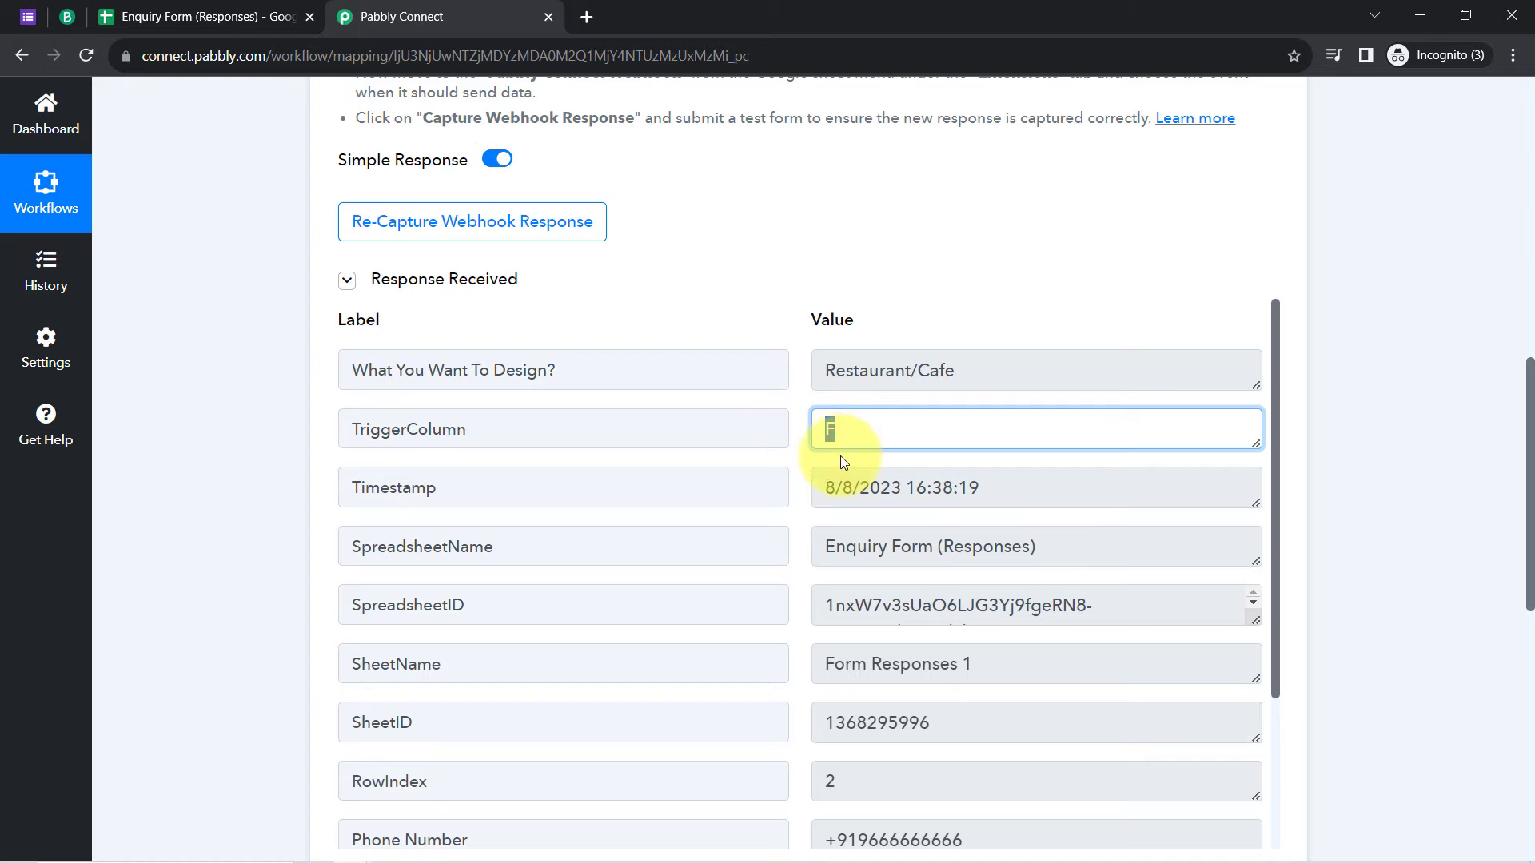
left_click_drag(891, 488, 1007, 482)
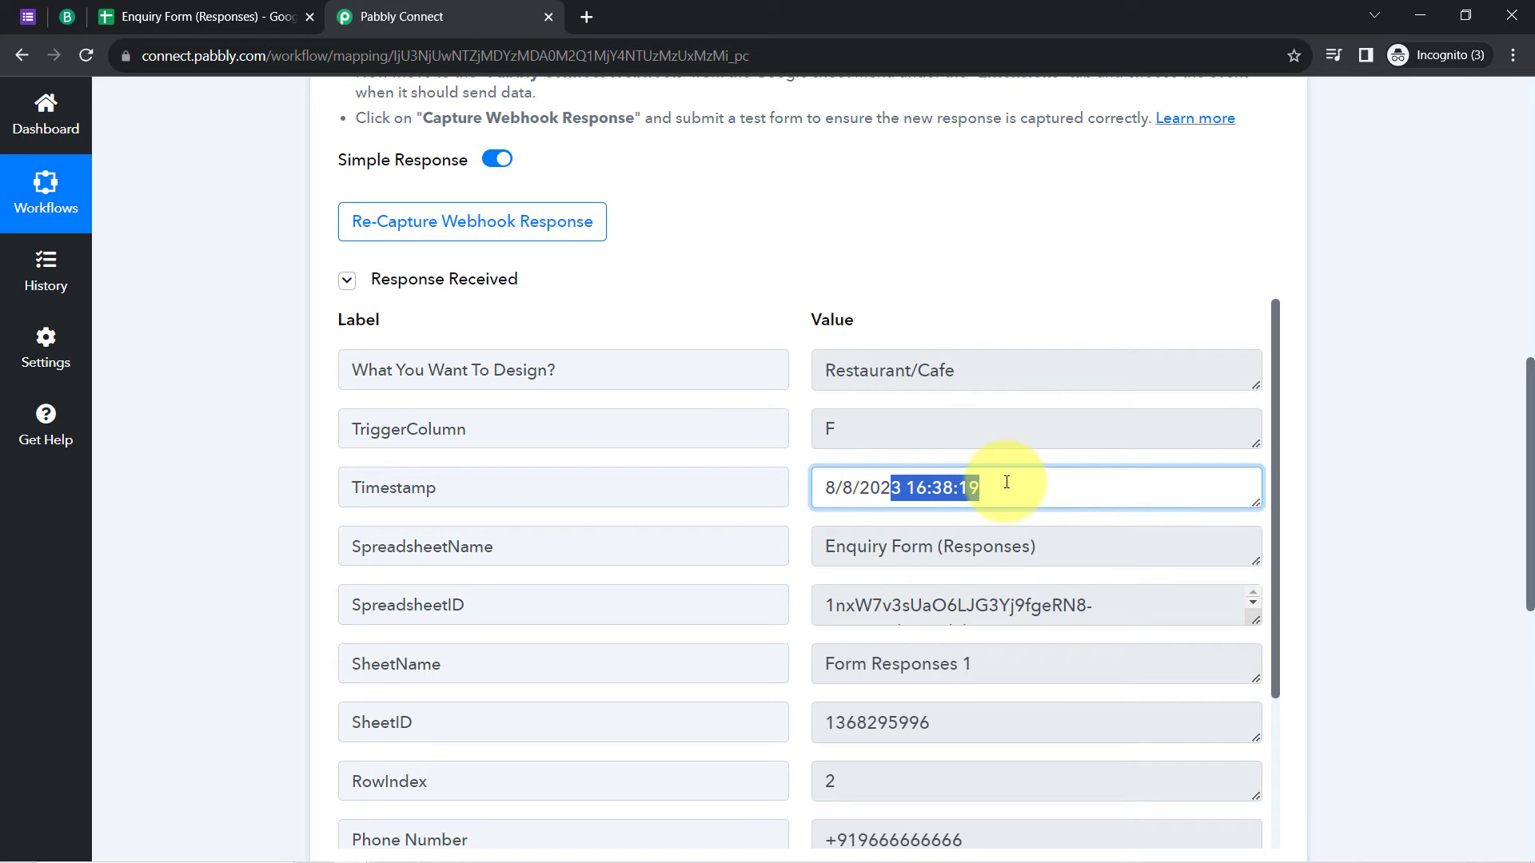
left_click_drag(879, 546, 991, 548)
left_click_drag(884, 626, 1044, 637)
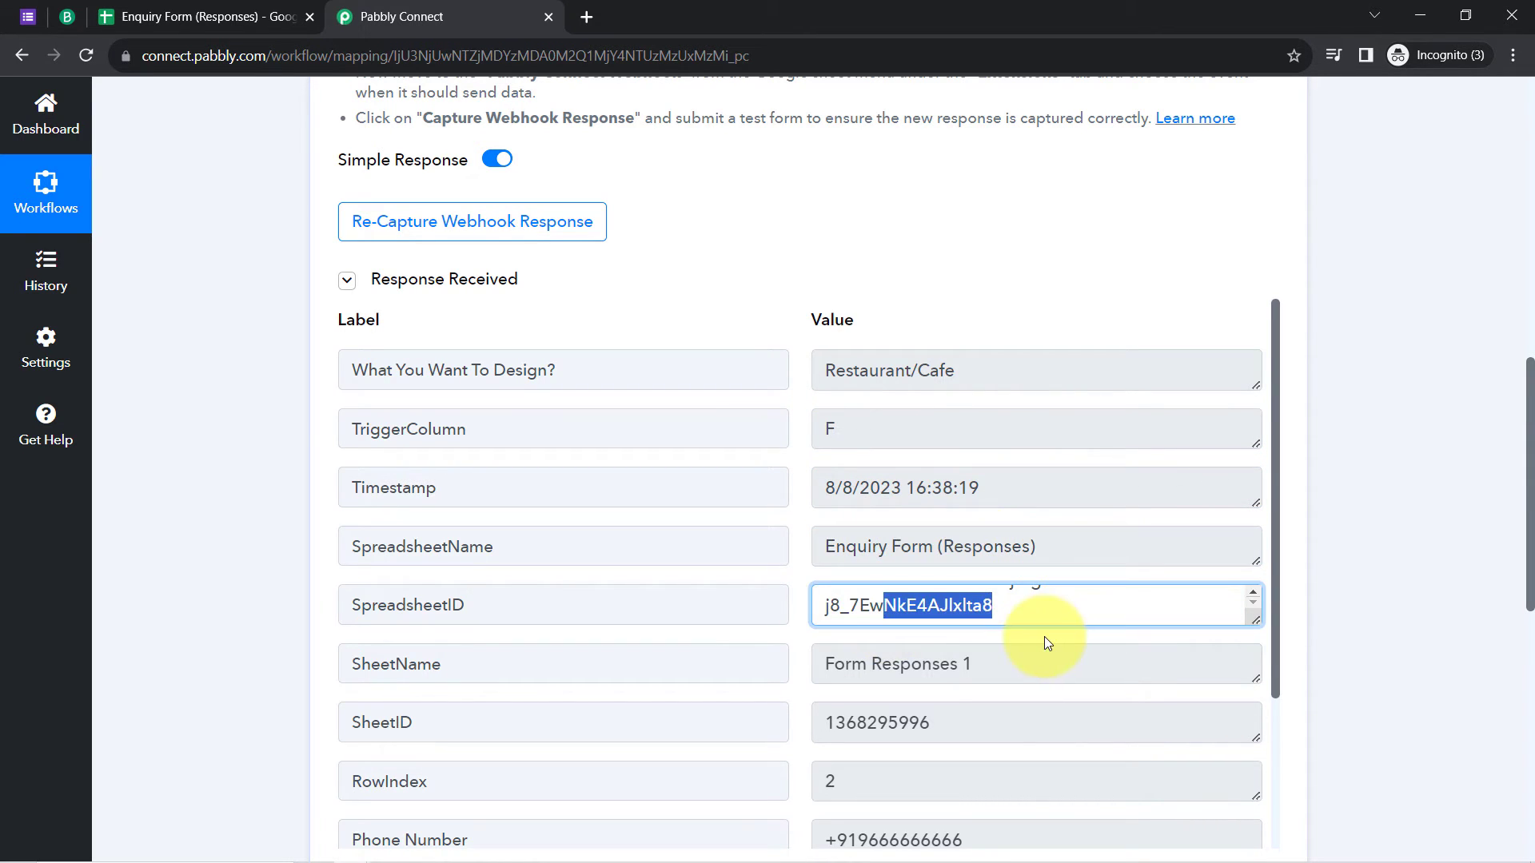
left_click_drag(922, 664, 1004, 662)
scroll(1008, 672, "down", 3)
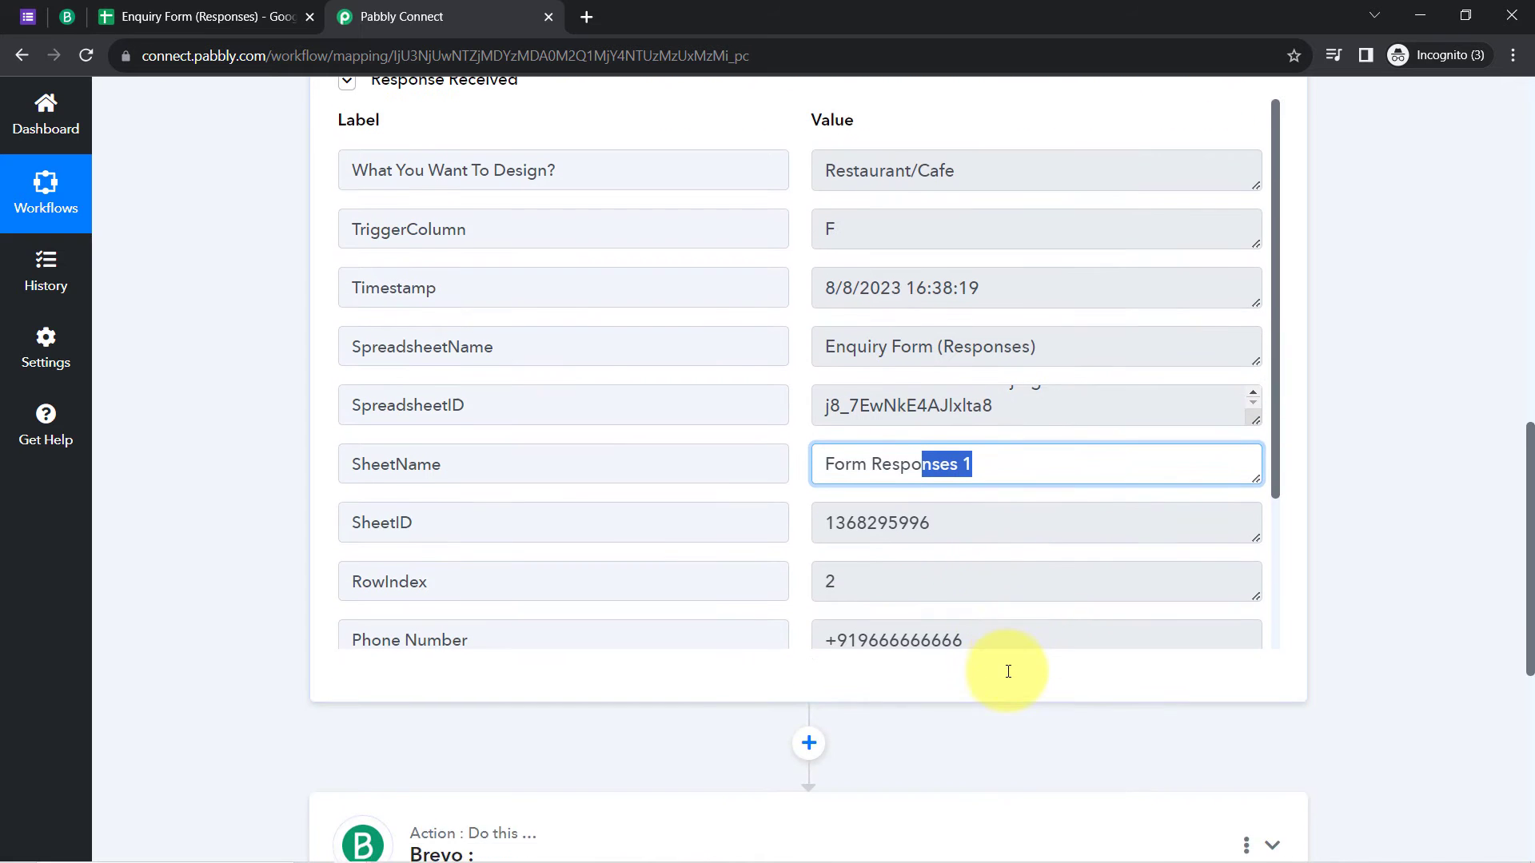
double_click(811, 583)
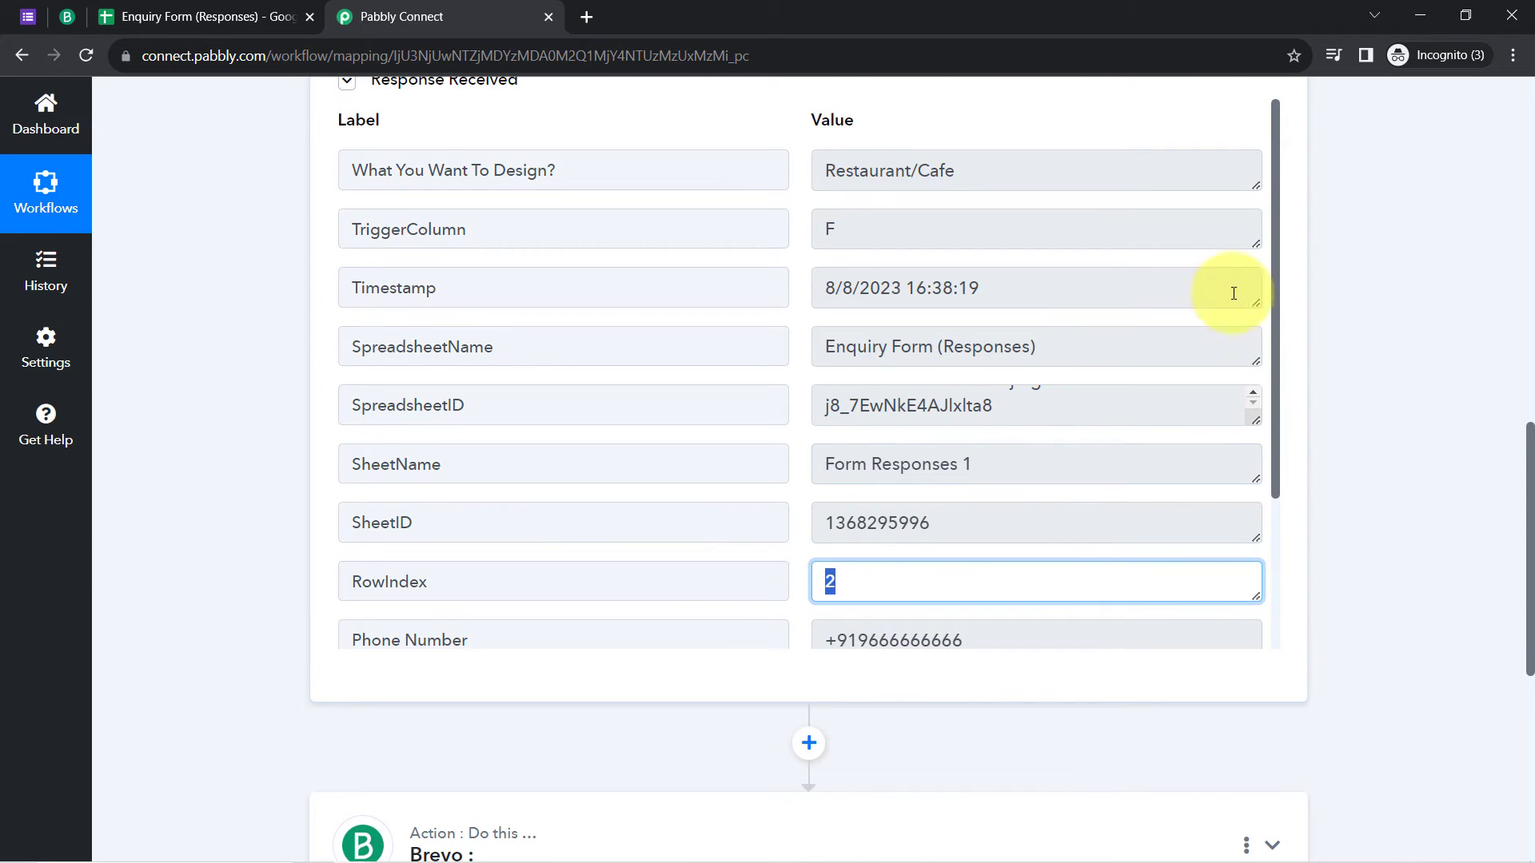
left_click_drag(1274, 293, 1268, 489)
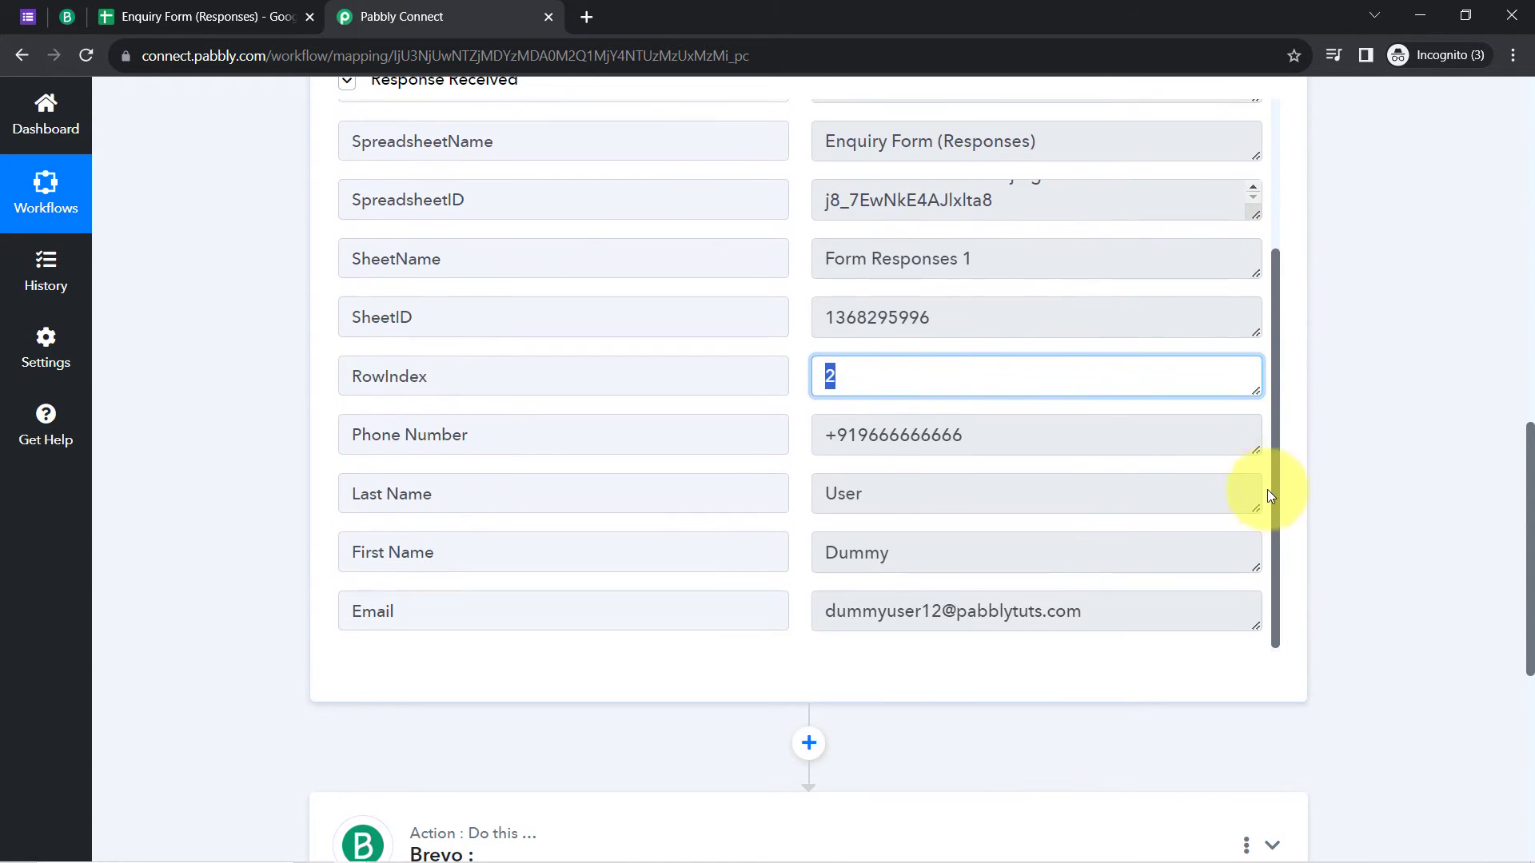
double_click(958, 446)
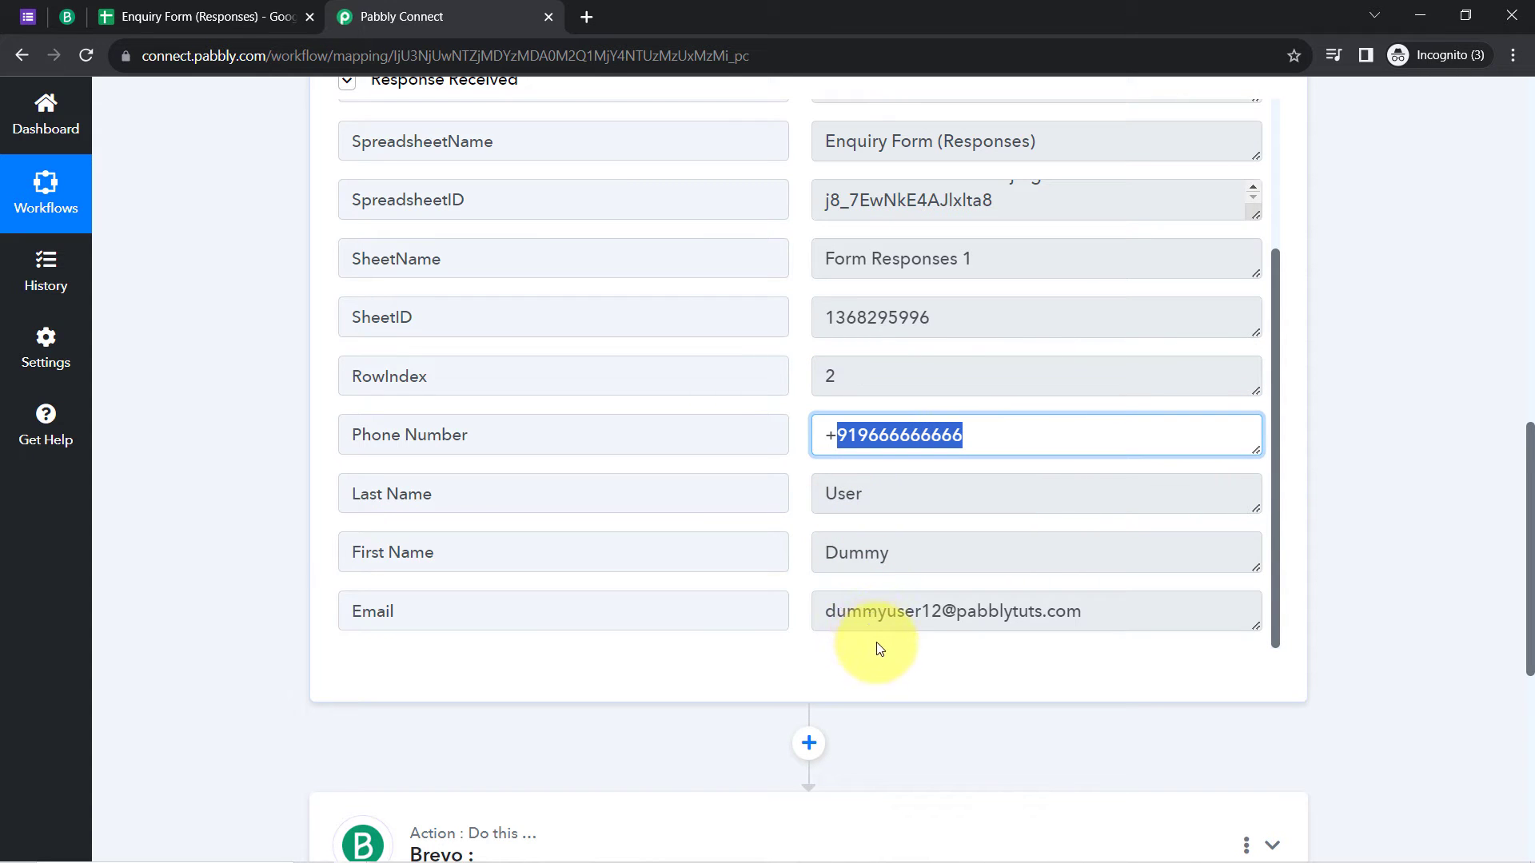
scroll(157, 435, "up", 15)
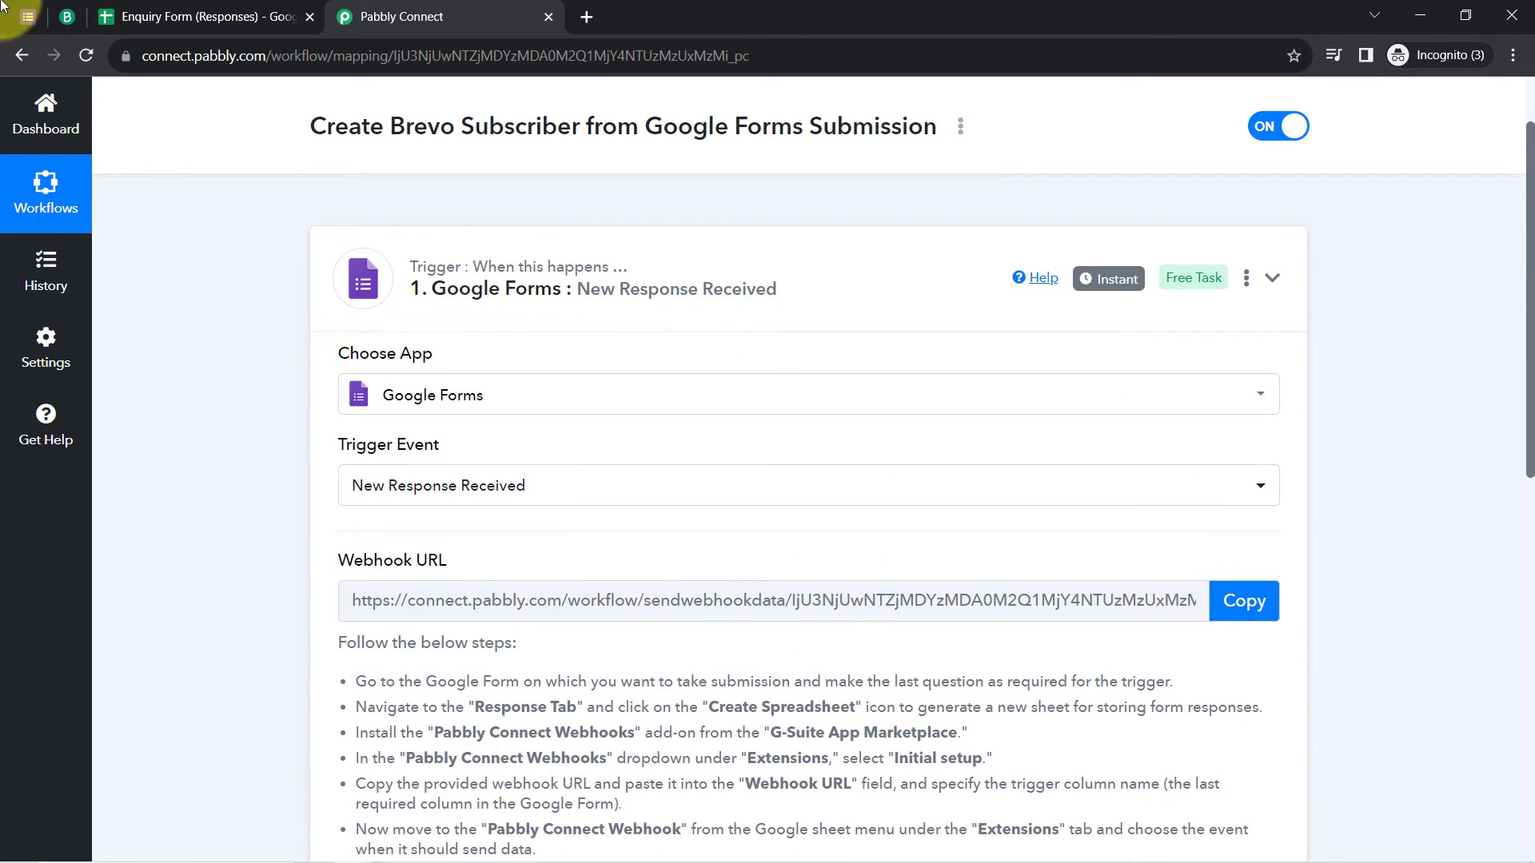
Step: Collapse the Google Forms trigger card, checking the form responses tab in between
left_click(480, 287)
left_click(26, 17)
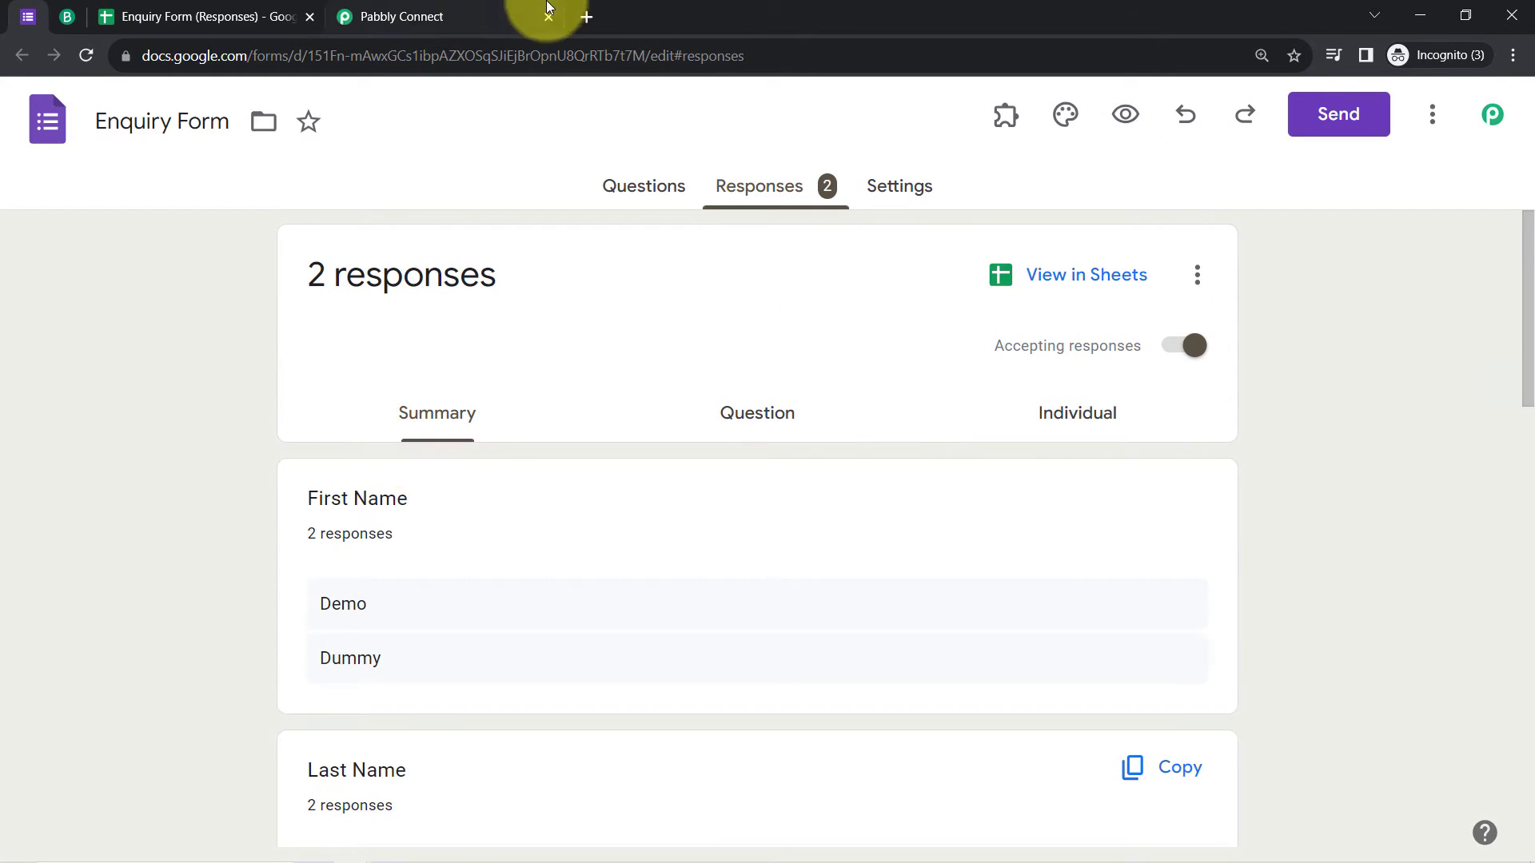
left_click(495, 16)
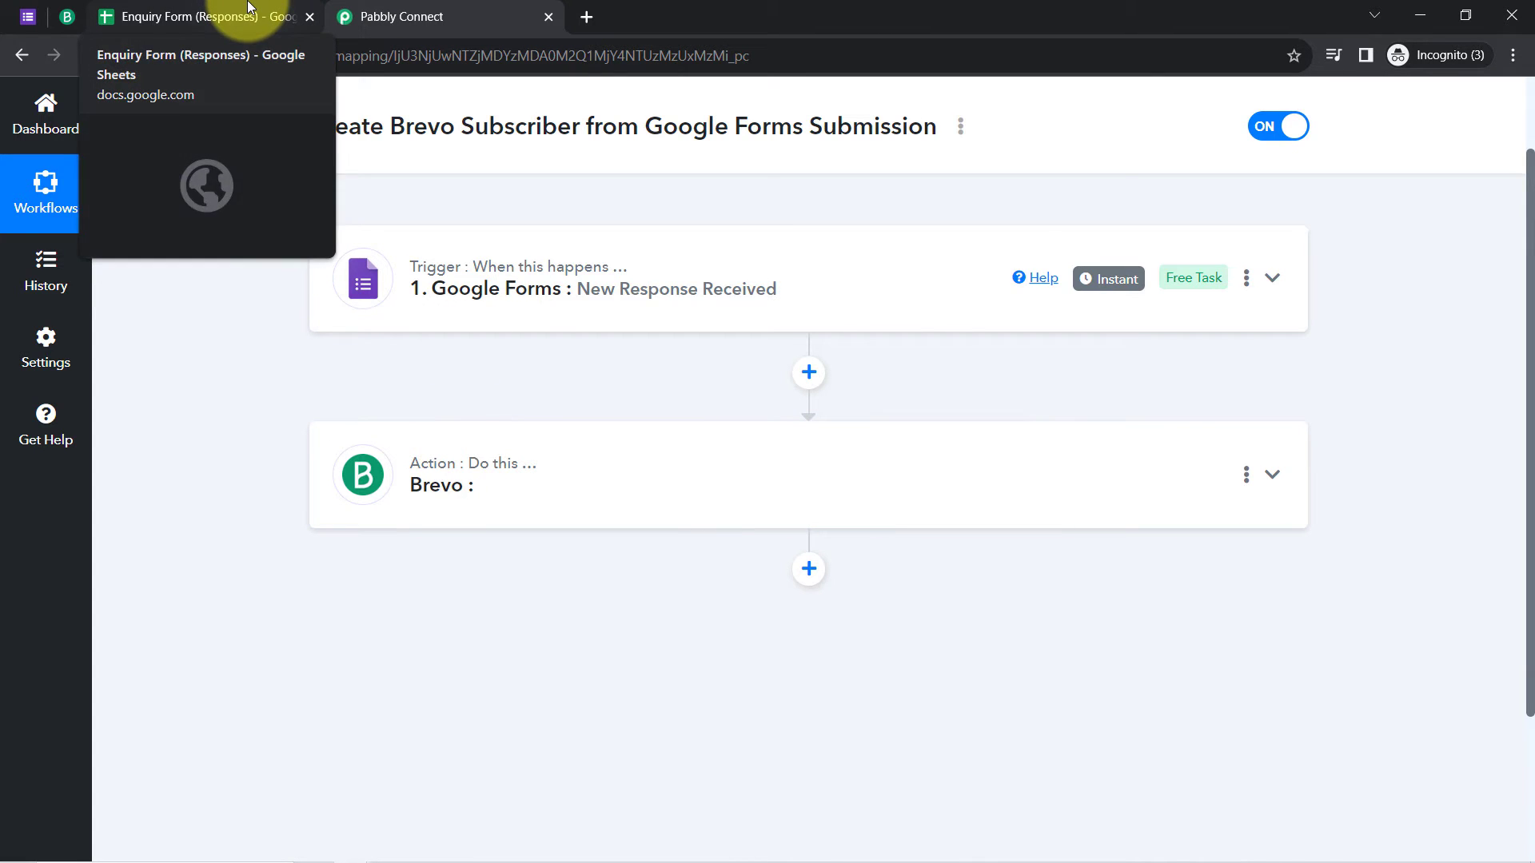
left_click(29, 17)
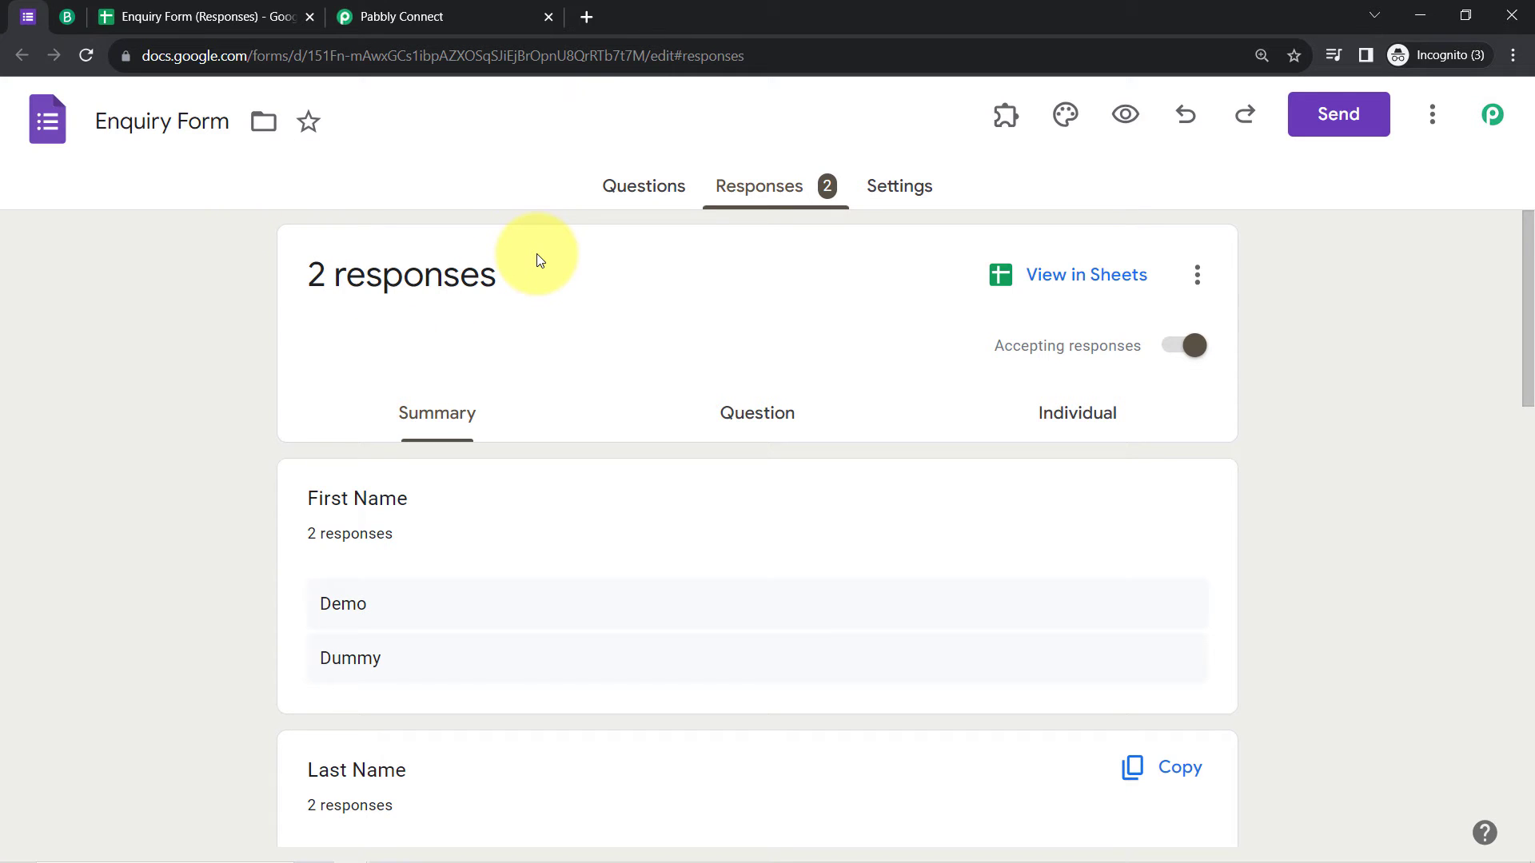
left_click(412, 17)
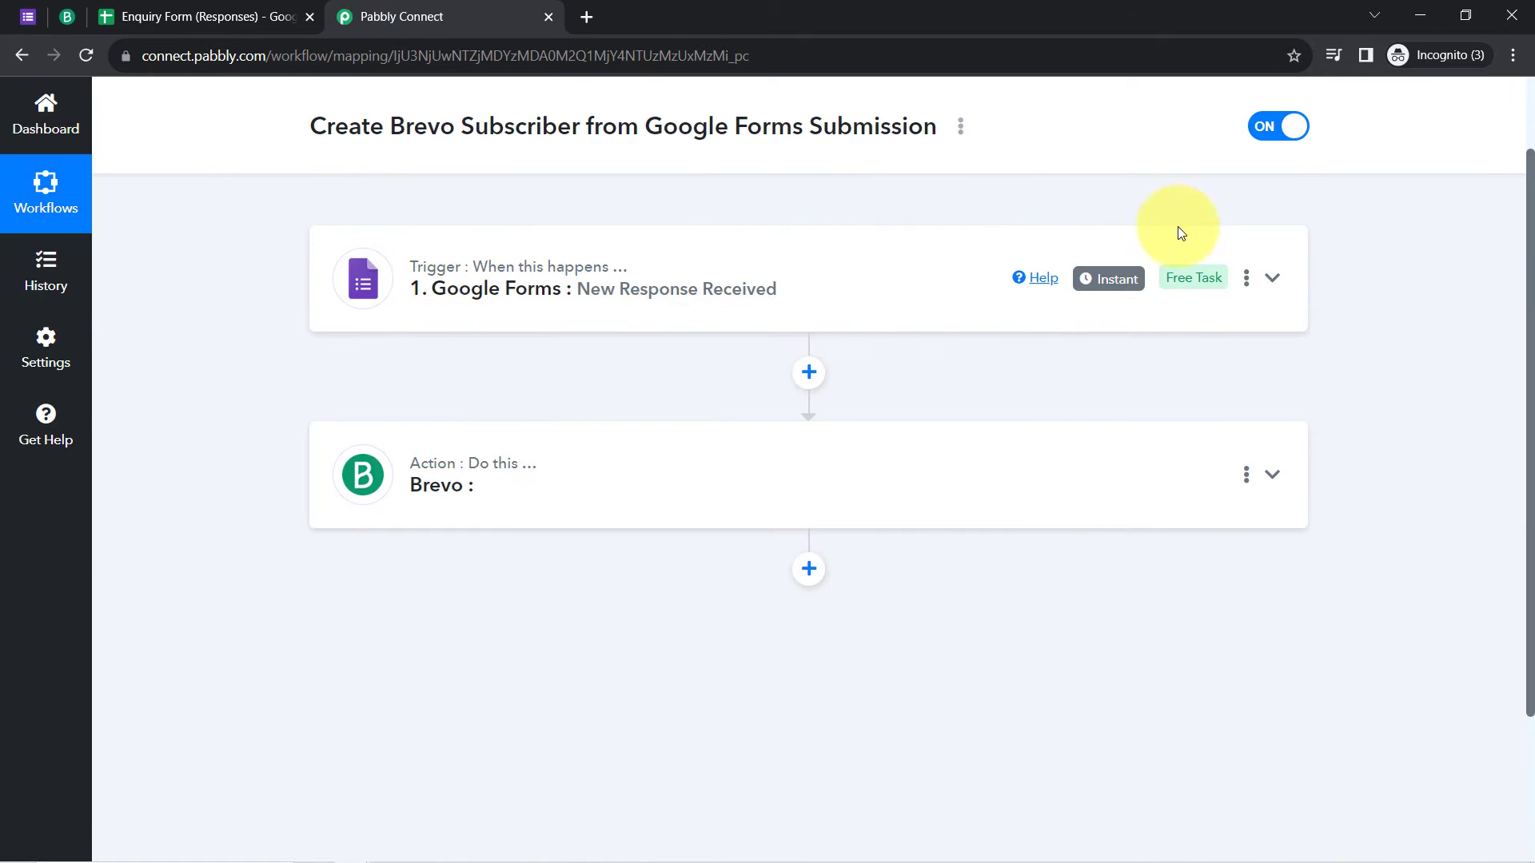
mouse_move(1108, 287)
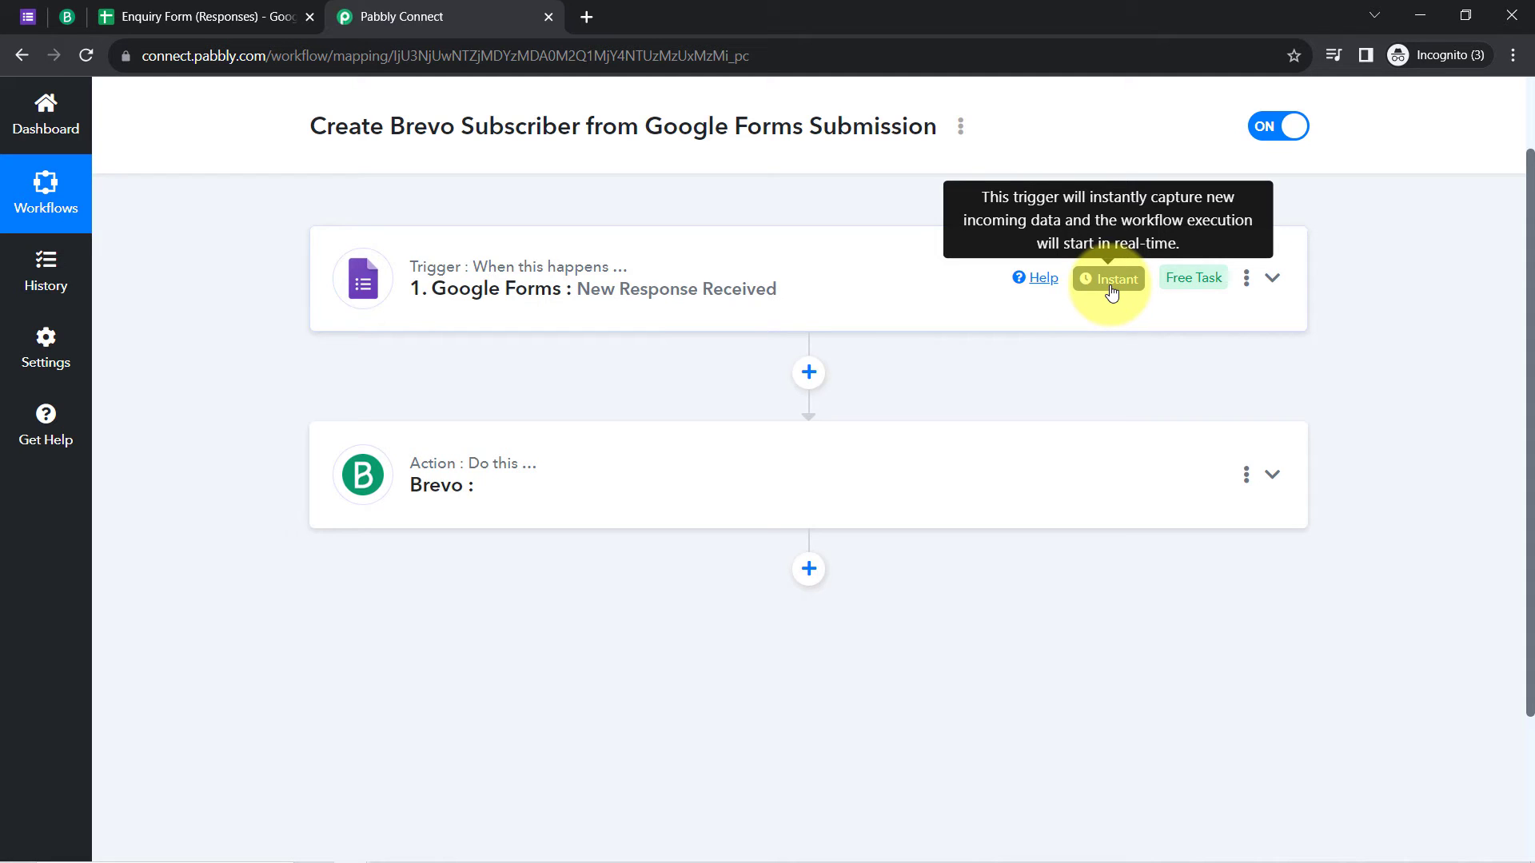
Step: Confirm Send On Event is checked under Extensions > Pabbly Connect Webhooks
left_click(138, 8)
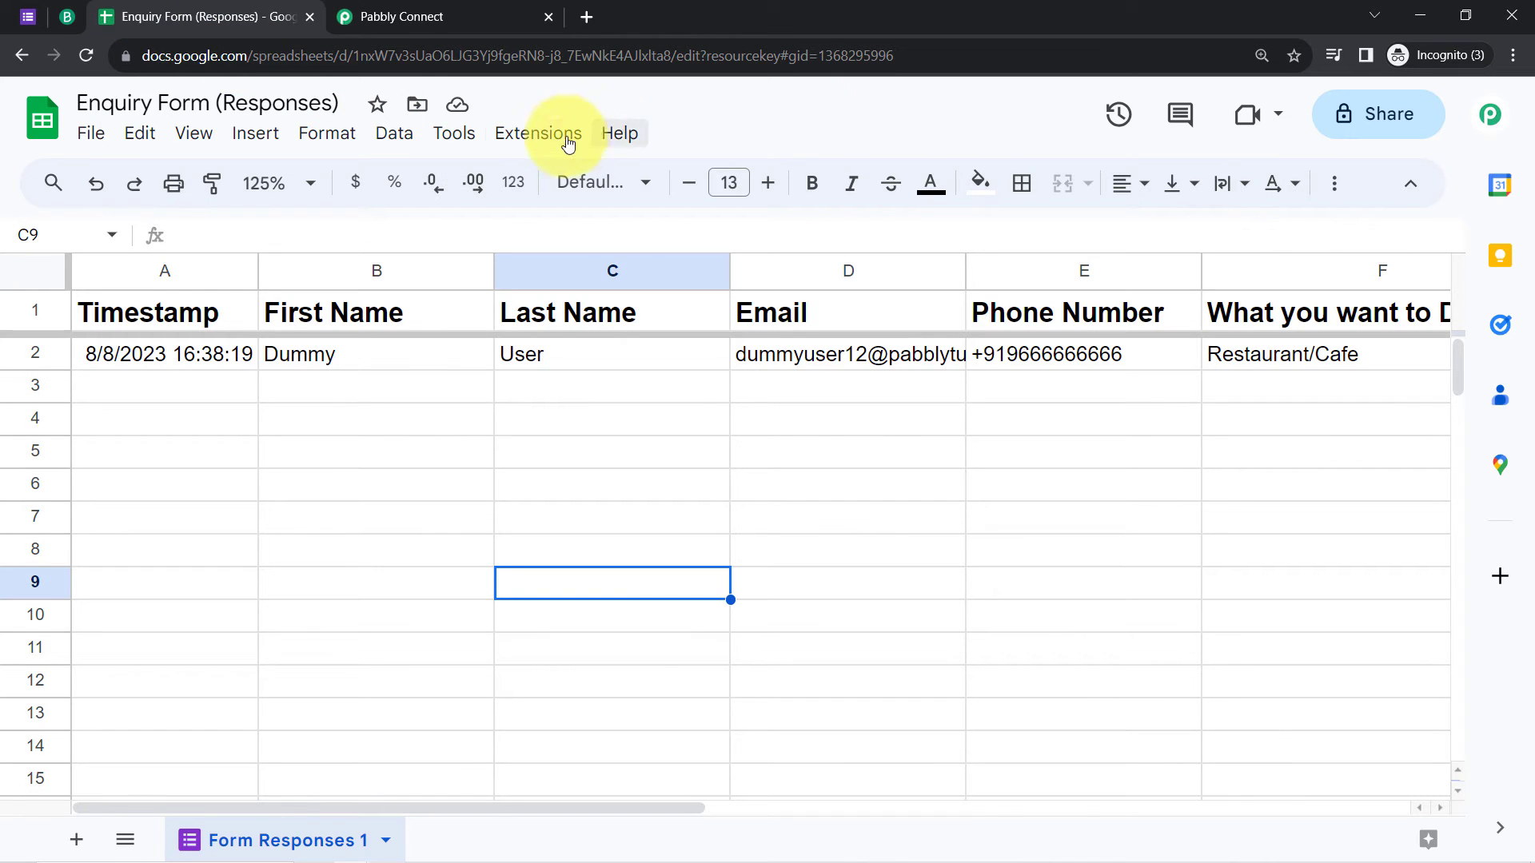
left_click(540, 134)
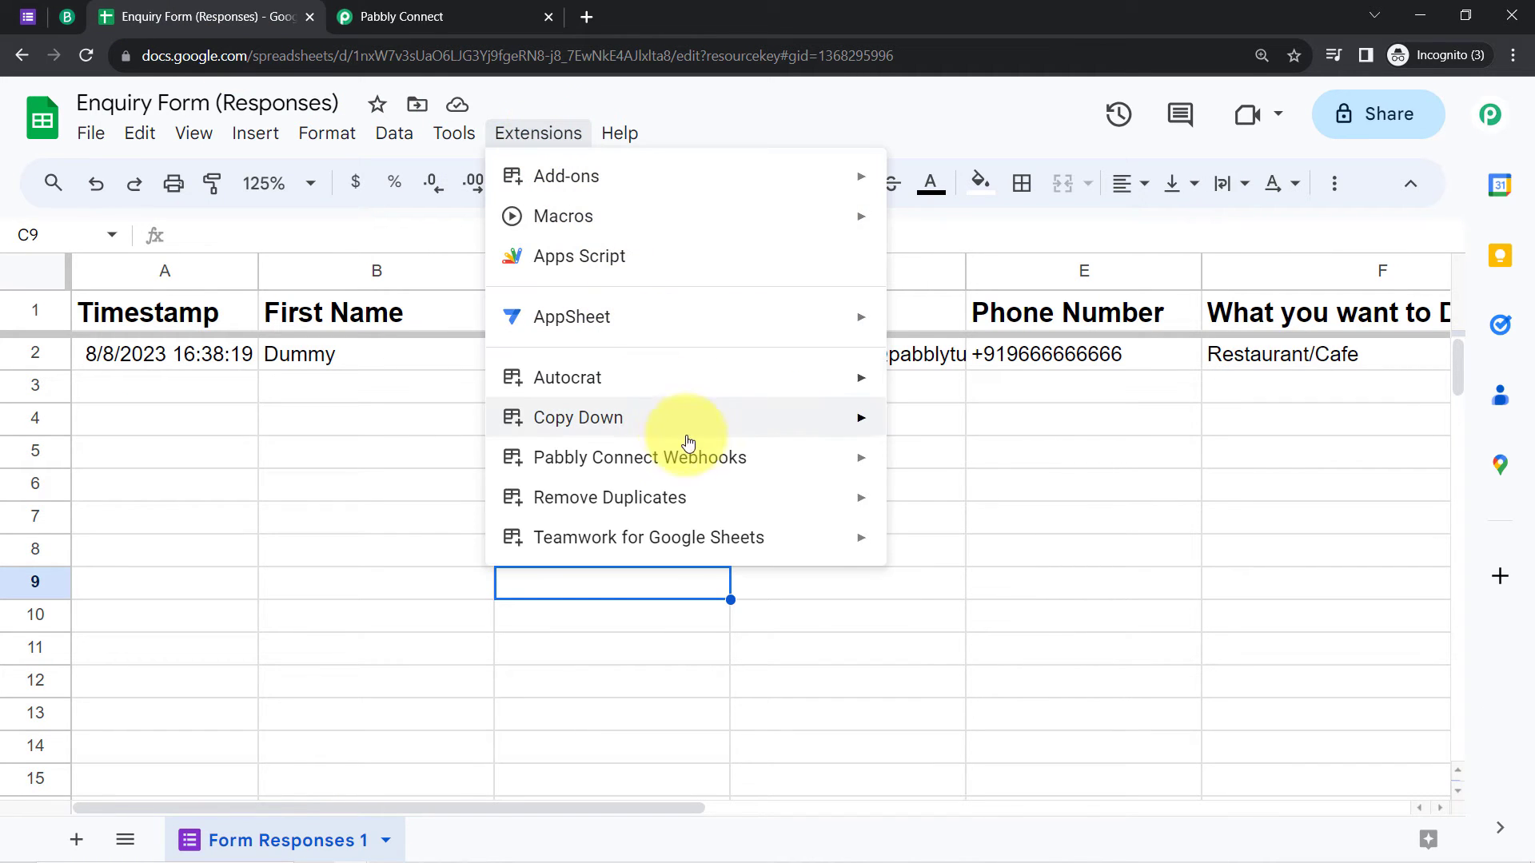
mouse_move(696, 456)
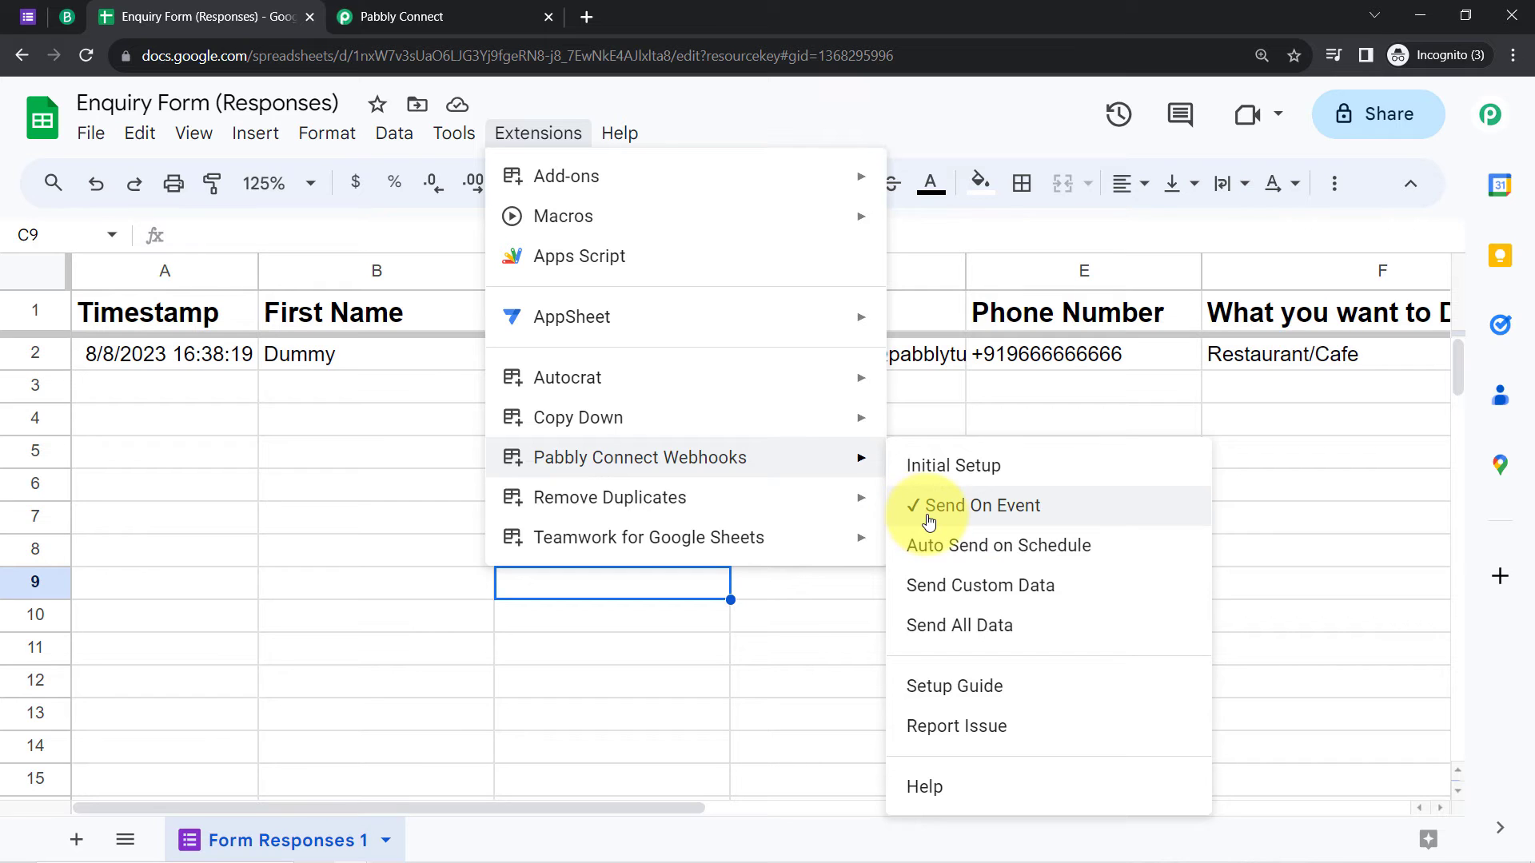
left_click(479, 528)
Step: Check that only row 2 holds a response and recheck the extensions list
left_click(32, 358)
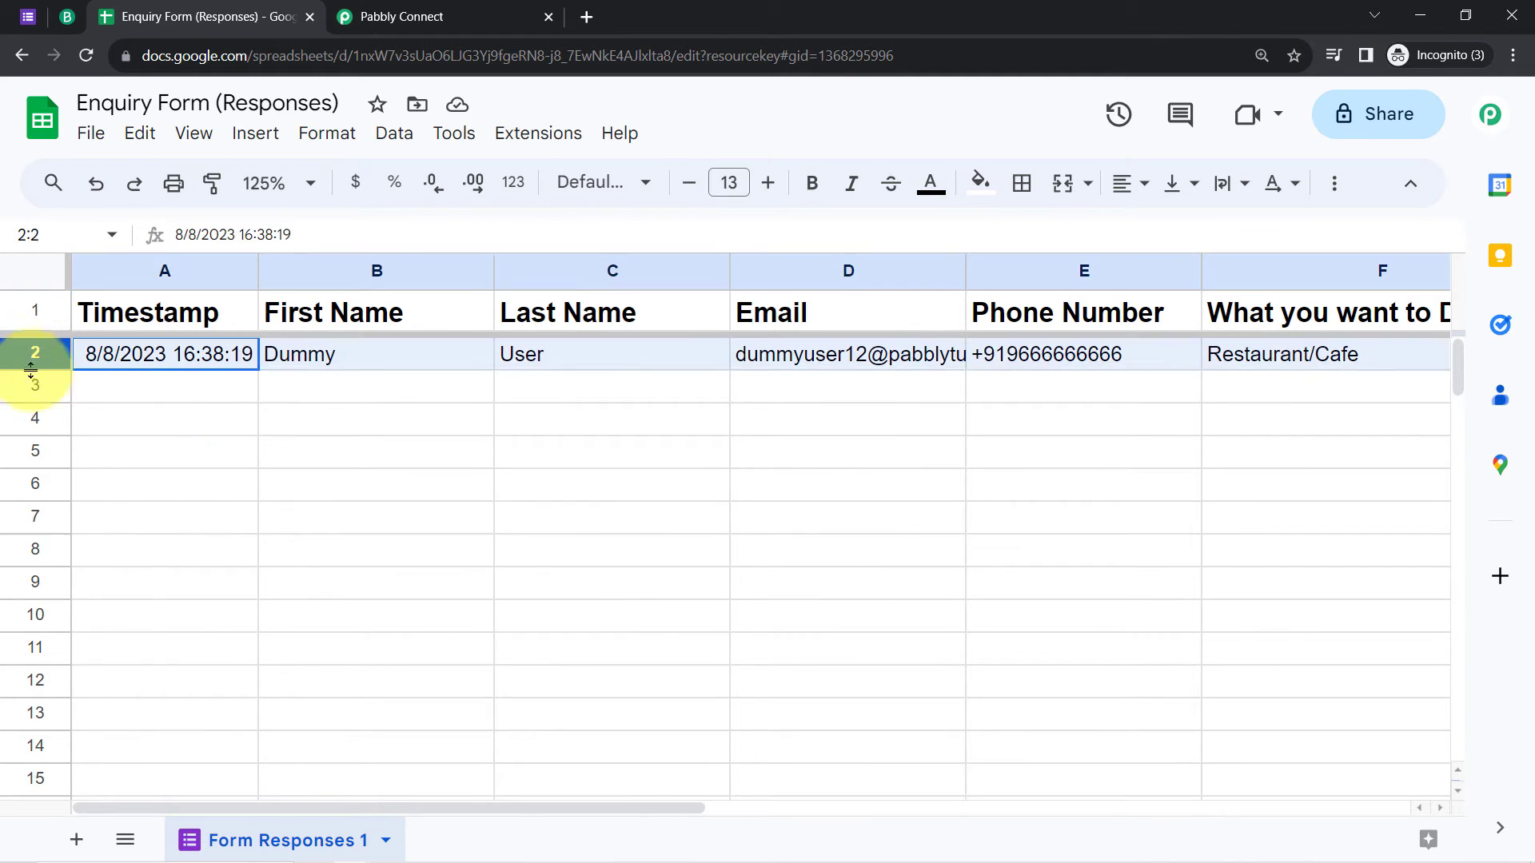
left_click(35, 387)
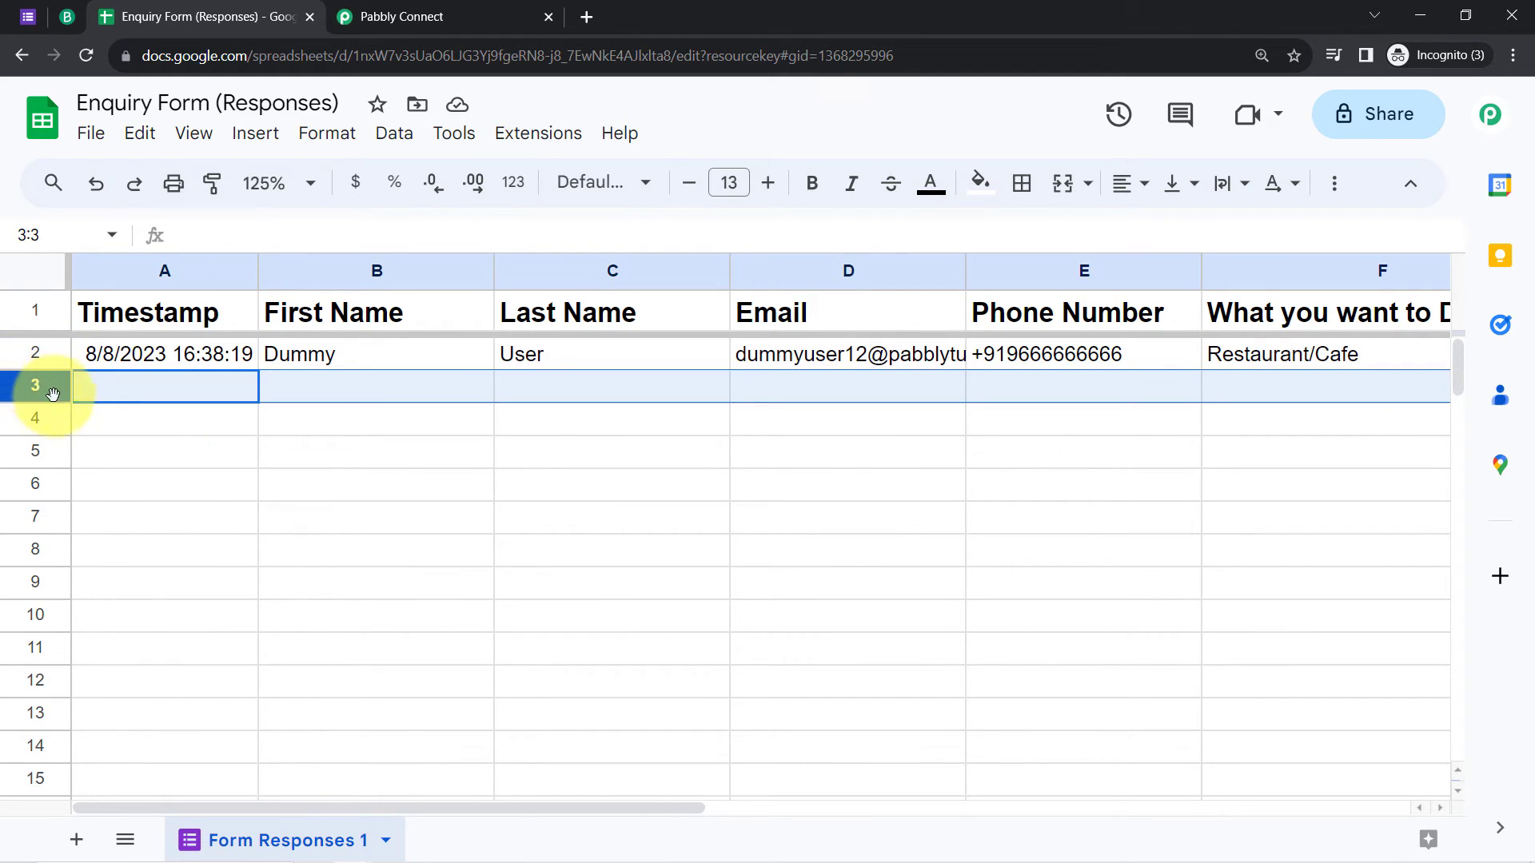
left_click(26, 424)
left_click(436, 8)
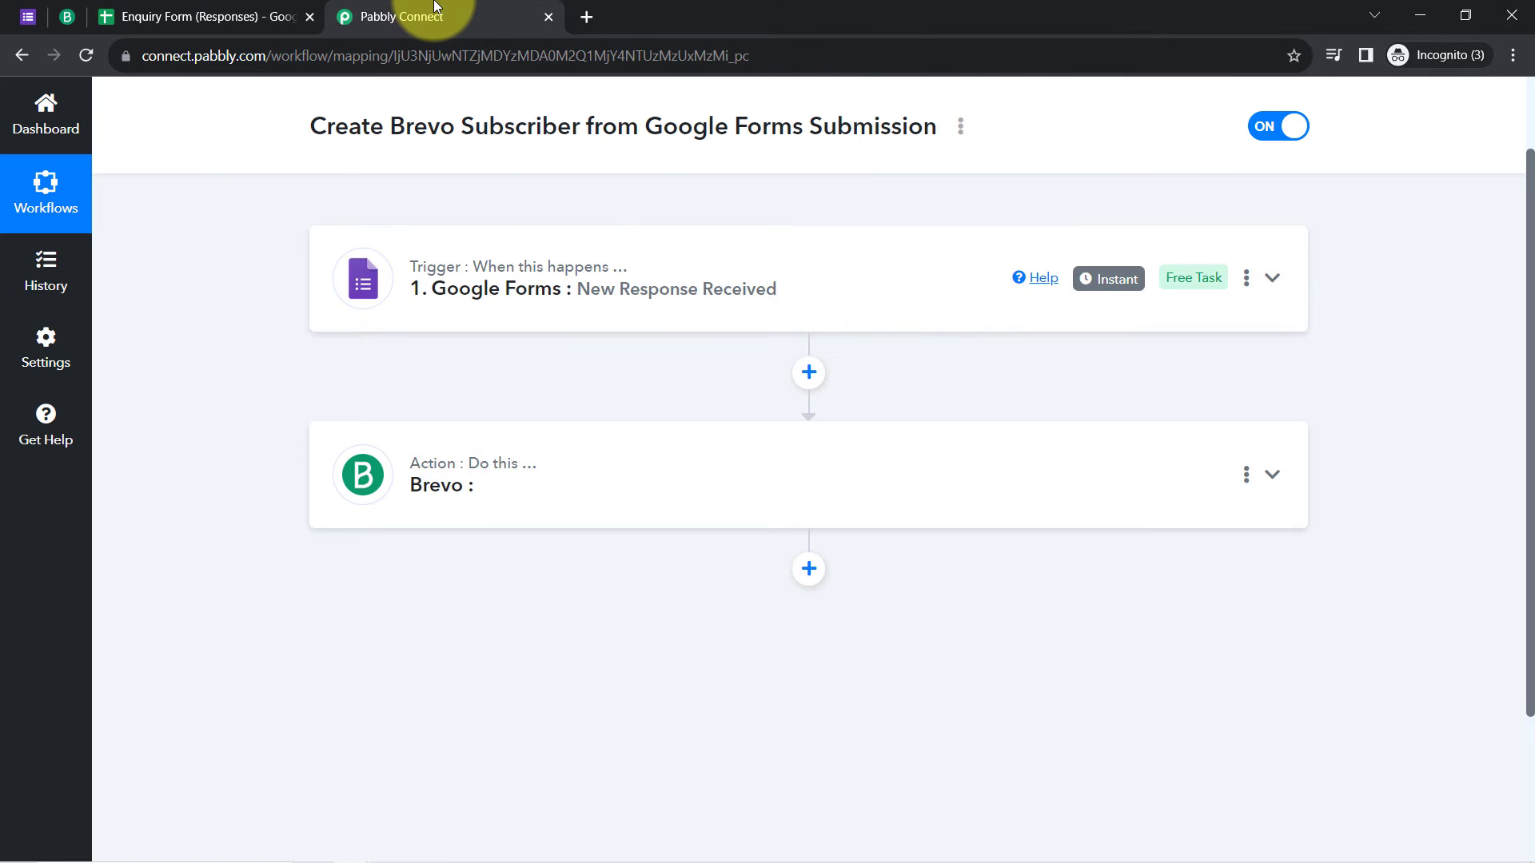
left_click(140, 15)
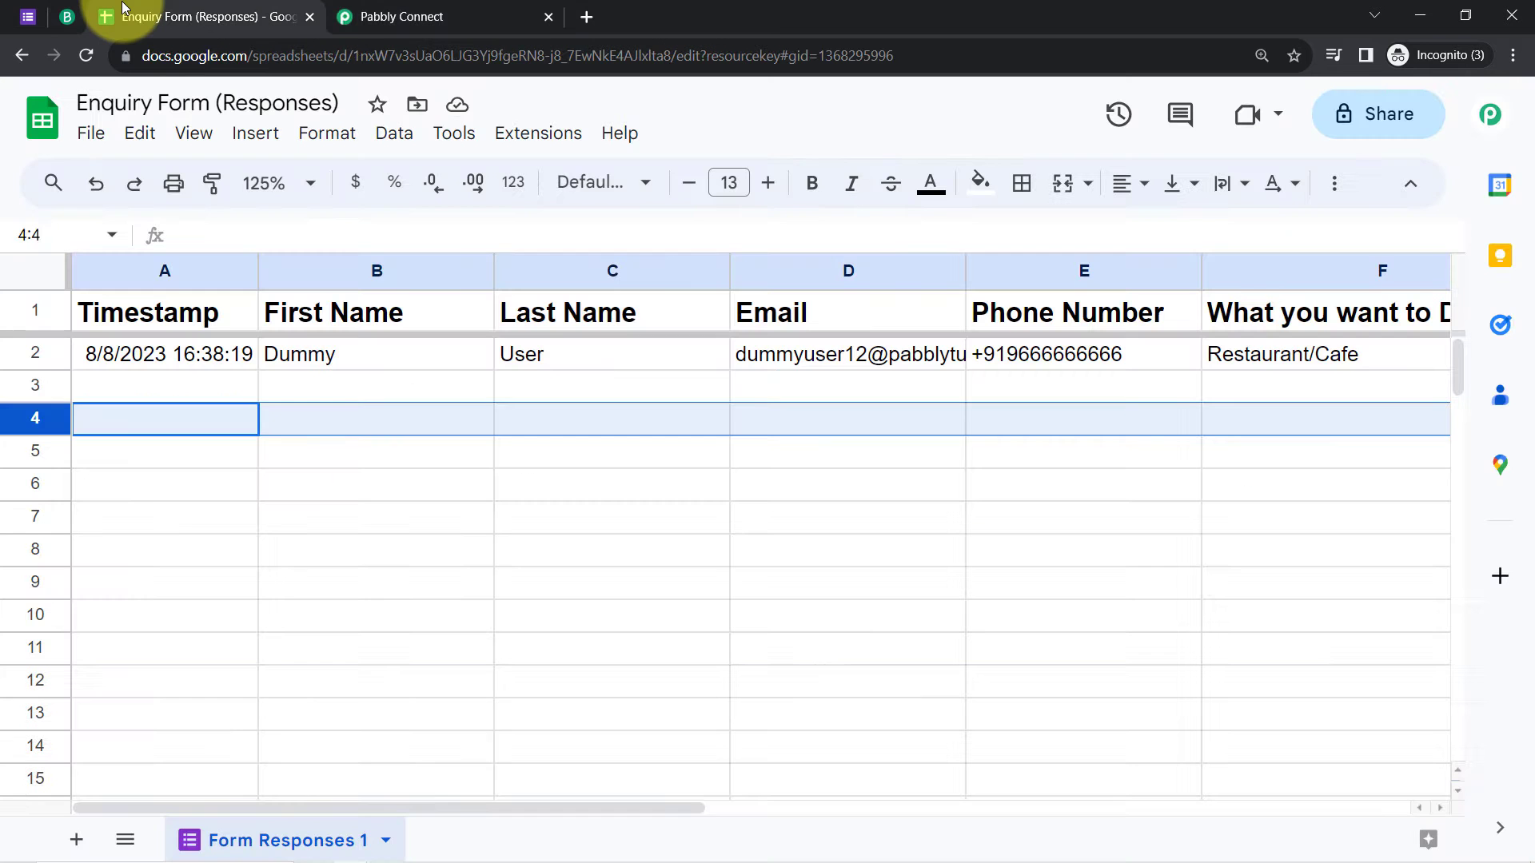
left_click(254, 528)
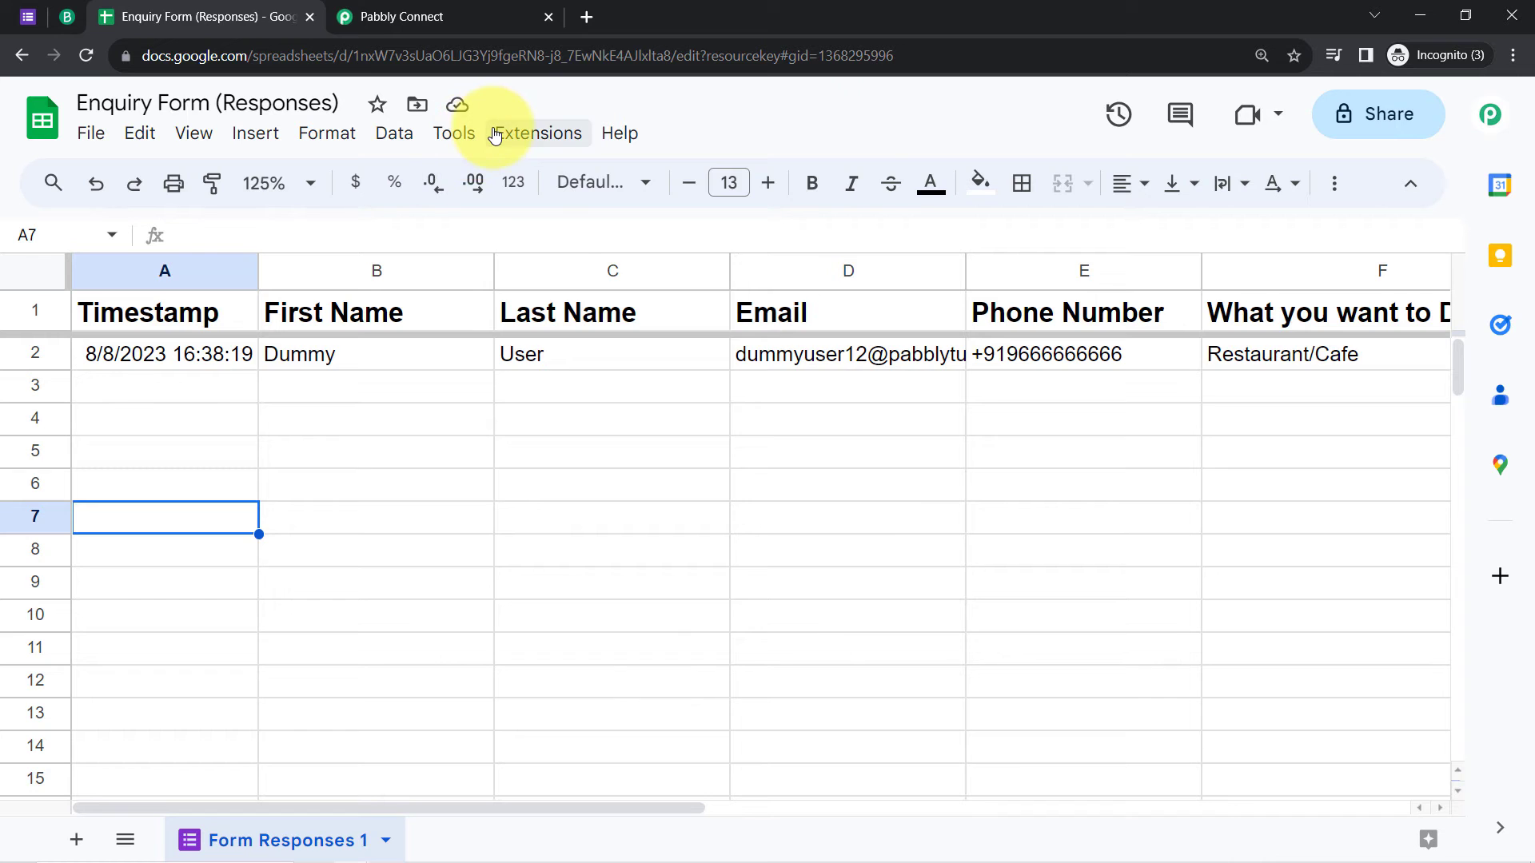
left_click(538, 133)
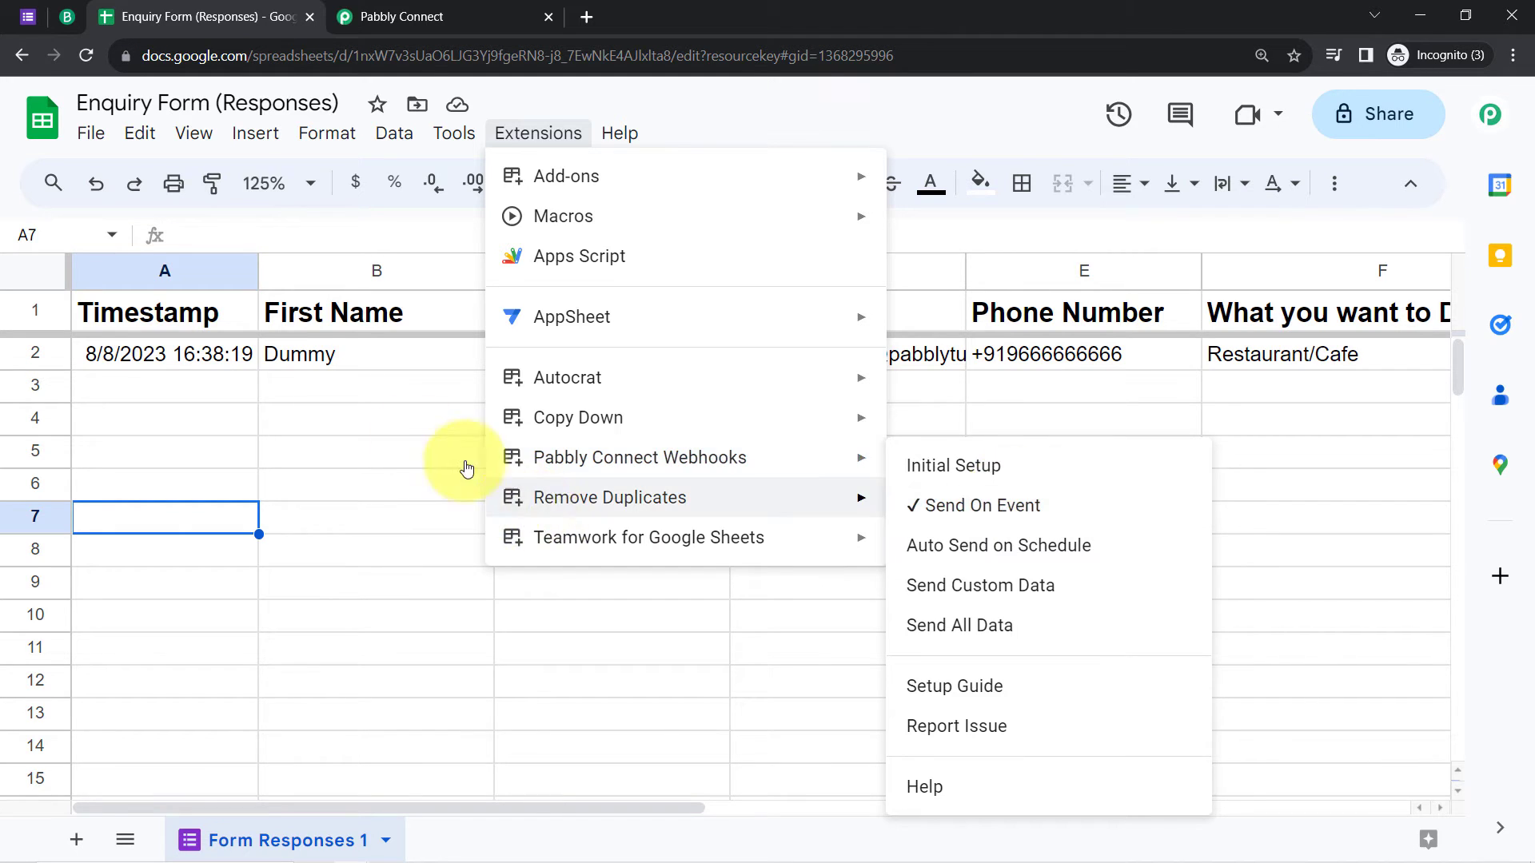
left_click(396, 432)
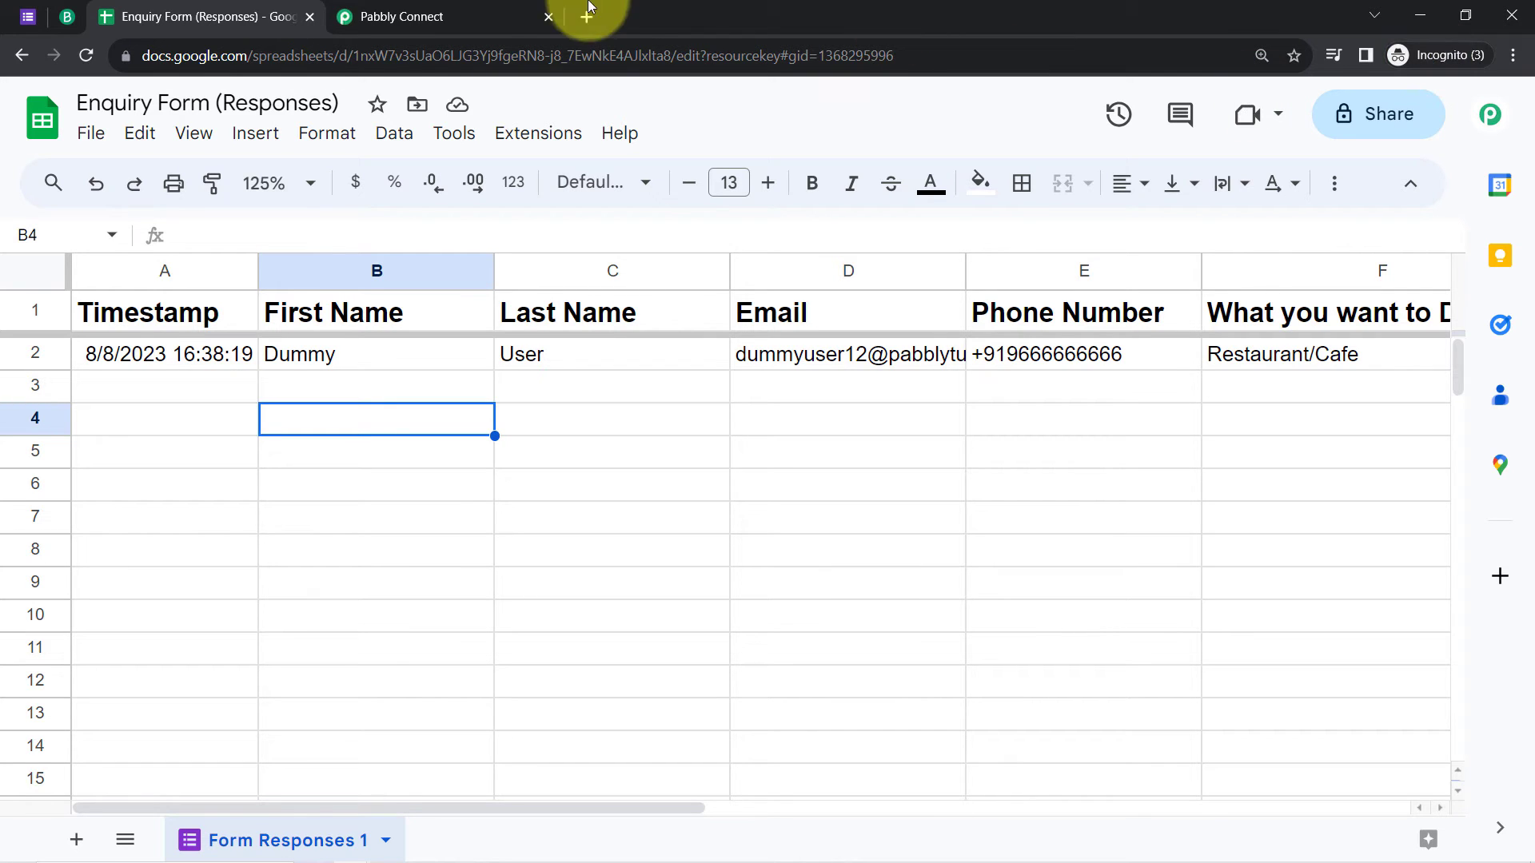
Step: Choose Brevo as the app for the workflow's action step
left_click(431, 10)
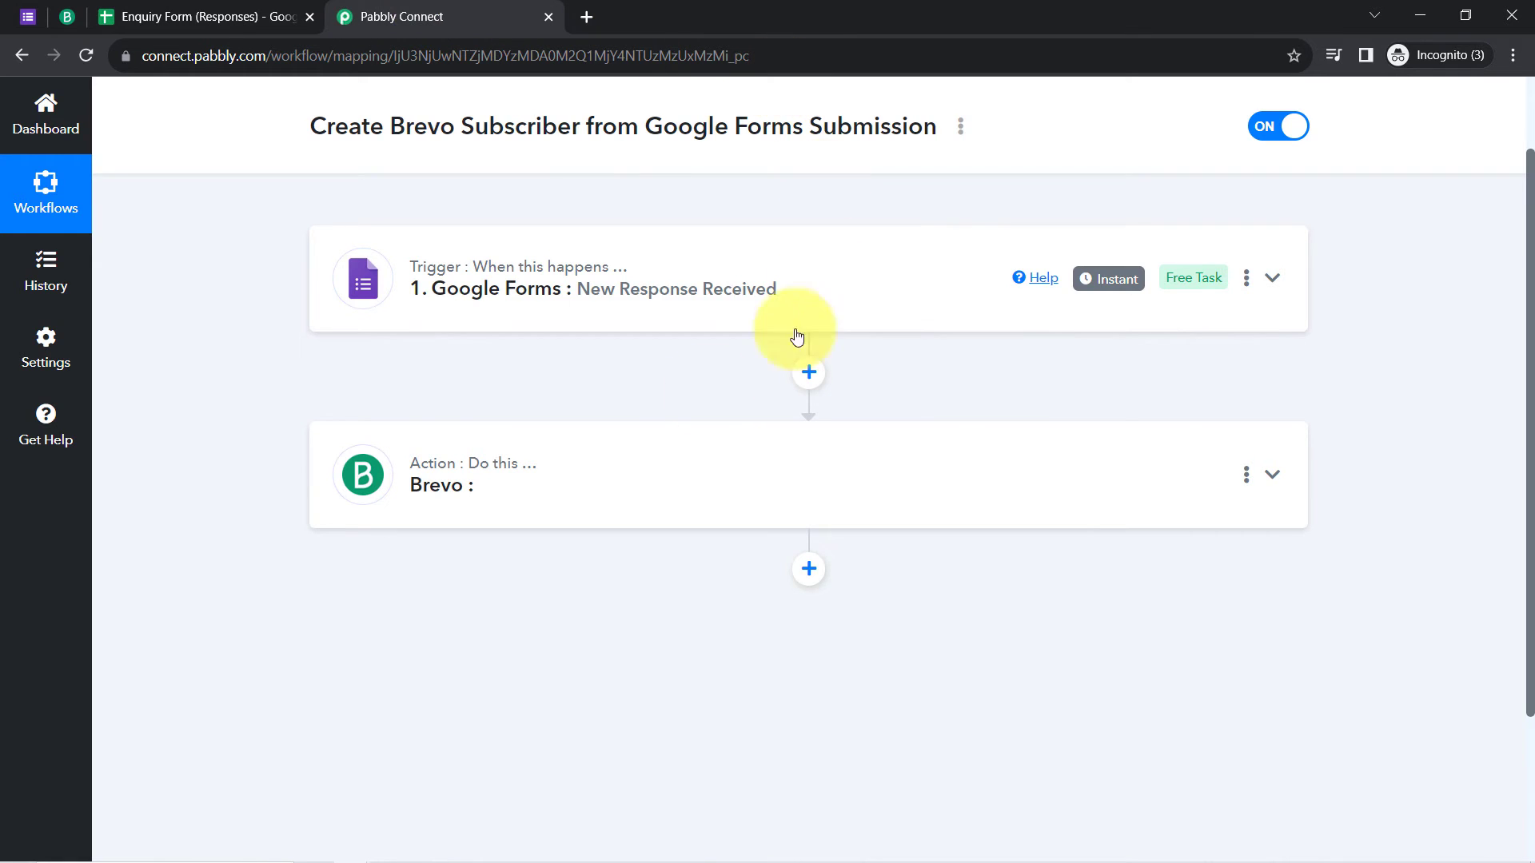
mouse_move(480, 250)
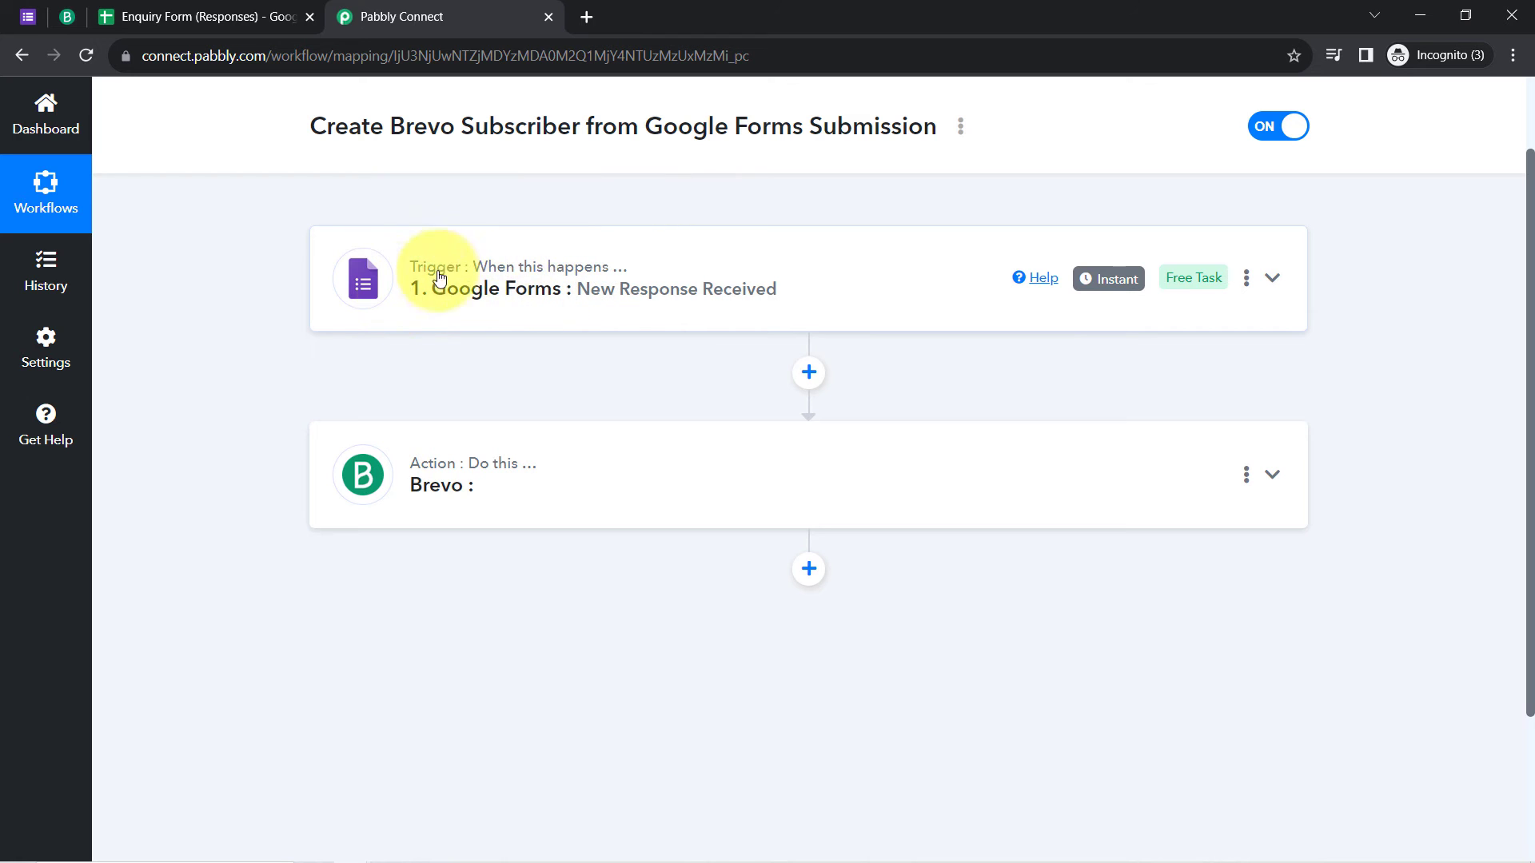
left_click(492, 462)
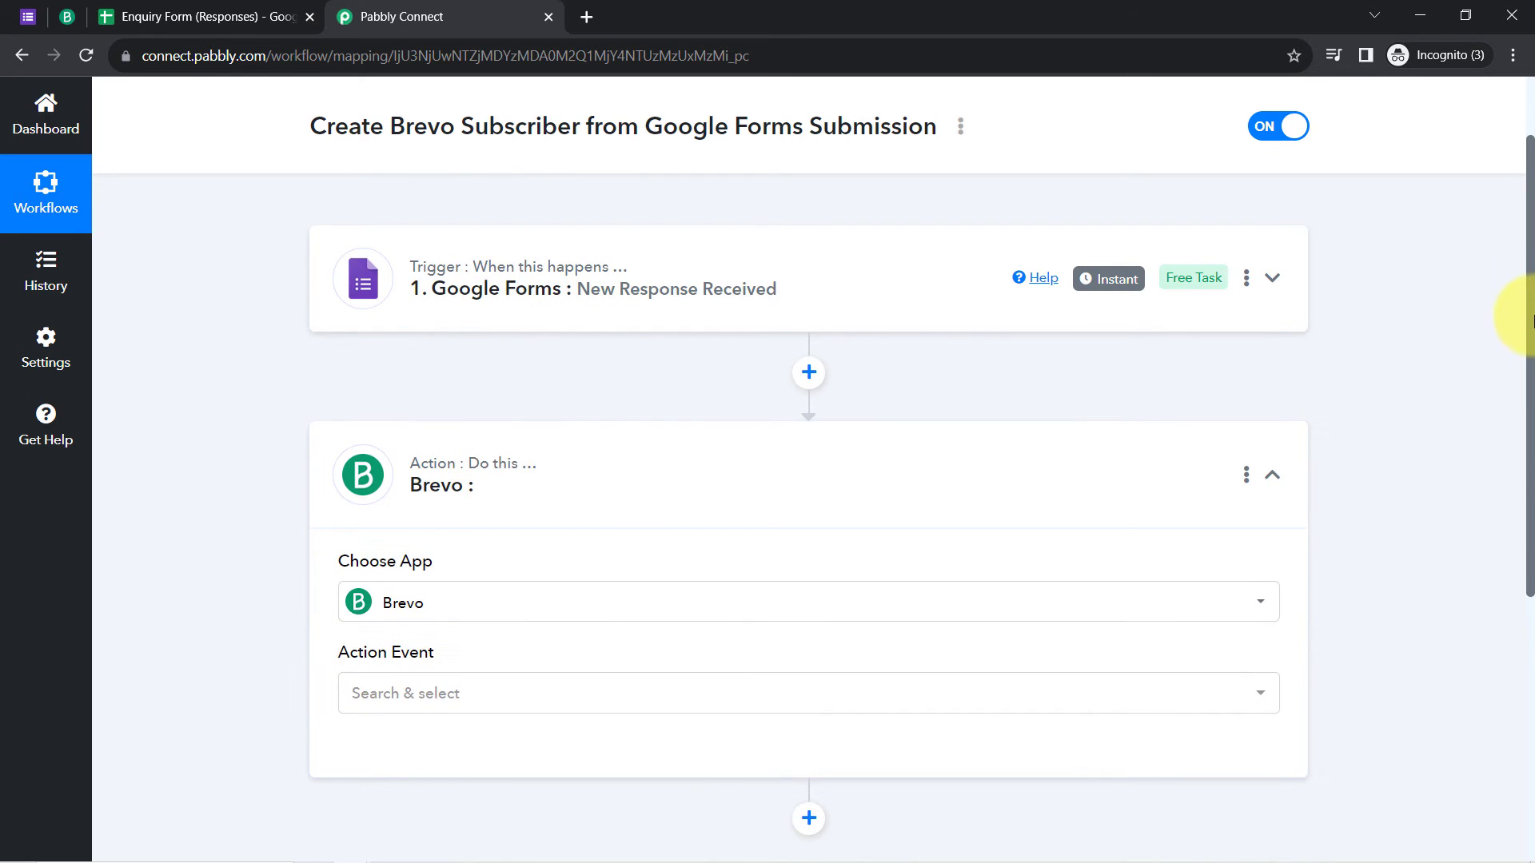
left_click_drag(1531, 320, 1523, 468)
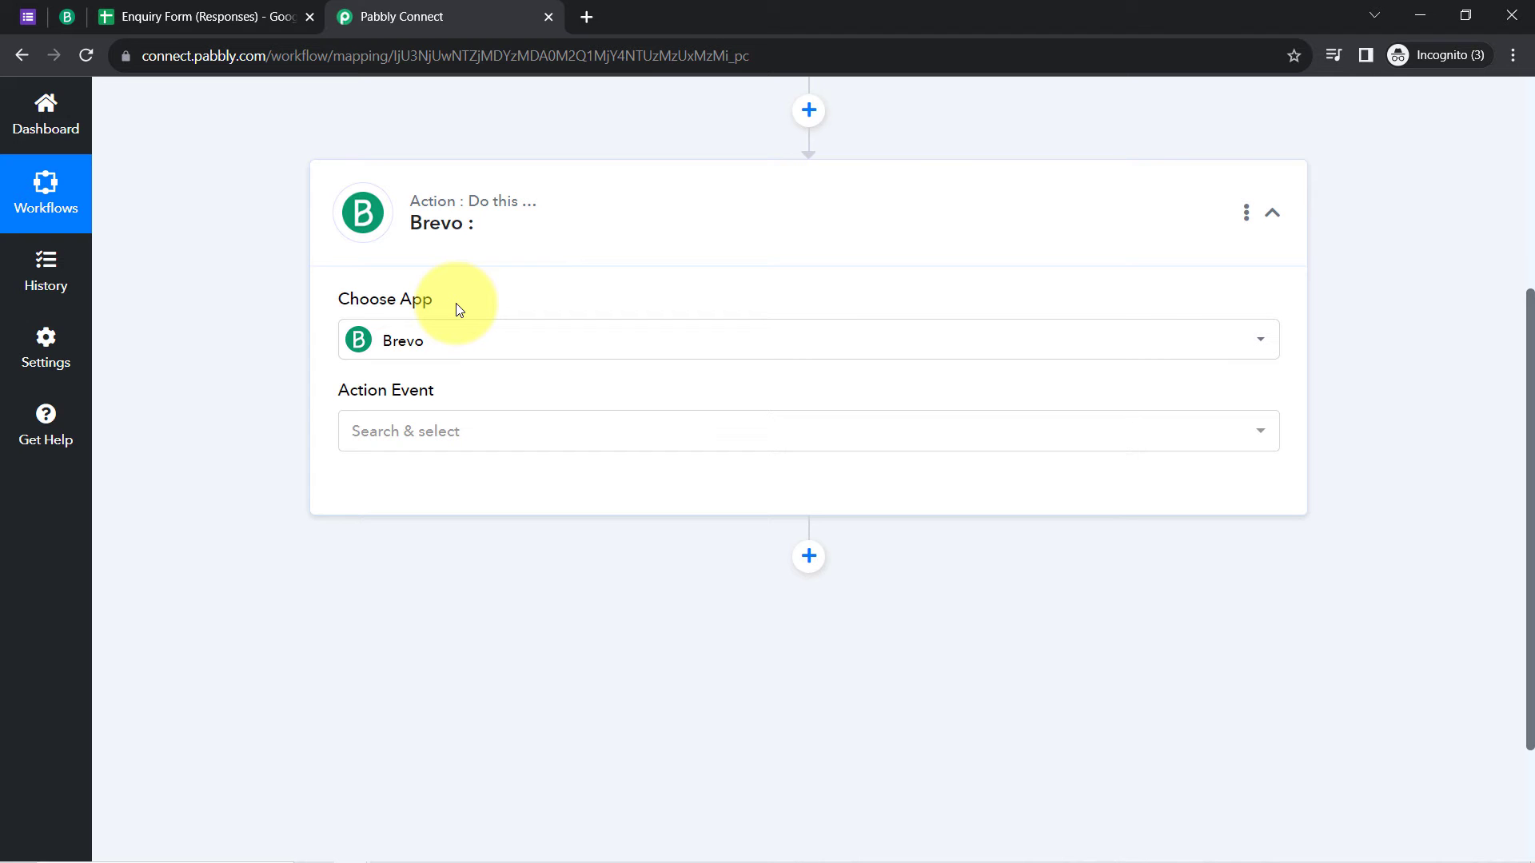
left_click(387, 341)
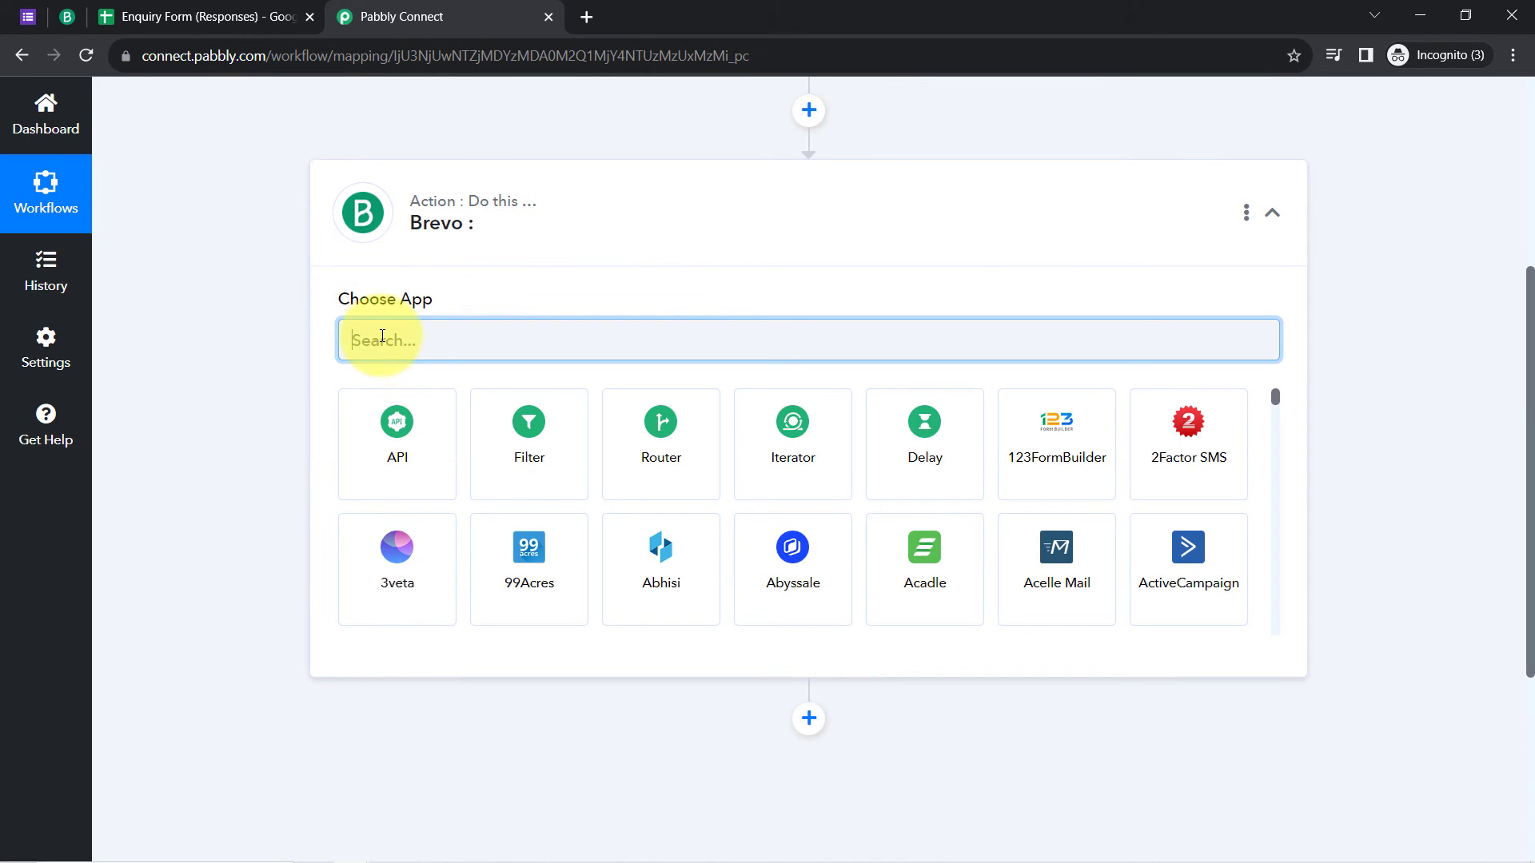
type("mailc")
type("bev")
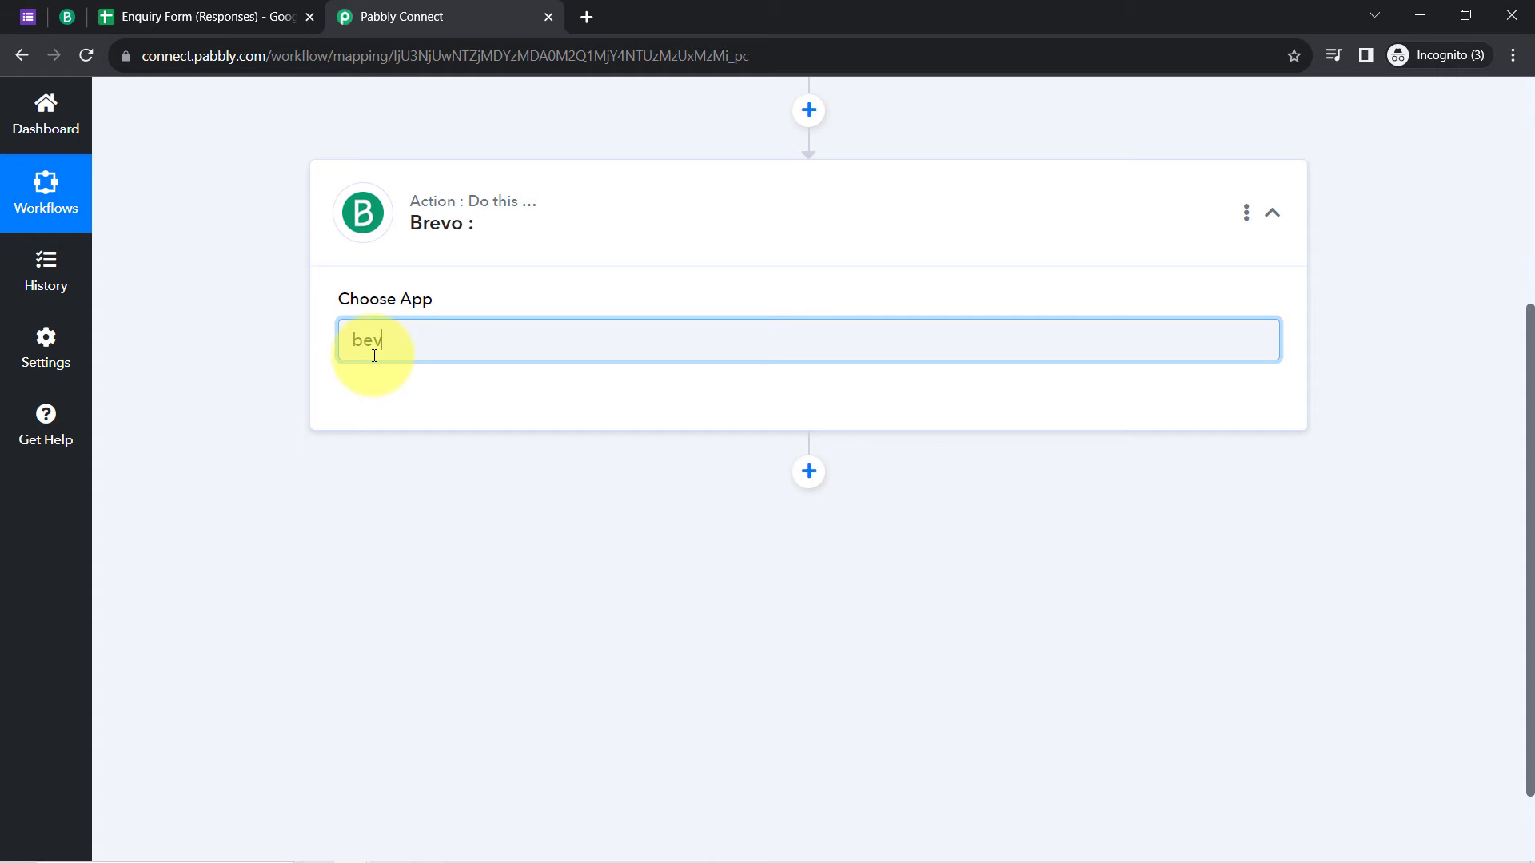
key("BackSpace")
key("BackSpace")
type("re")
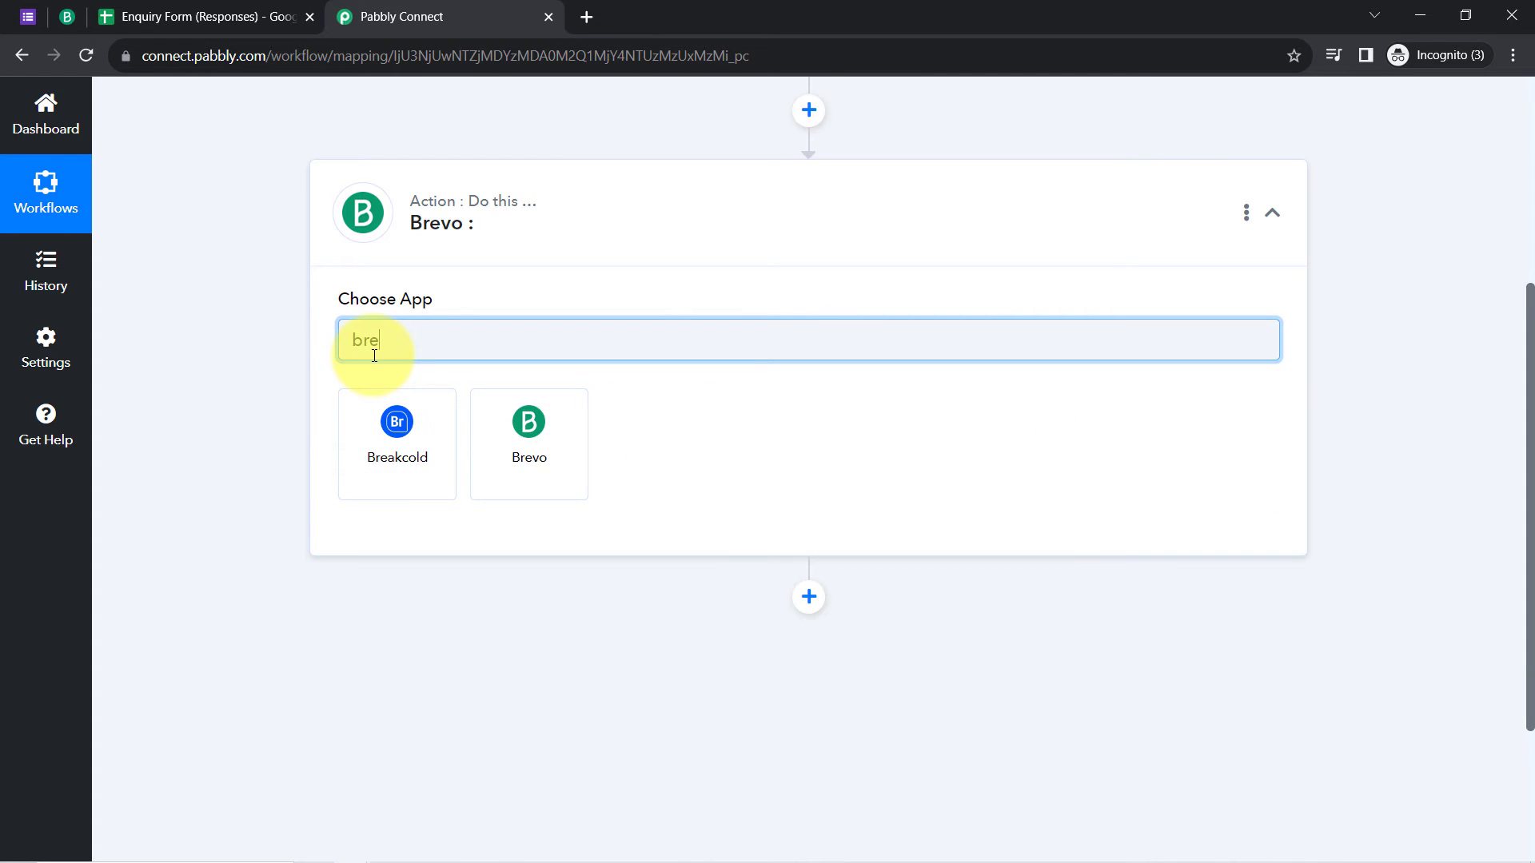
left_click(492, 429)
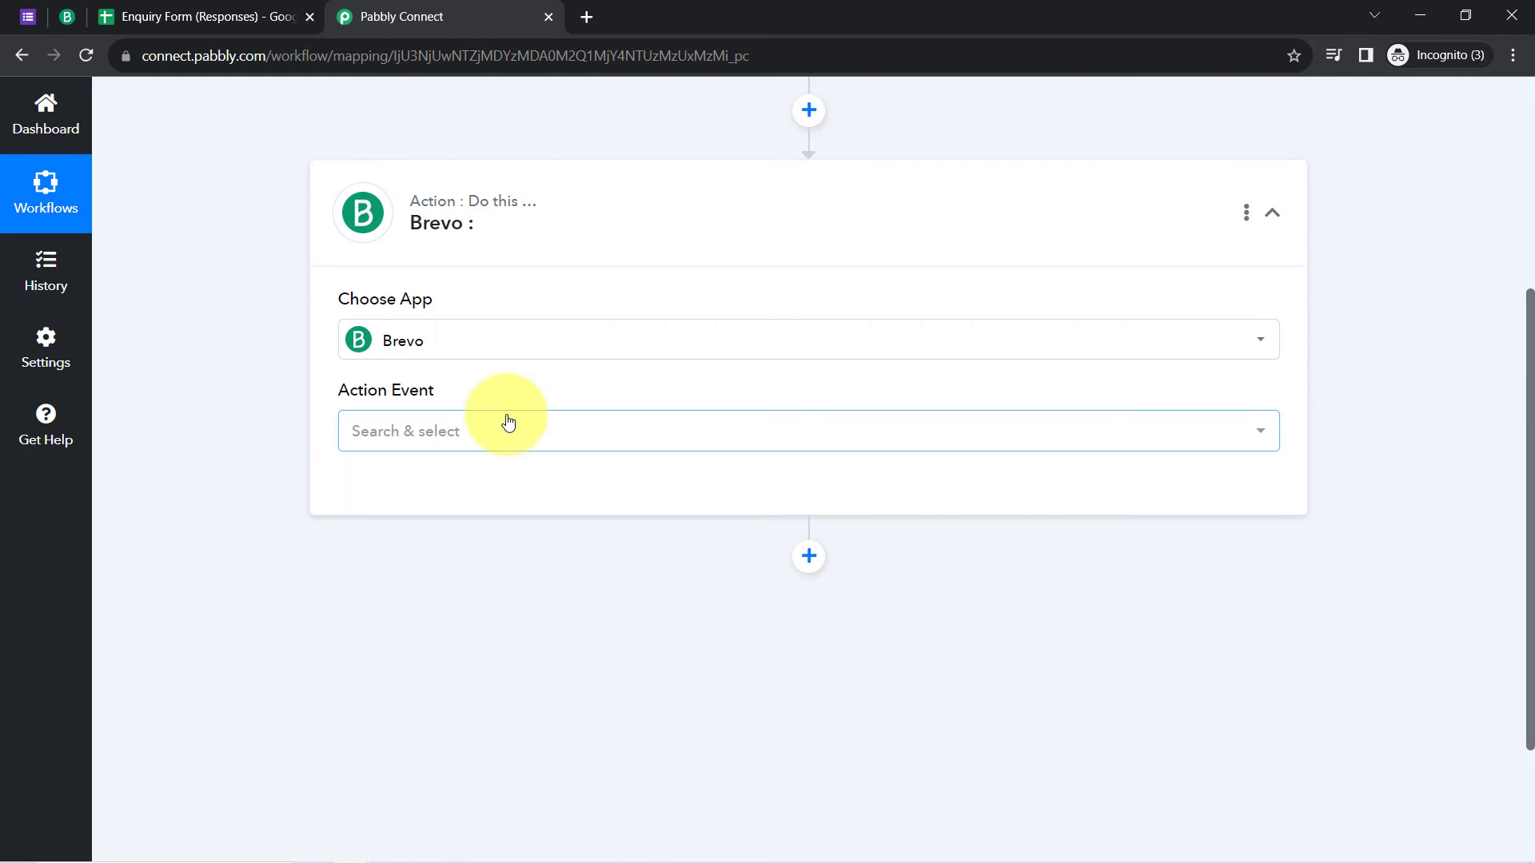
Step: Set the Brevo action event to Create or Update Contact
left_click(402, 434)
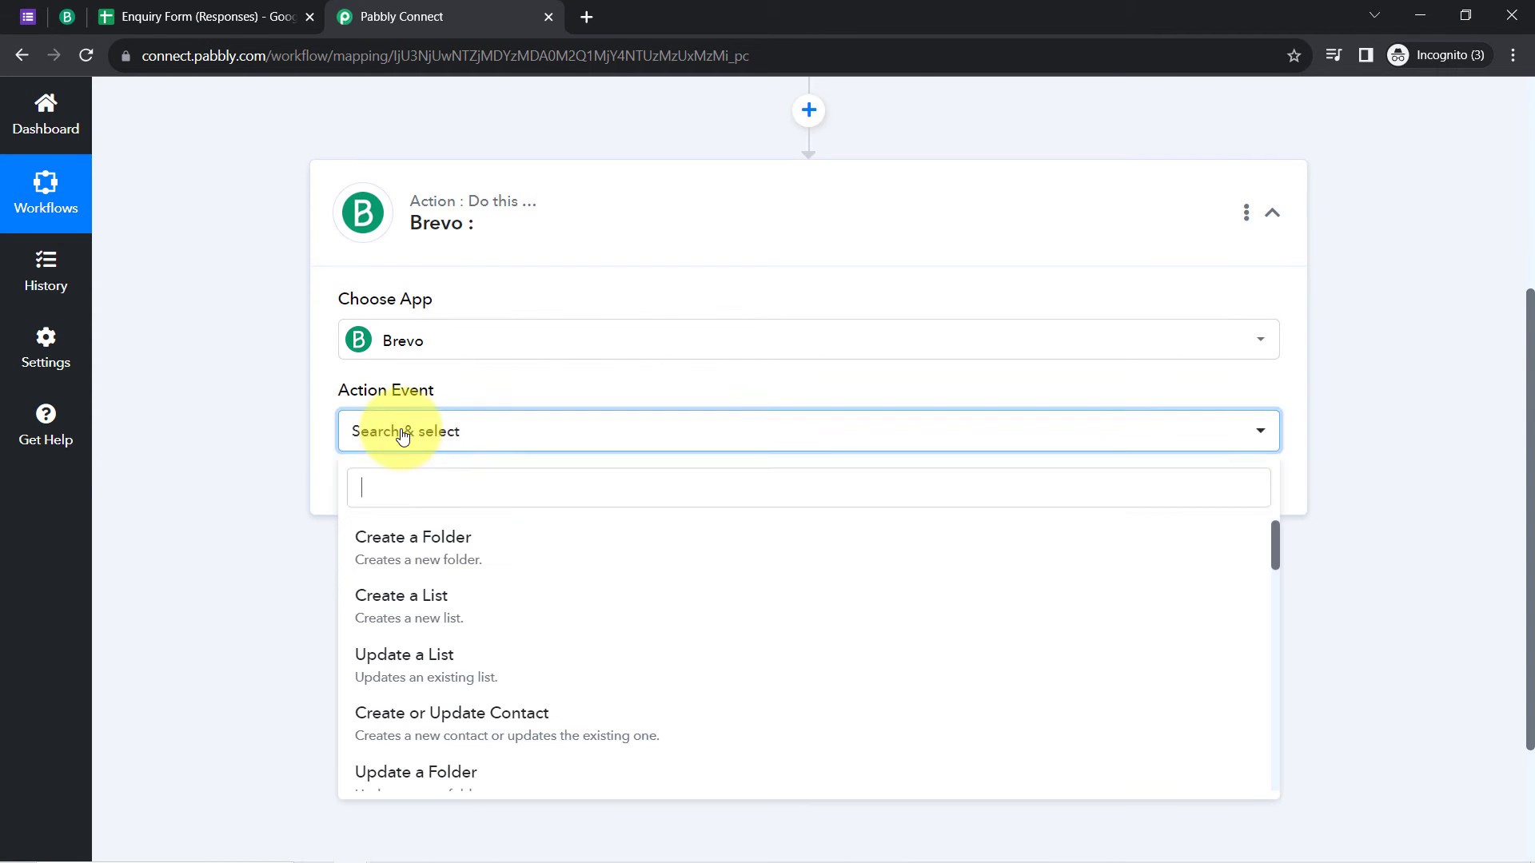
scroll(415, 596, "up", 5)
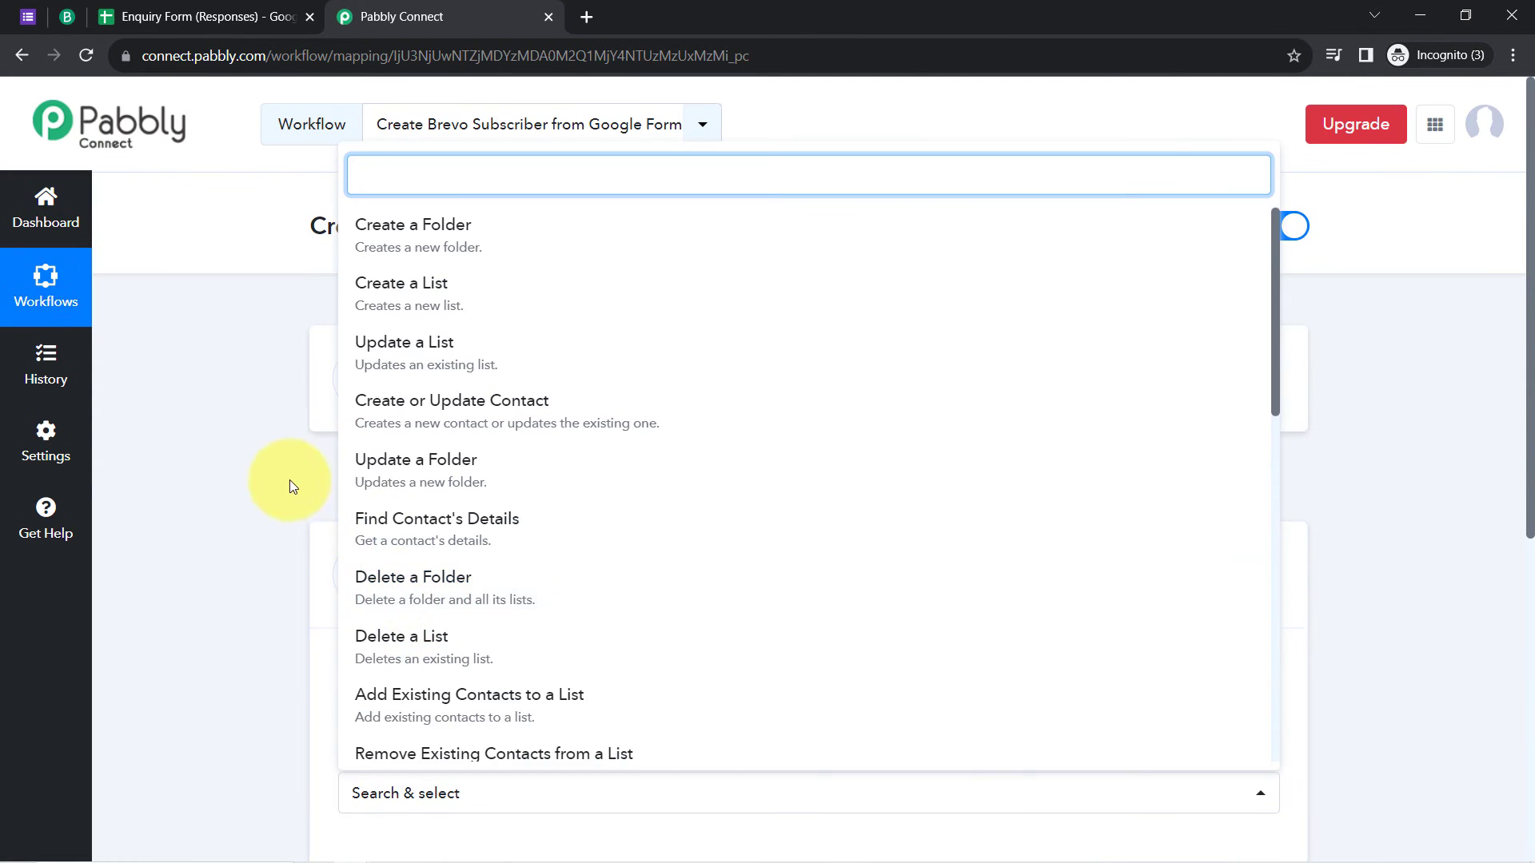
left_click(1275, 268)
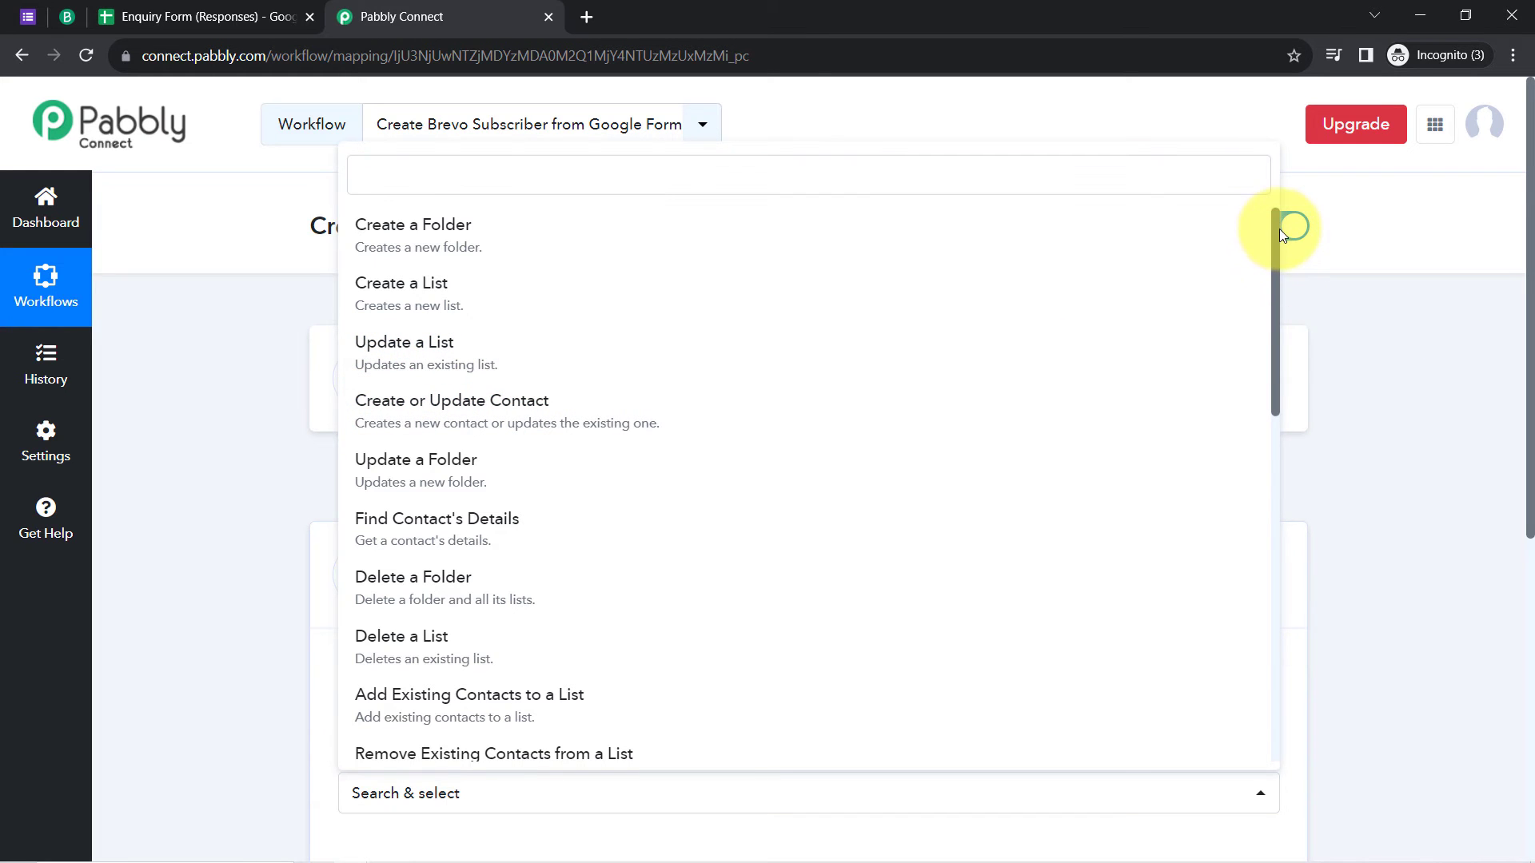
scroll(1271, 304, "down", 7)
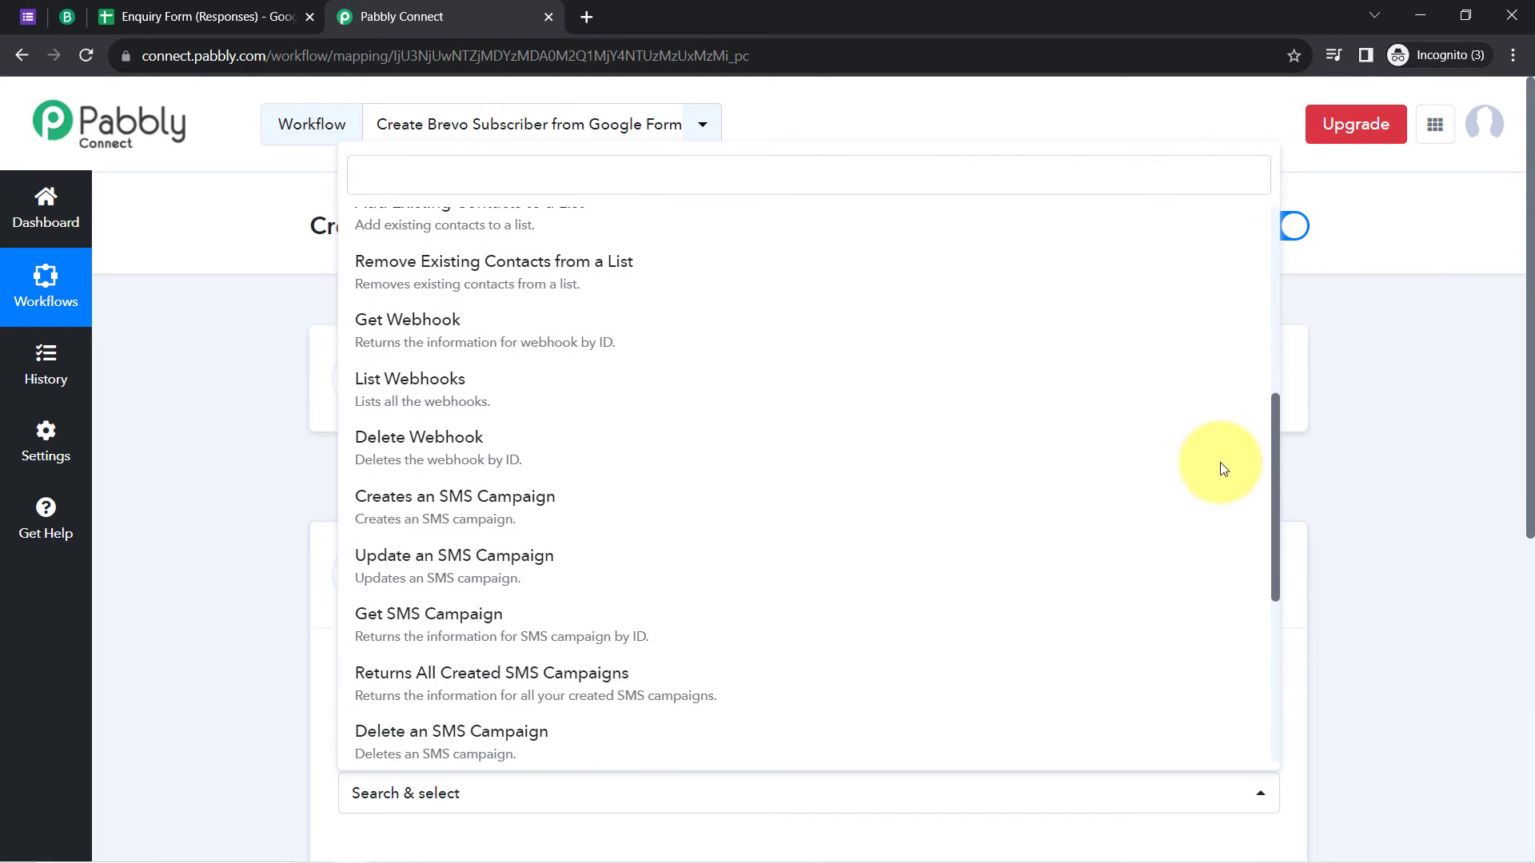
scroll(1209, 518, "down", 5)
scroll(1226, 442, "up", 10)
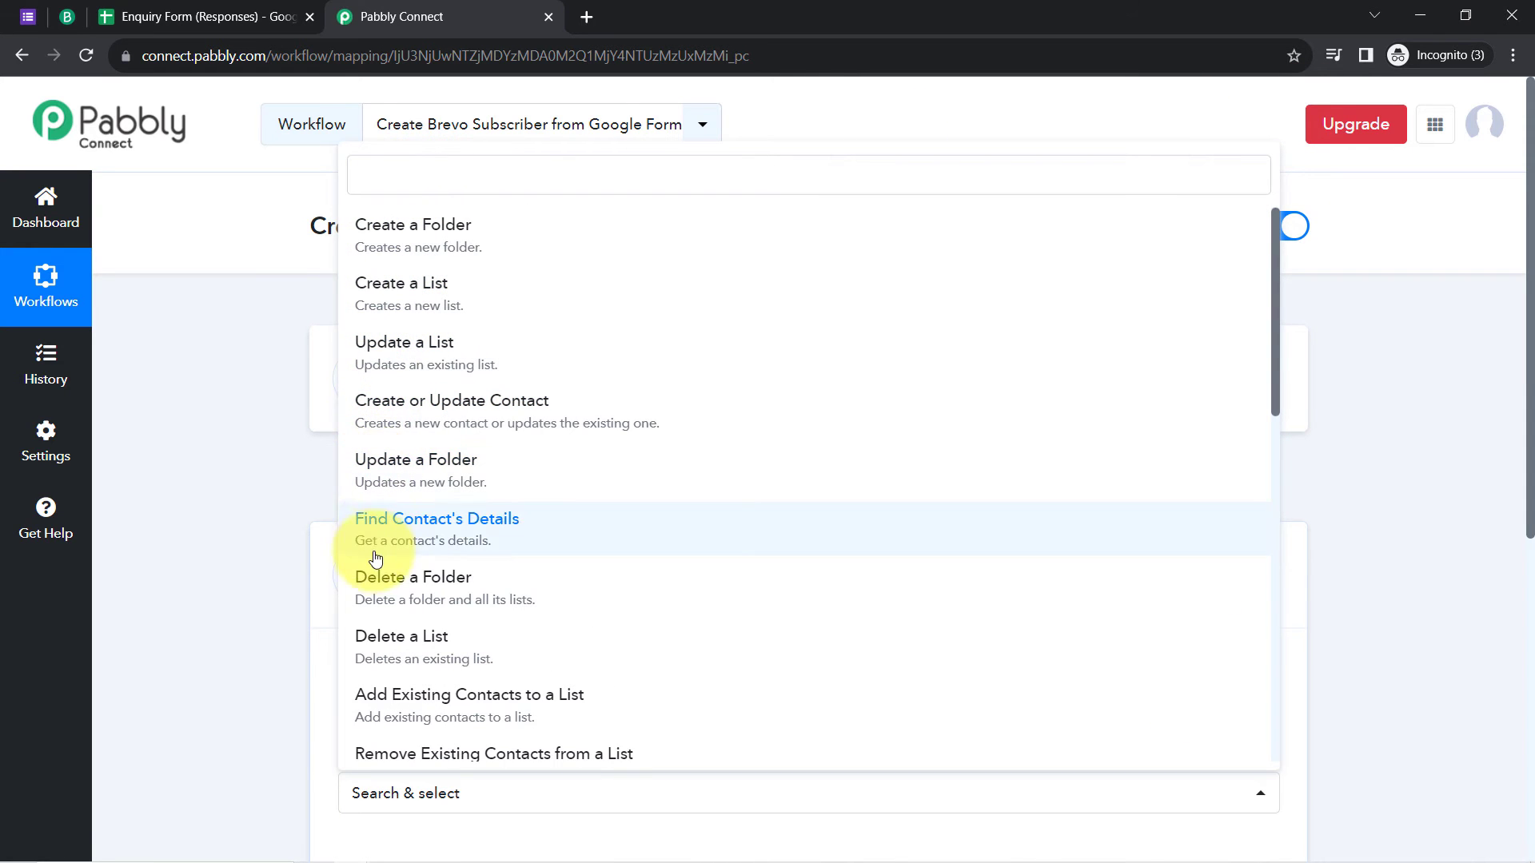
left_click(447, 419)
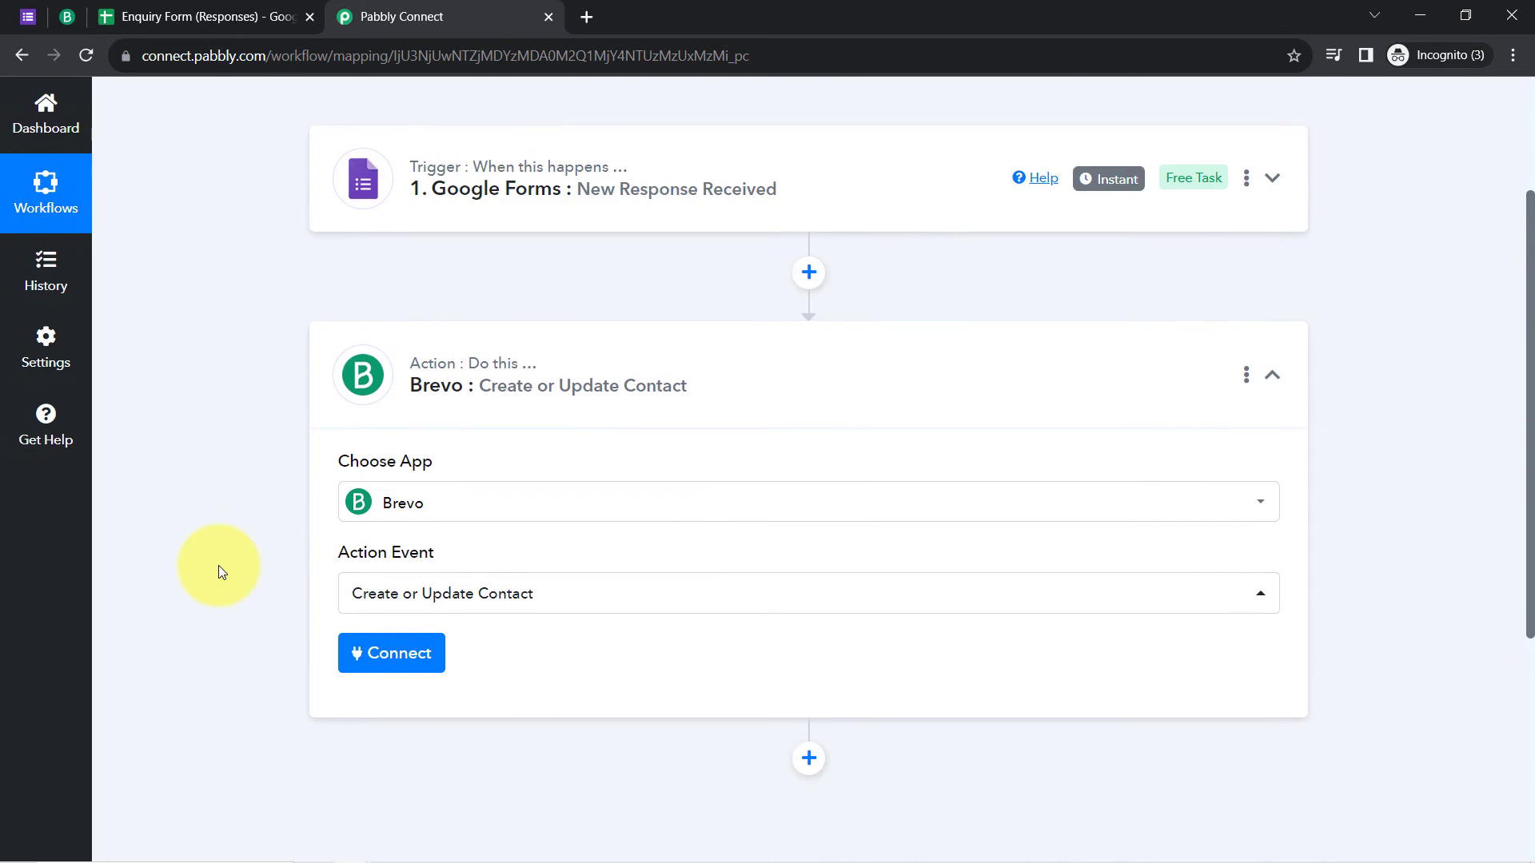
scroll(319, 480, "down", 5)
Step: Start a new Brevo connection and review its Domain and API Key fields
left_click(388, 266)
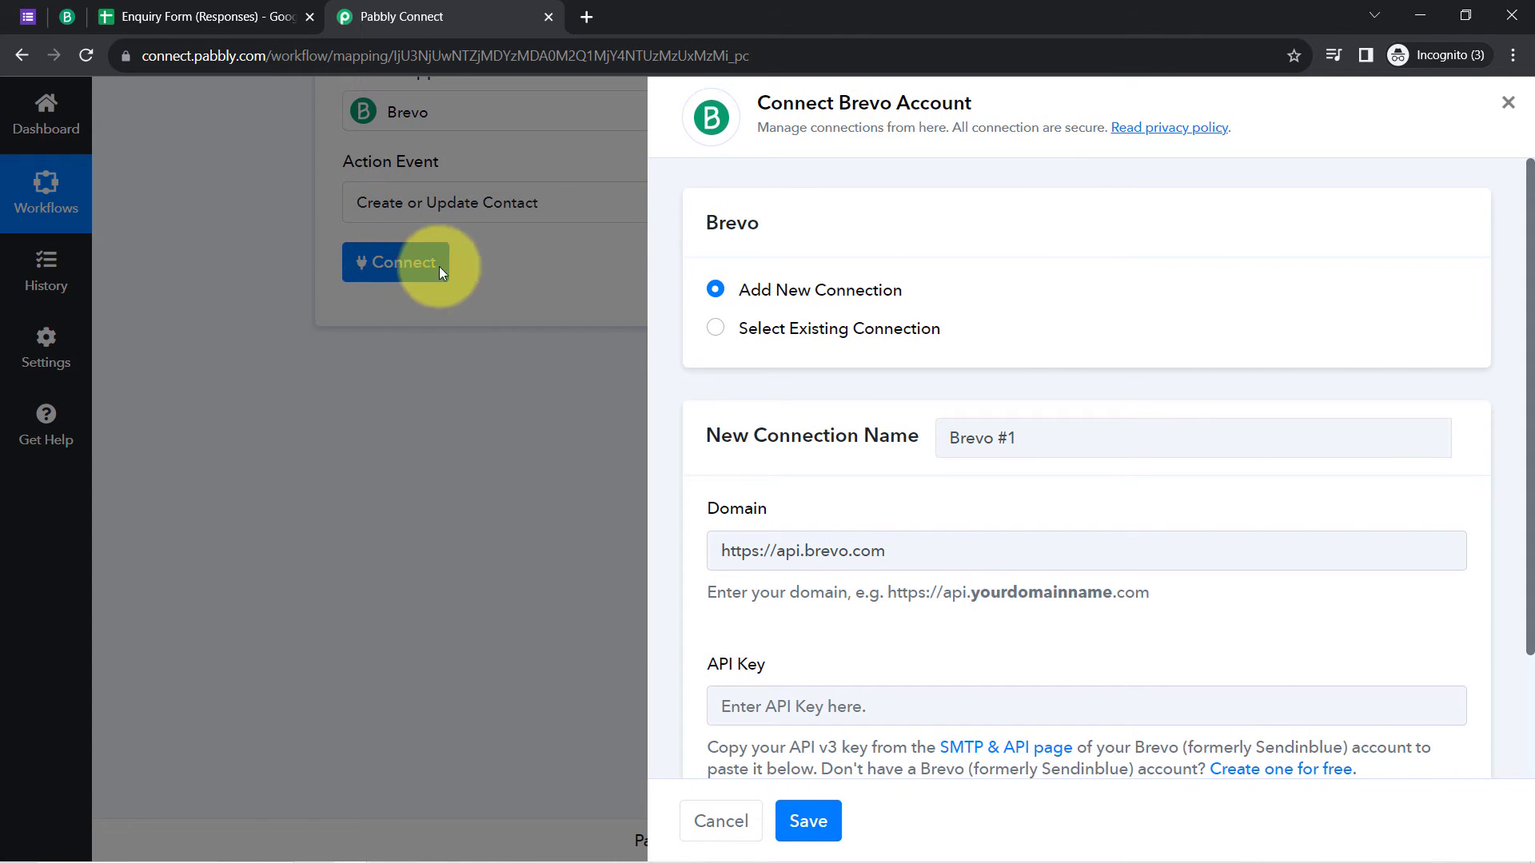
left_click_drag(770, 104, 953, 104)
left_click(815, 385)
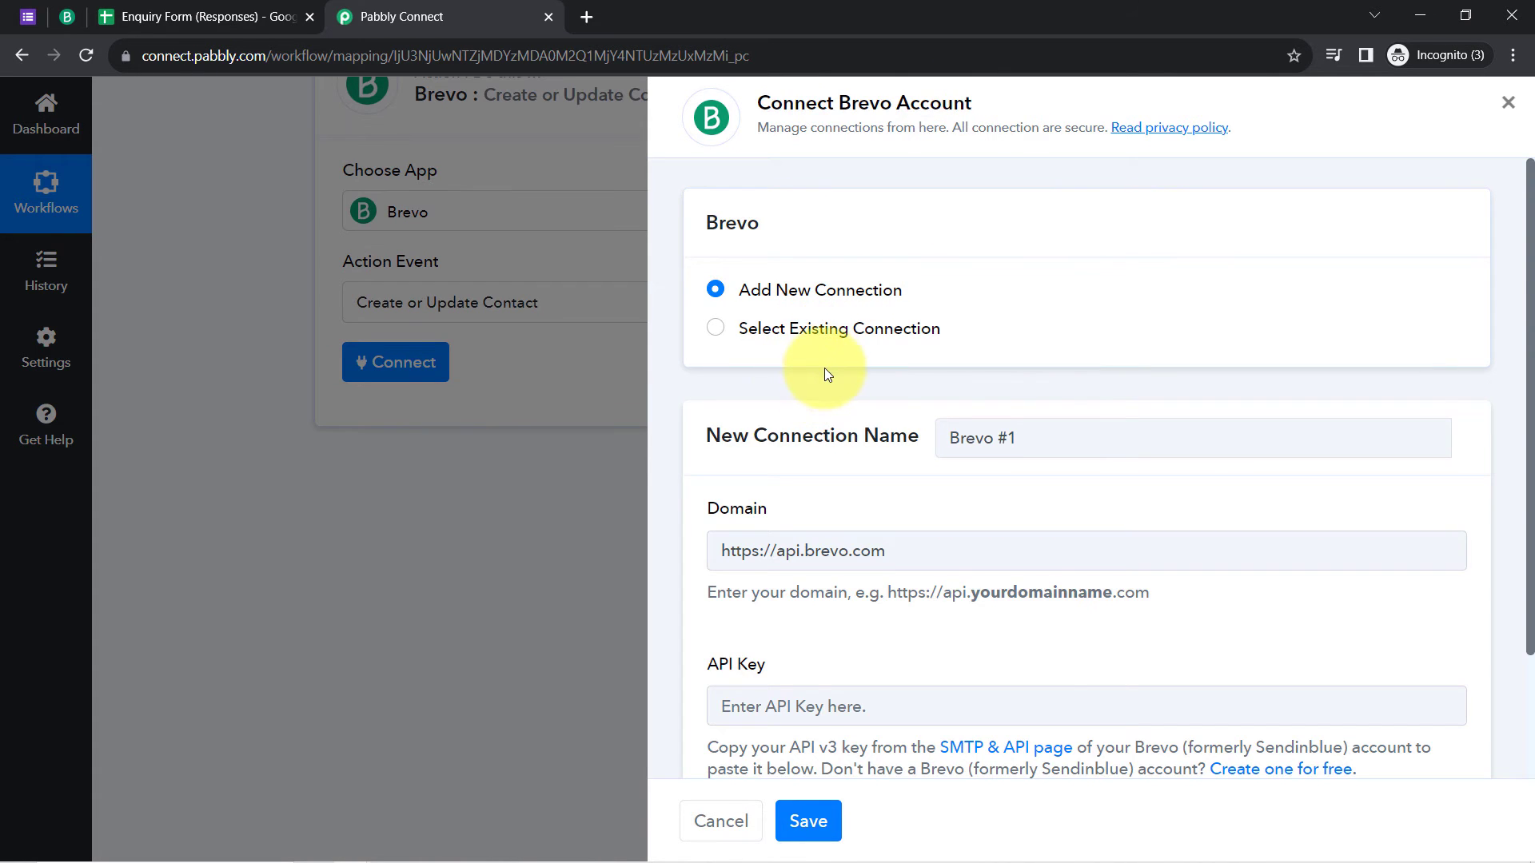
scroll(824, 364, "down", 2)
left_click_drag(730, 357, 786, 362)
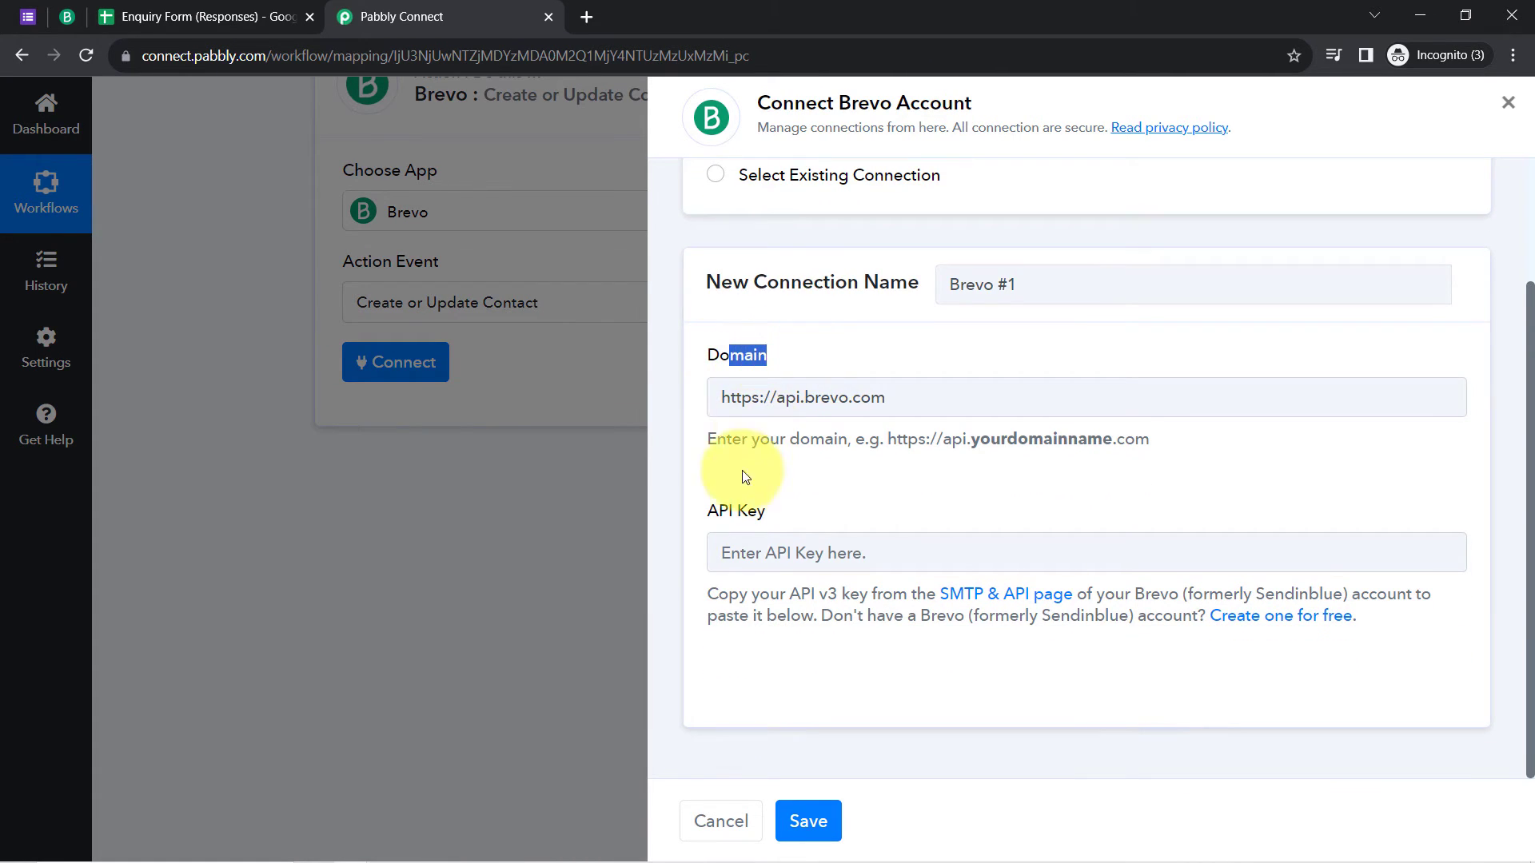
left_click(718, 521)
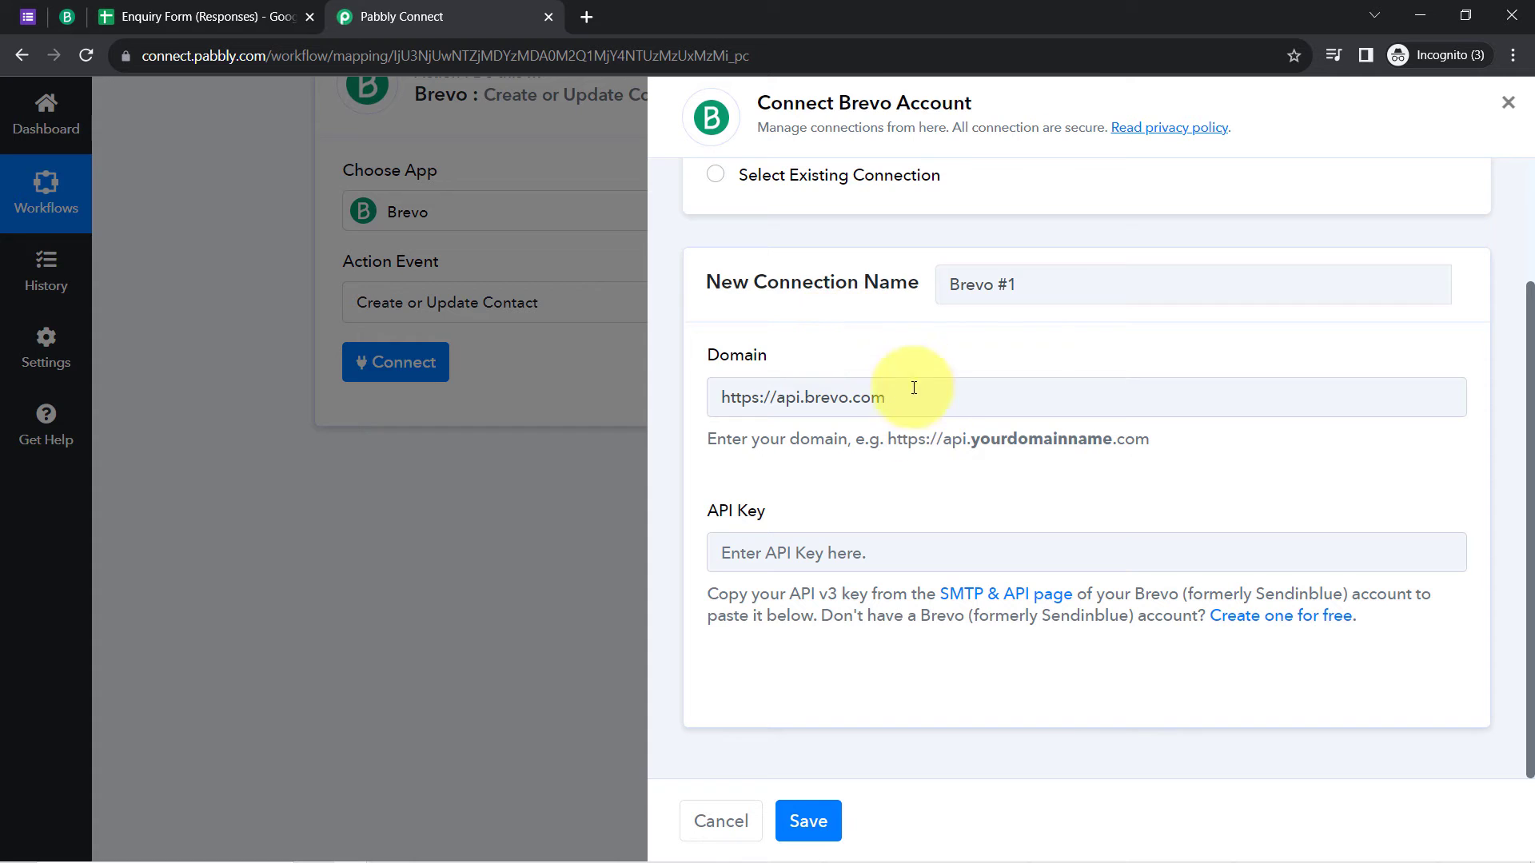
triple_click(808, 398)
left_click(804, 397)
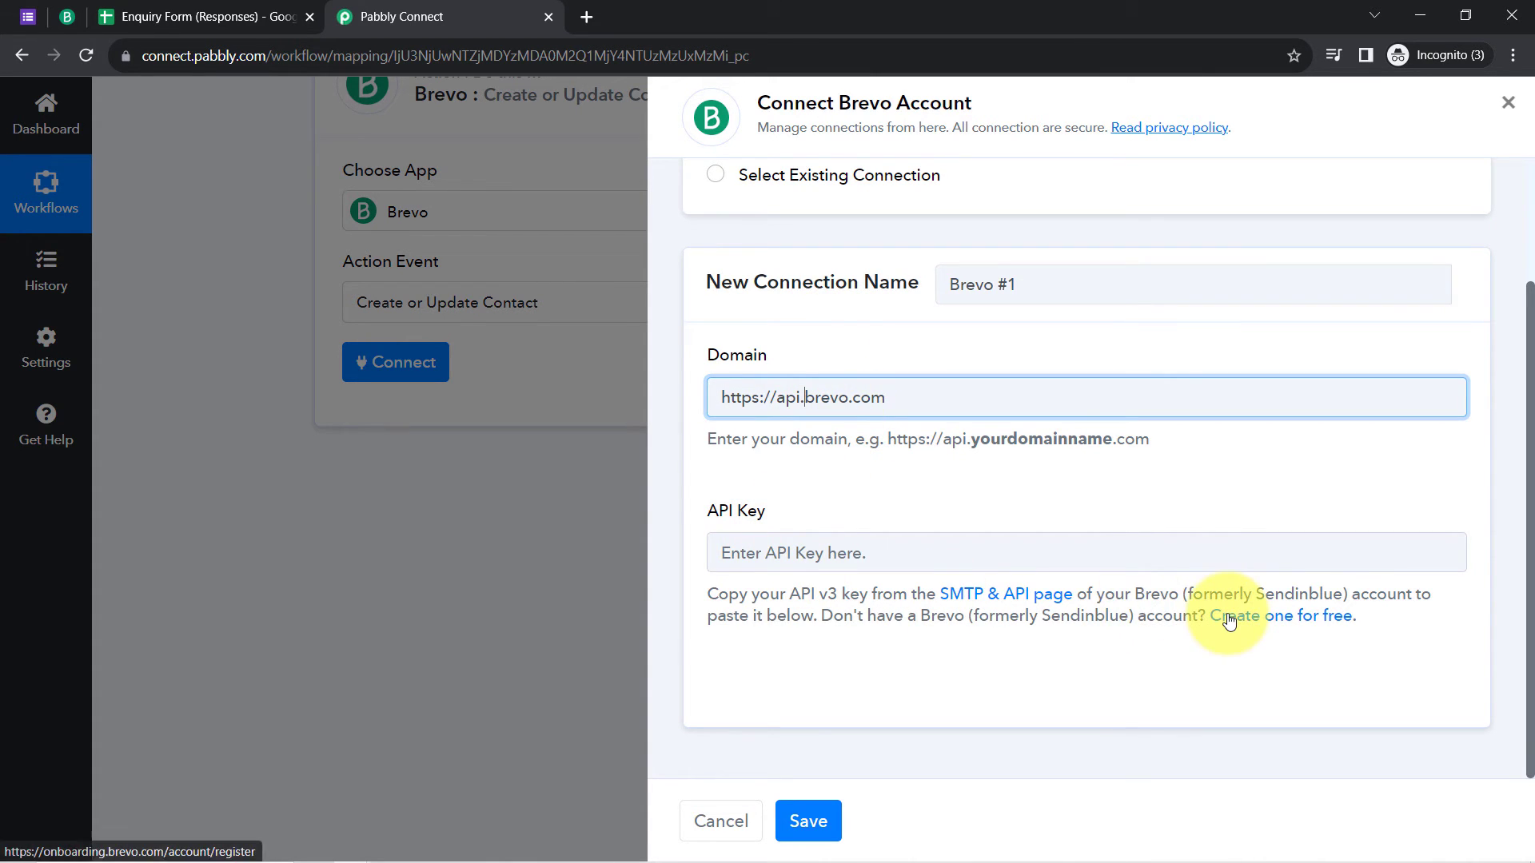
Step: Open the 'Create one for free' Brevo link in a new tab
left_click_drag(917, 589, 1062, 632)
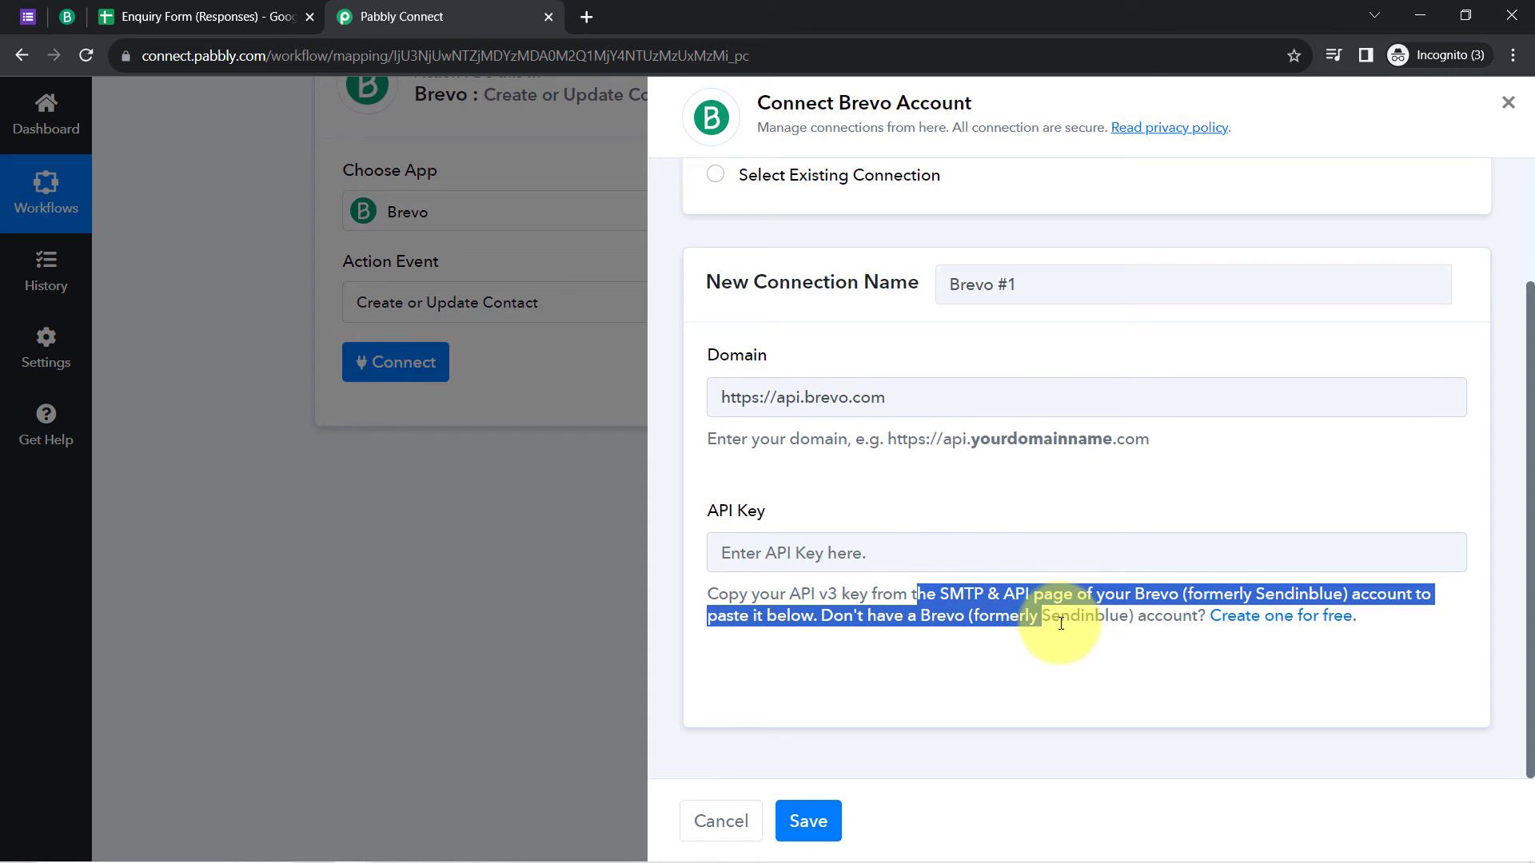
left_click(1059, 632)
right_click(1273, 622)
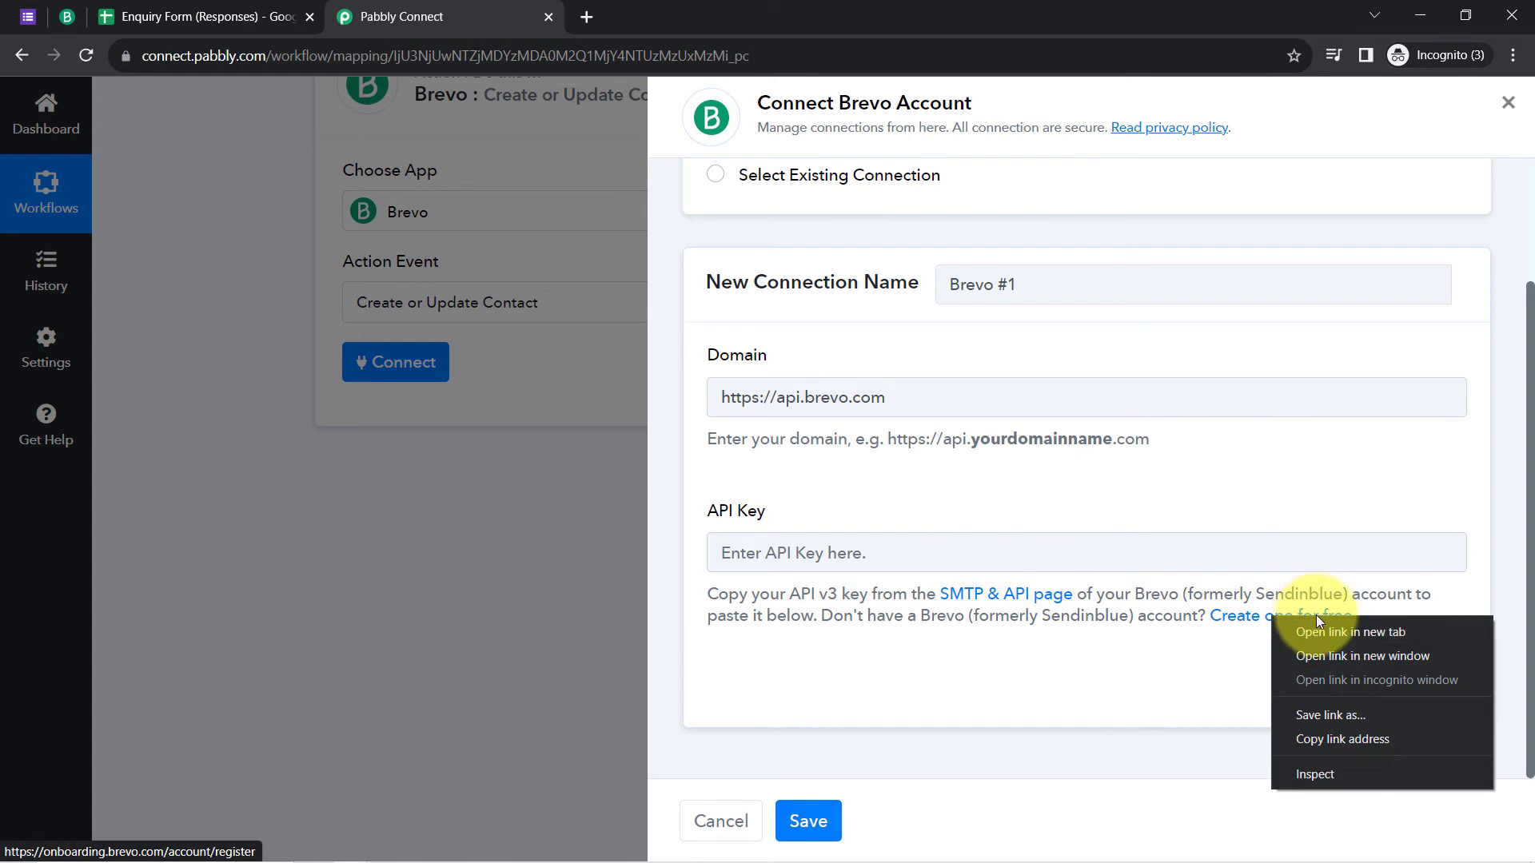
left_click(1321, 625)
Step: On Brevo's SMTP & API page, create an API key named 'Test New Key' and copy it
left_click(684, 16)
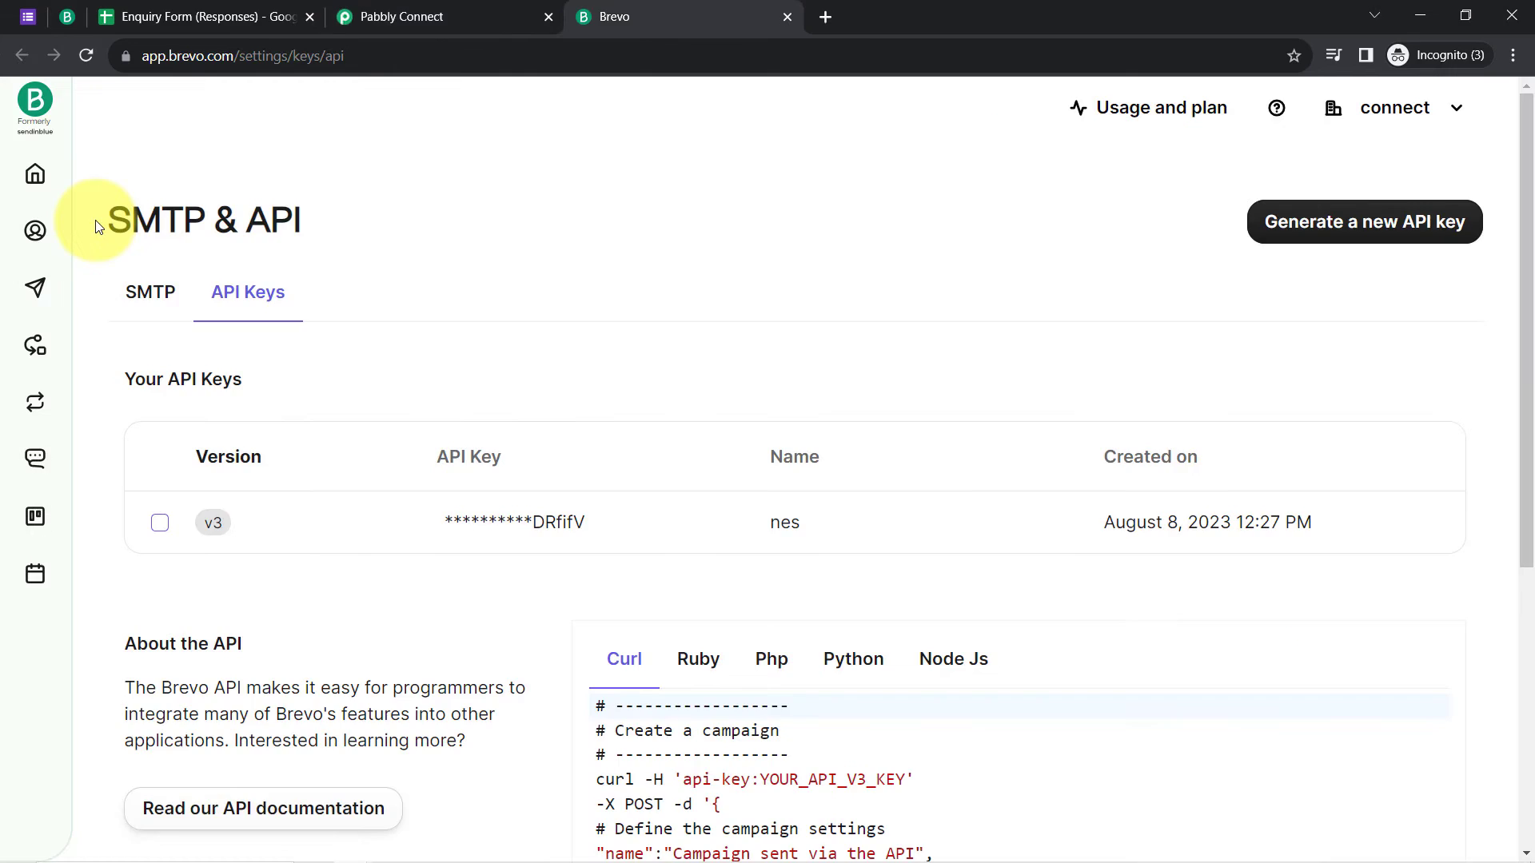
left_click_drag(110, 217, 294, 218)
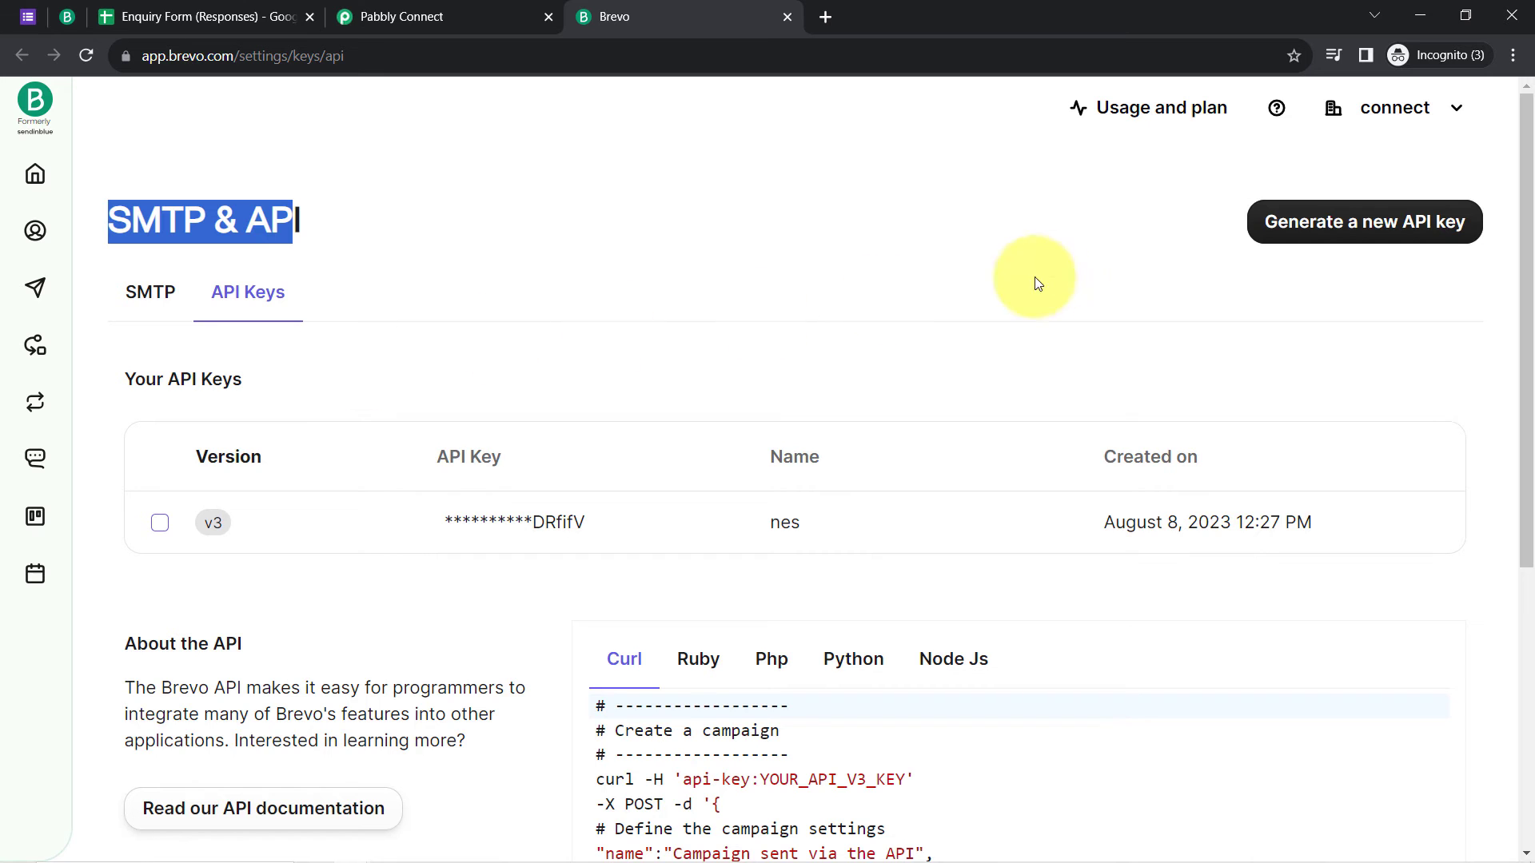
left_click(1369, 224)
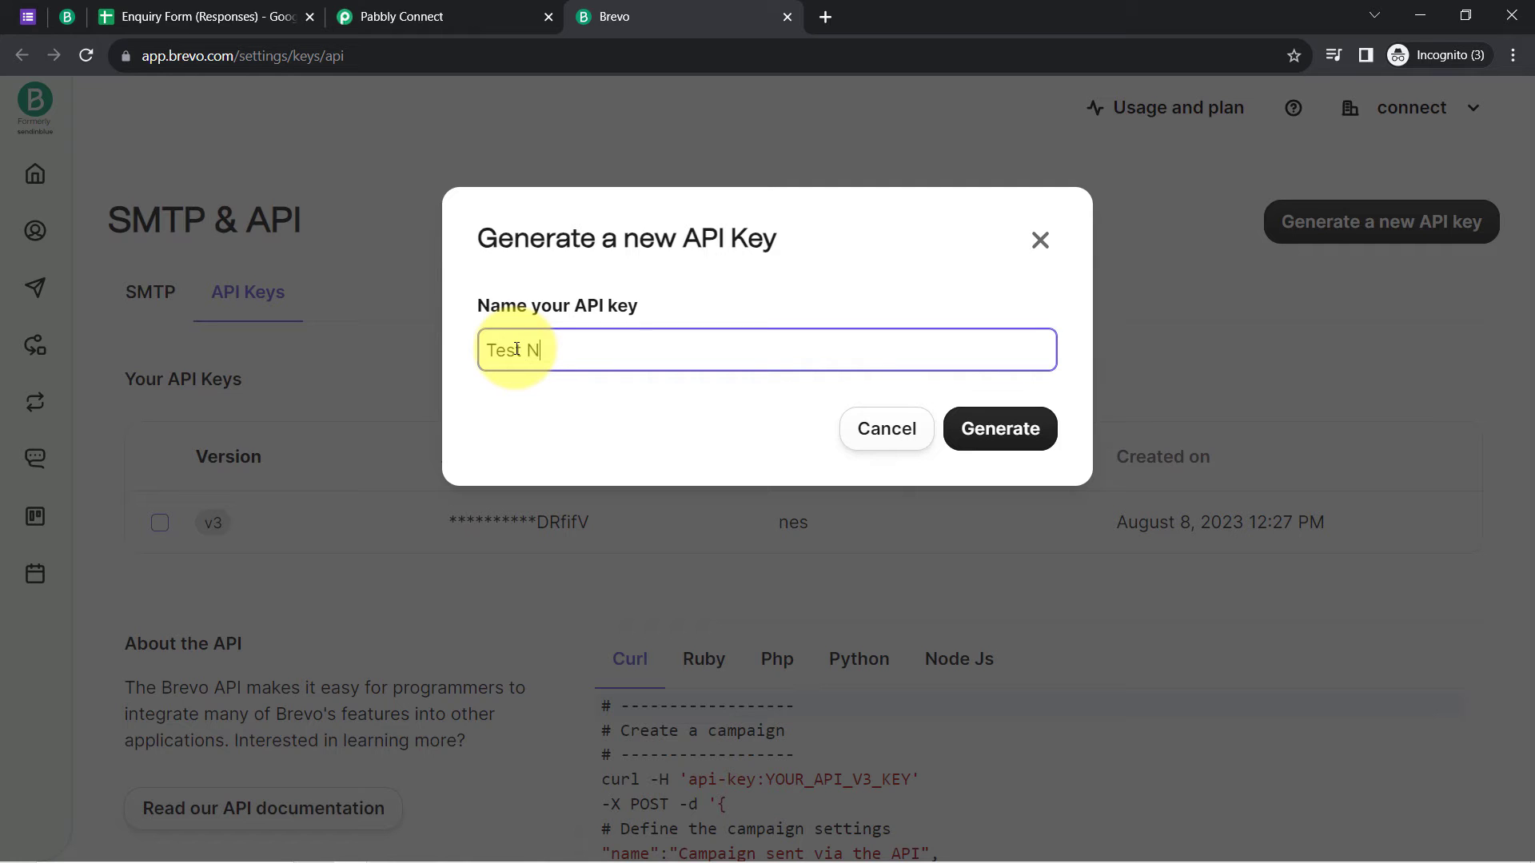
type("Test New")
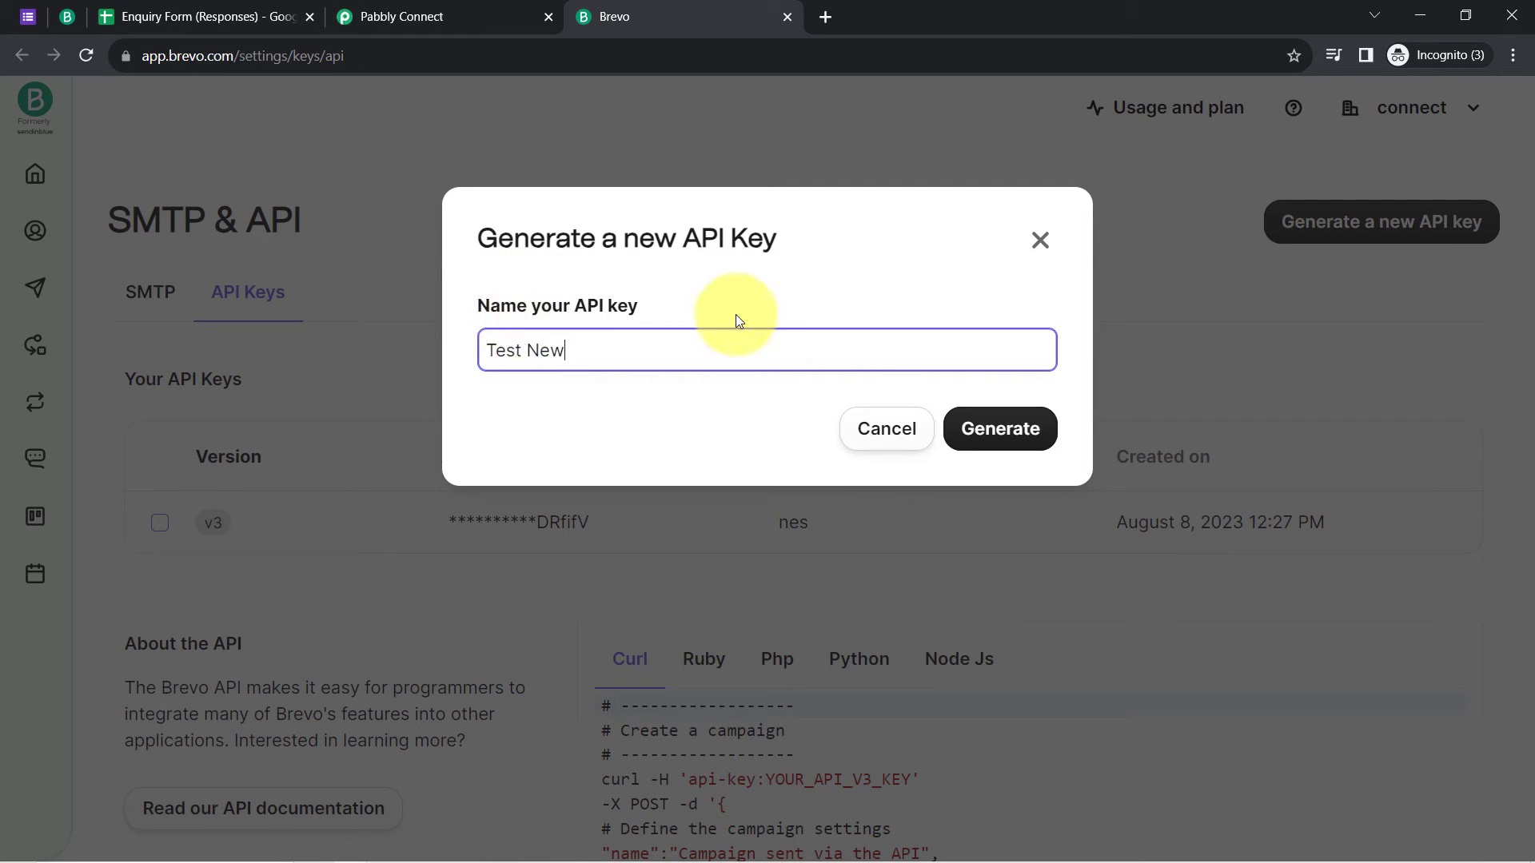
type(" Key")
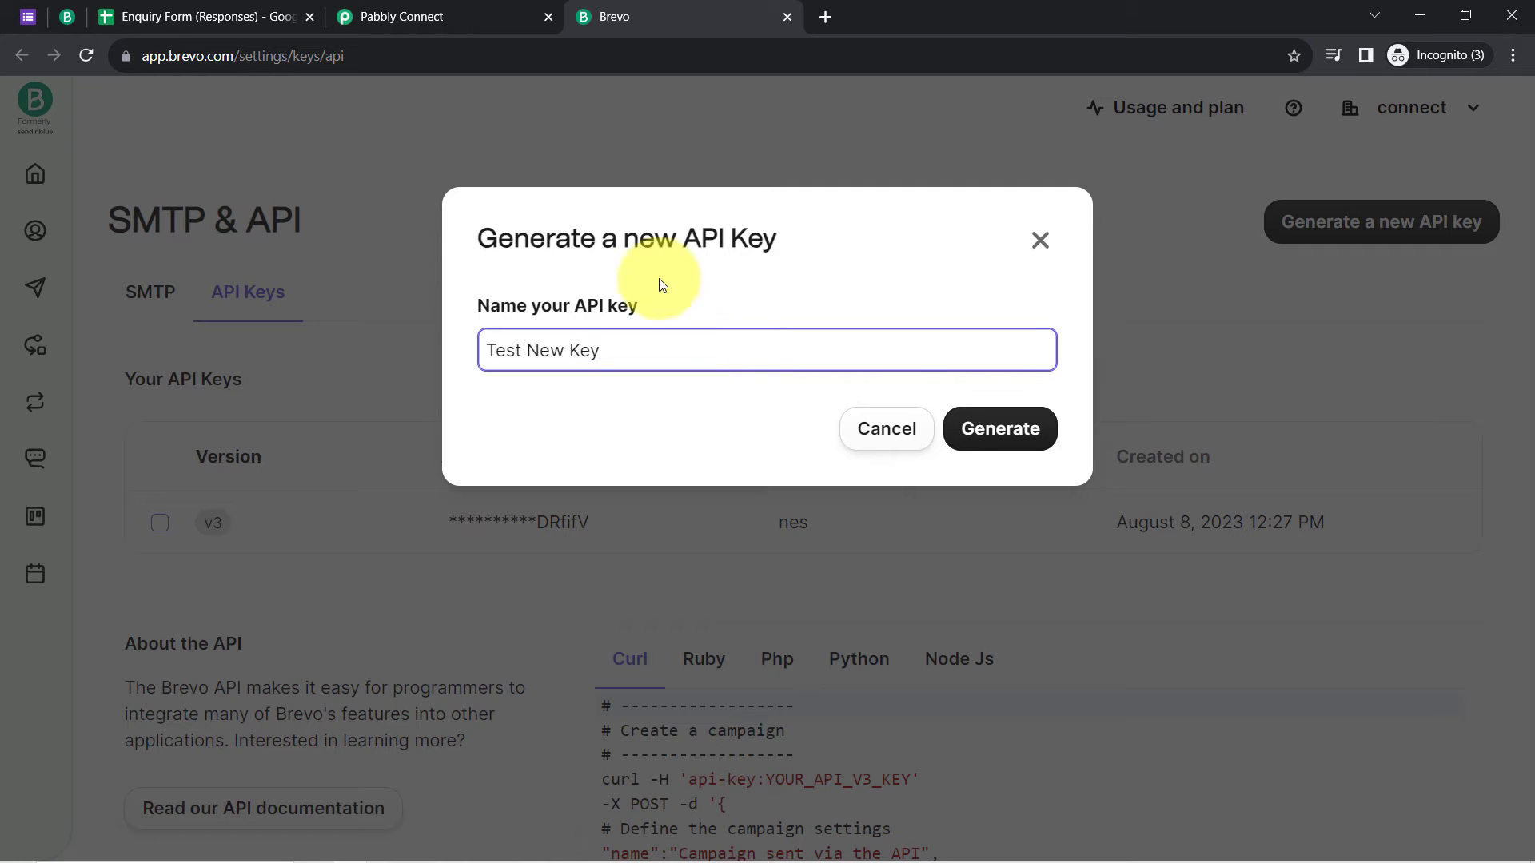
left_click(1005, 432)
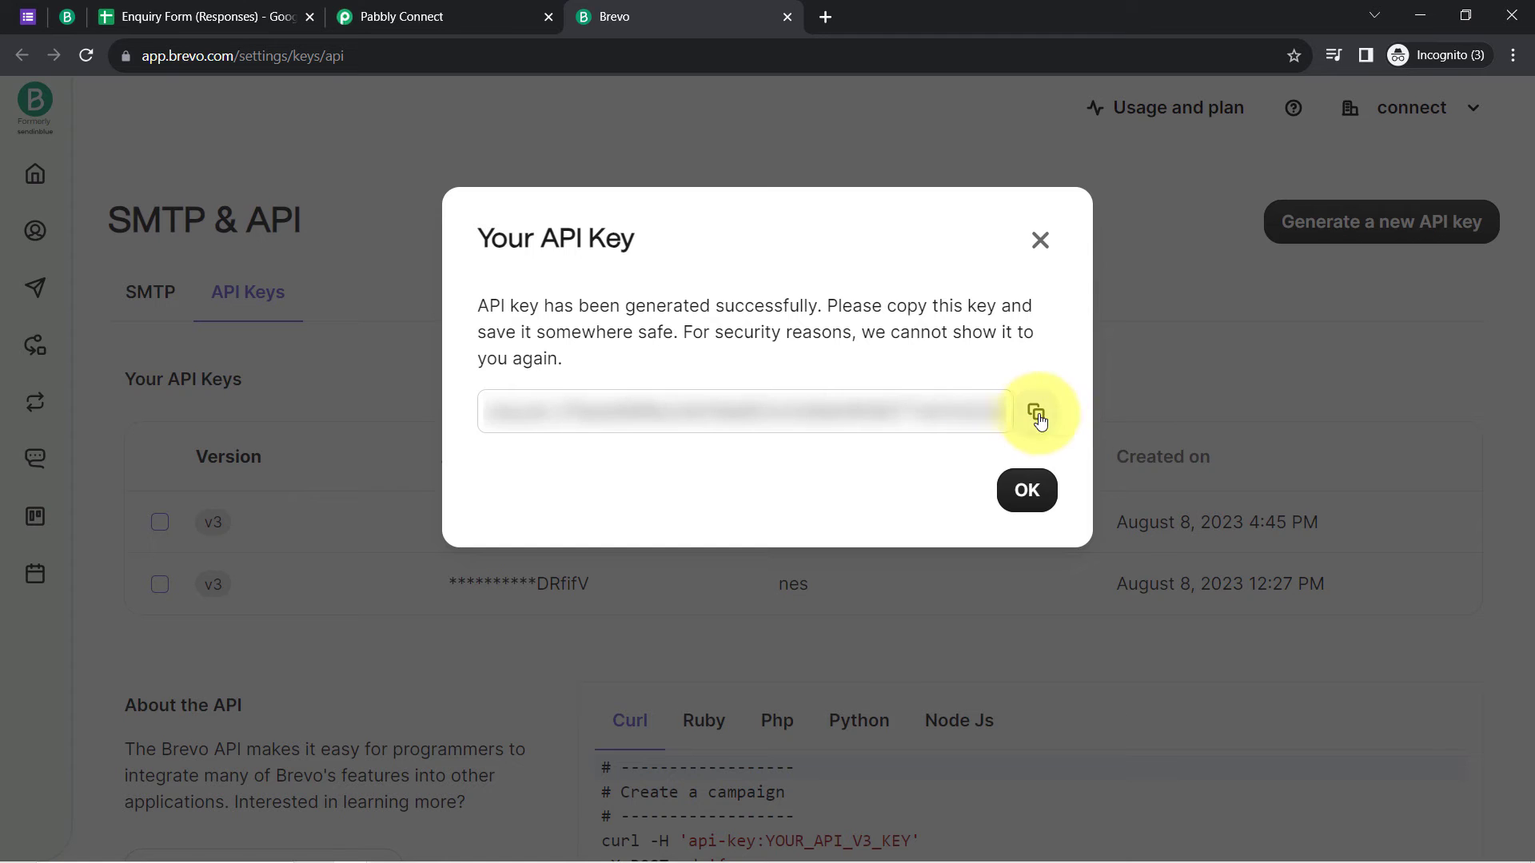
left_click(1037, 416)
left_click(1027, 529)
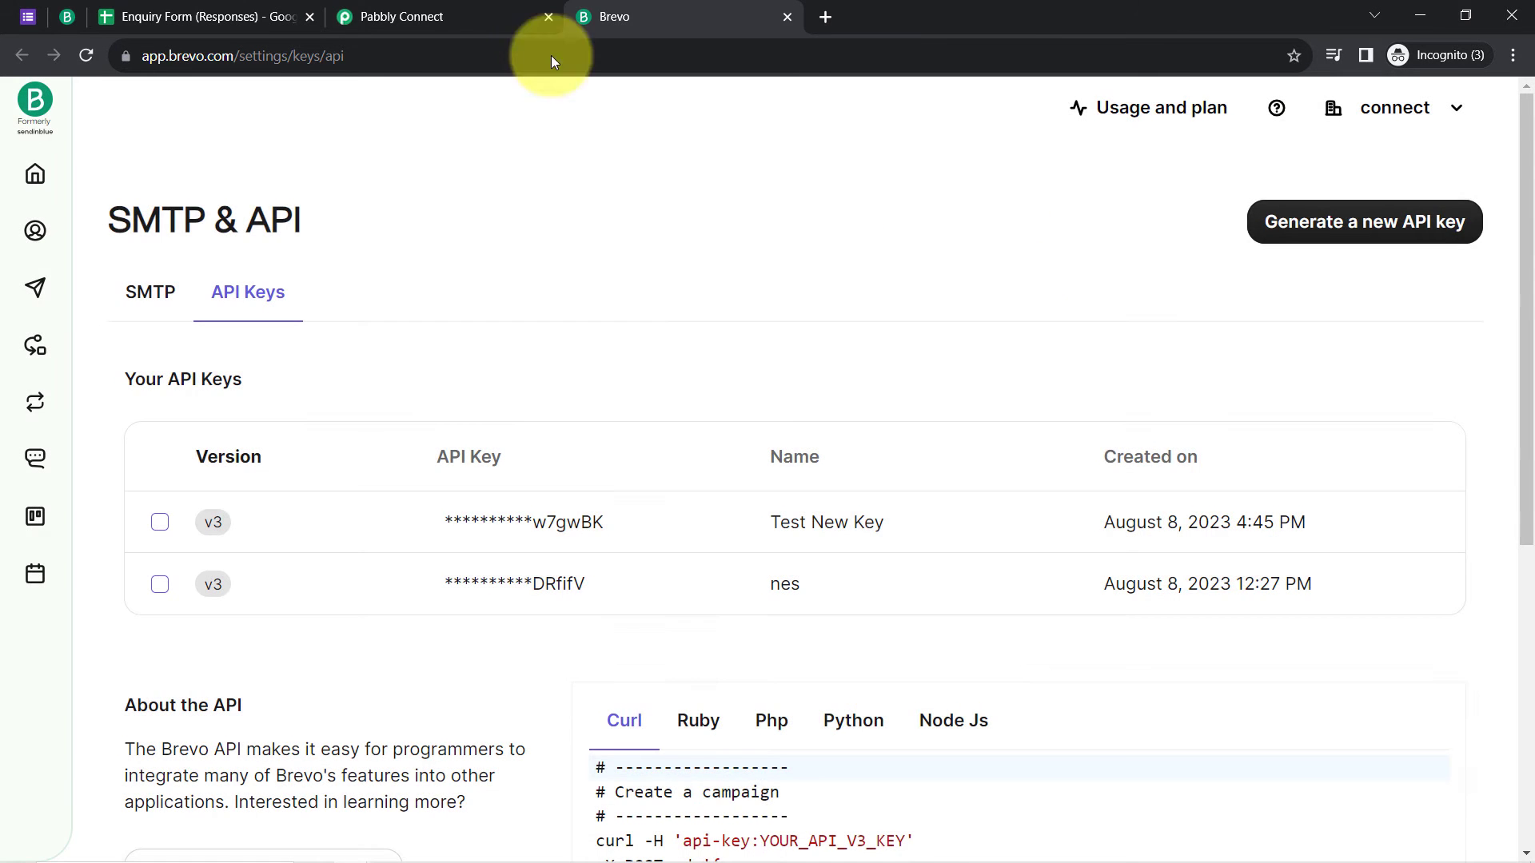
left_click(462, 10)
Step: Paste the copied key into the API Key field and save, revealing Email and List(s) fields
left_click(768, 553)
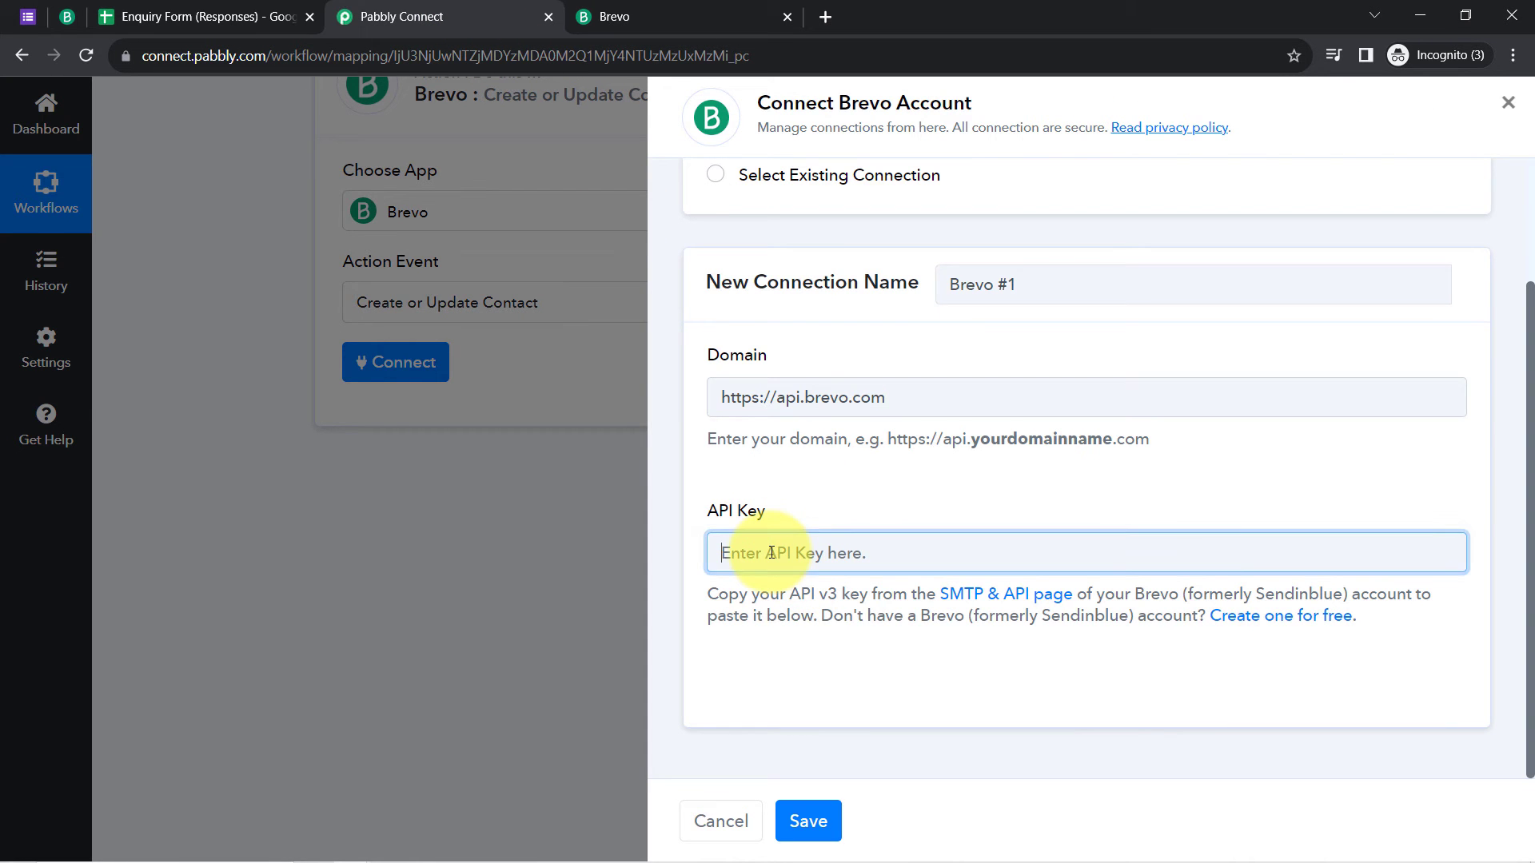
key("ctrl+v")
left_click(809, 821)
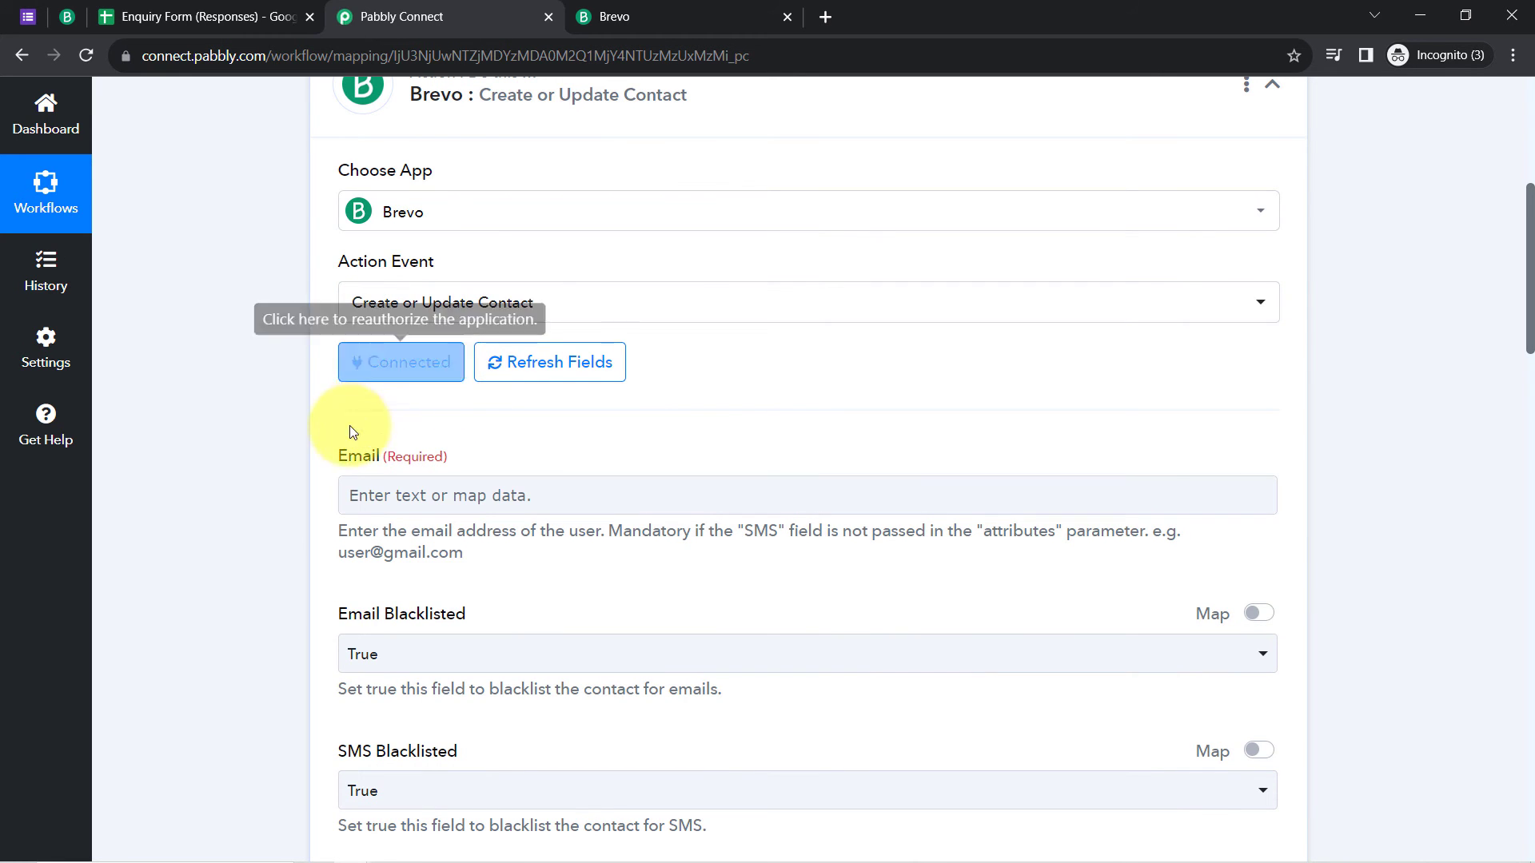
left_click_drag(349, 432, 379, 454)
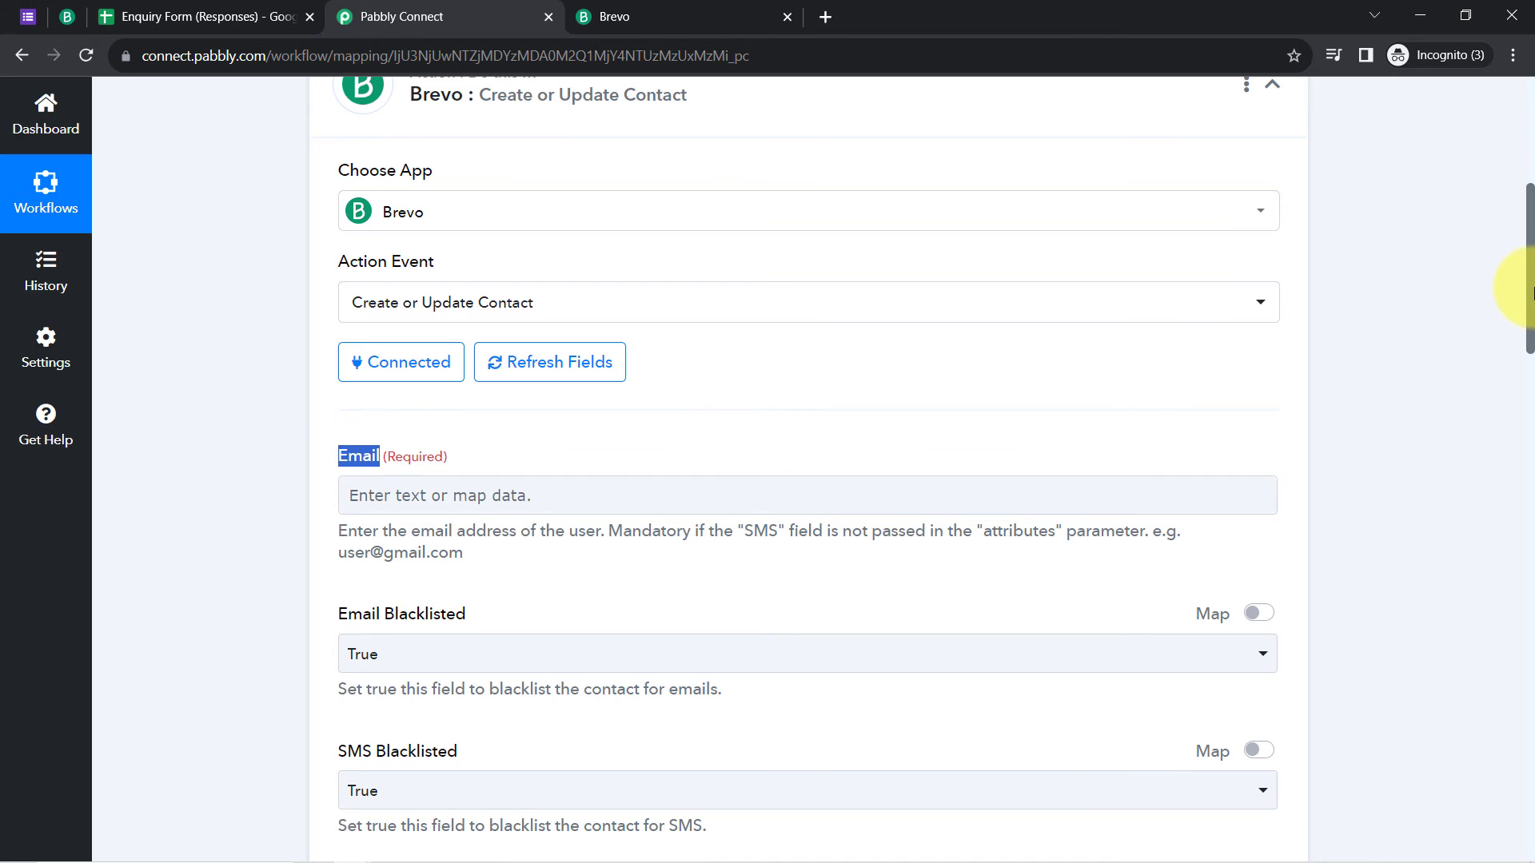
left_click_drag(1527, 355, 1511, 325)
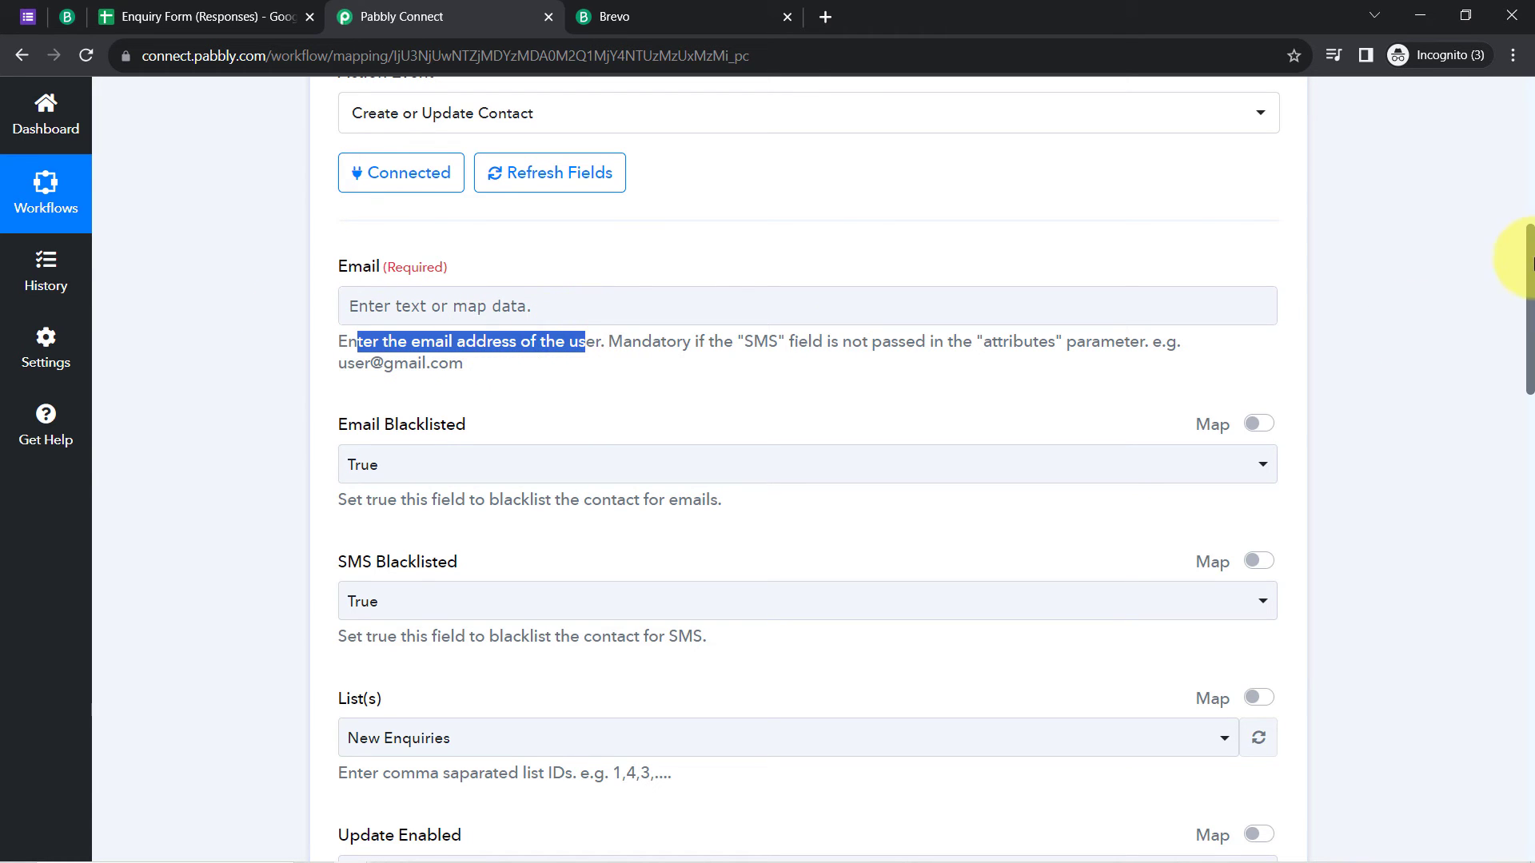
left_click_drag(1531, 296, 1530, 152)
Step: Map the Google Forms response's Email answer into the Brevo Email field
left_click(782, 368)
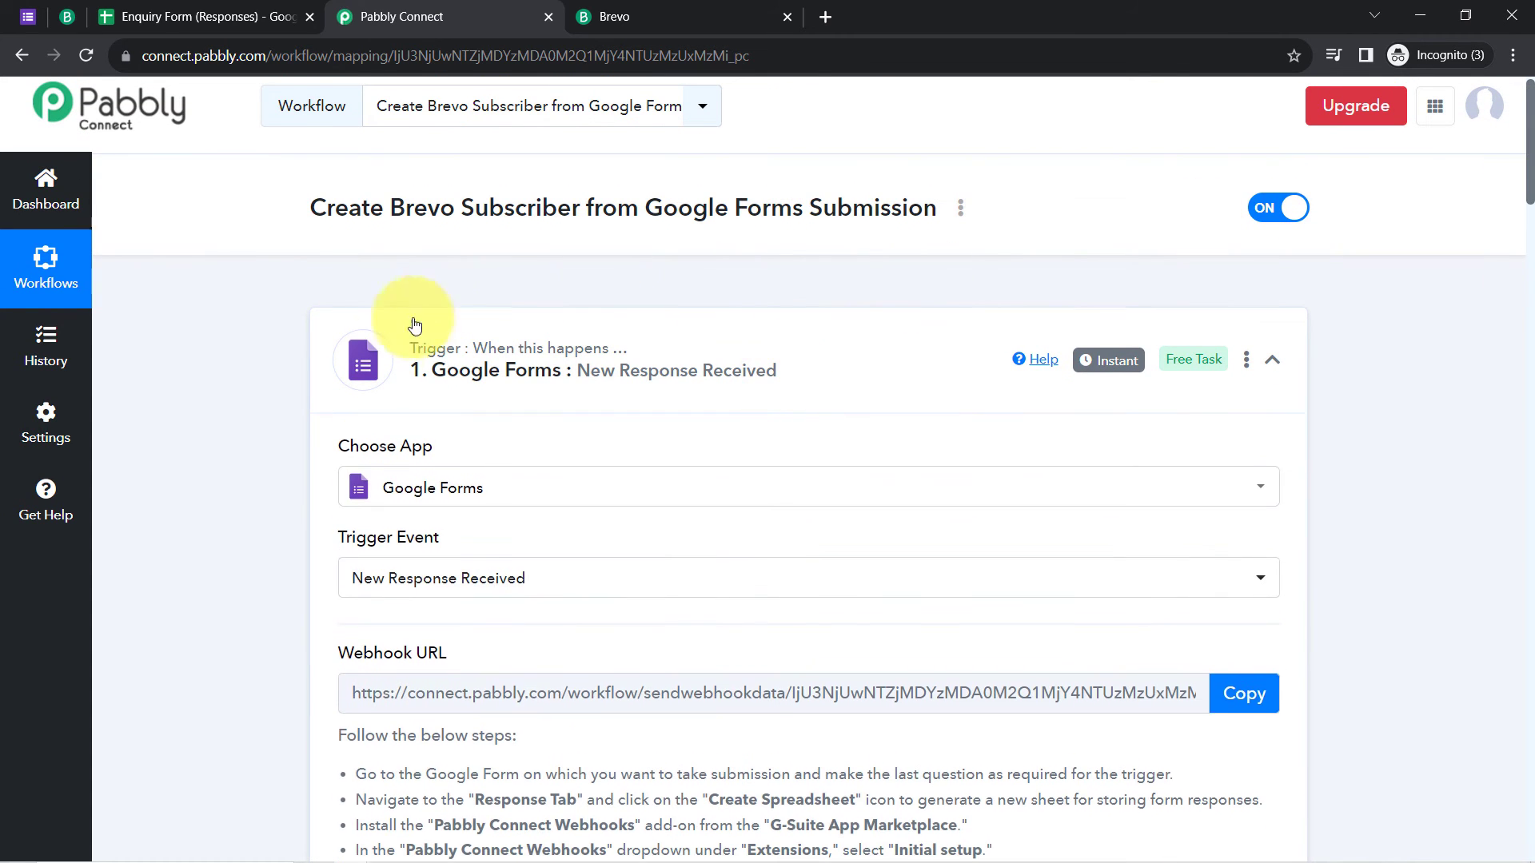
scroll(259, 472, "down", 10)
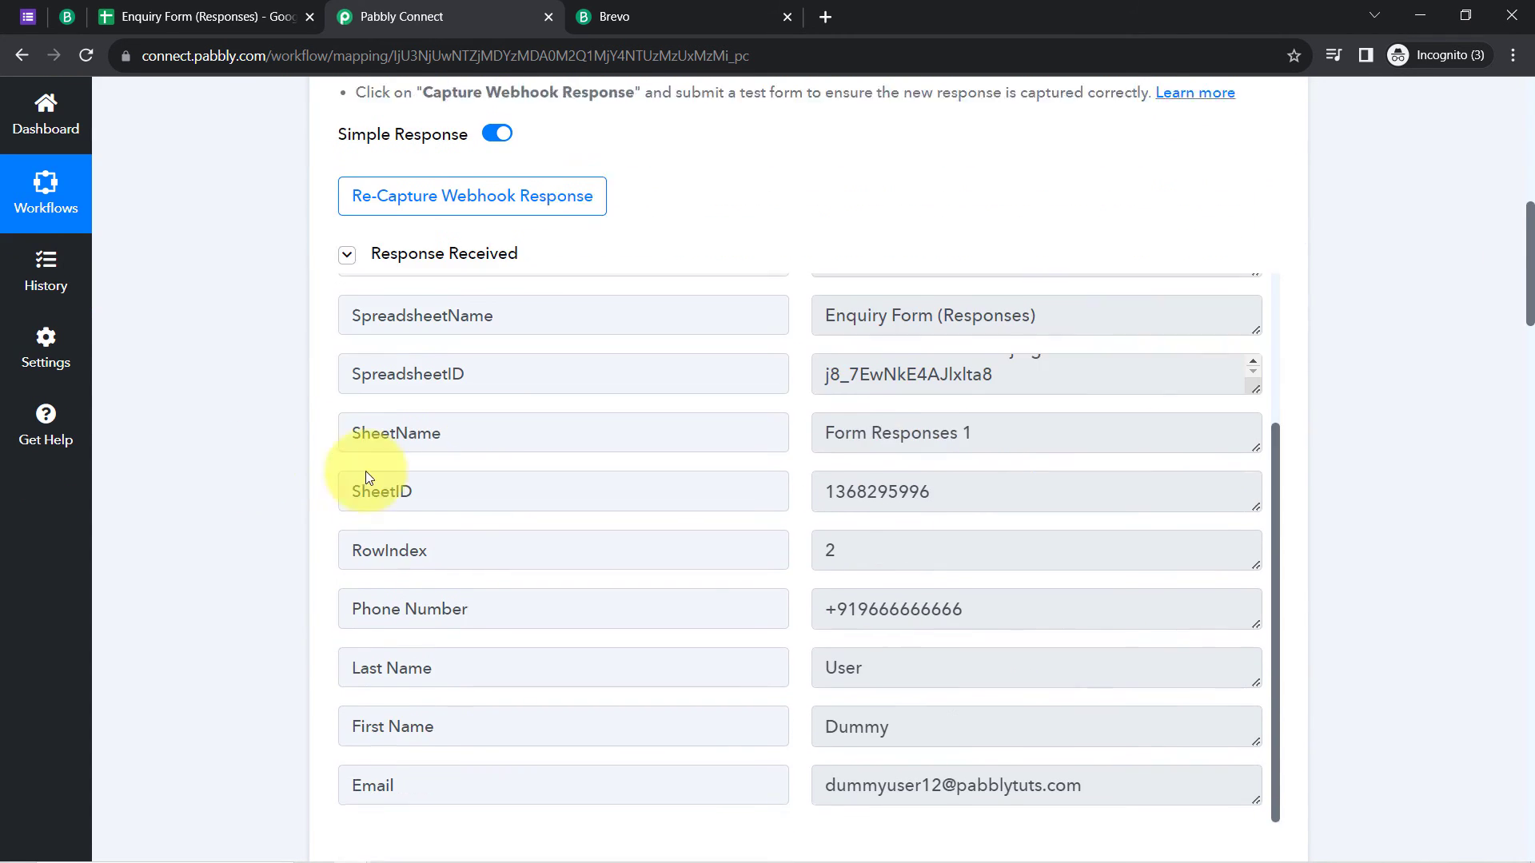
scroll(959, 511, "down", 4)
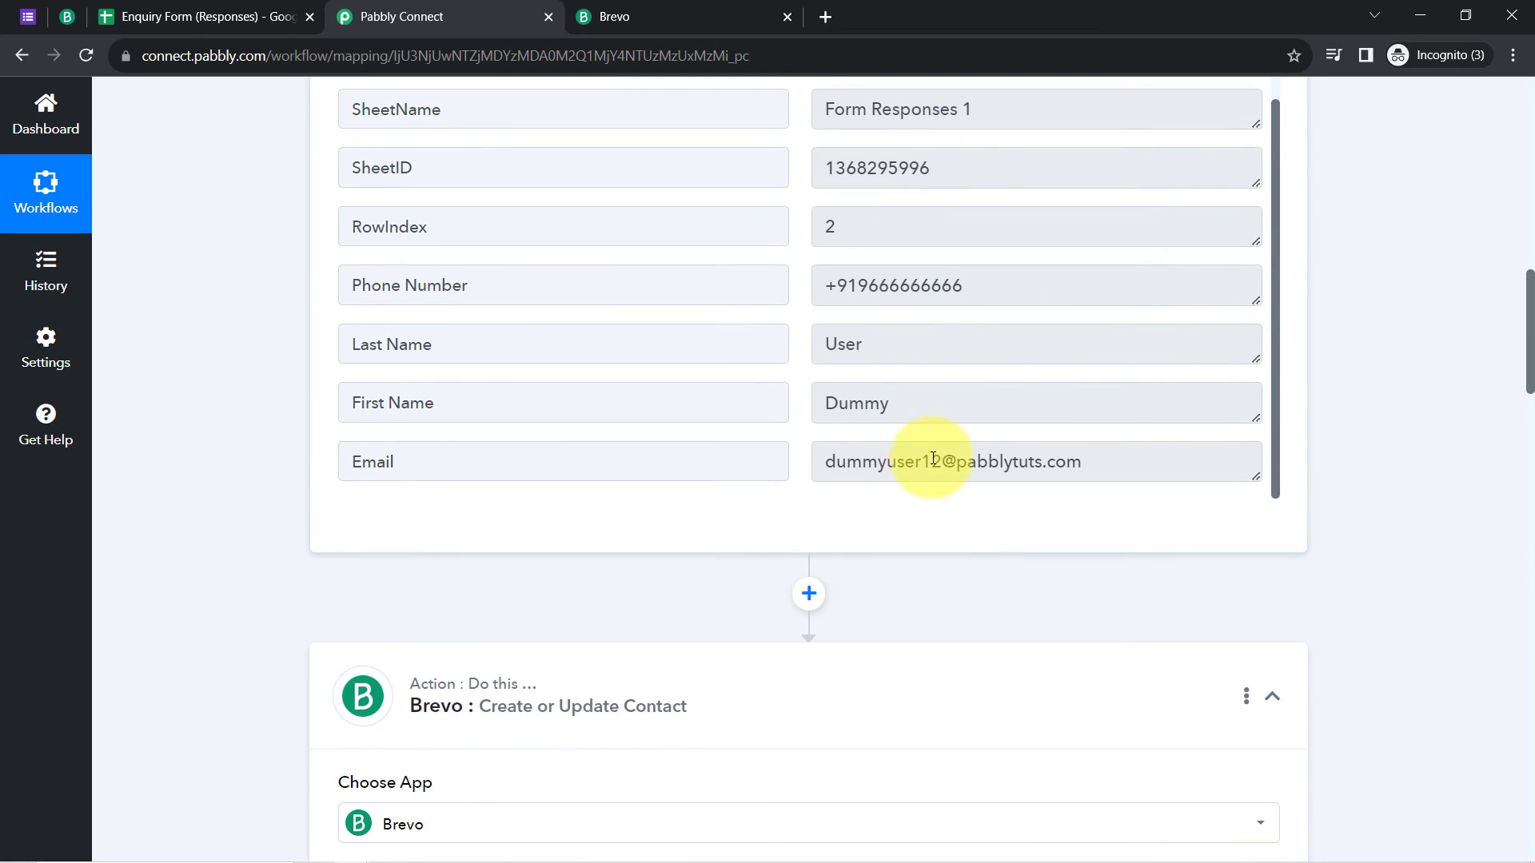
triple_click(933, 462)
left_click_drag(1531, 280, 1511, 428)
left_click(448, 190)
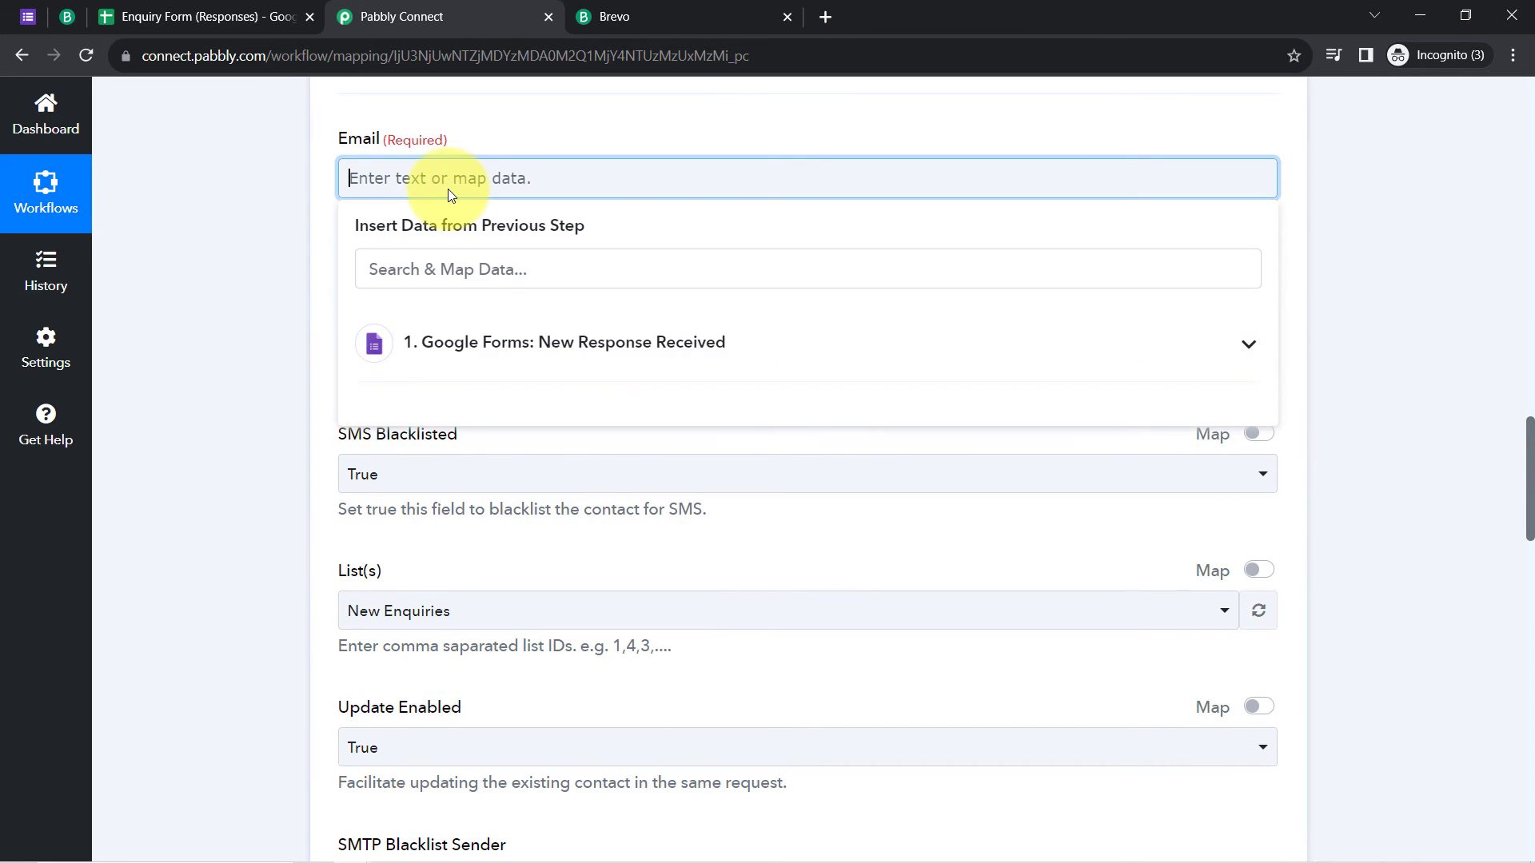
left_click(409, 340)
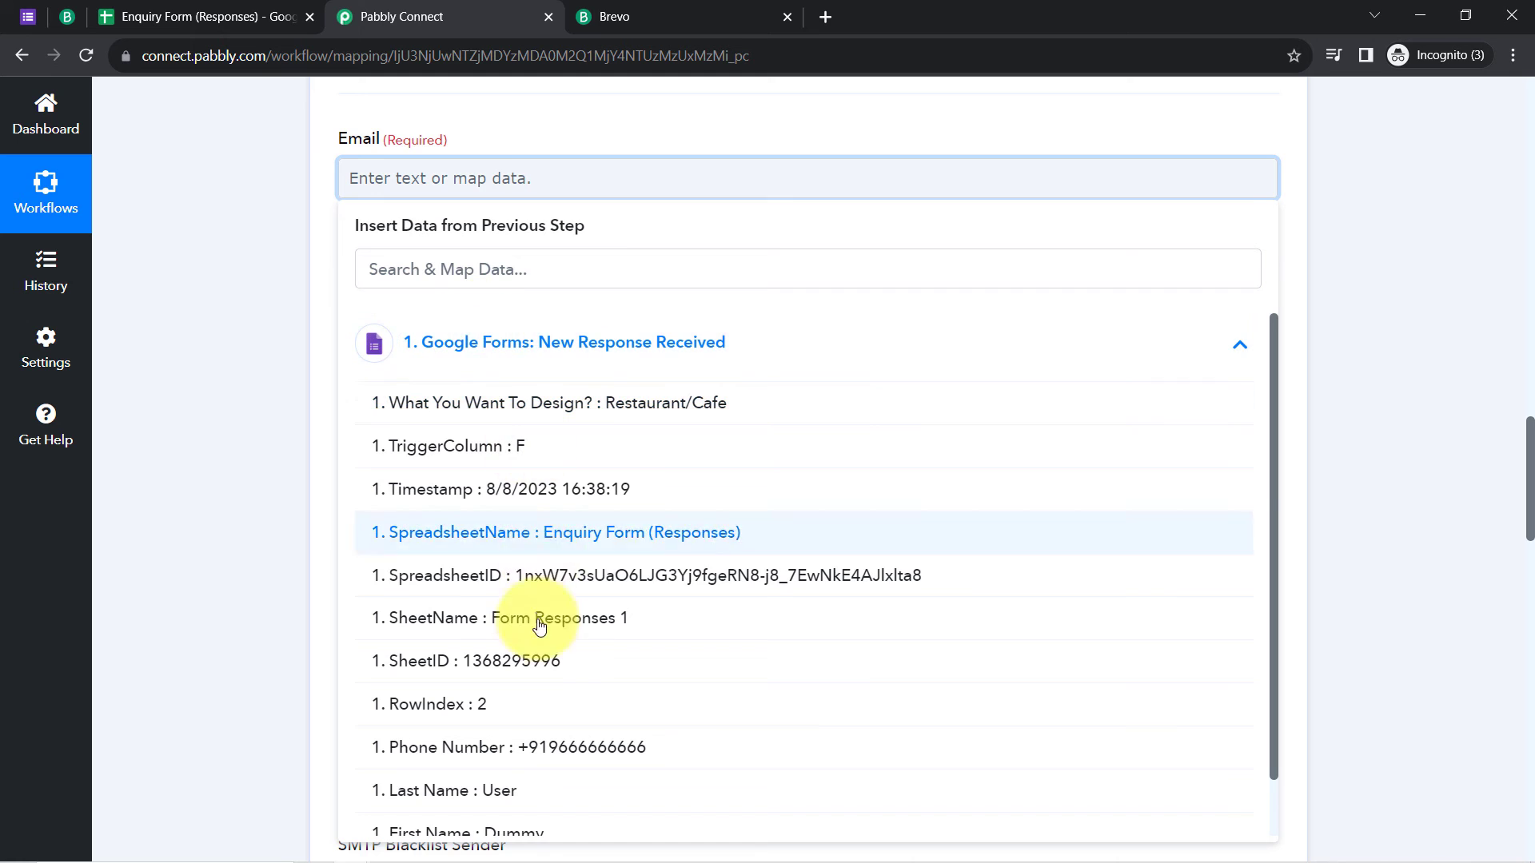
scroll(560, 639, "down", 1)
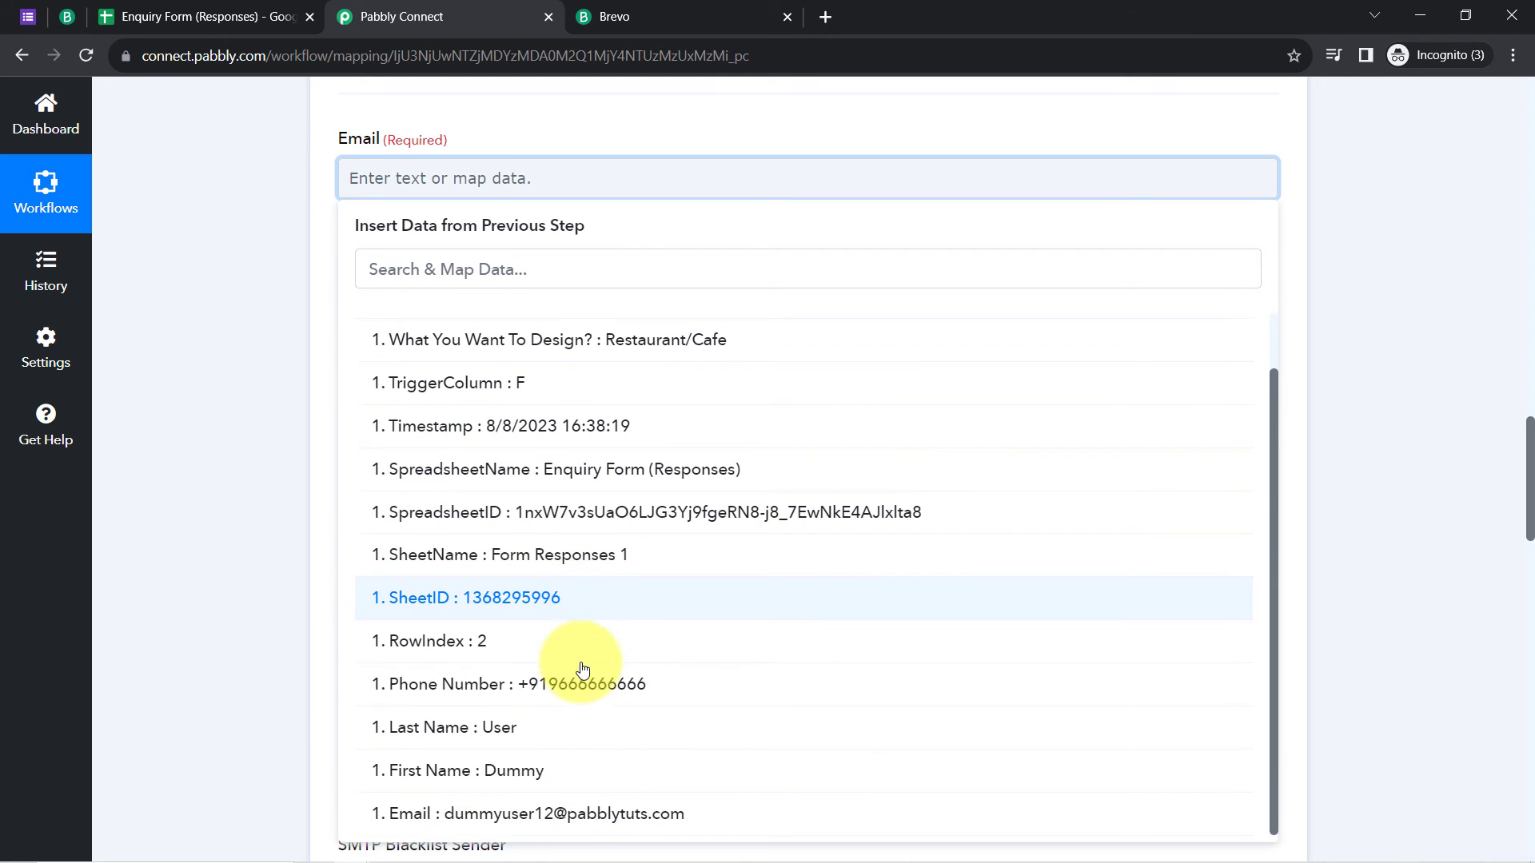
left_click(527, 813)
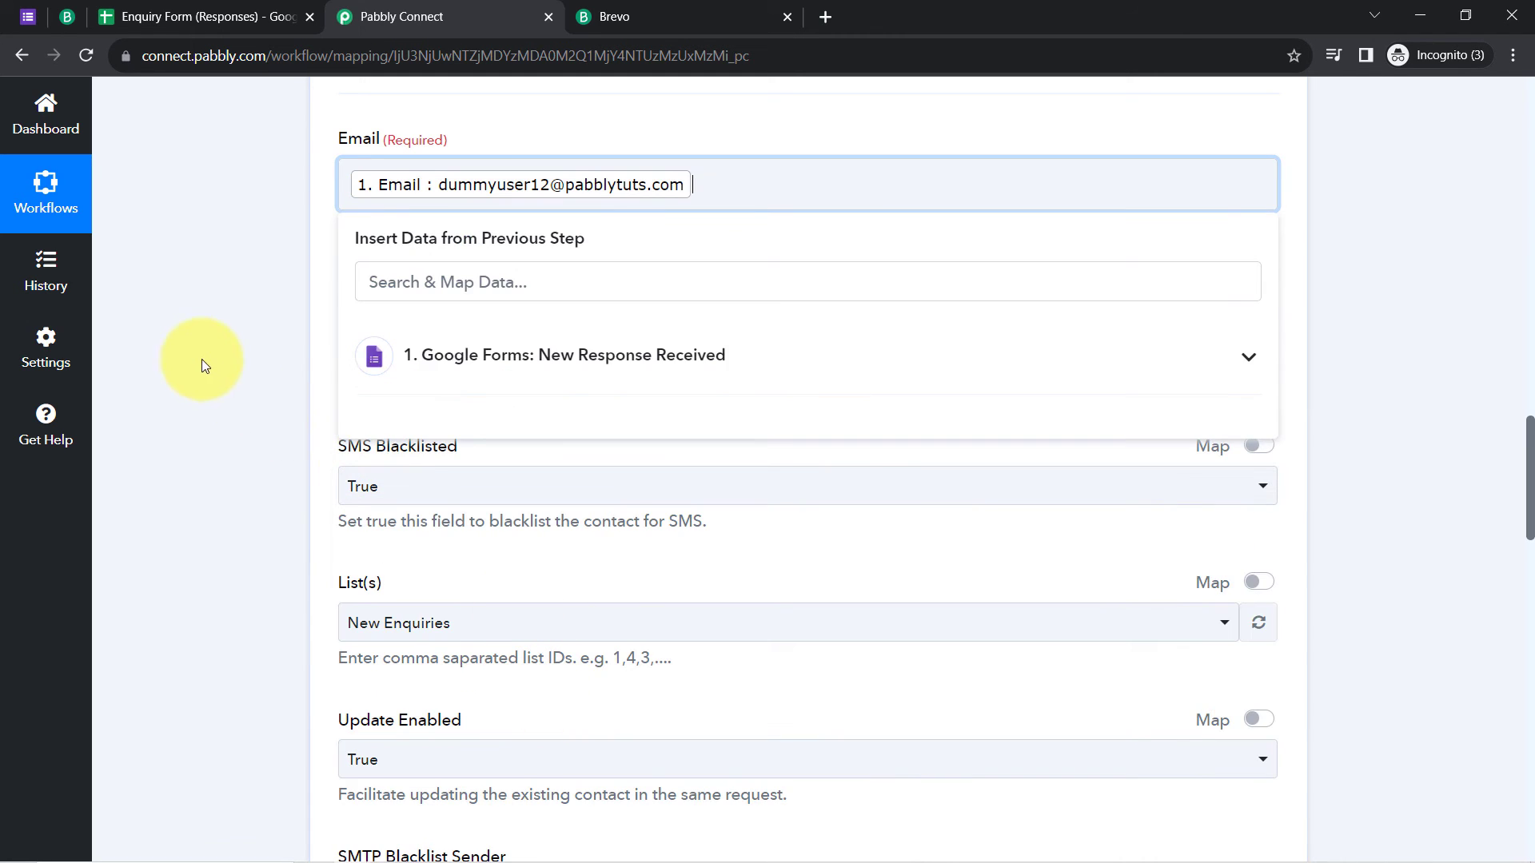
left_click(209, 339)
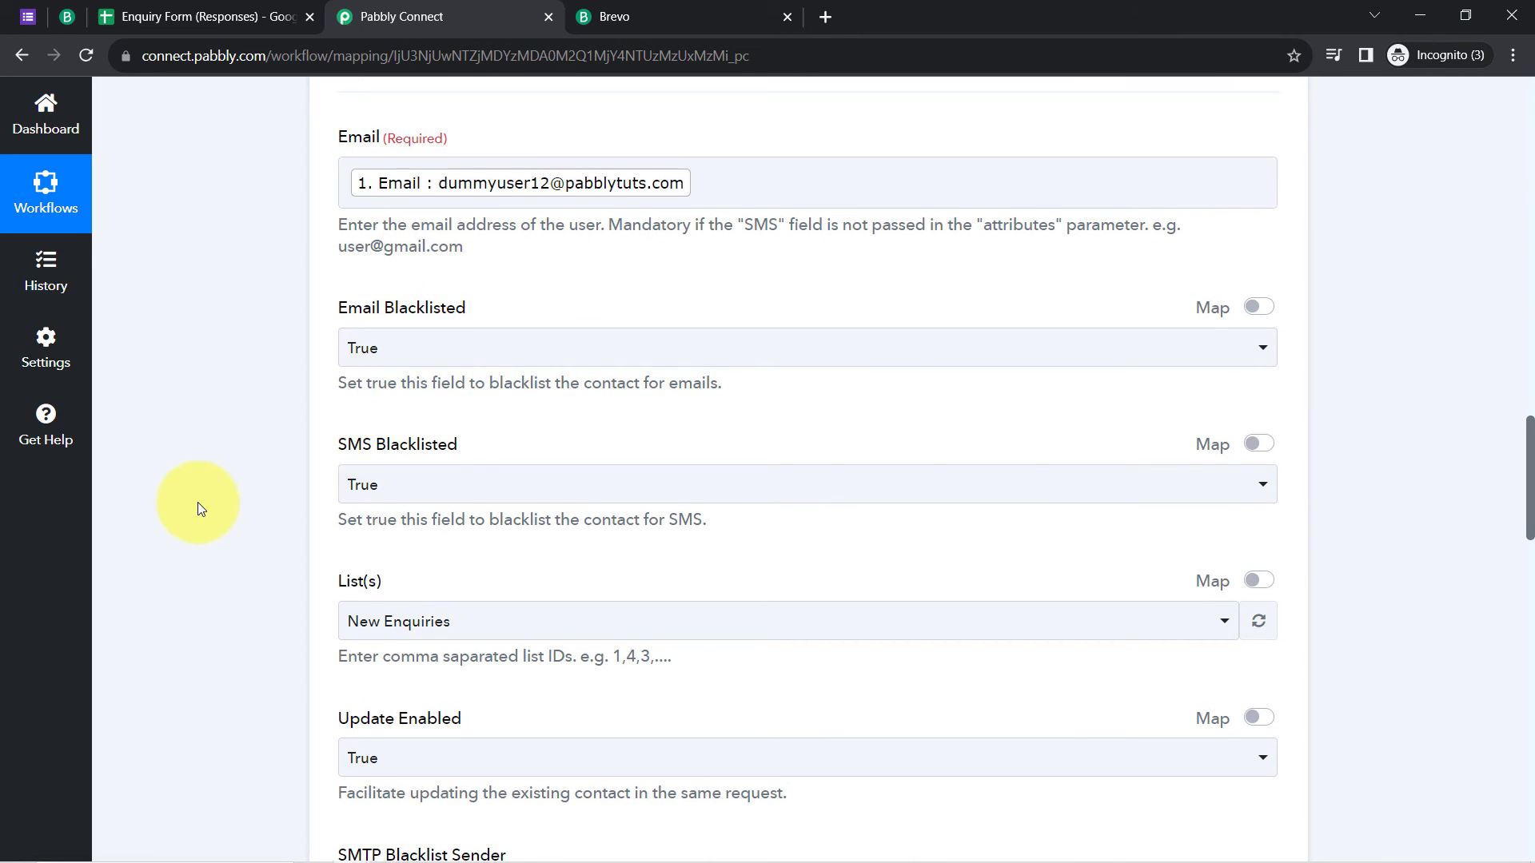
Step: Map the form's Last Name answer into the LASTNAME field
scroll(198, 502, "down", 3)
scroll(213, 491, "down", 6)
left_click(360, 356)
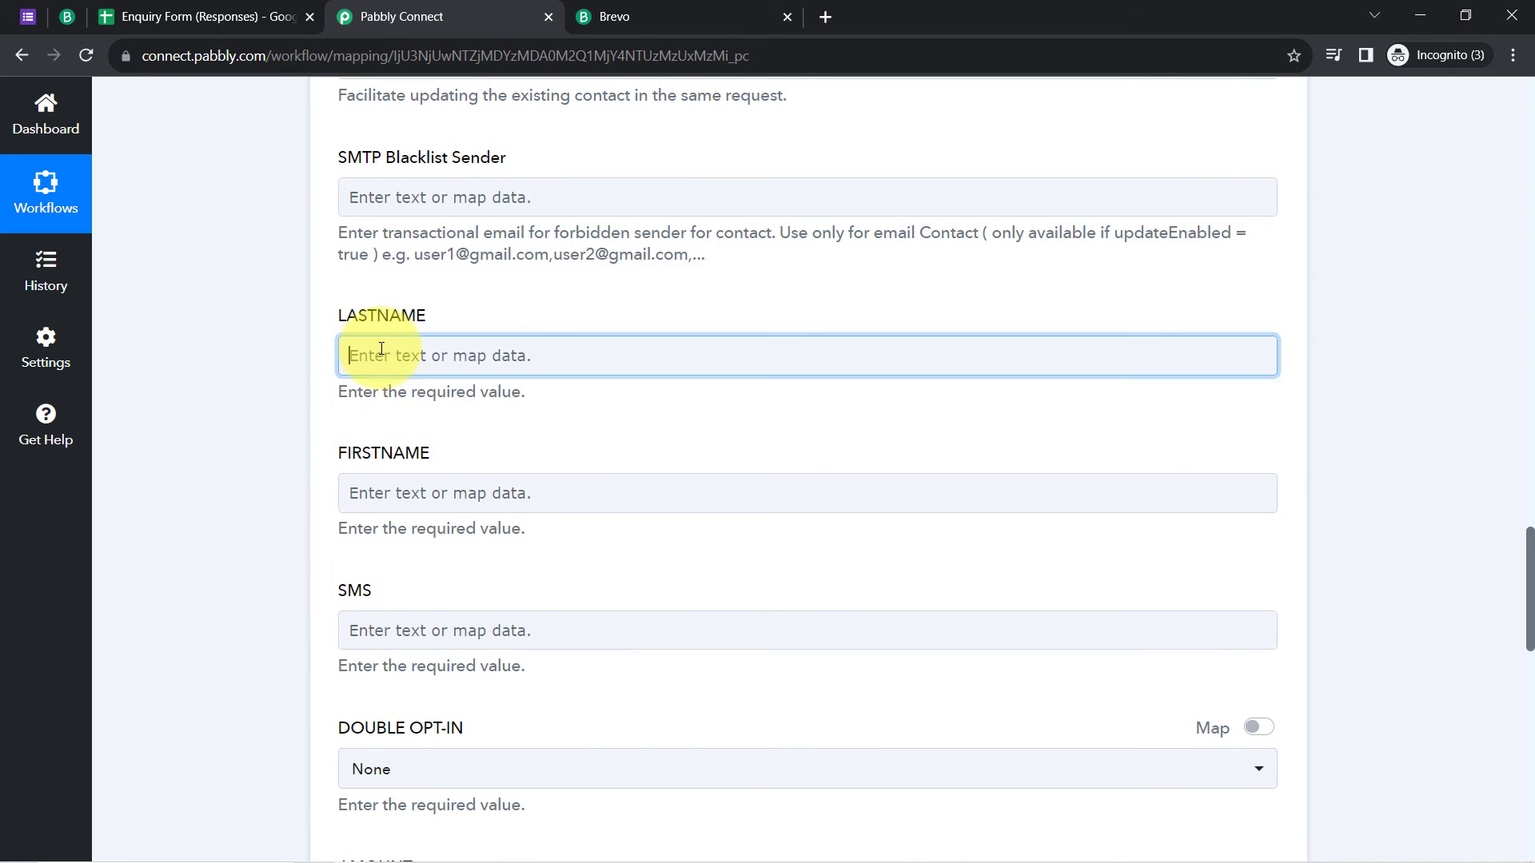
left_click(430, 516)
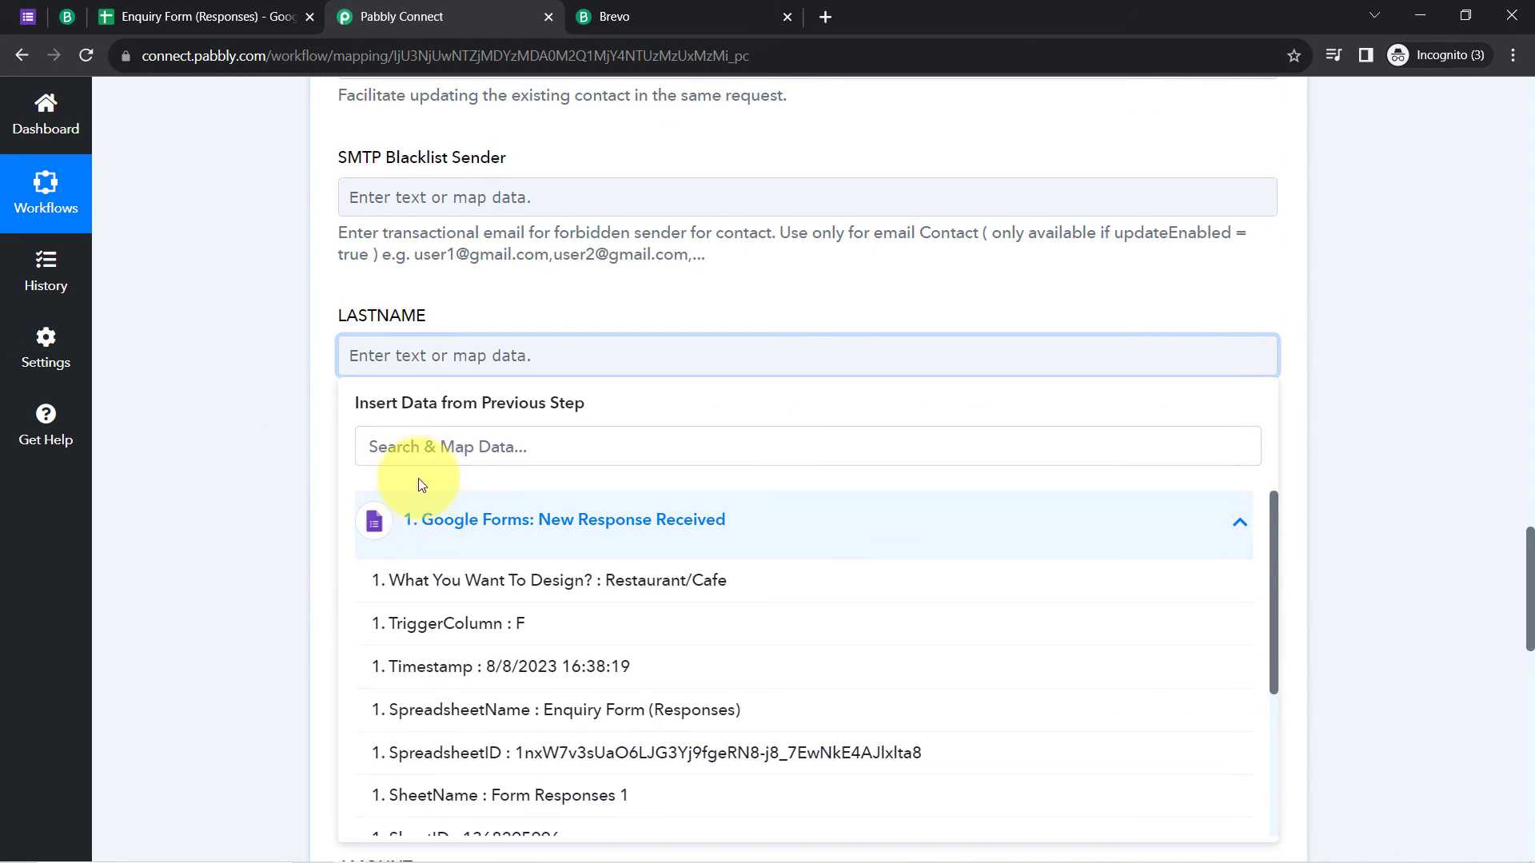
left_click(387, 445)
type("user")
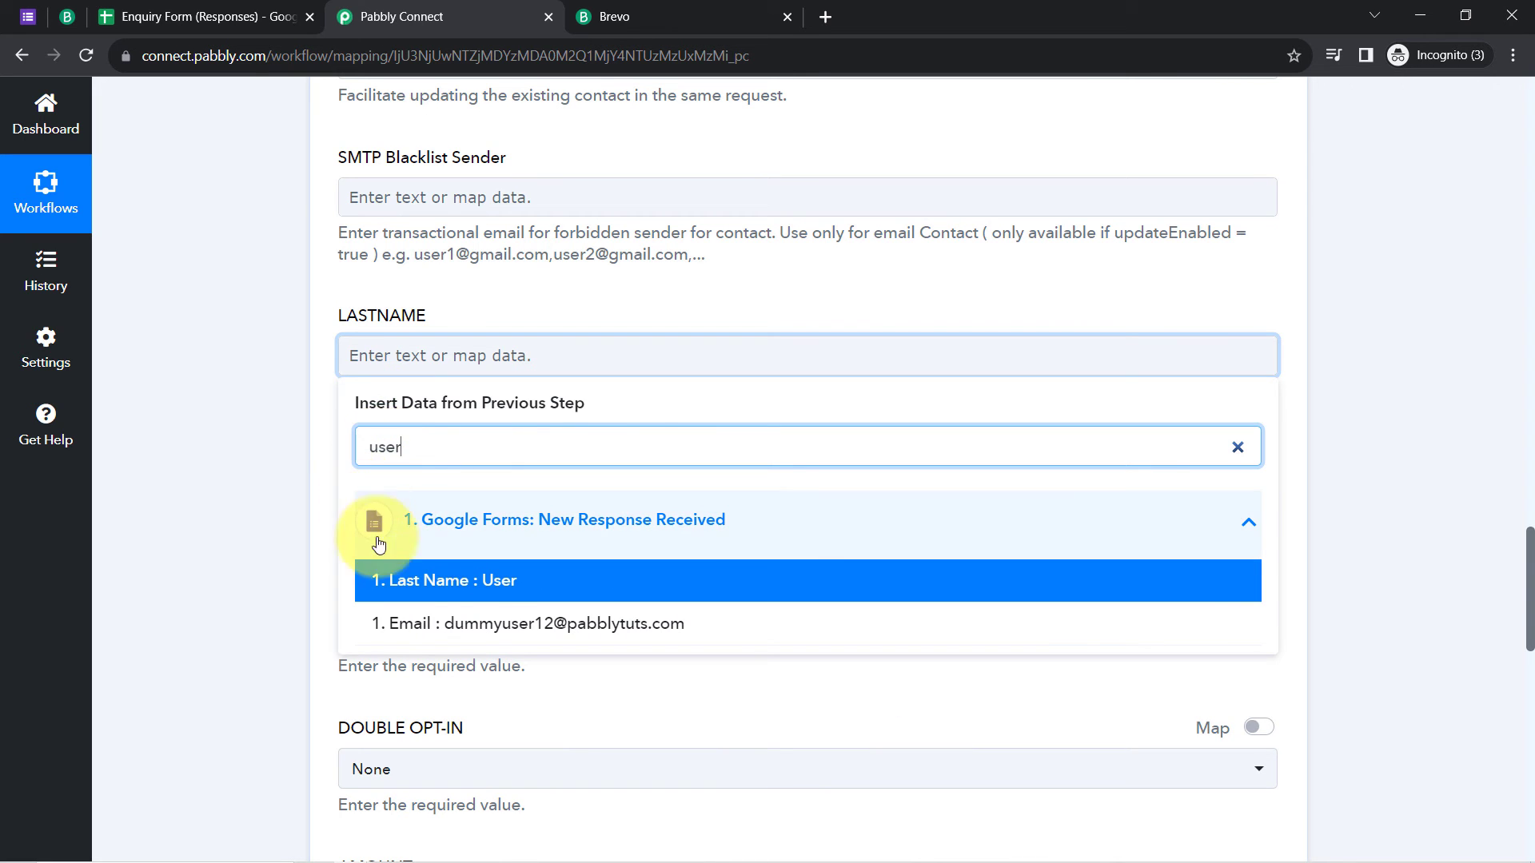
left_click(394, 584)
left_click(285, 520)
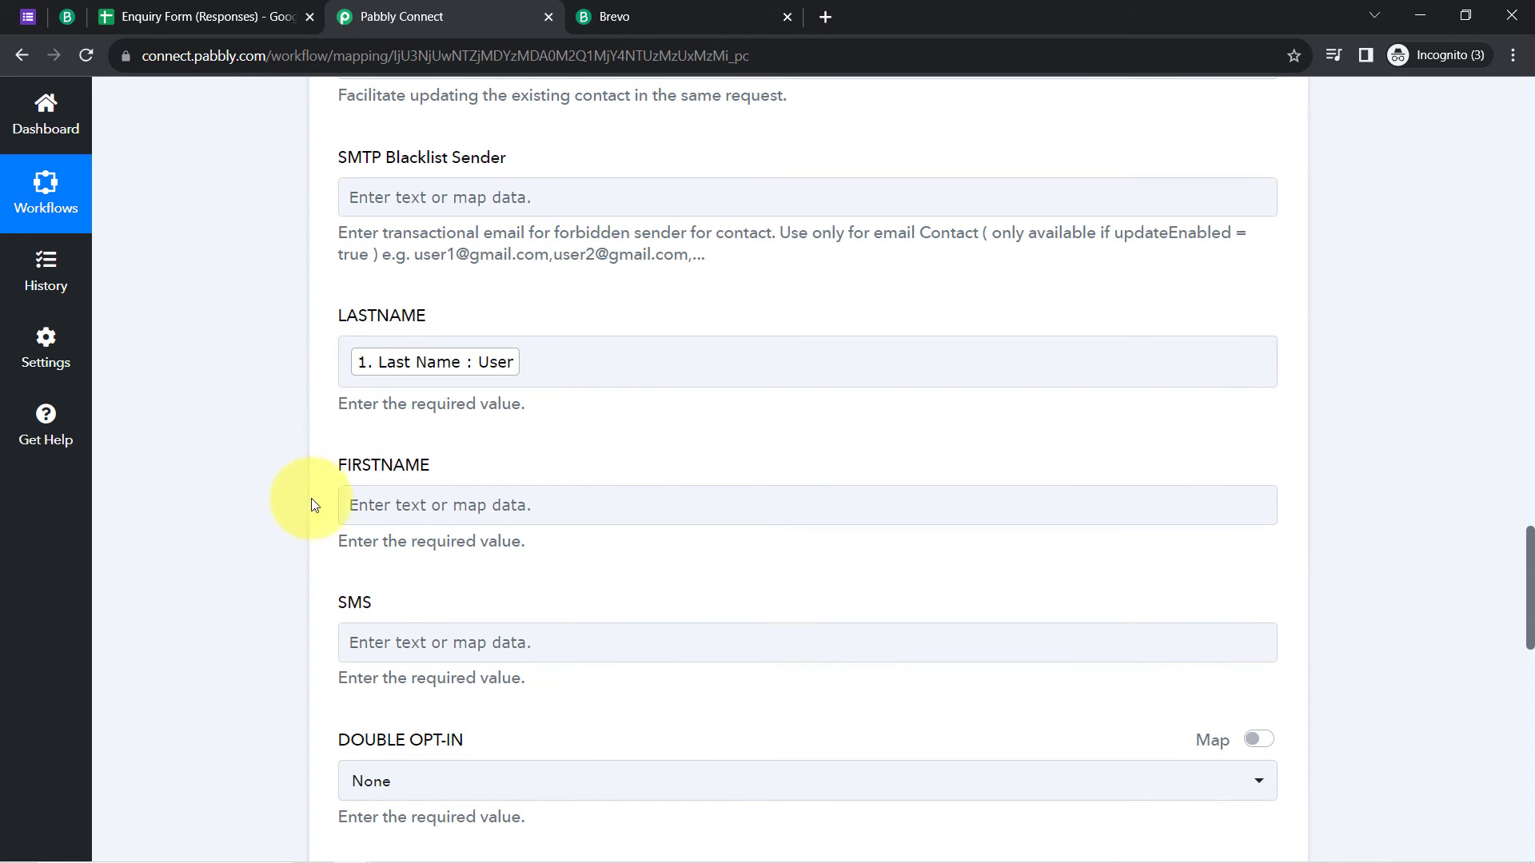
Step: Map the form's First Name answer into the FIRSTNAME field
left_click(357, 506)
type("dumm")
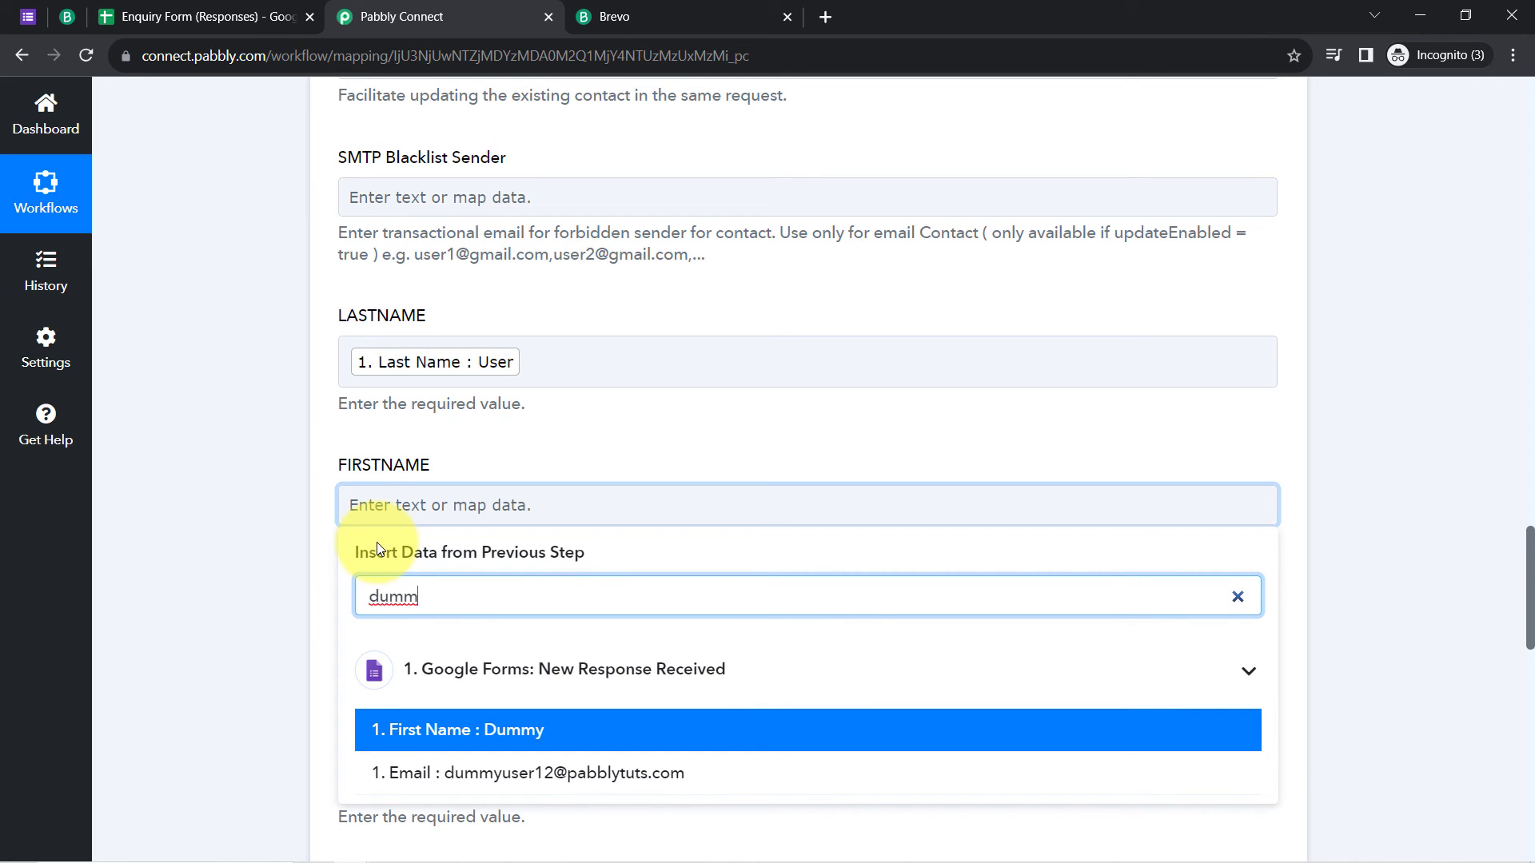
left_click(383, 727)
left_click(199, 524)
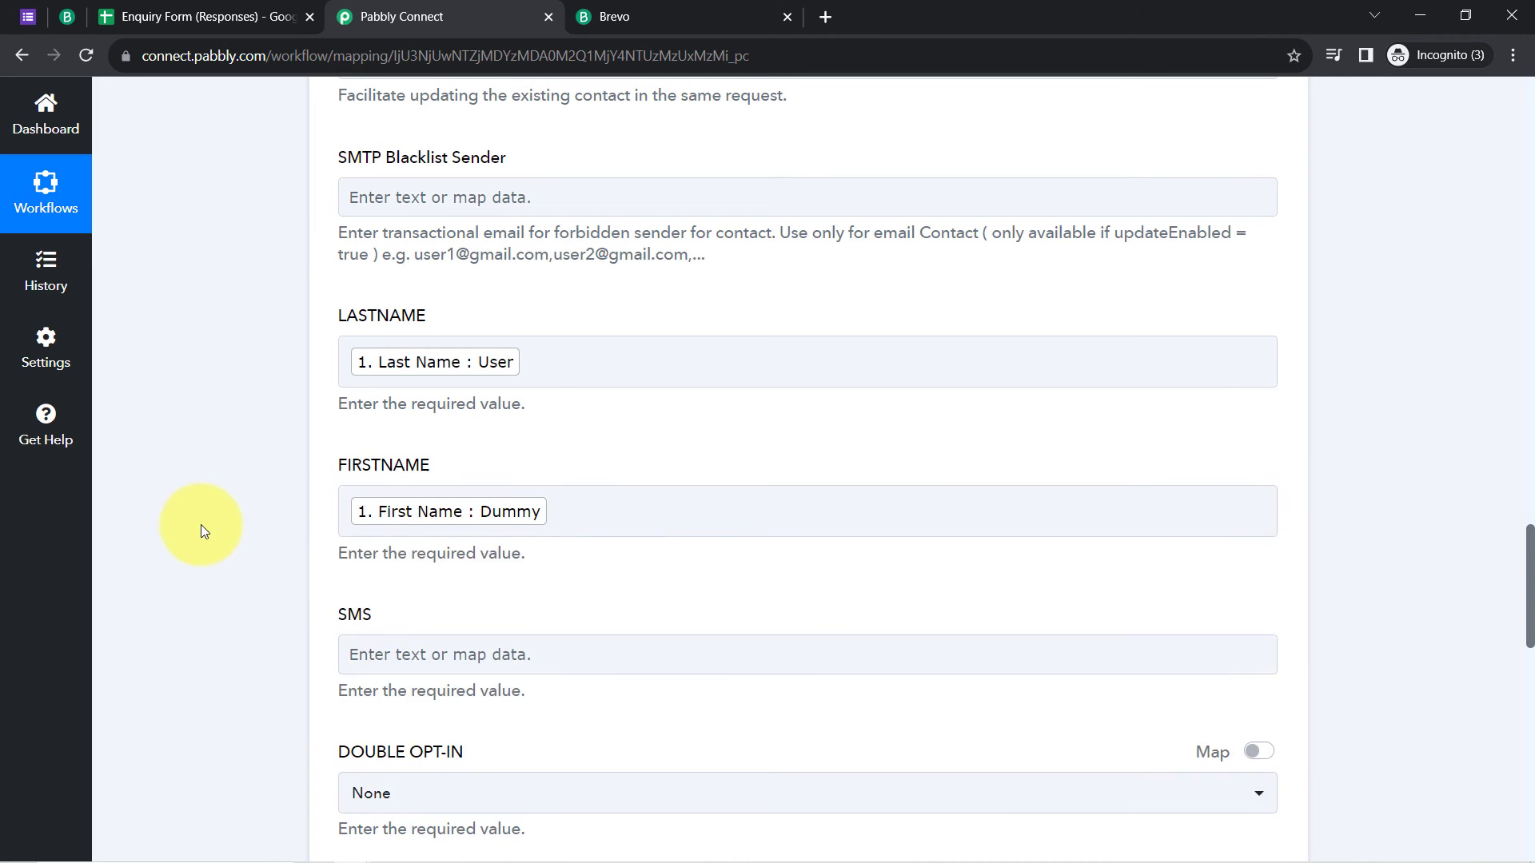
scroll(234, 540, "down", 10)
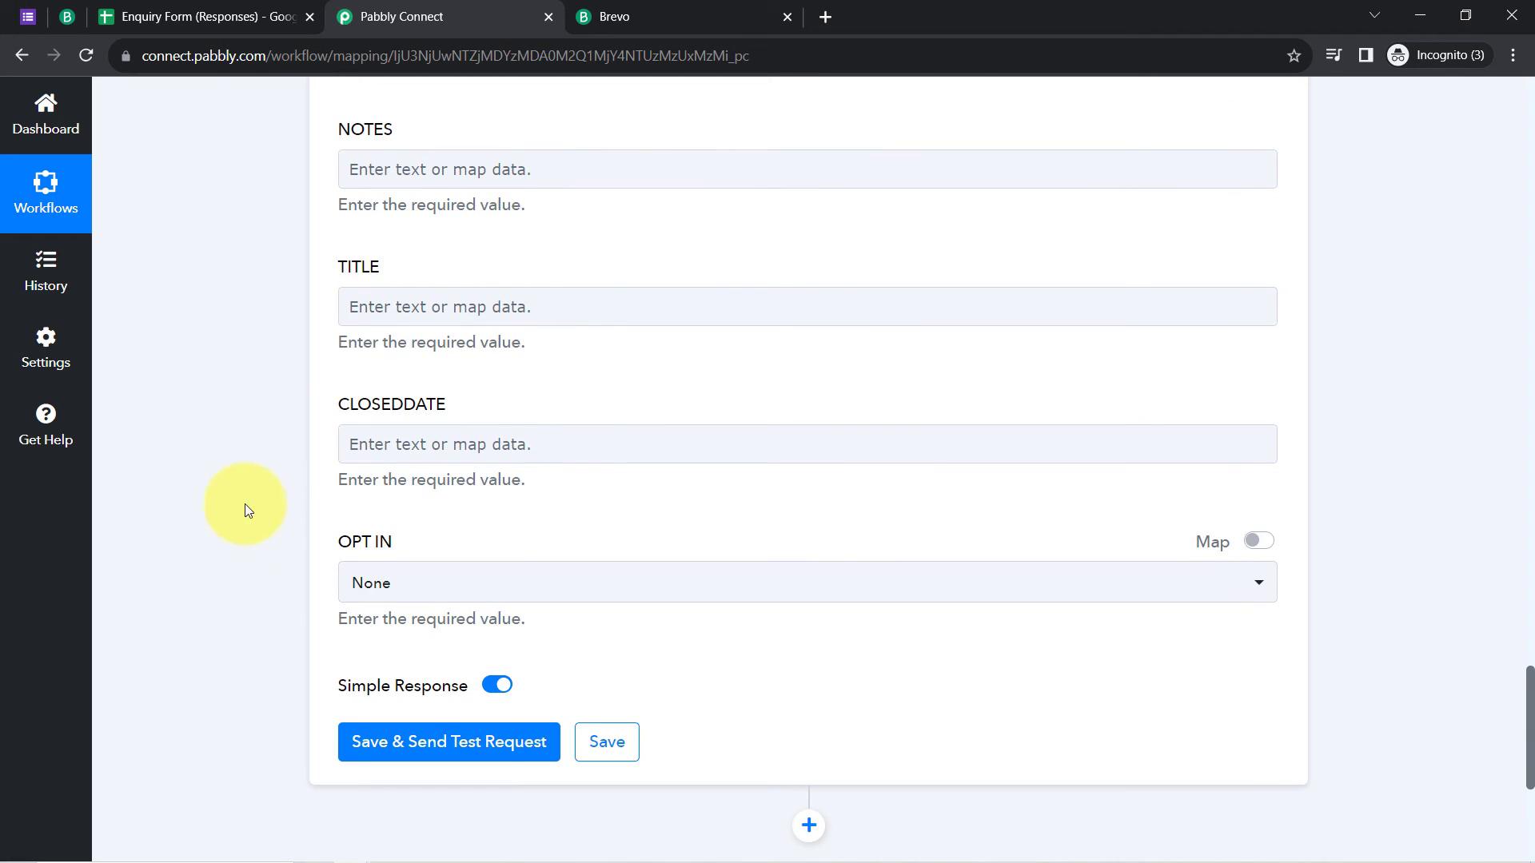
scroll(245, 503, "up", 9)
scroll(438, 509, "down", 4)
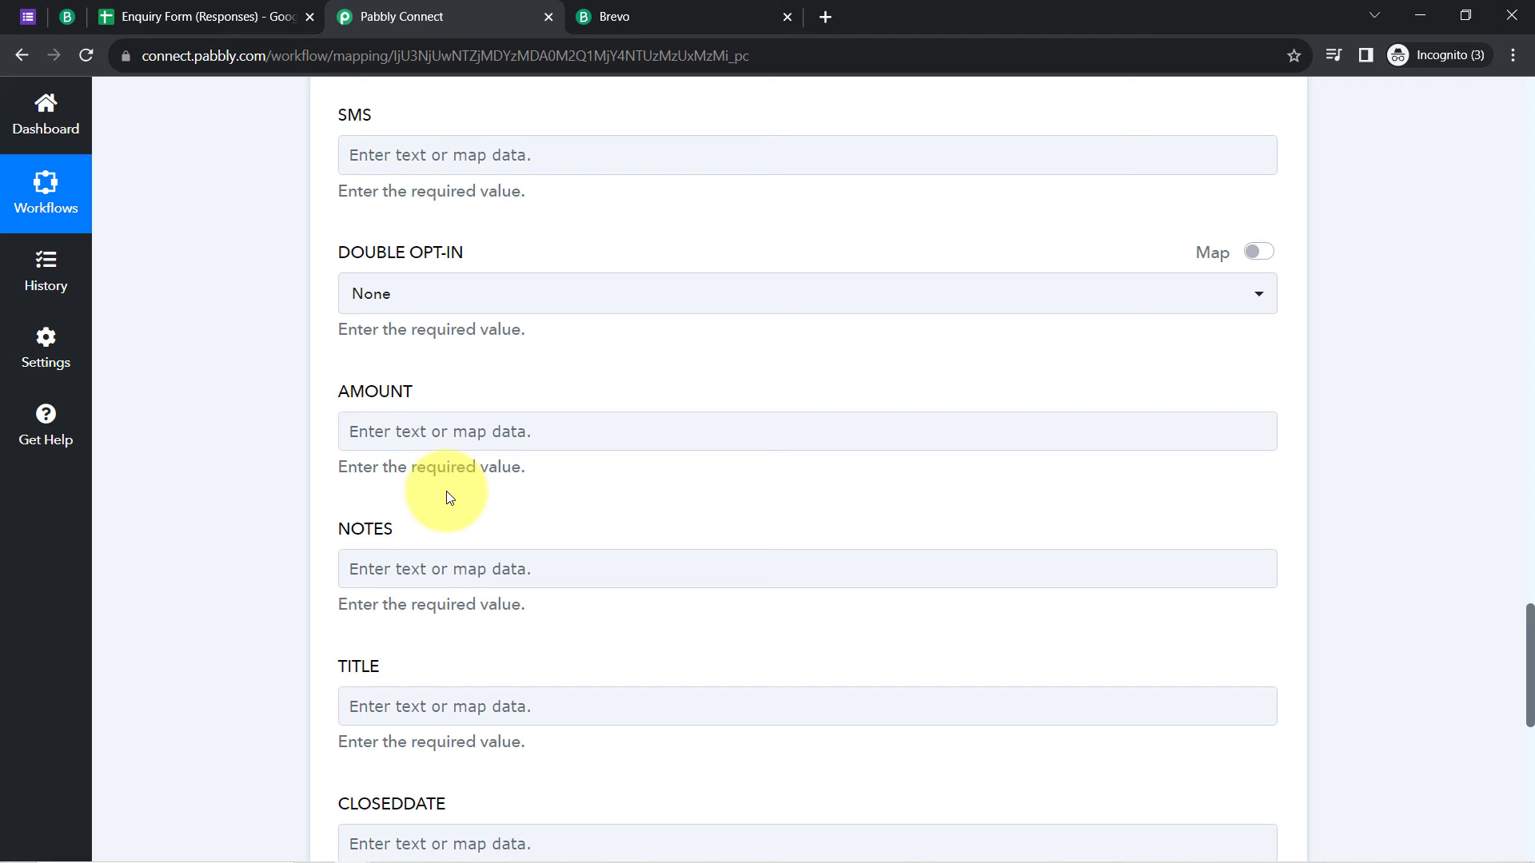
left_click(26, 19)
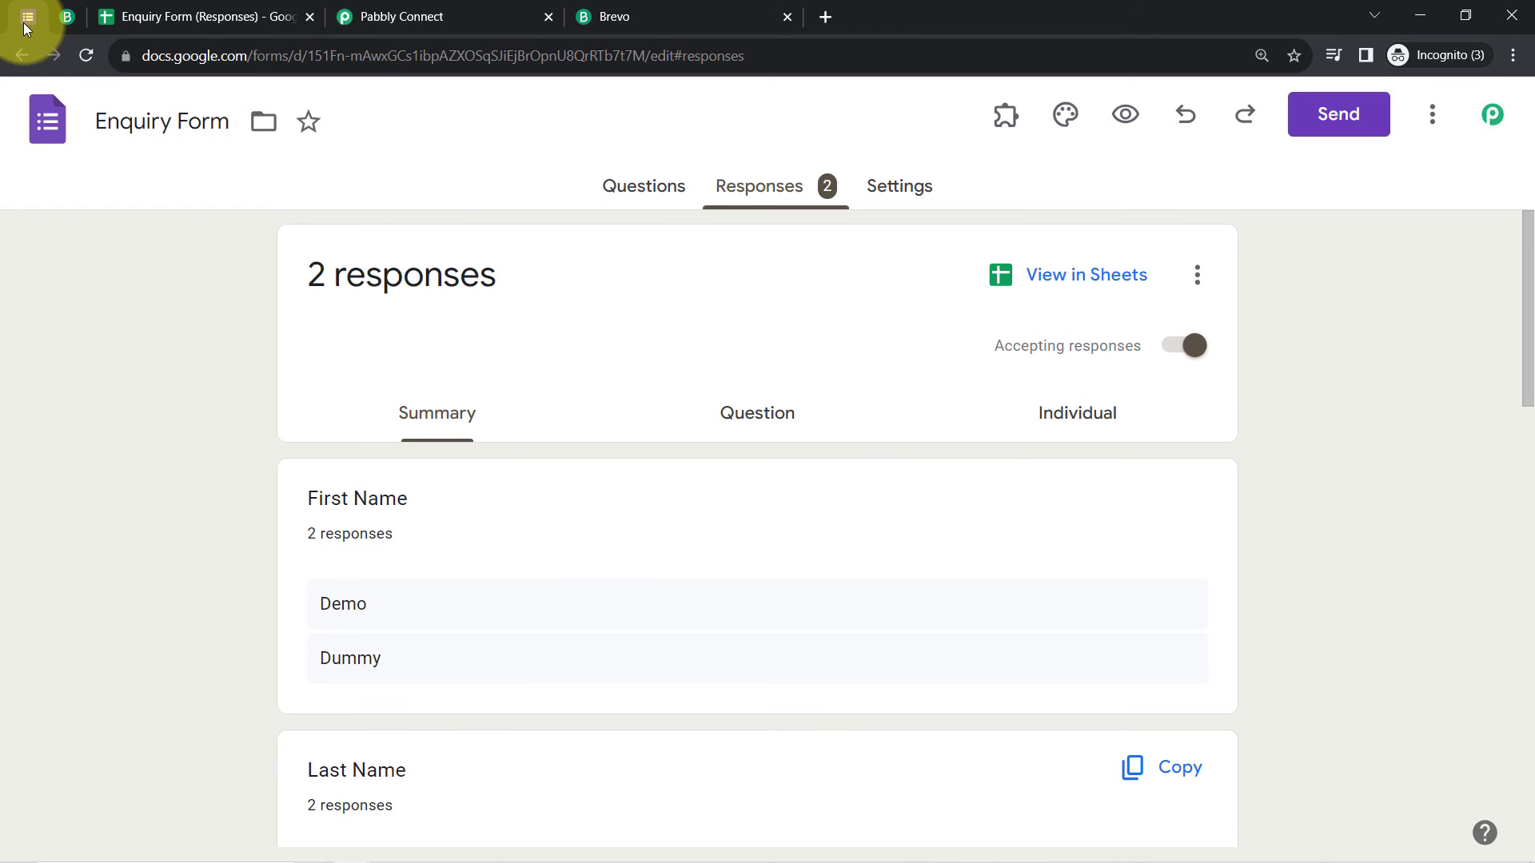
left_click(631, 11)
left_click(396, 8)
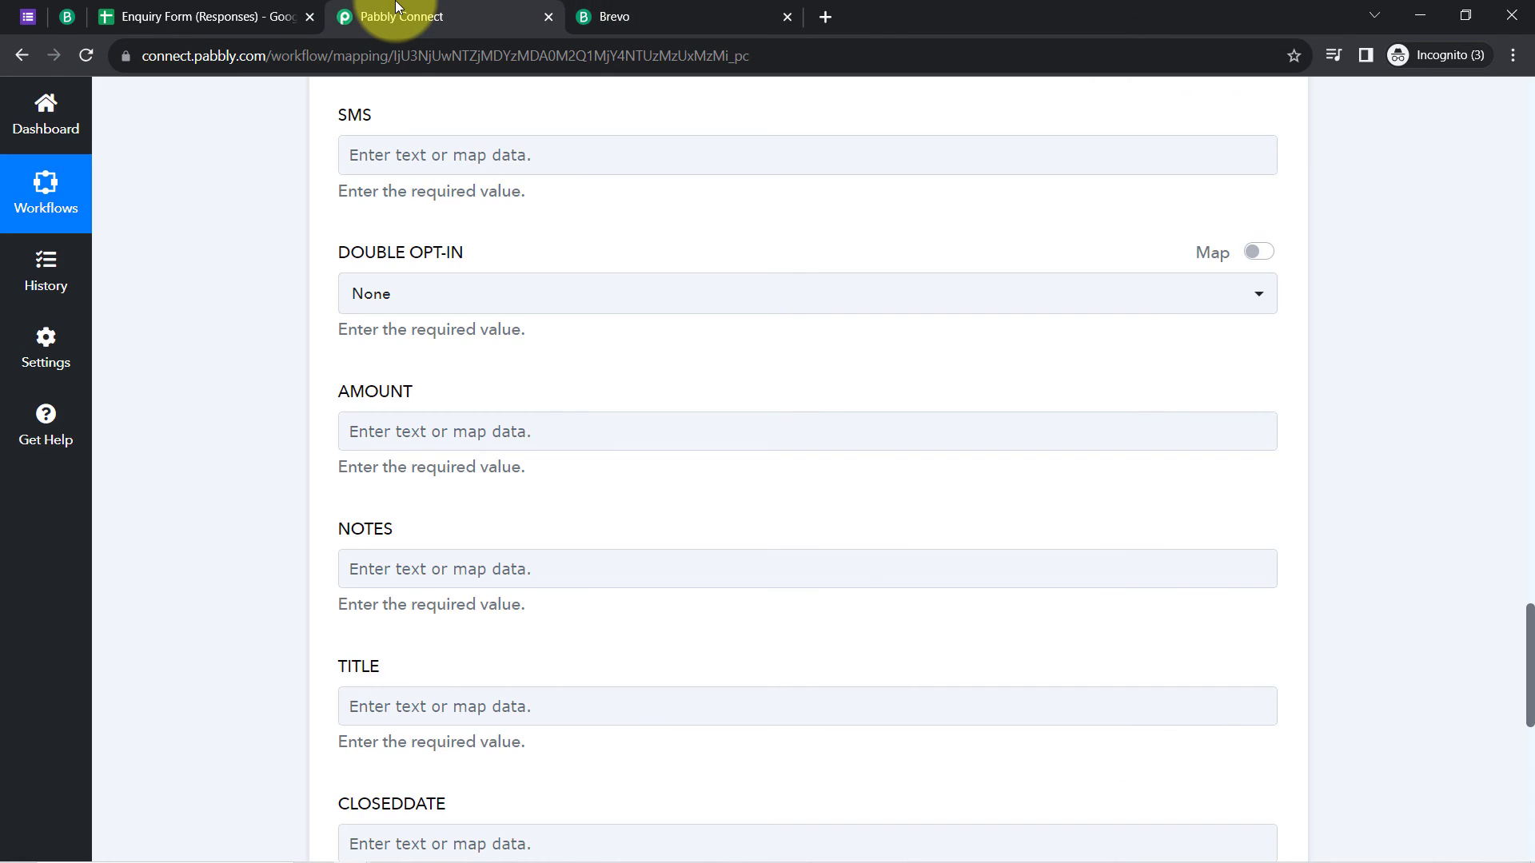
scroll(247, 518, "down", 8)
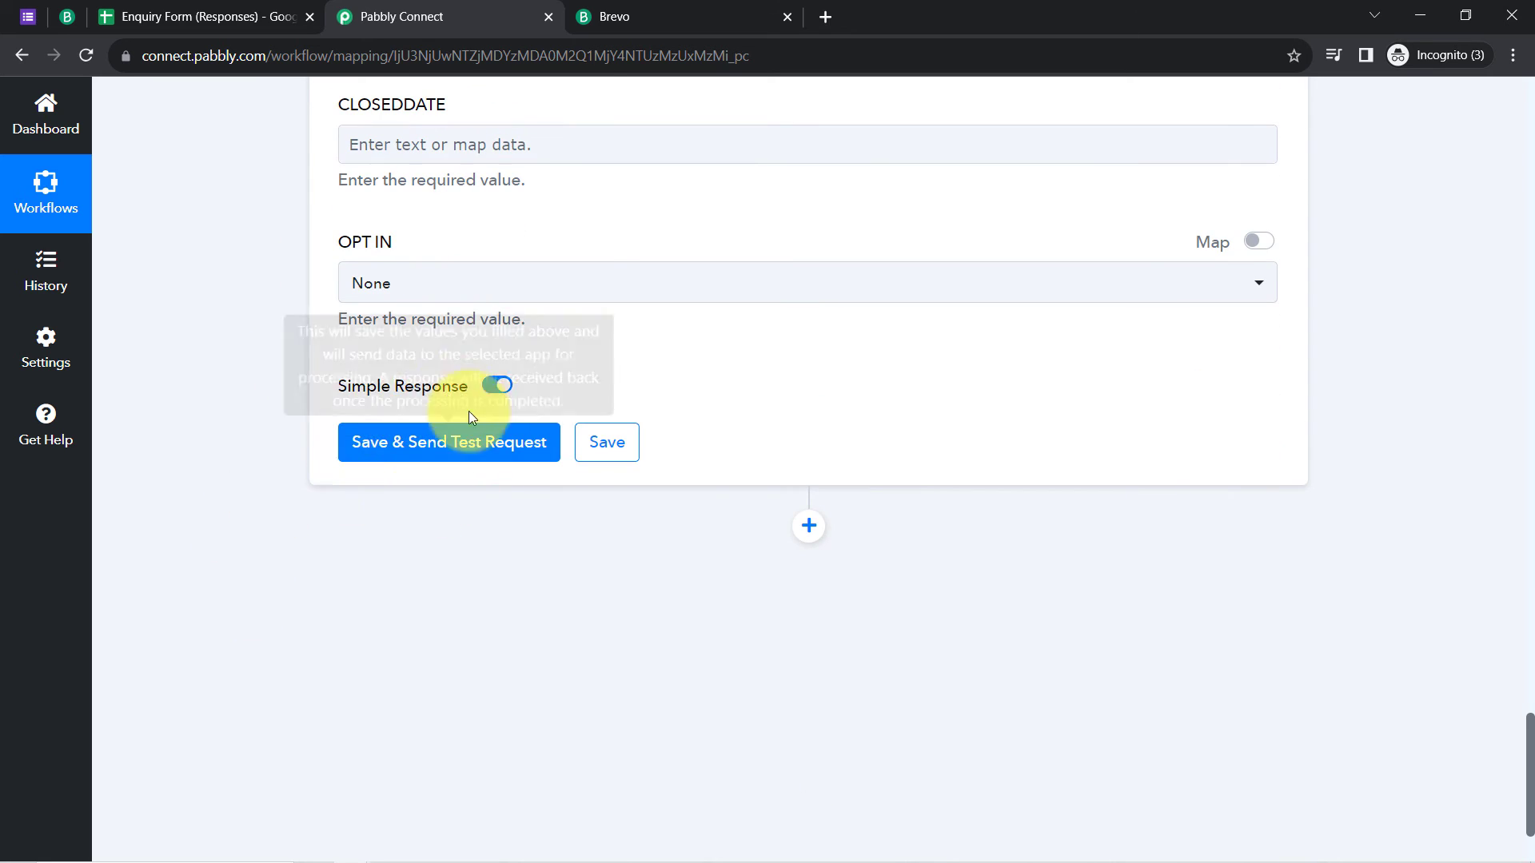
scroll(382, 566, "up", 7)
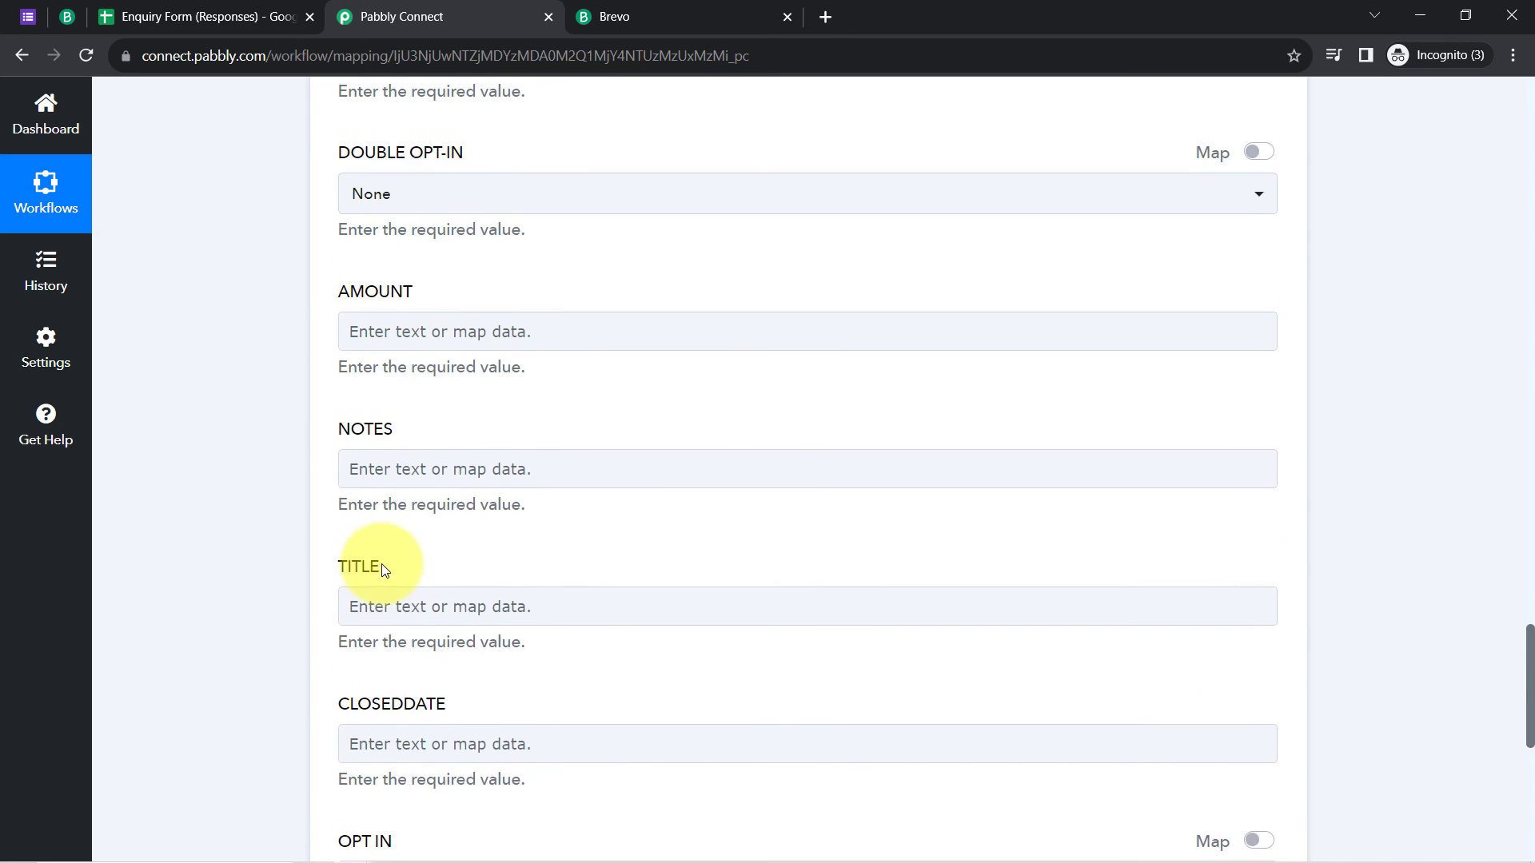
scroll(381, 566, "up", 12)
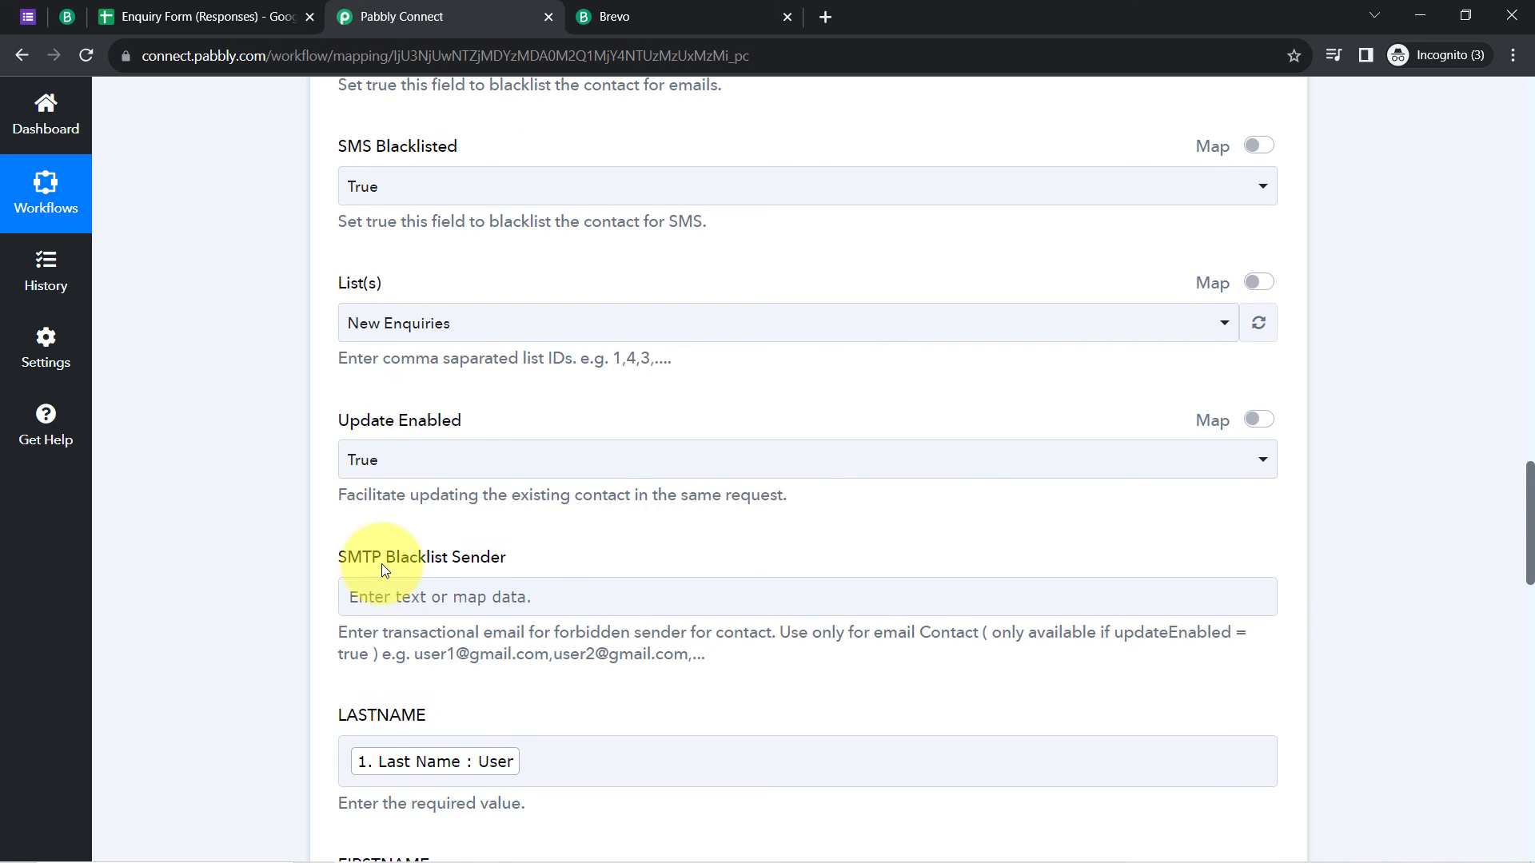
scroll(382, 563, "up", 4)
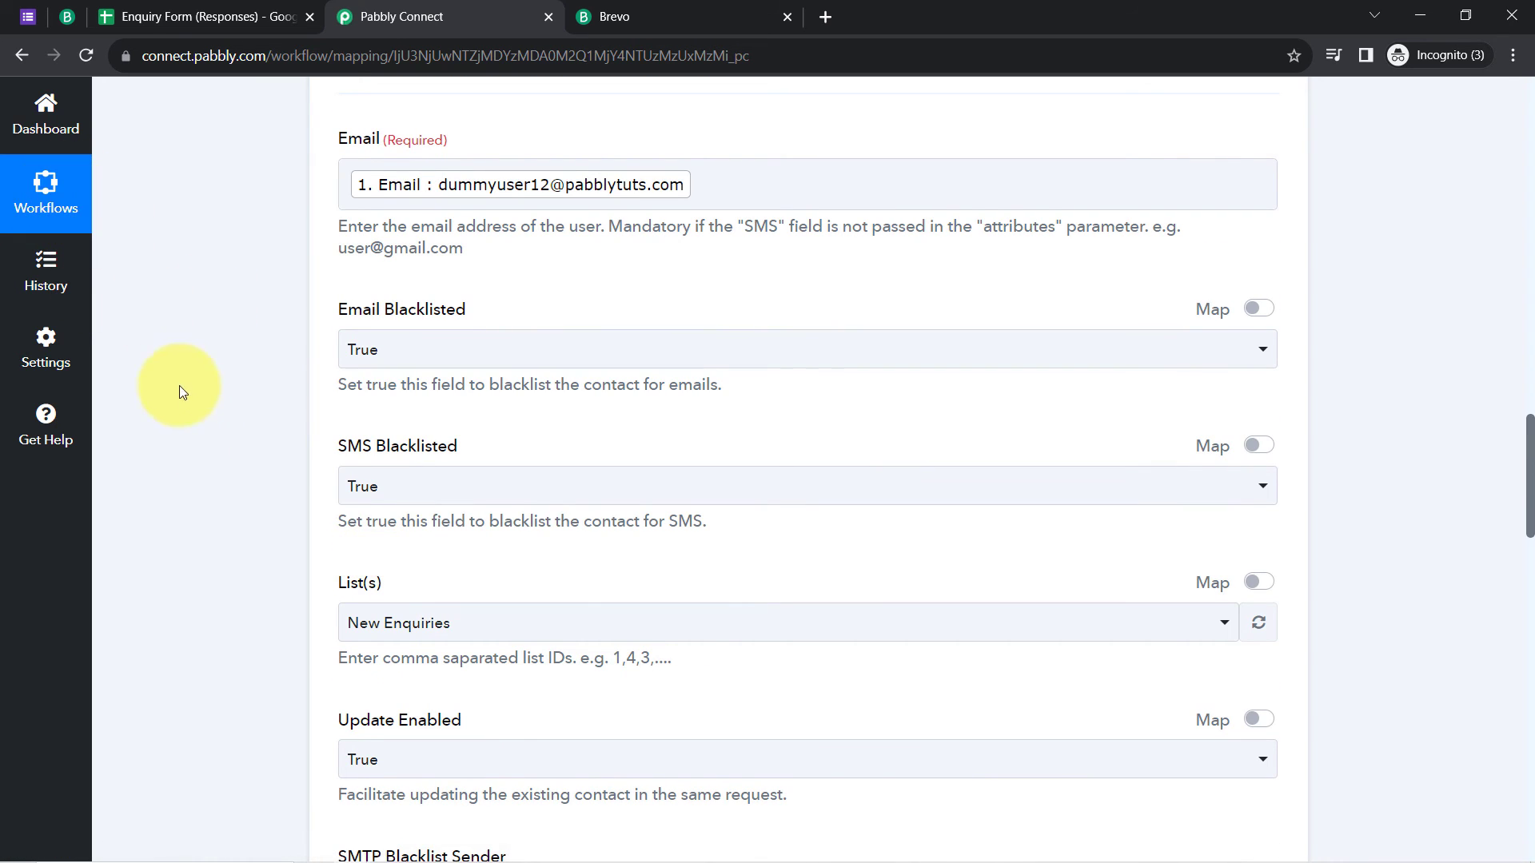
scroll(194, 410, "down", 4)
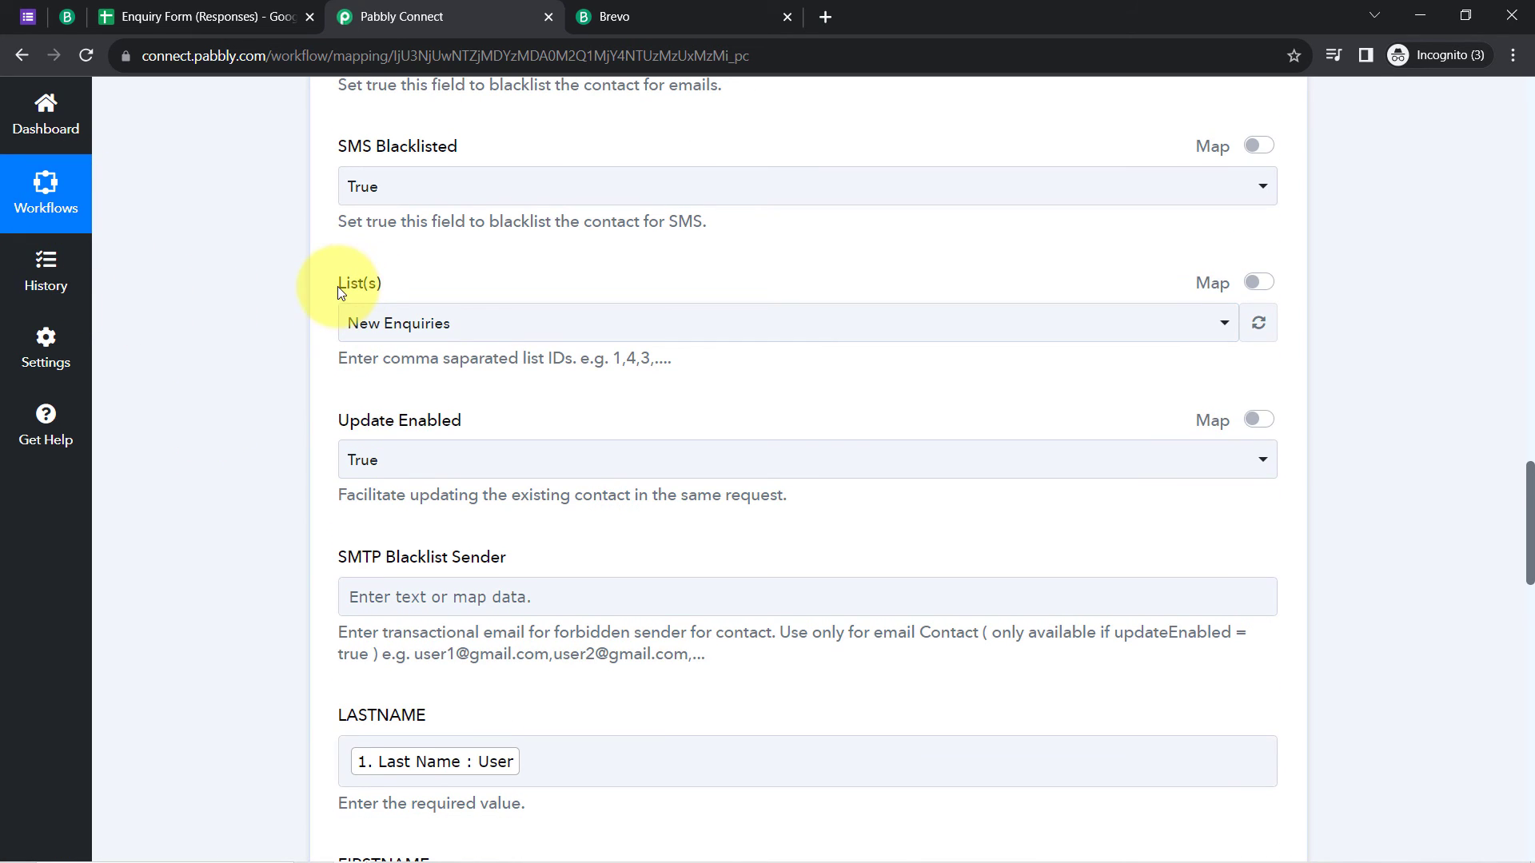
left_click_drag(339, 292, 371, 291)
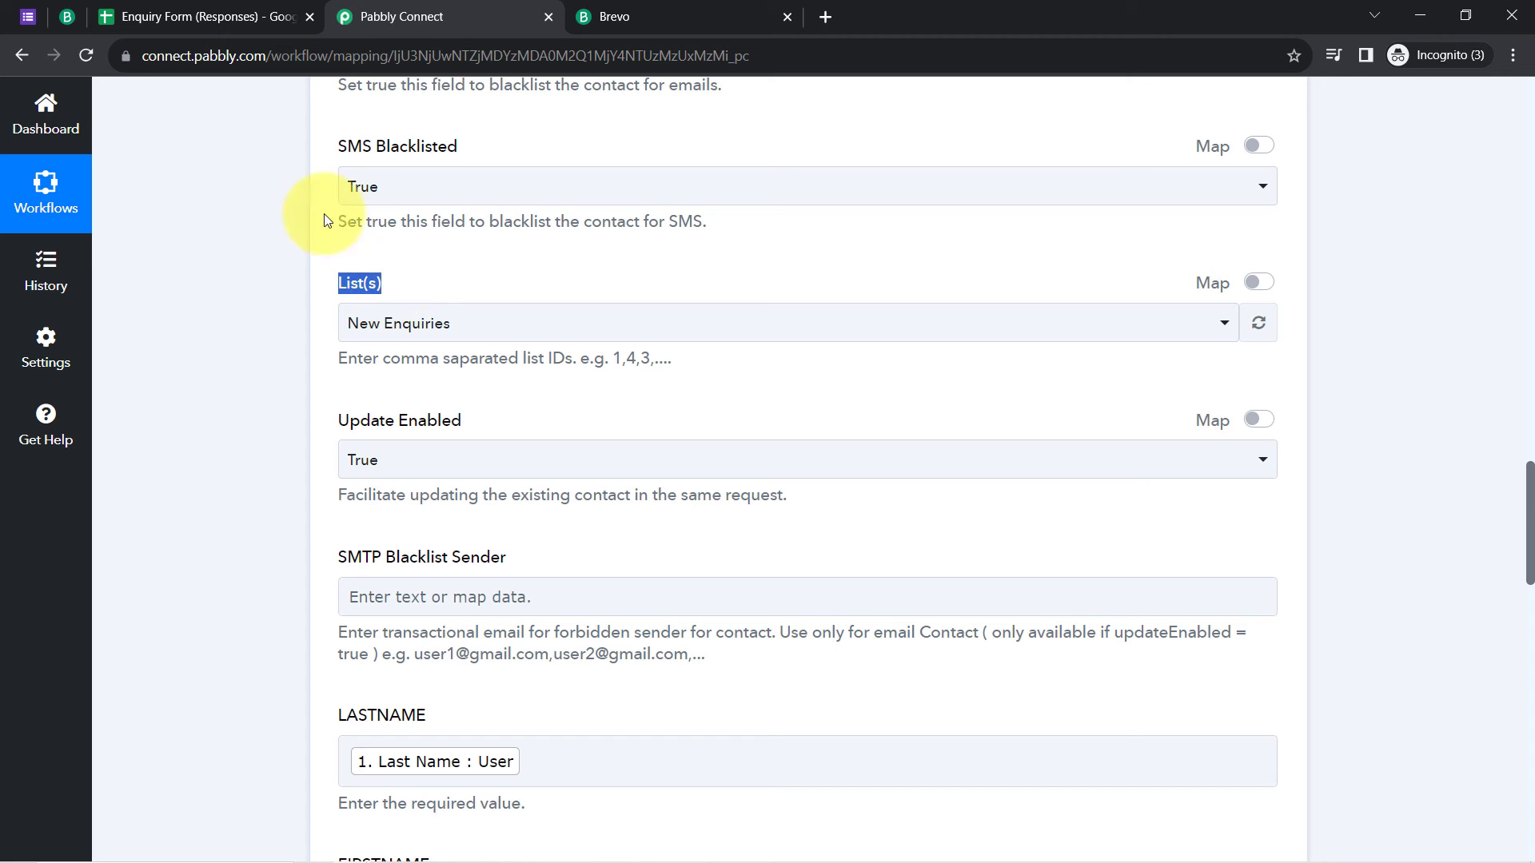
left_click(67, 17)
scroll(515, 457, "down", 10)
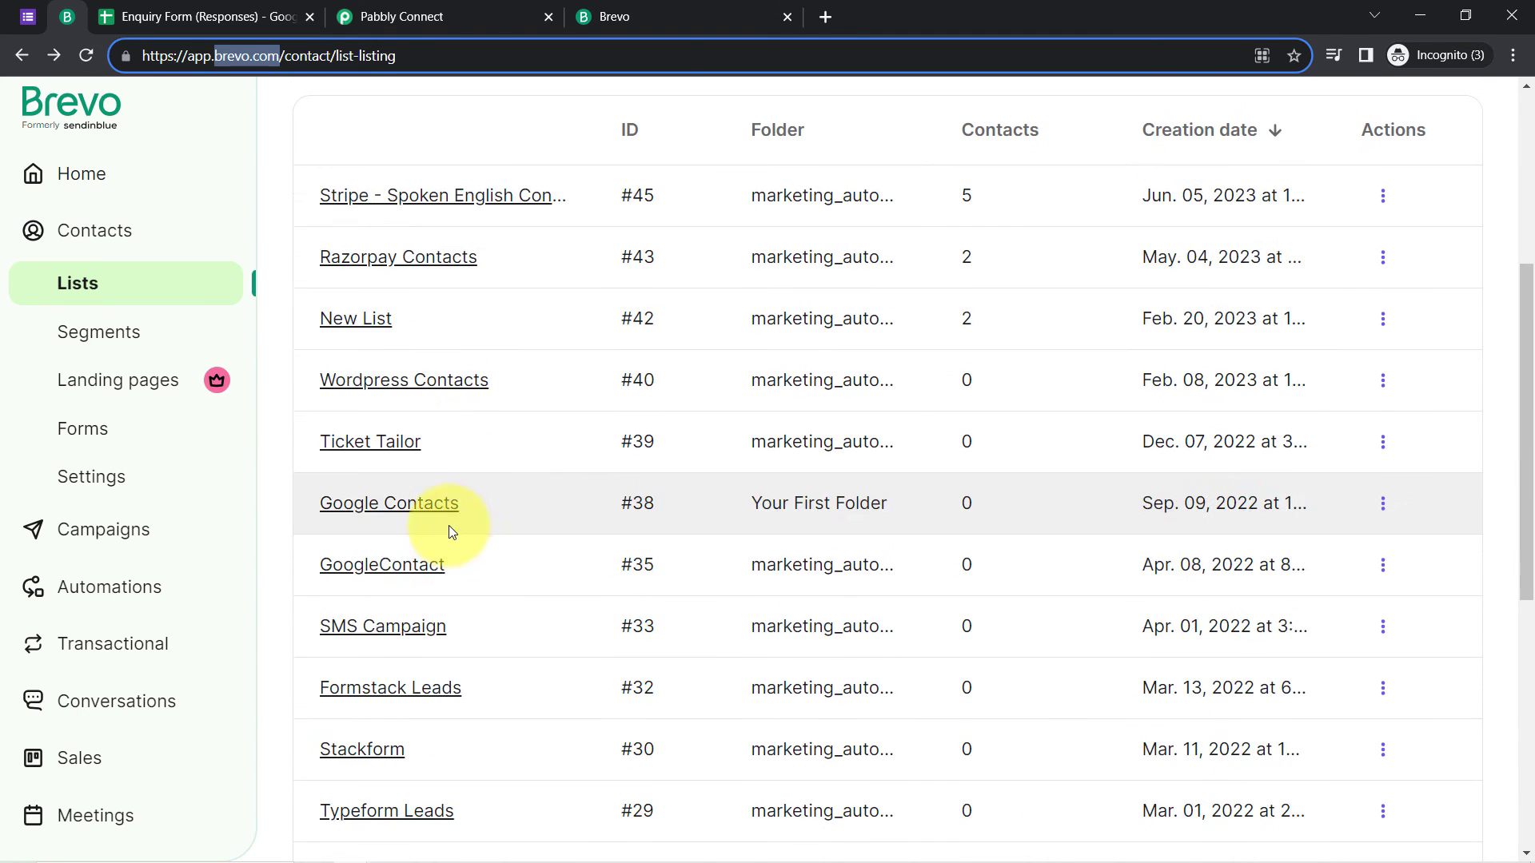
scroll(479, 445, "up", 8)
left_click(487, 7)
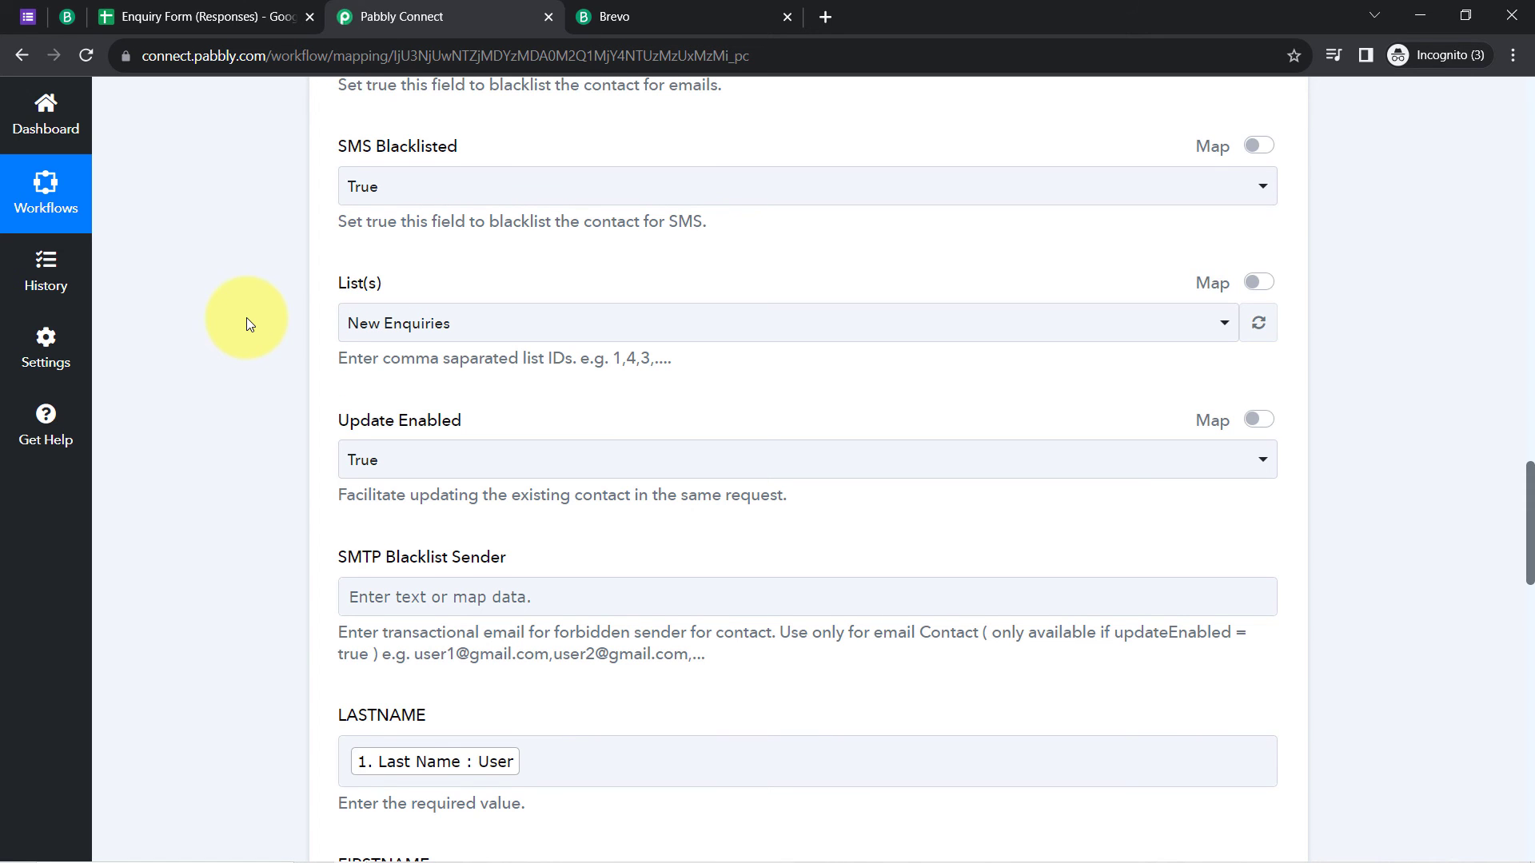
left_click(28, 16)
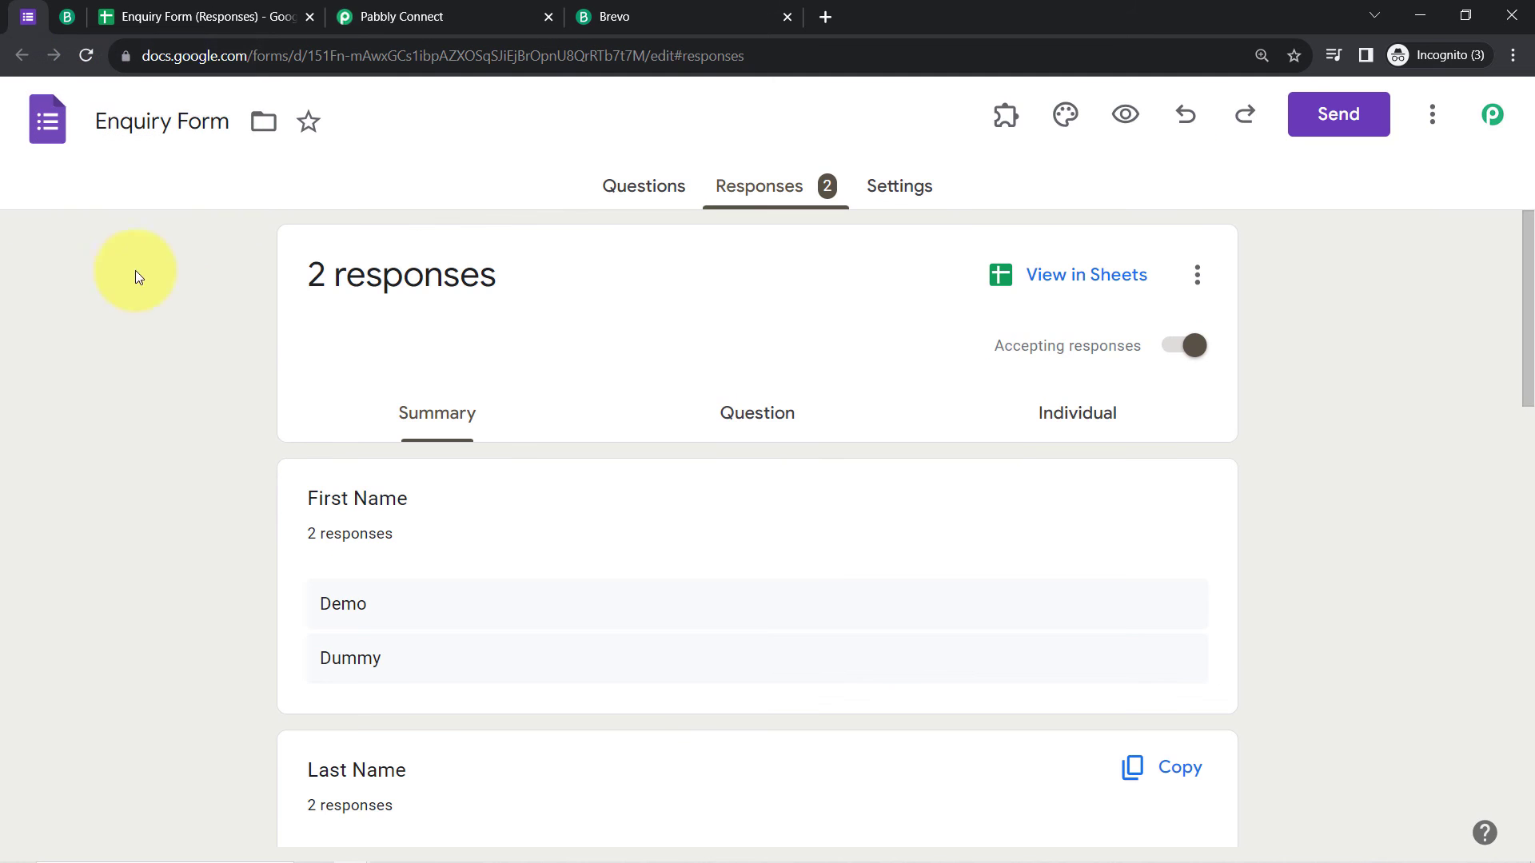
left_click(628, 192)
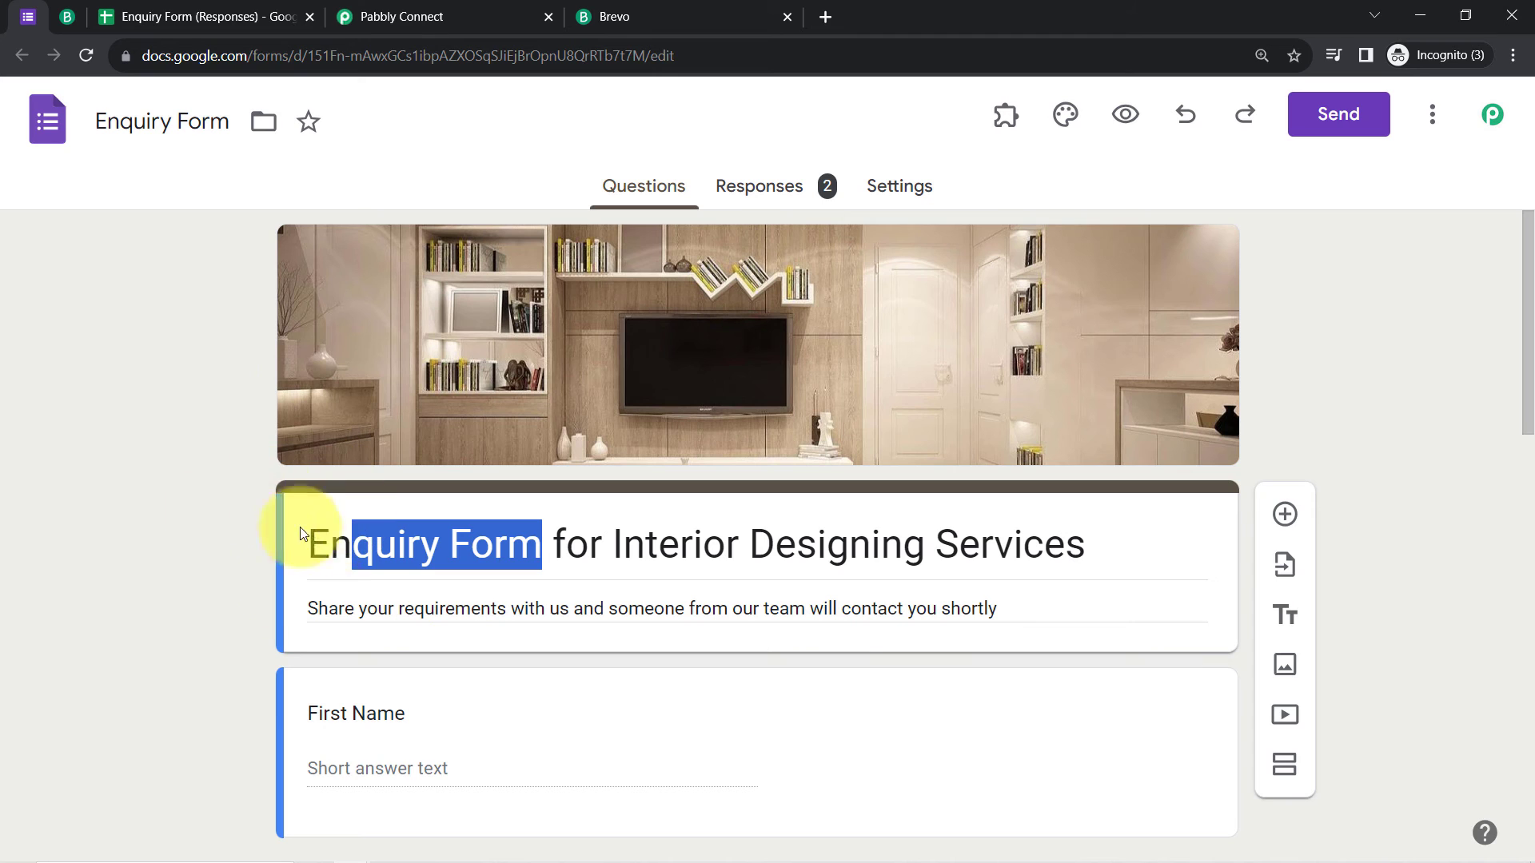
left_click(429, 16)
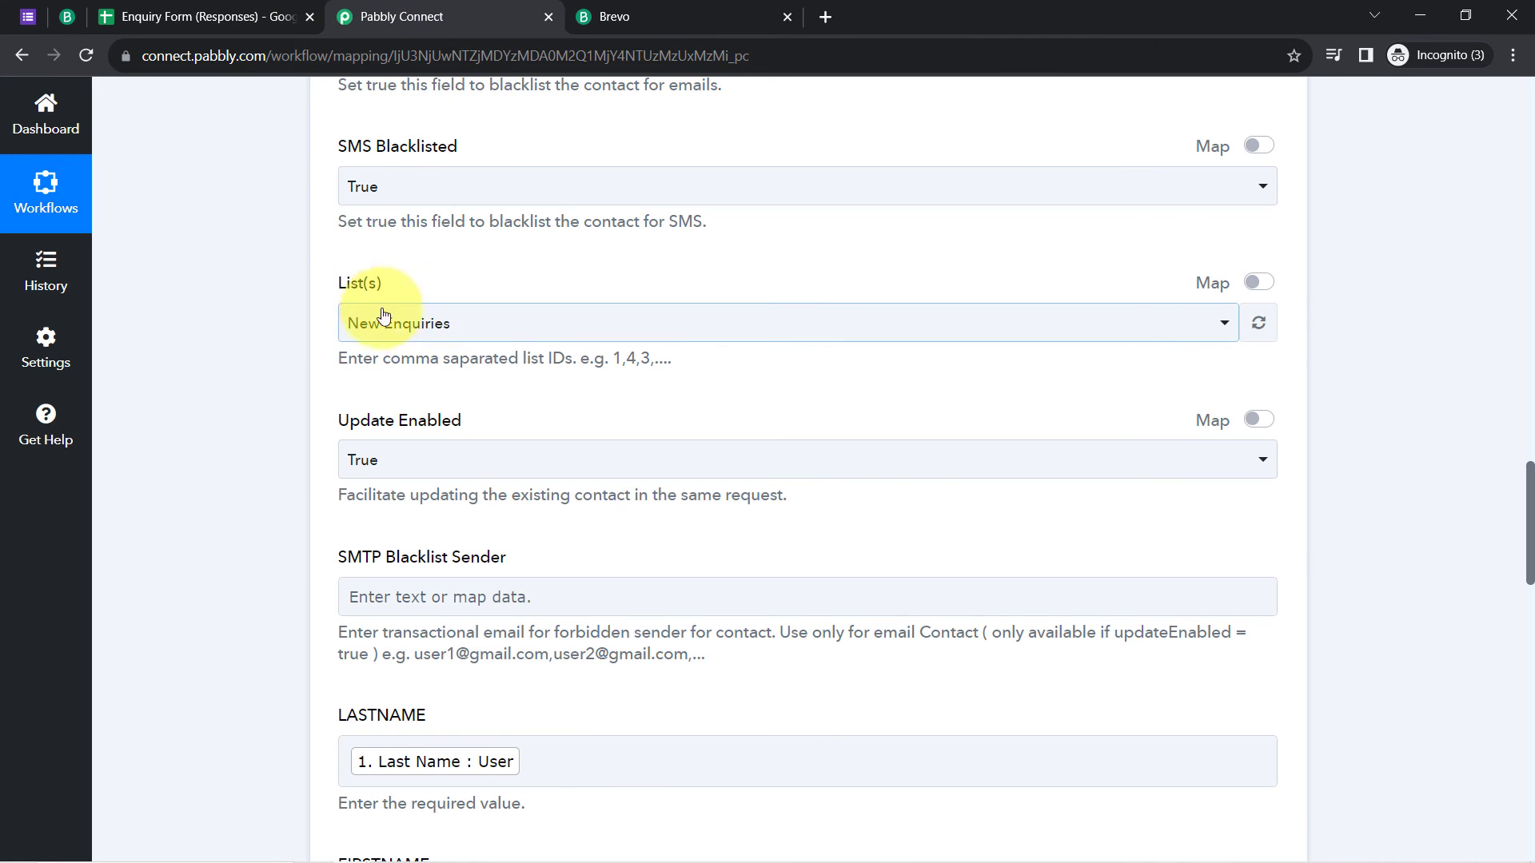
left_click(425, 333)
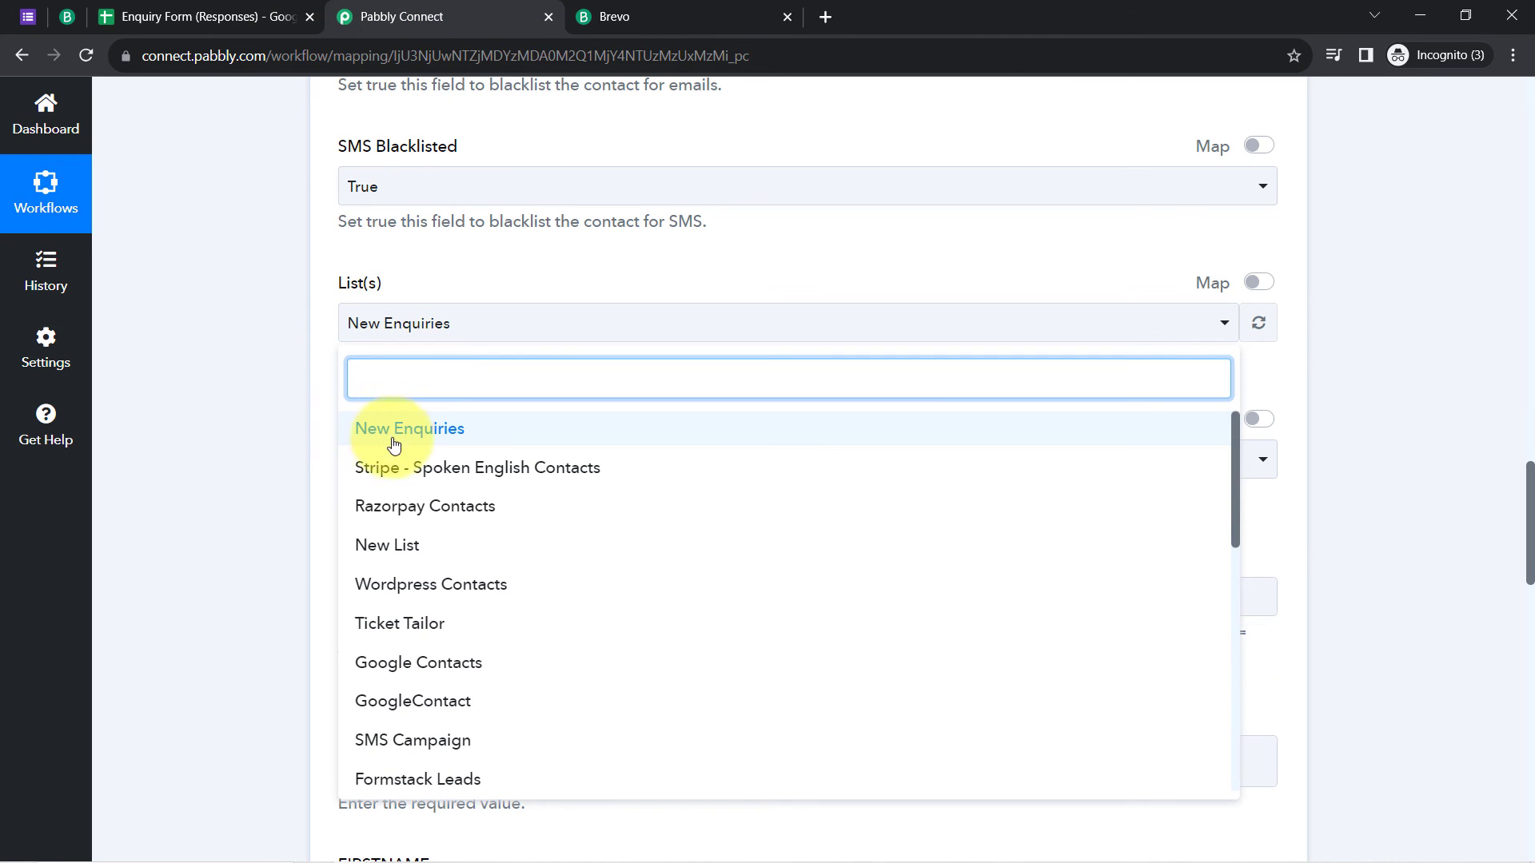
left_click(265, 387)
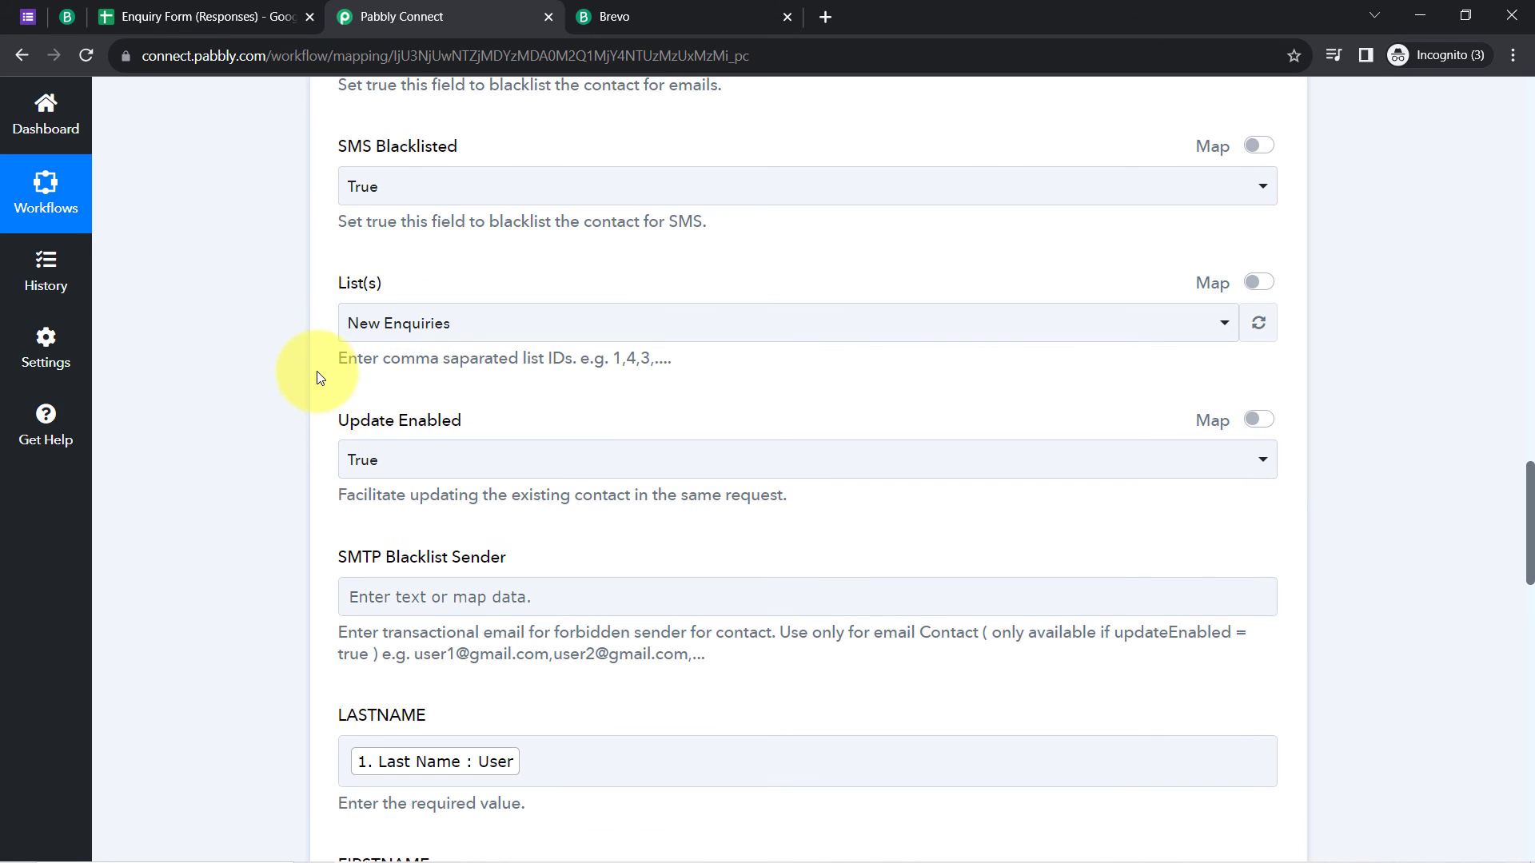
scroll(213, 464, "down", 10)
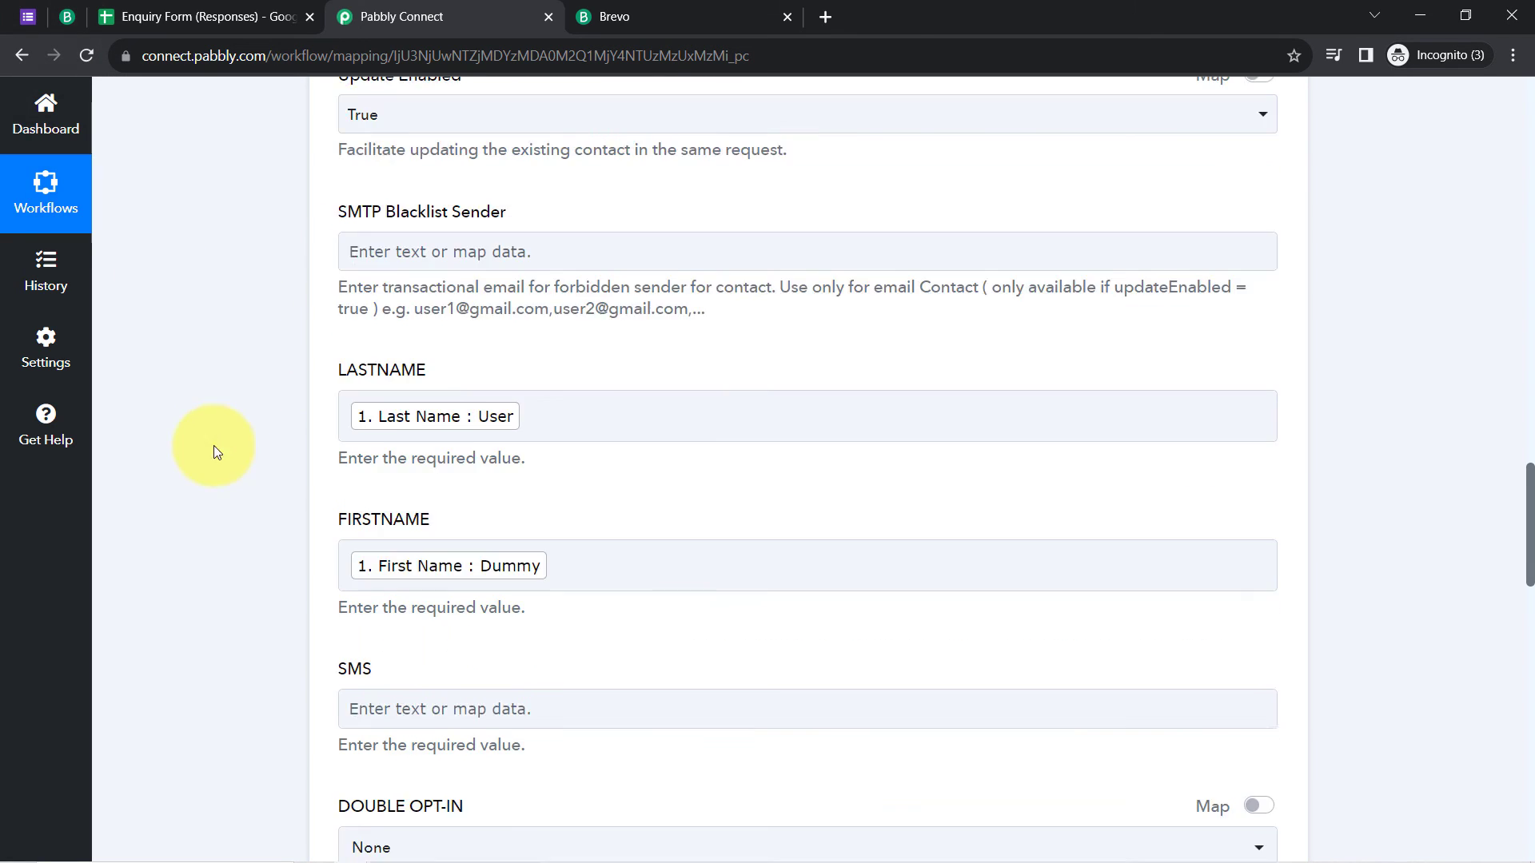
scroll(213, 502, "down", 8)
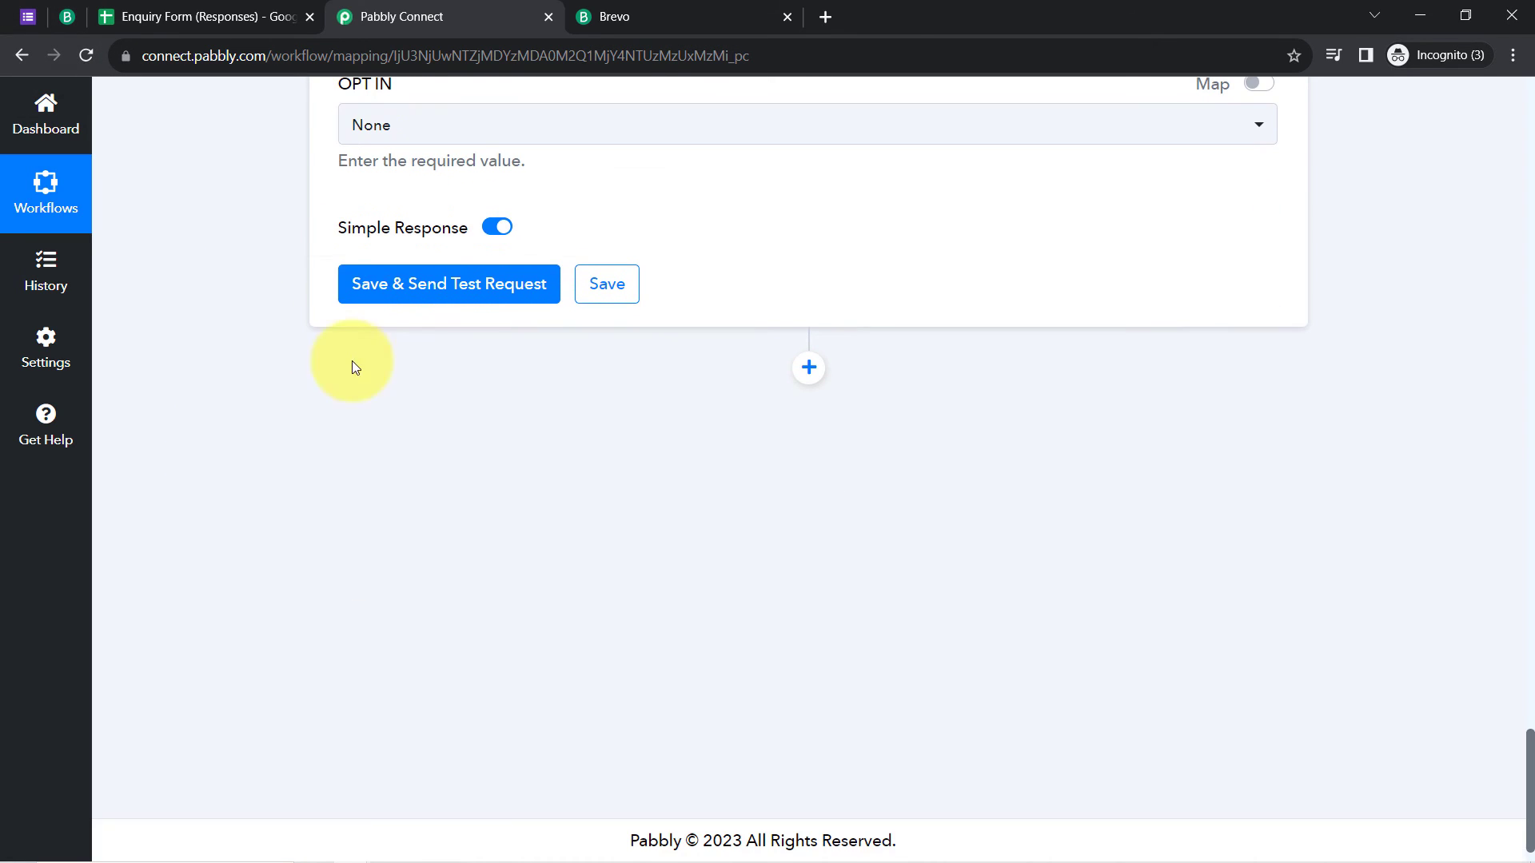
Step: Open Brevo's New Enquiries list, then save the Brevo step and send a test returning Id 289
left_click(66, 18)
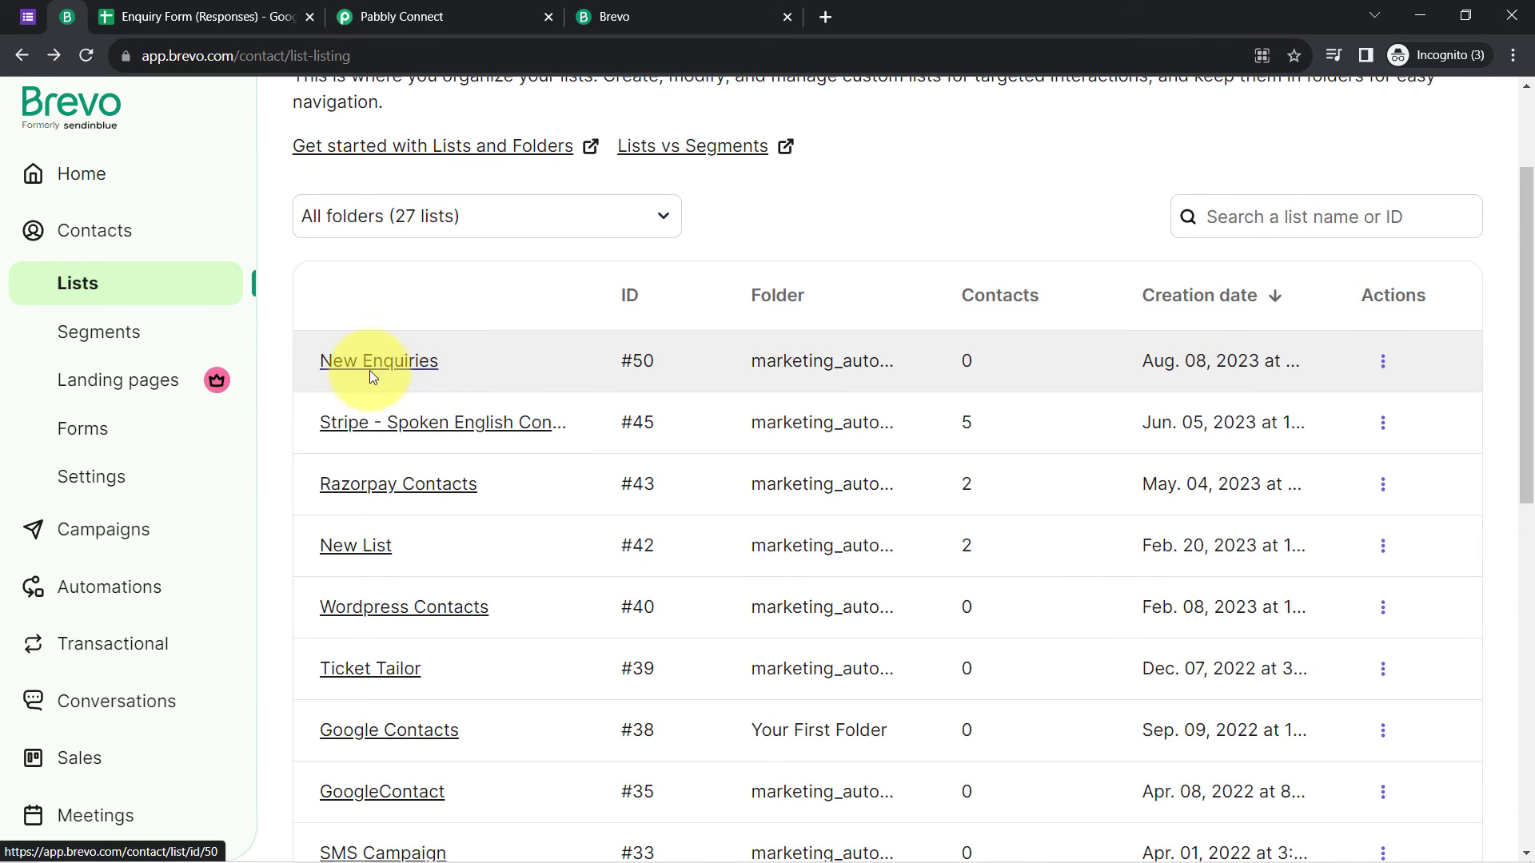
left_click(370, 370)
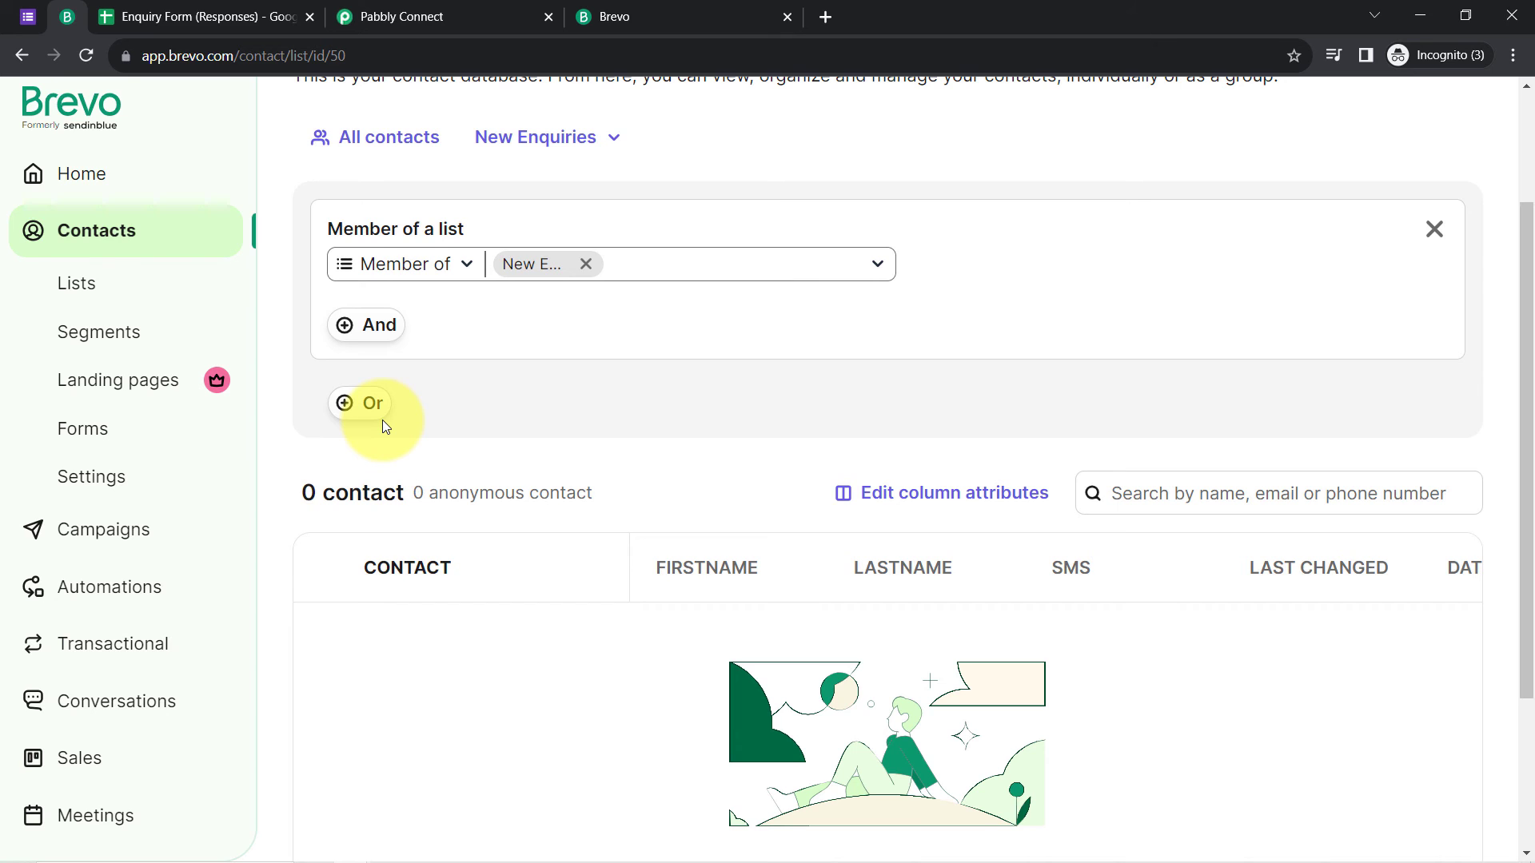
left_click(495, 19)
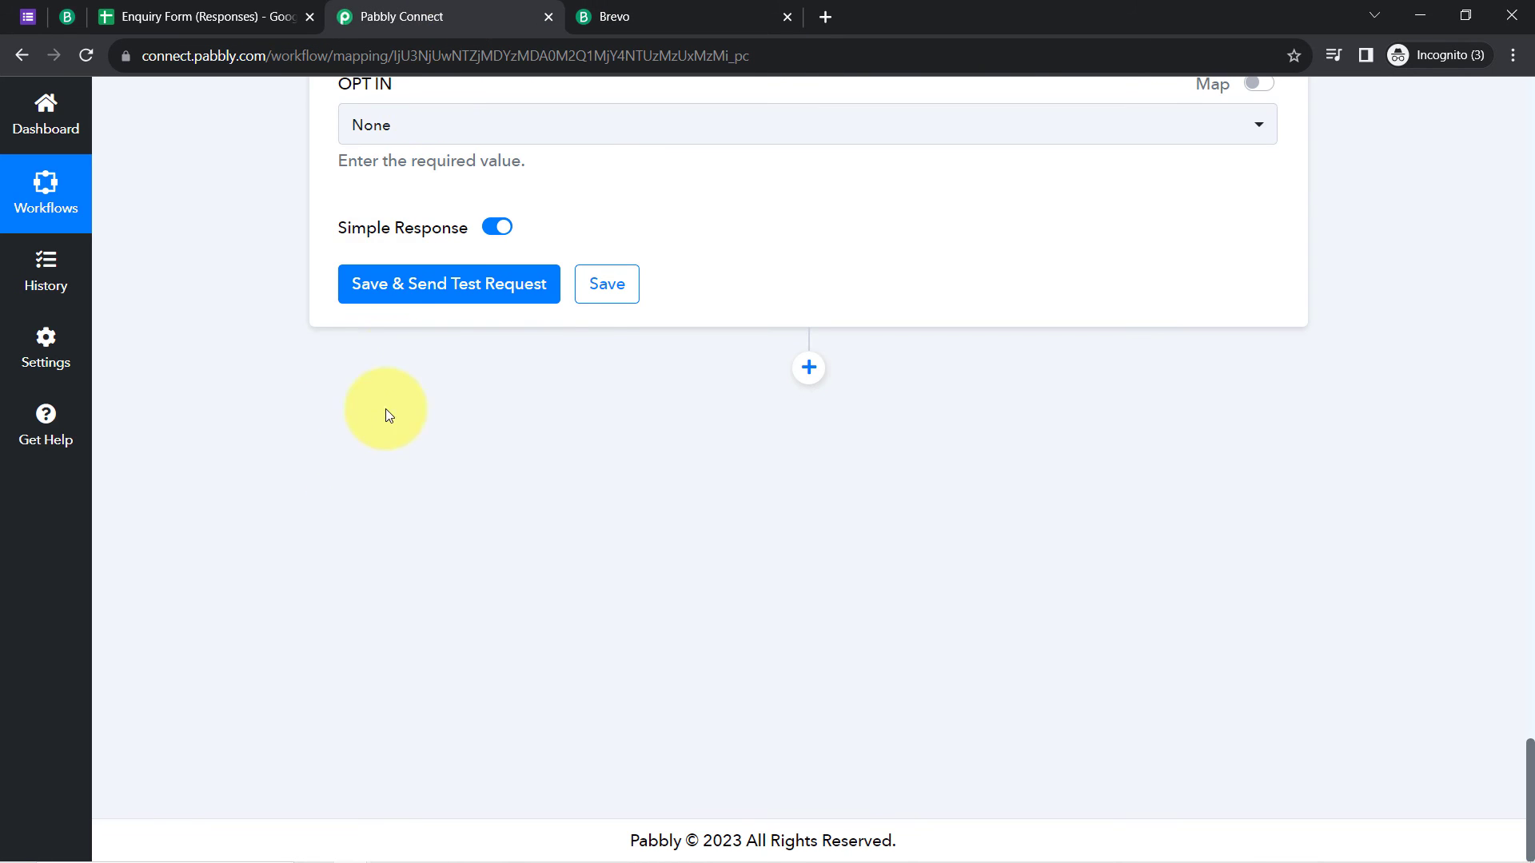
left_click(400, 288)
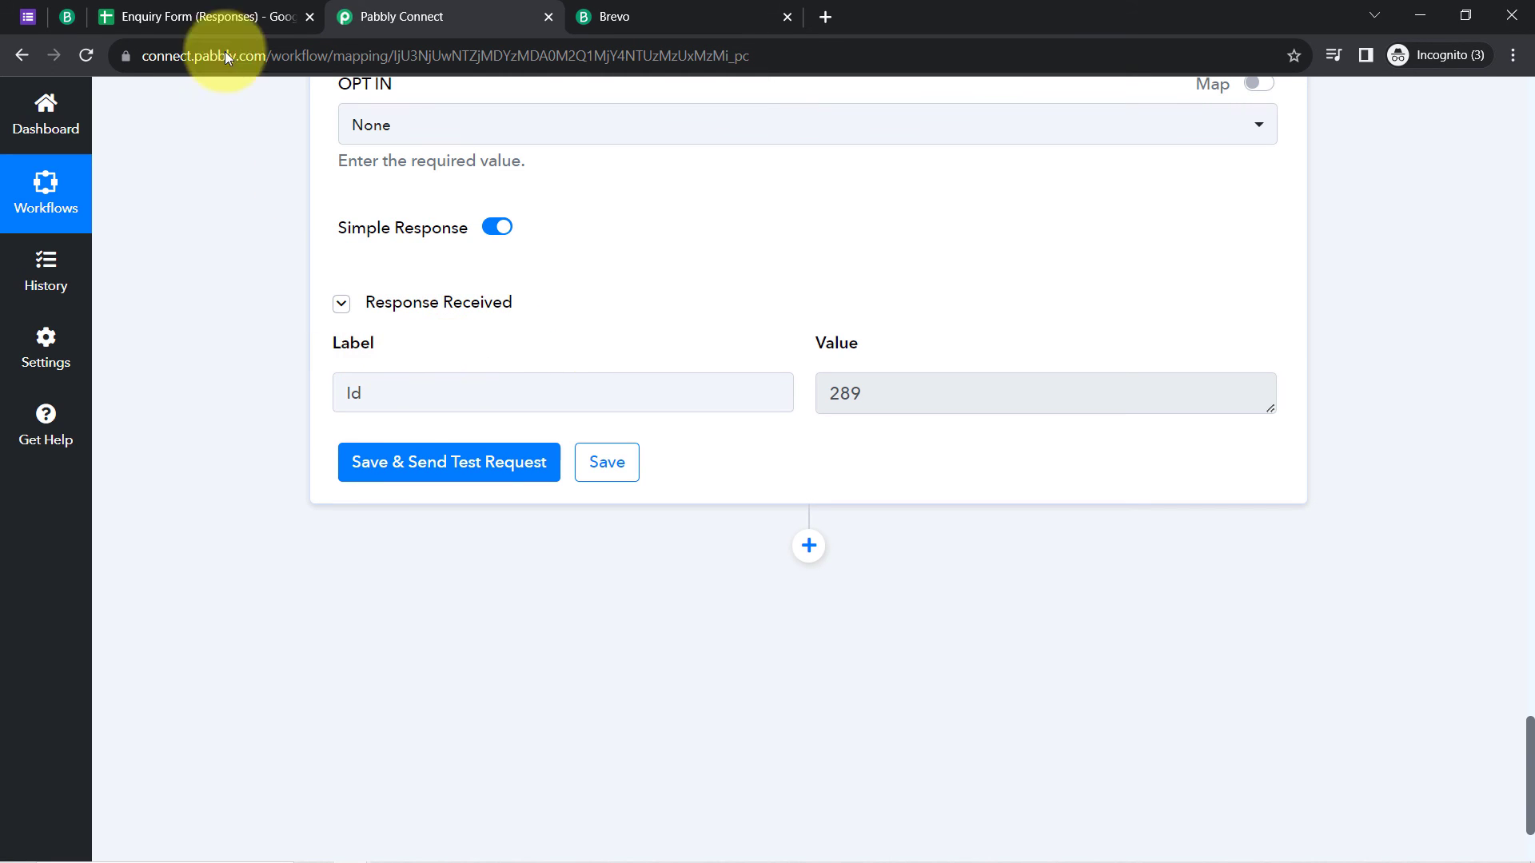
left_click(63, 6)
Step: Reload New Enquiries and open contact 289 to confirm the test contact was added
left_click(86, 56)
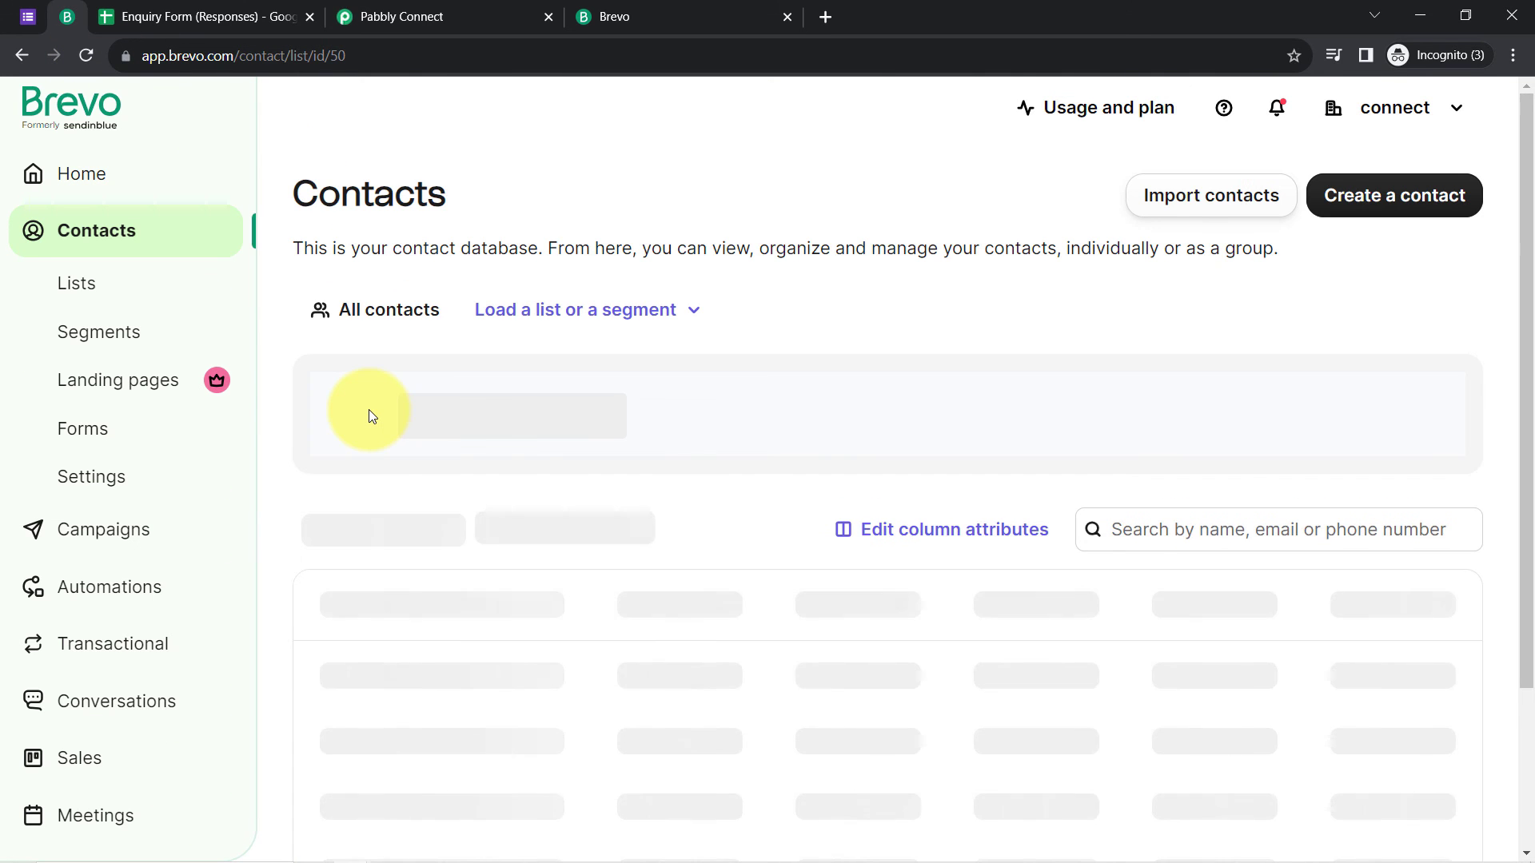
scroll(410, 520, "down", 1)
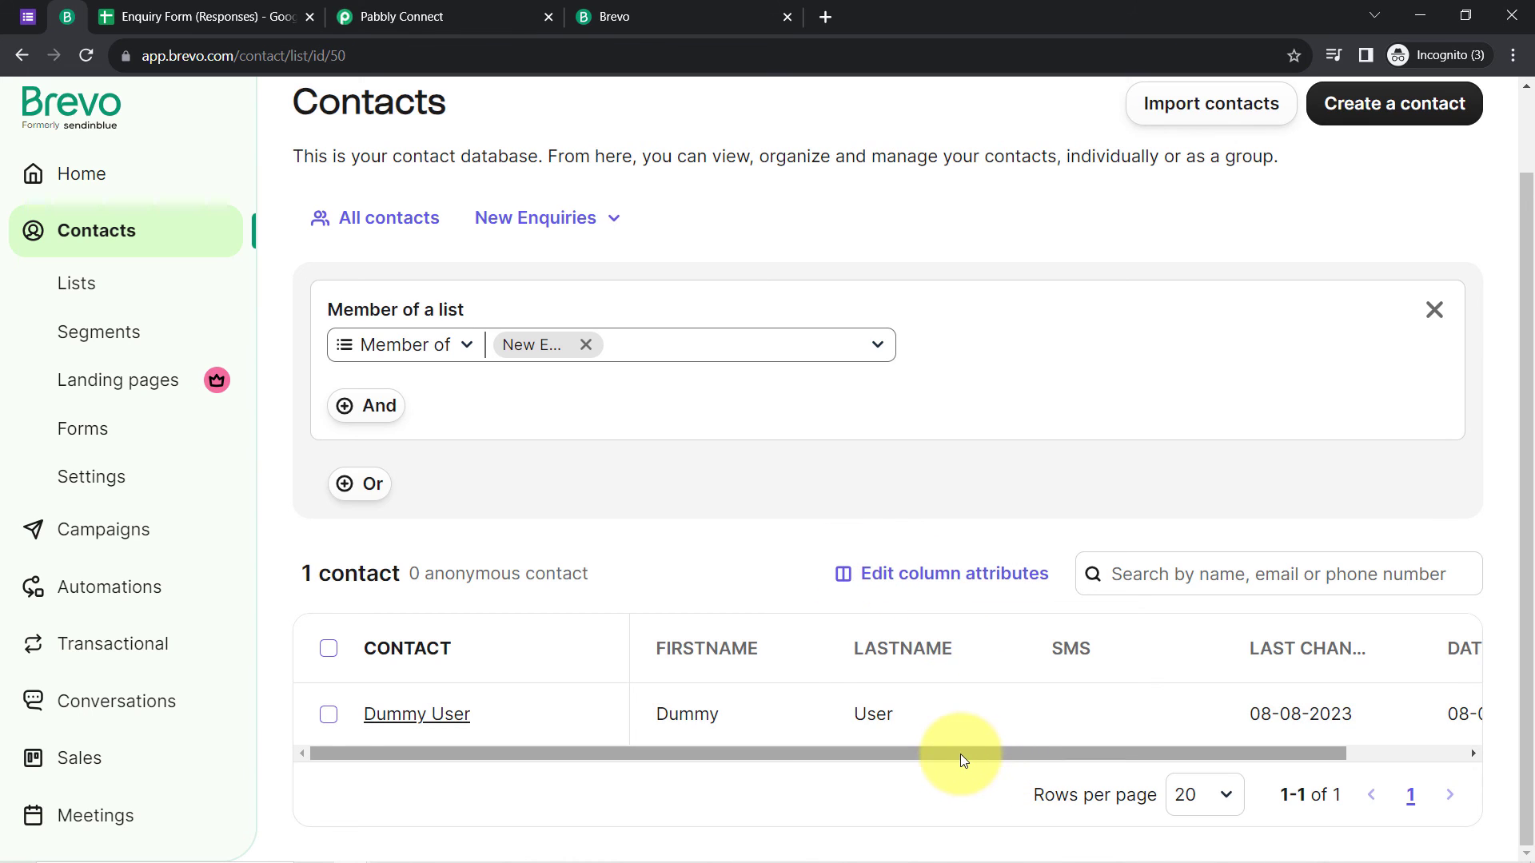
left_click_drag(1088, 754, 838, 757)
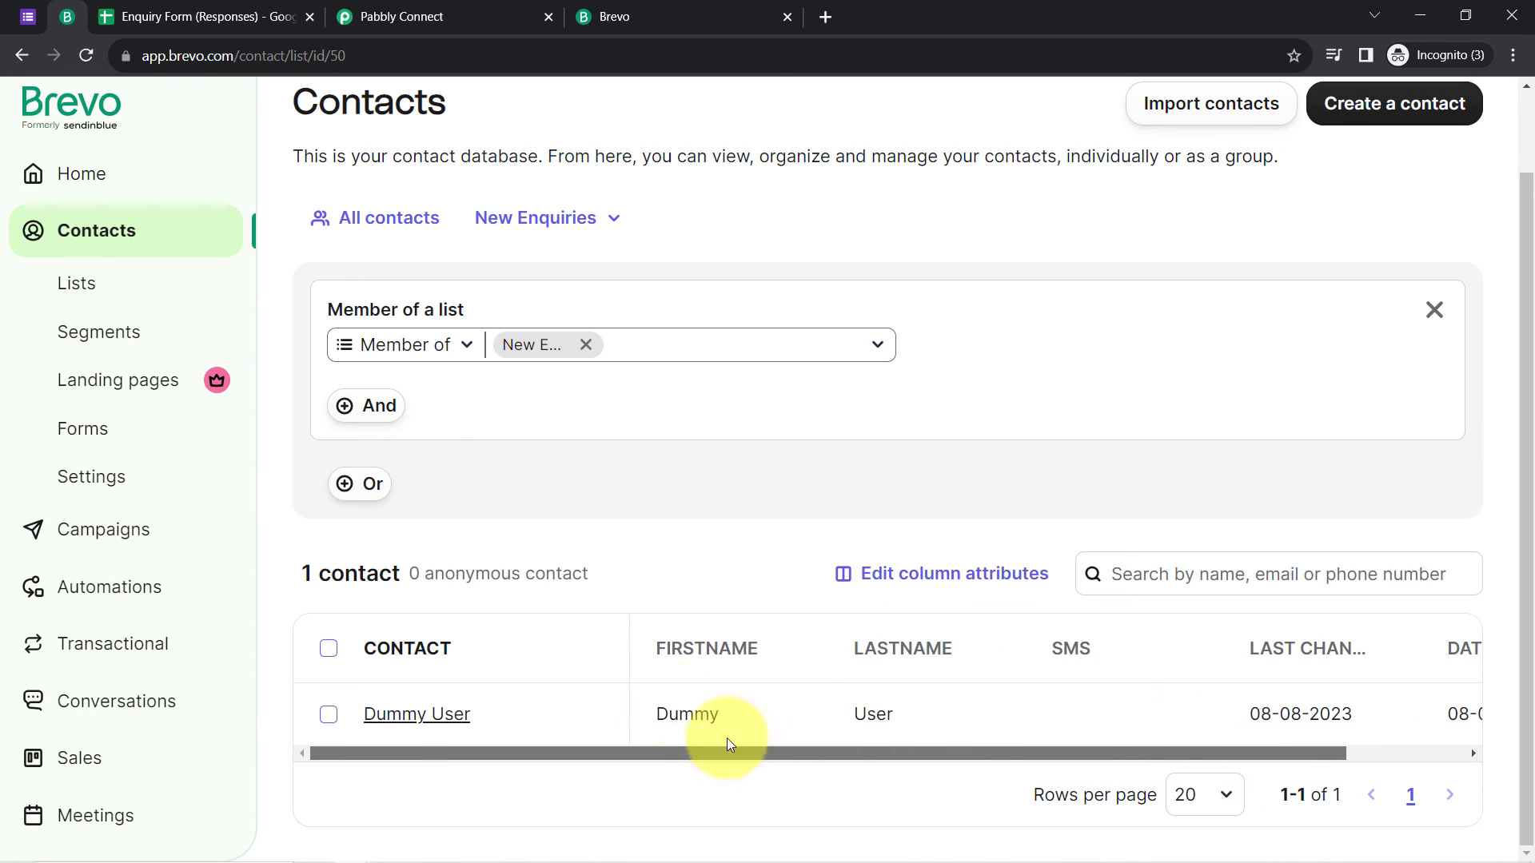
left_click(417, 716)
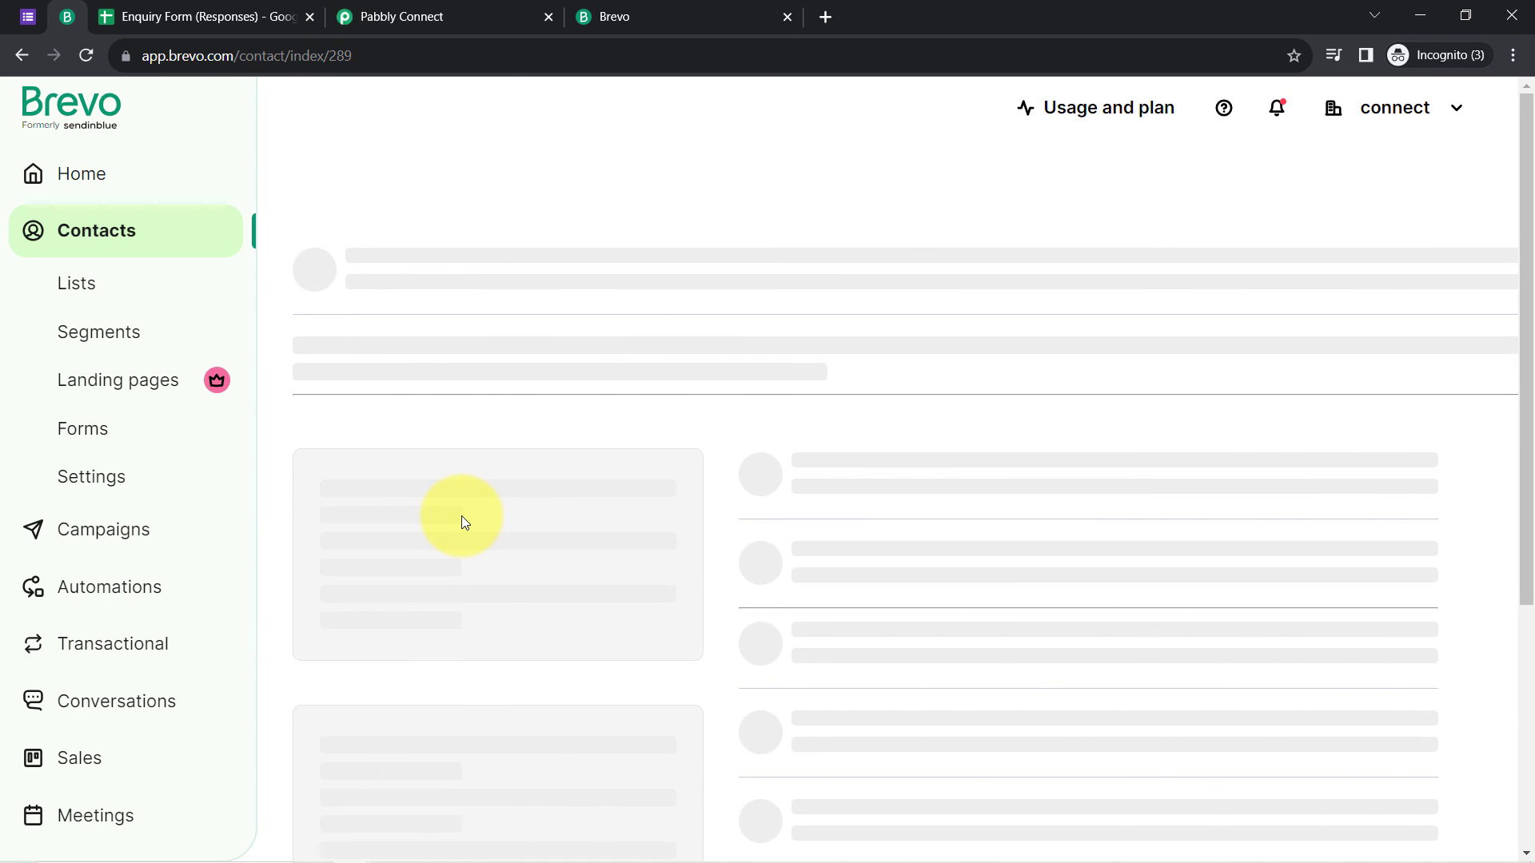
left_click(13, 8)
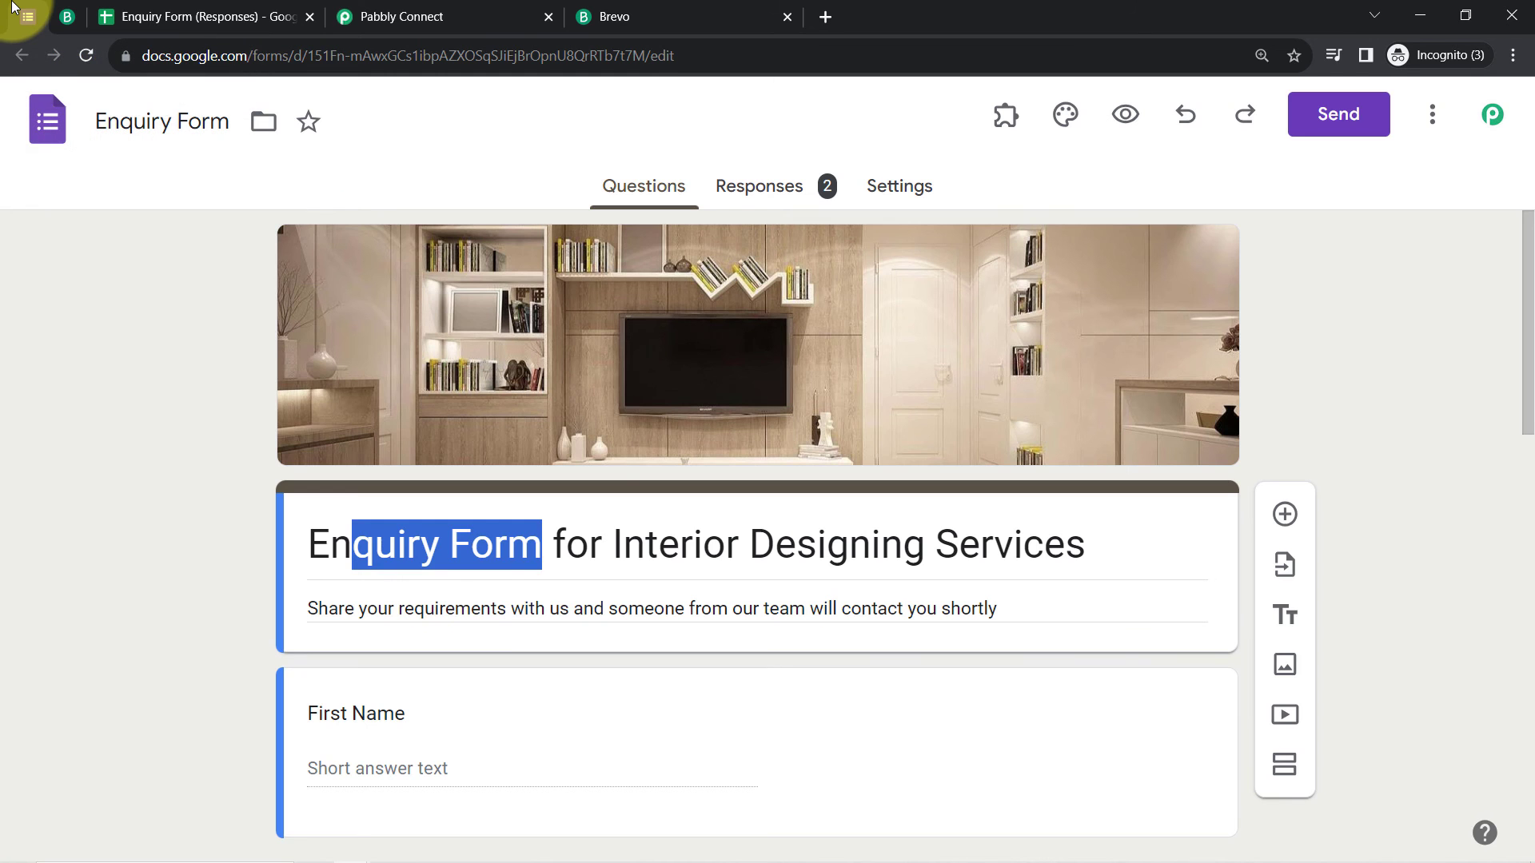
left_click(58, 12)
scroll(383, 500, "down", 6)
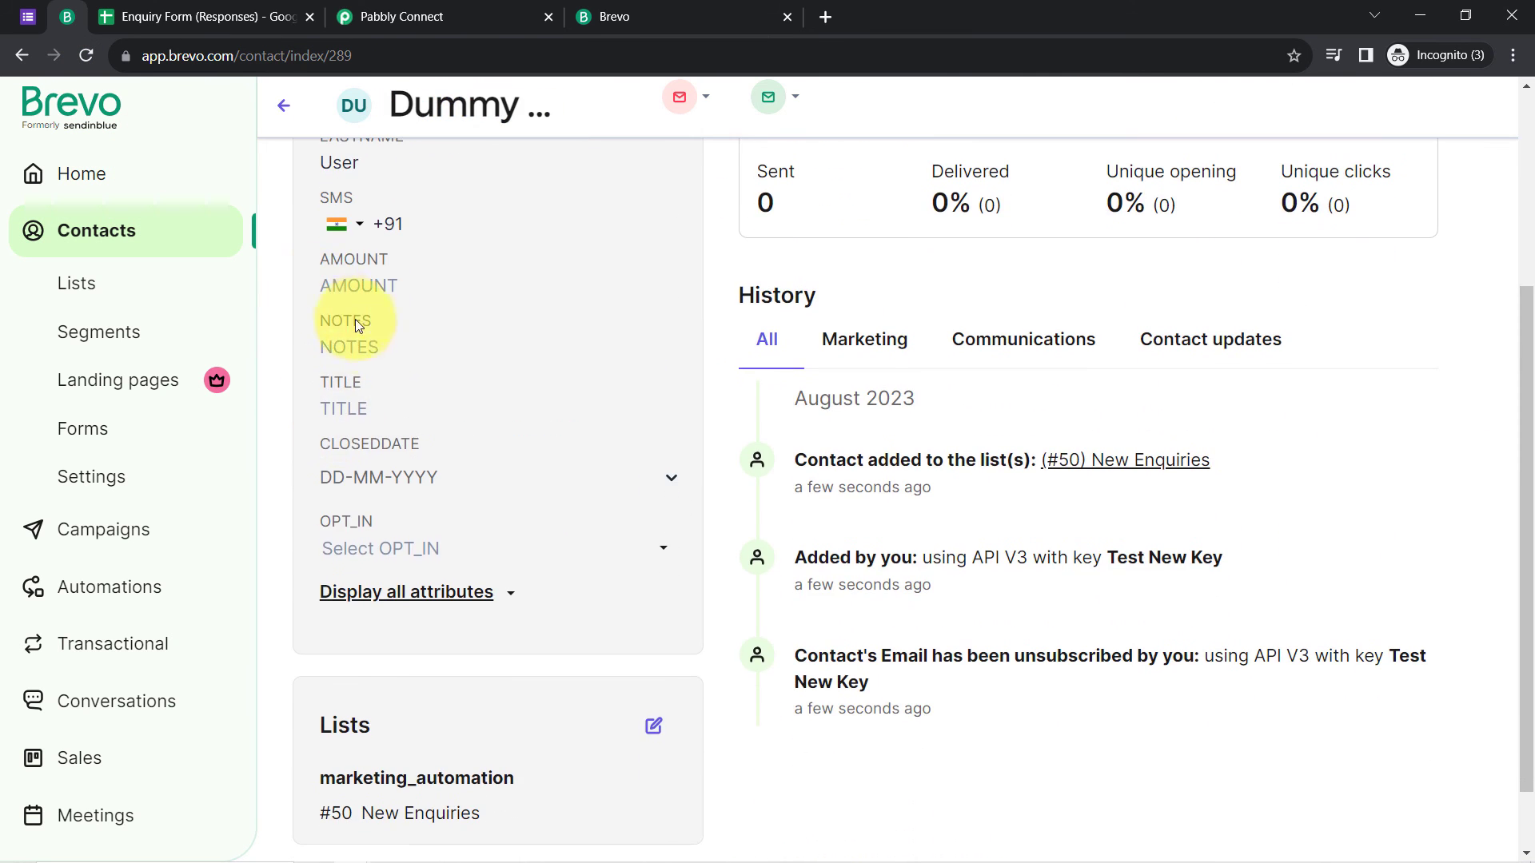
scroll(355, 319, "up", 6)
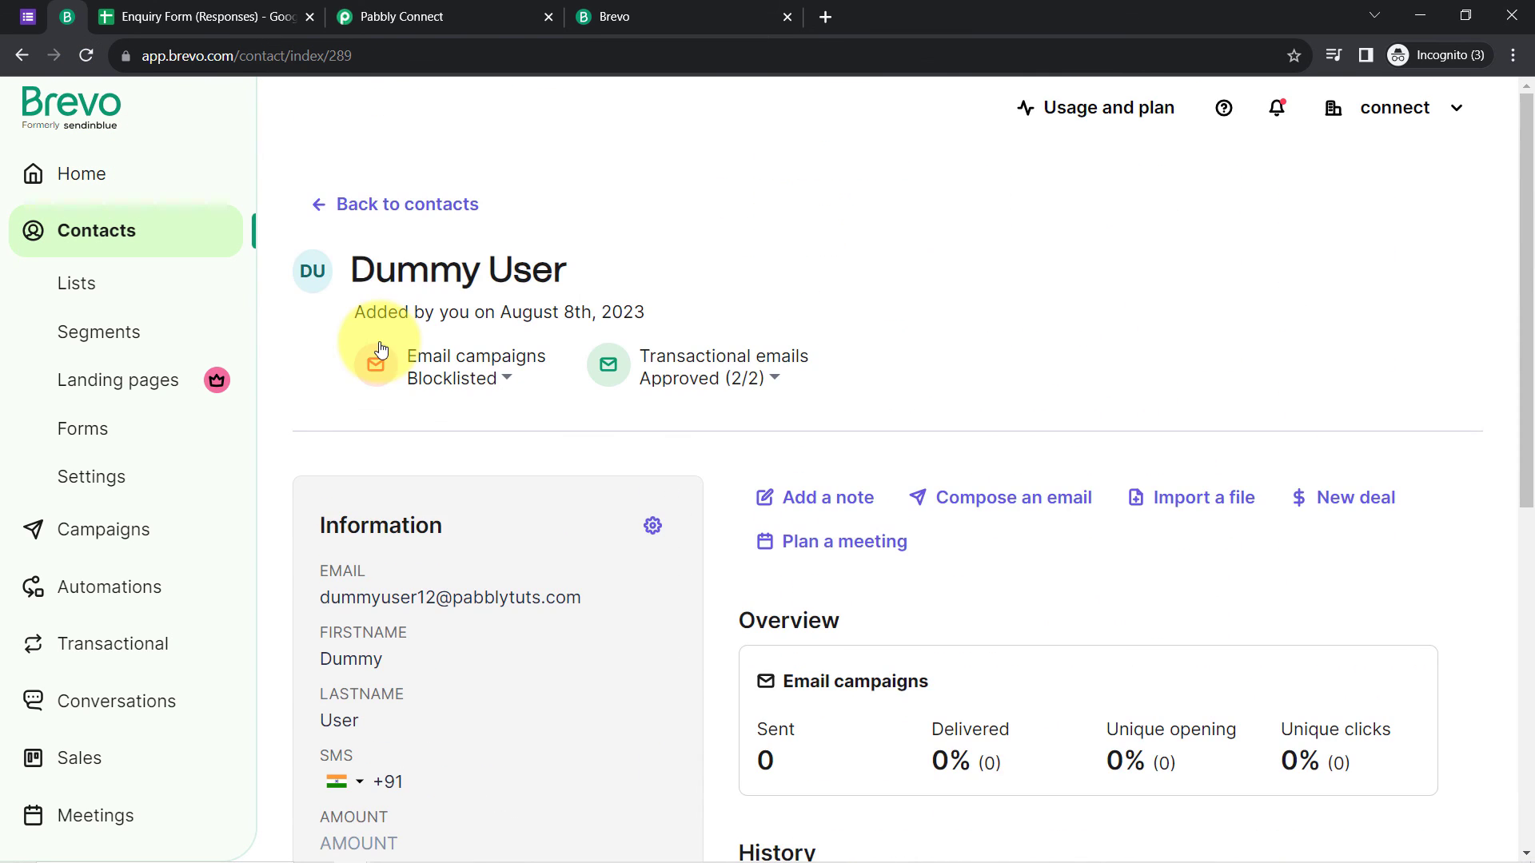
left_click(452, 9)
Step: Close the Brevo tab and collapse the Google Forms and Create or Update Contact steps
left_click(787, 17)
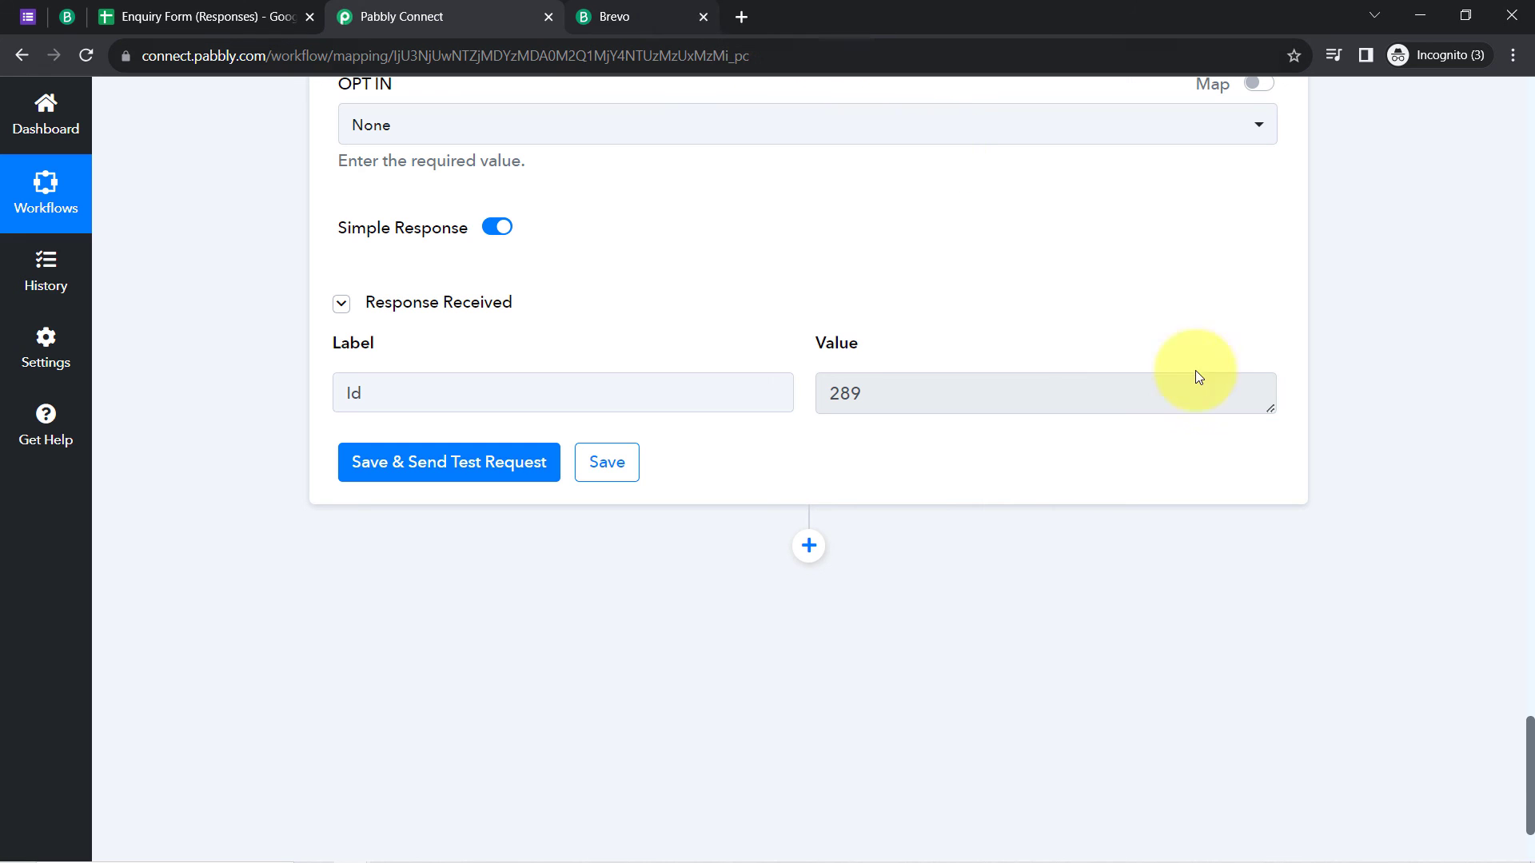
left_click_drag(1531, 775, 1532, 94)
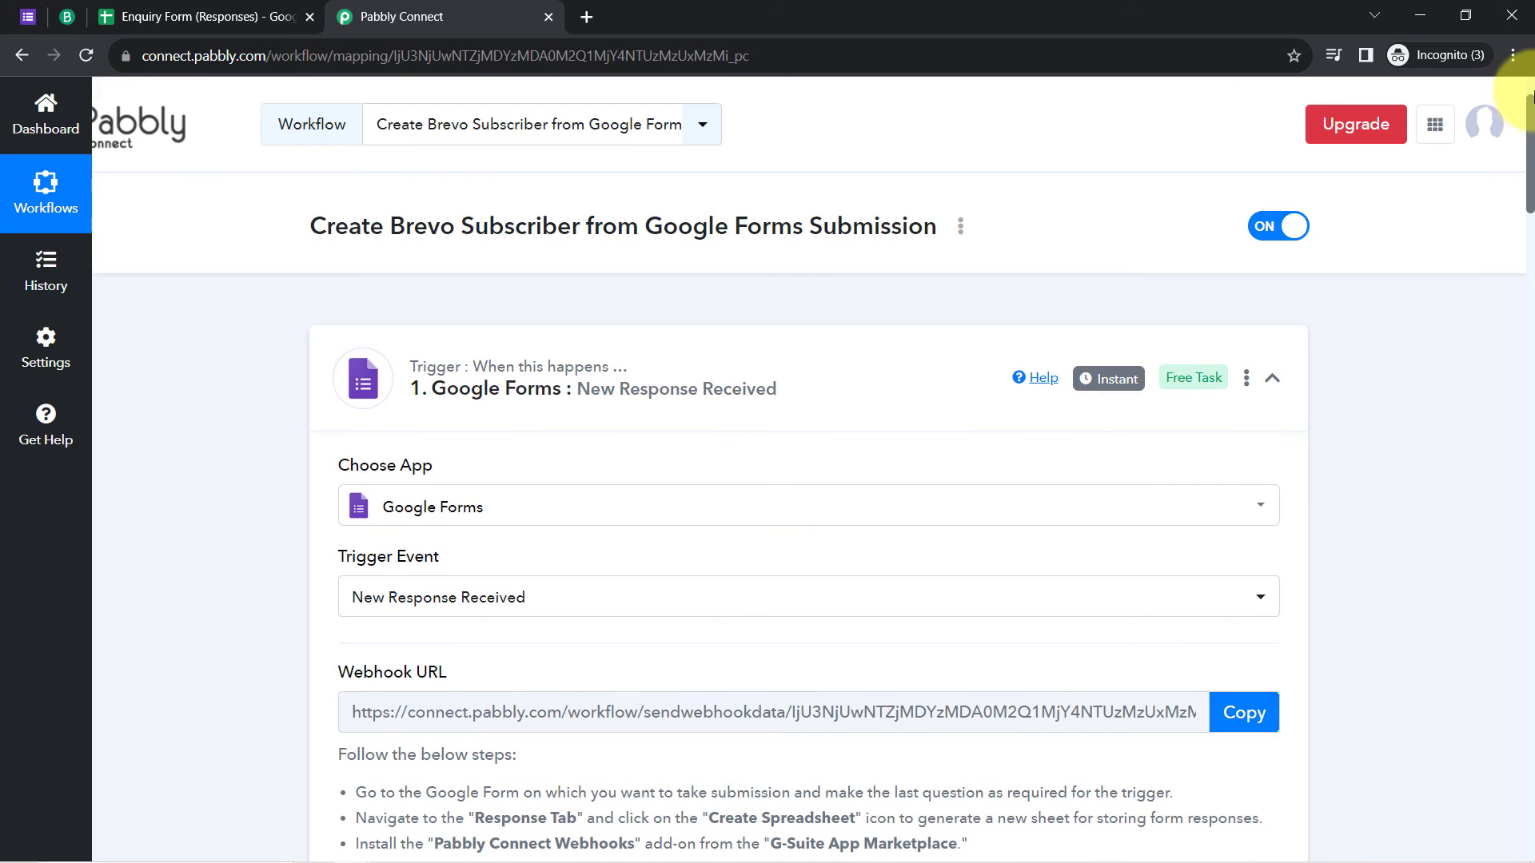
left_click(497, 382)
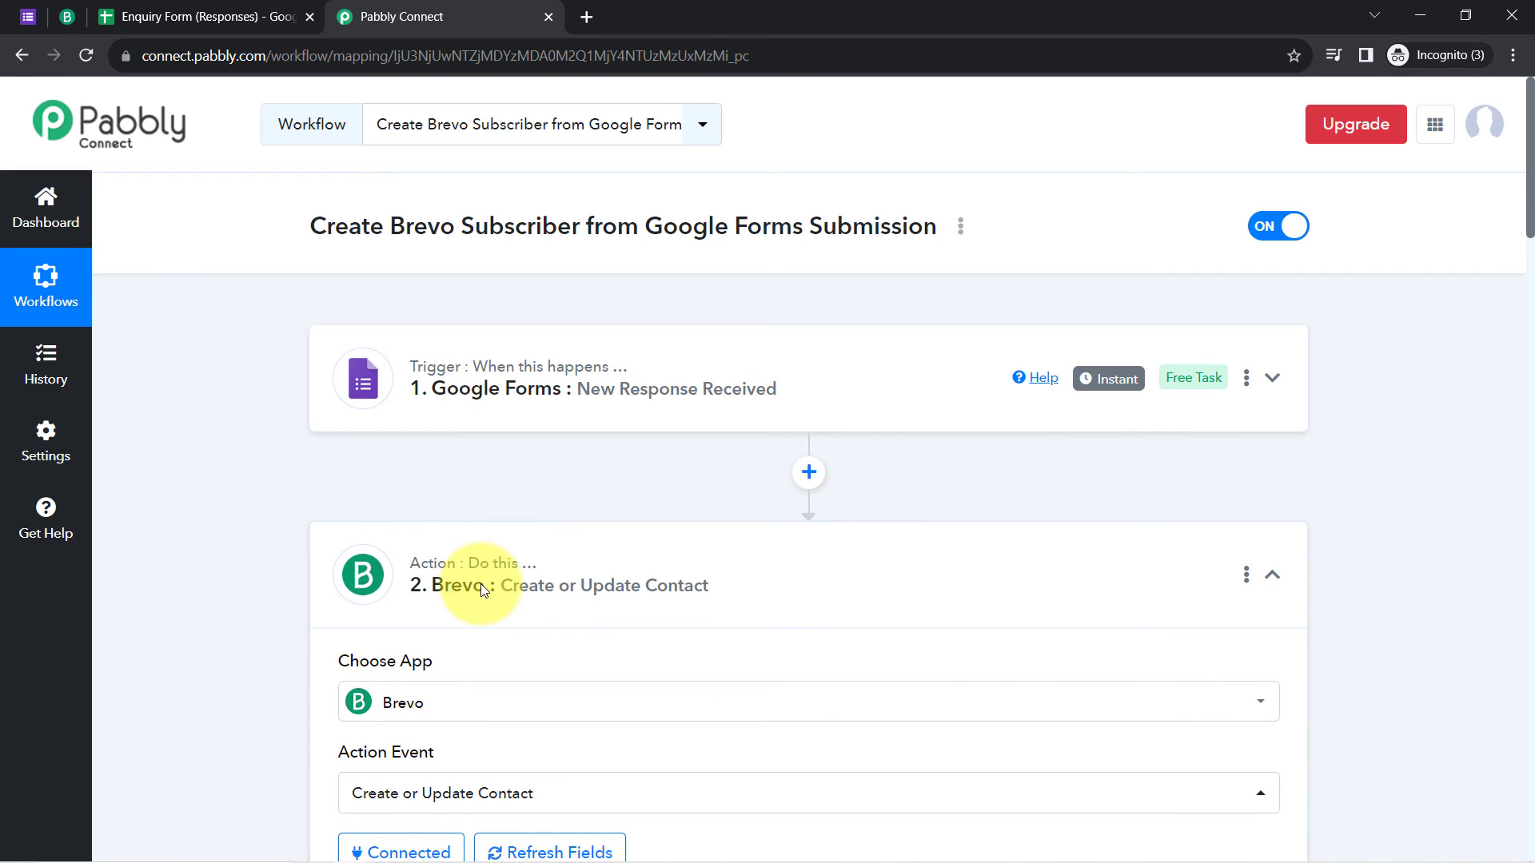
left_click(479, 587)
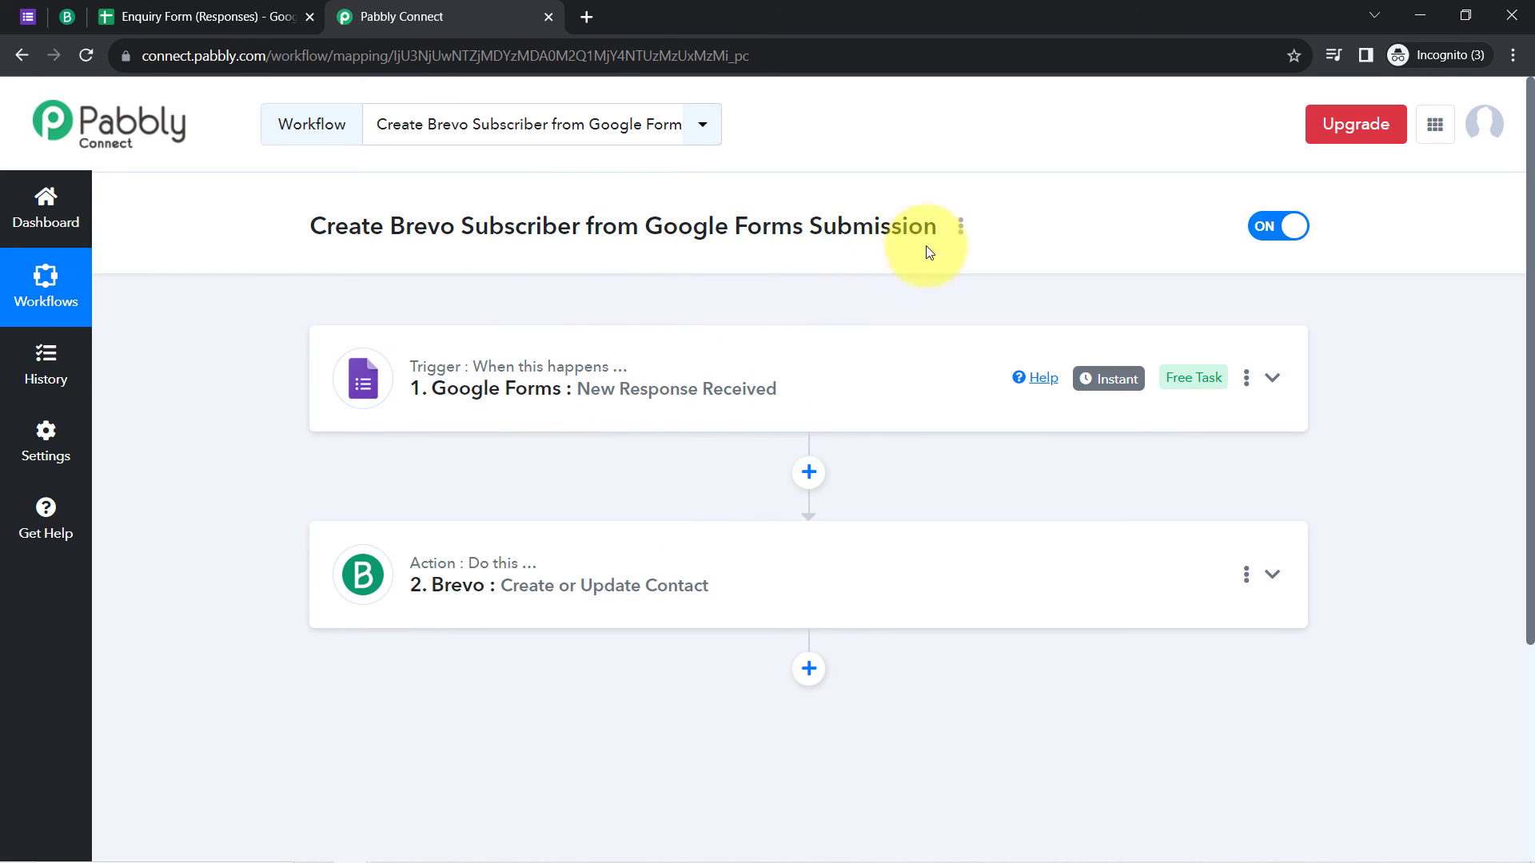
left_click(961, 227)
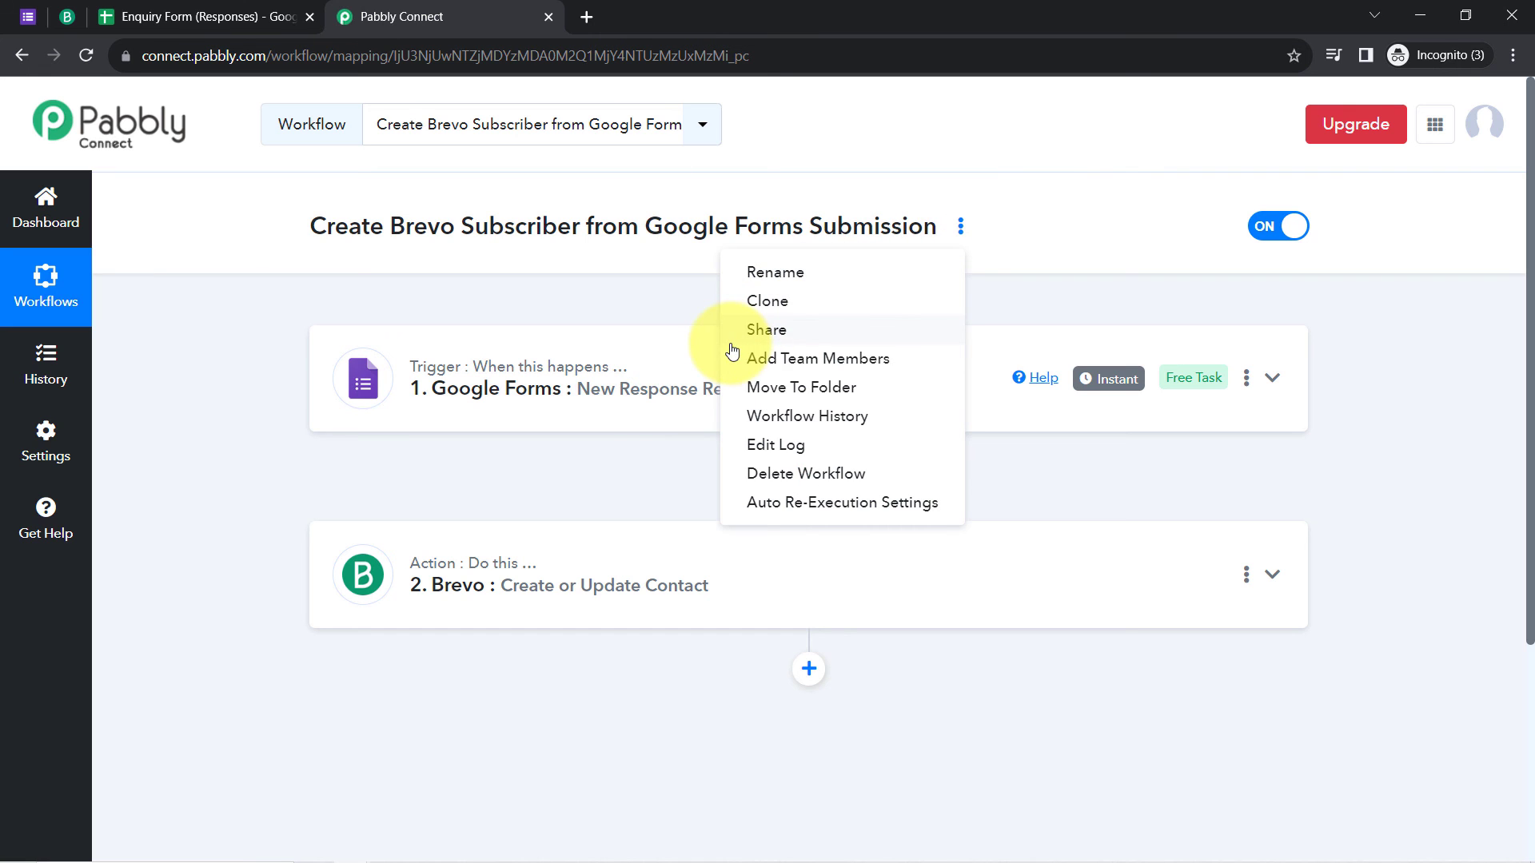
left_click(781, 339)
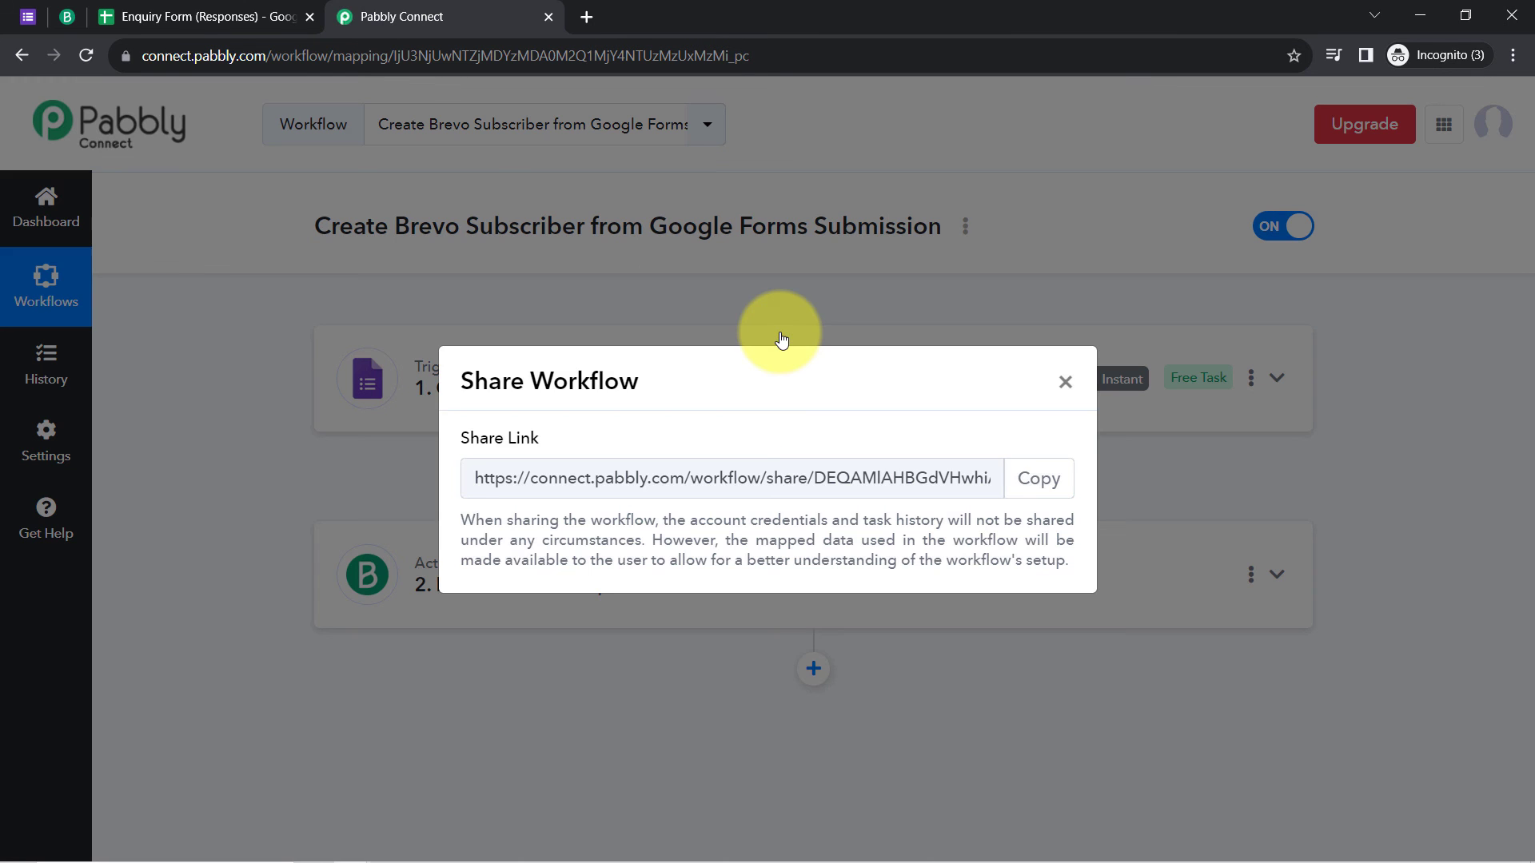
left_click(1059, 480)
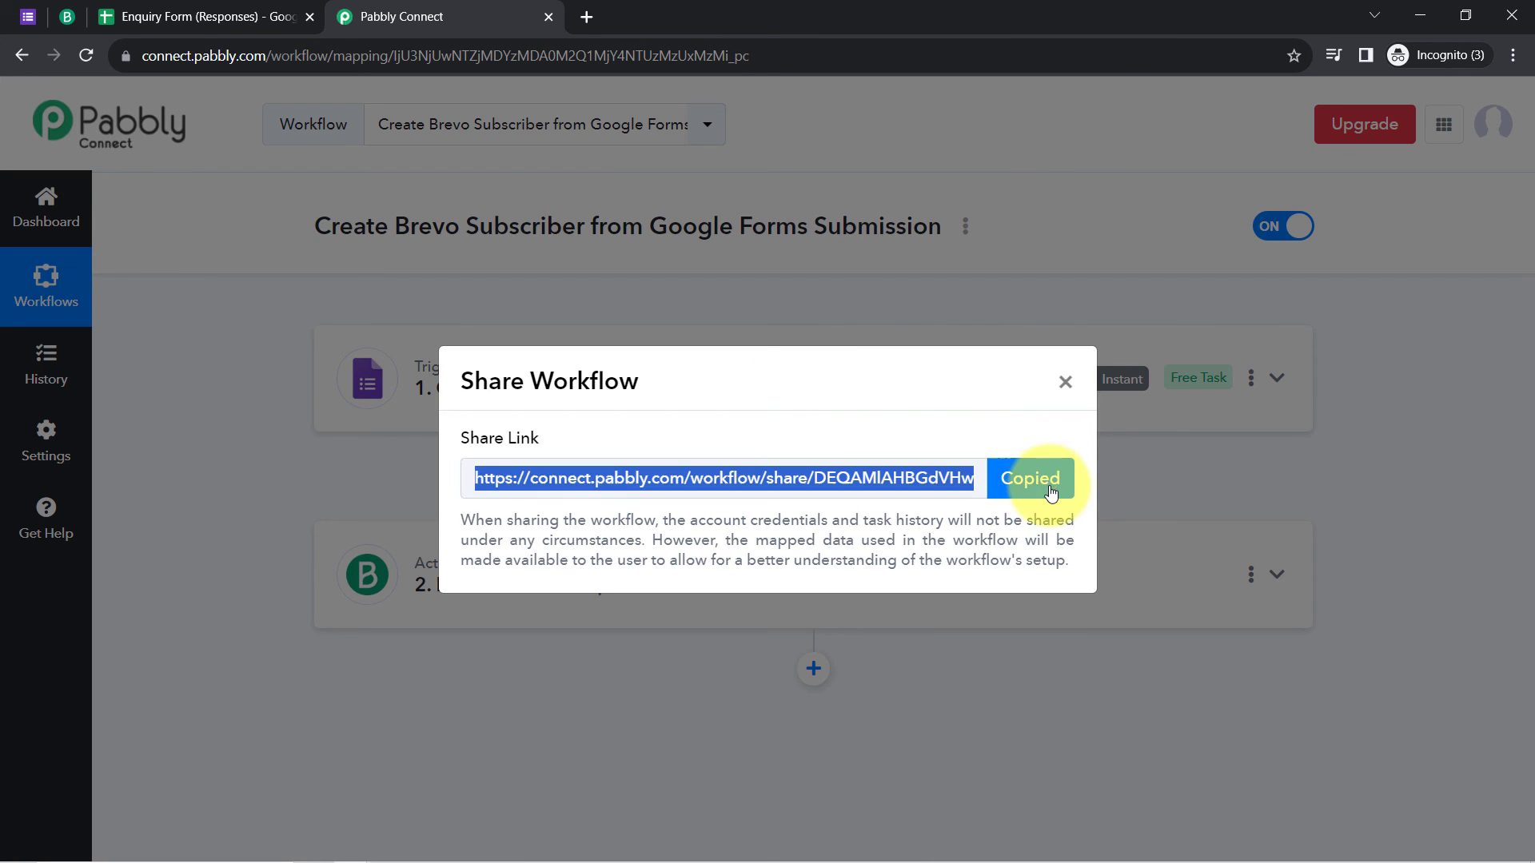
left_click(1064, 383)
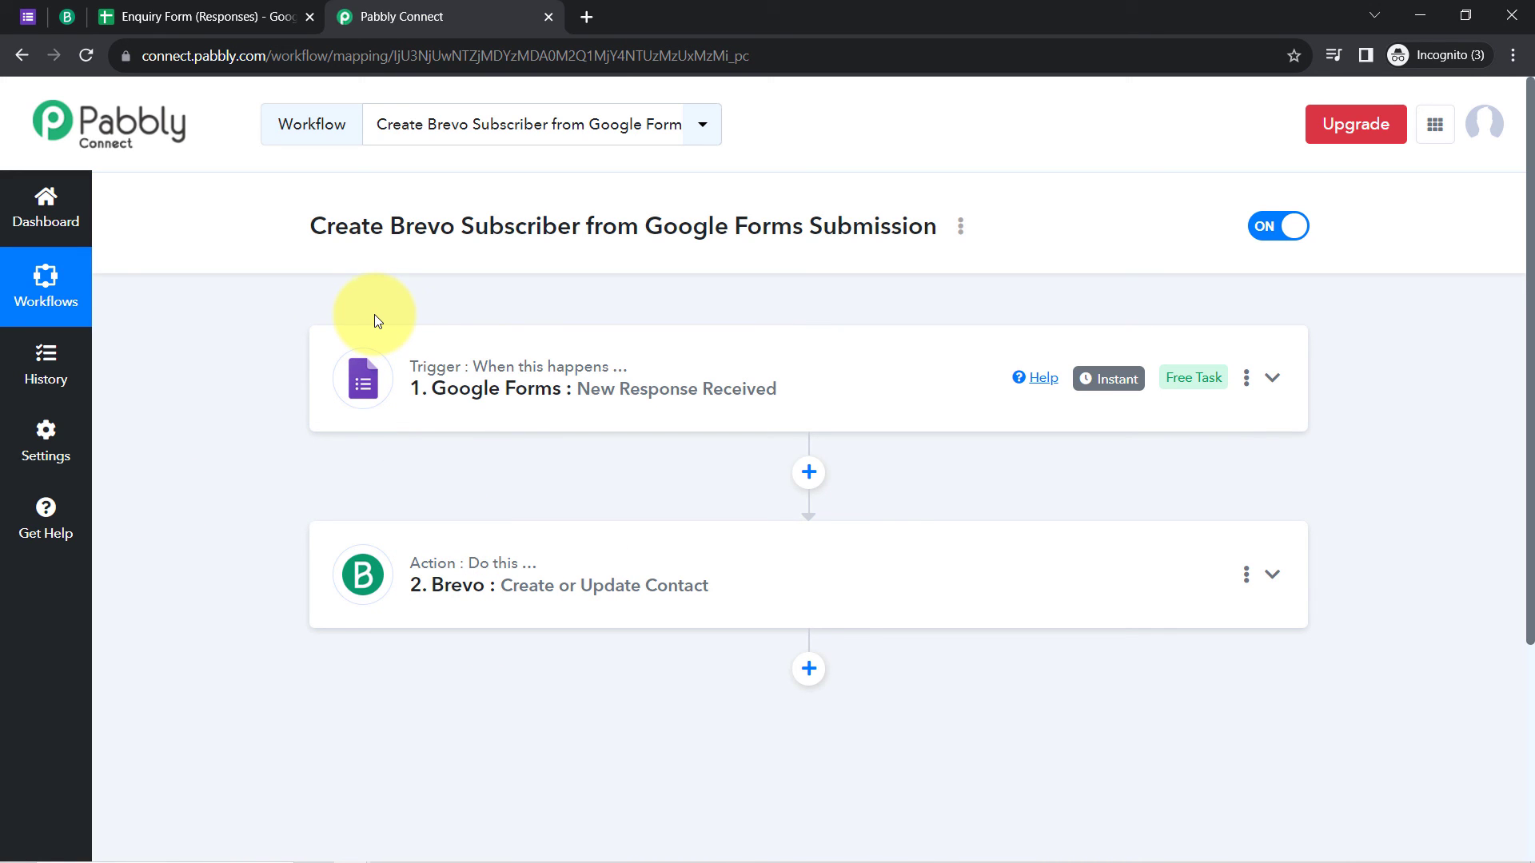
left_click(438, 584)
scroll(275, 675, "down", 7)
scroll(275, 675, "down", 4)
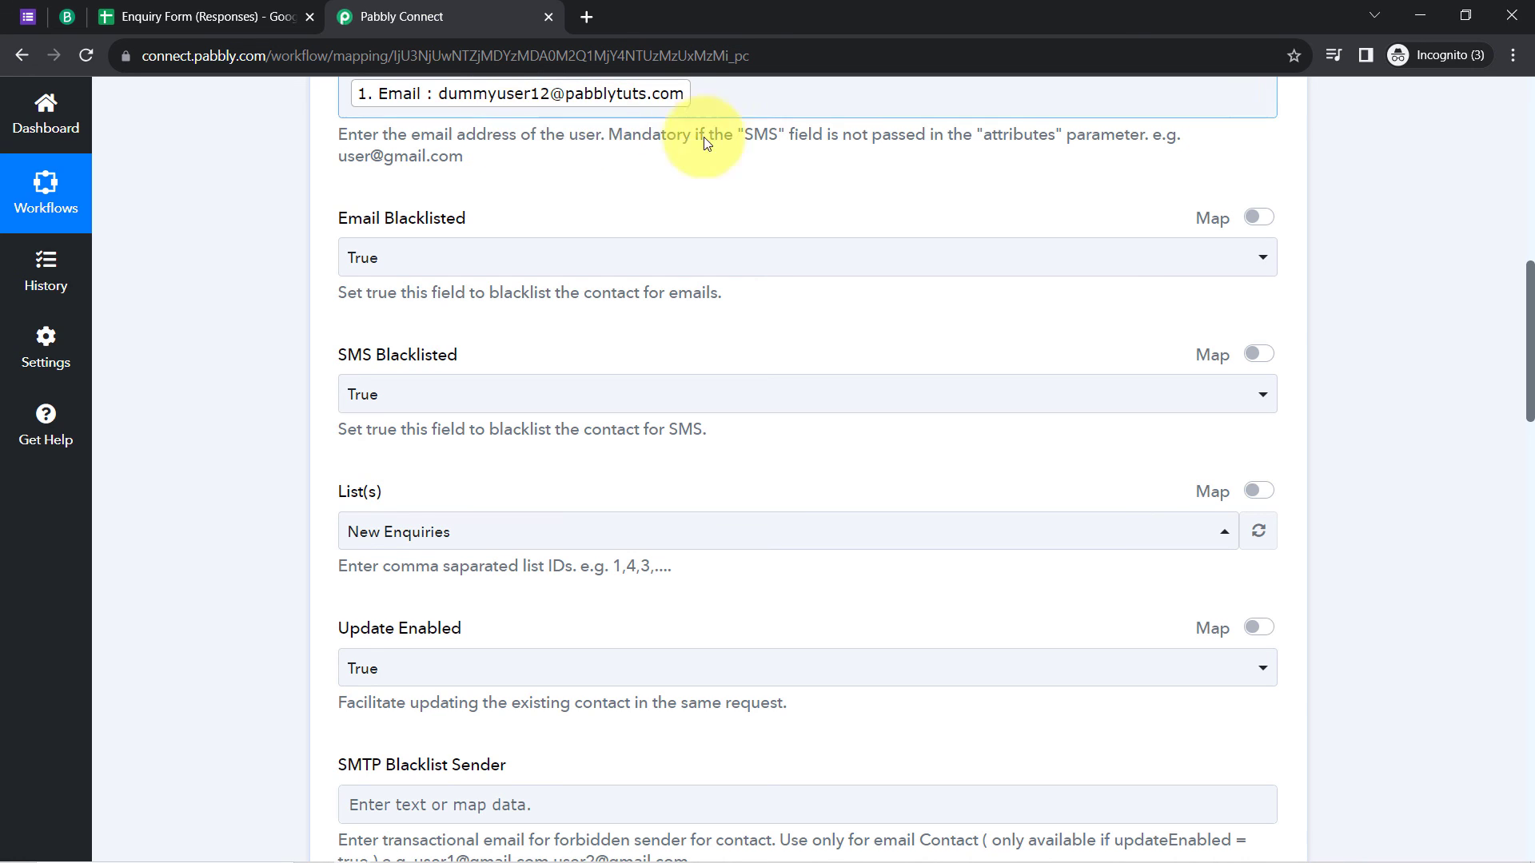
left_click(716, 99)
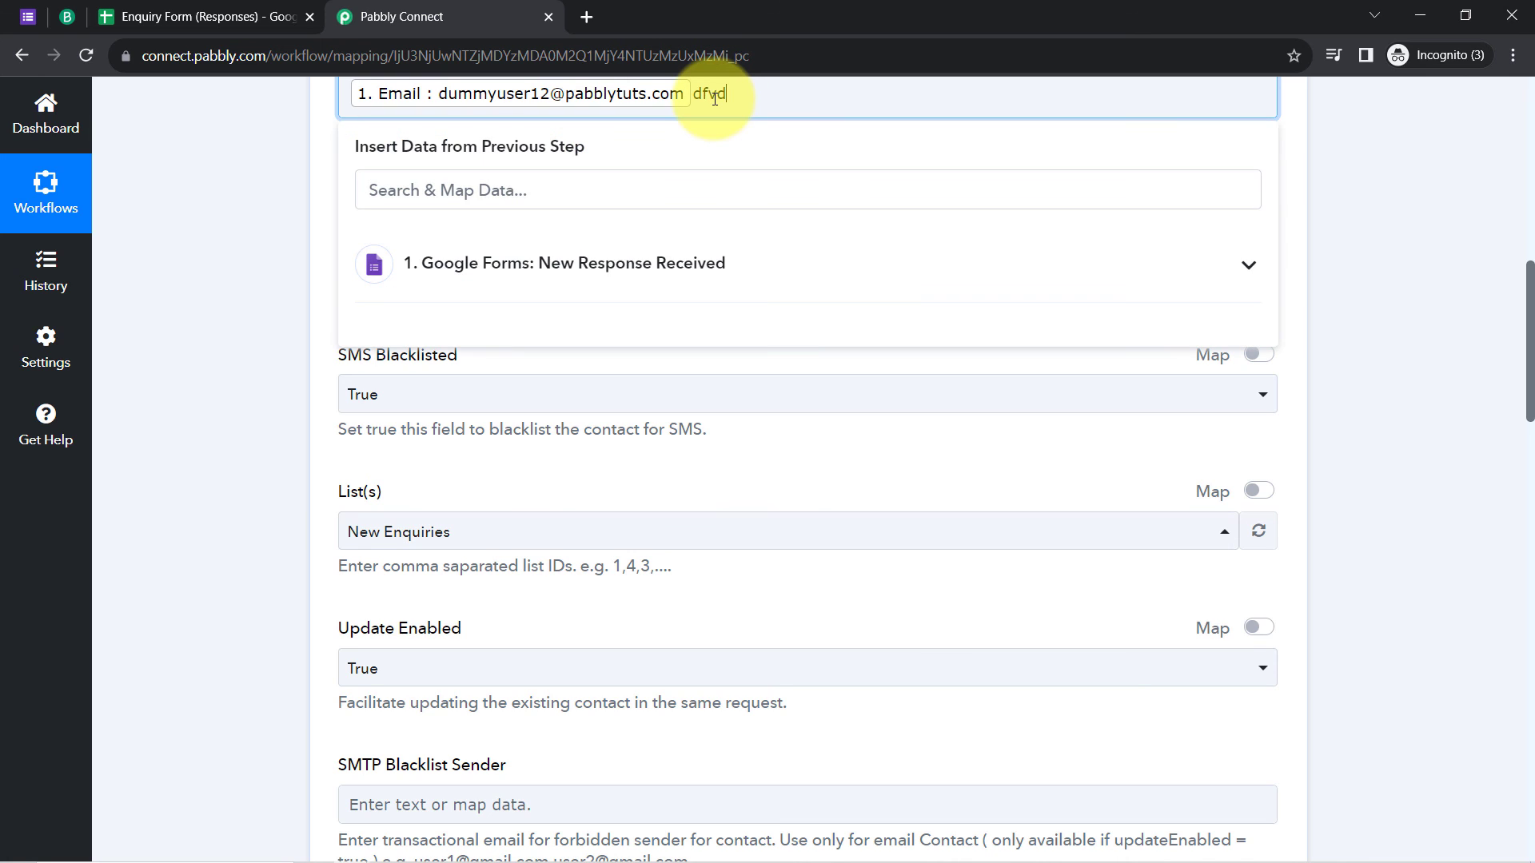
left_click_drag(723, 105, 761, 103)
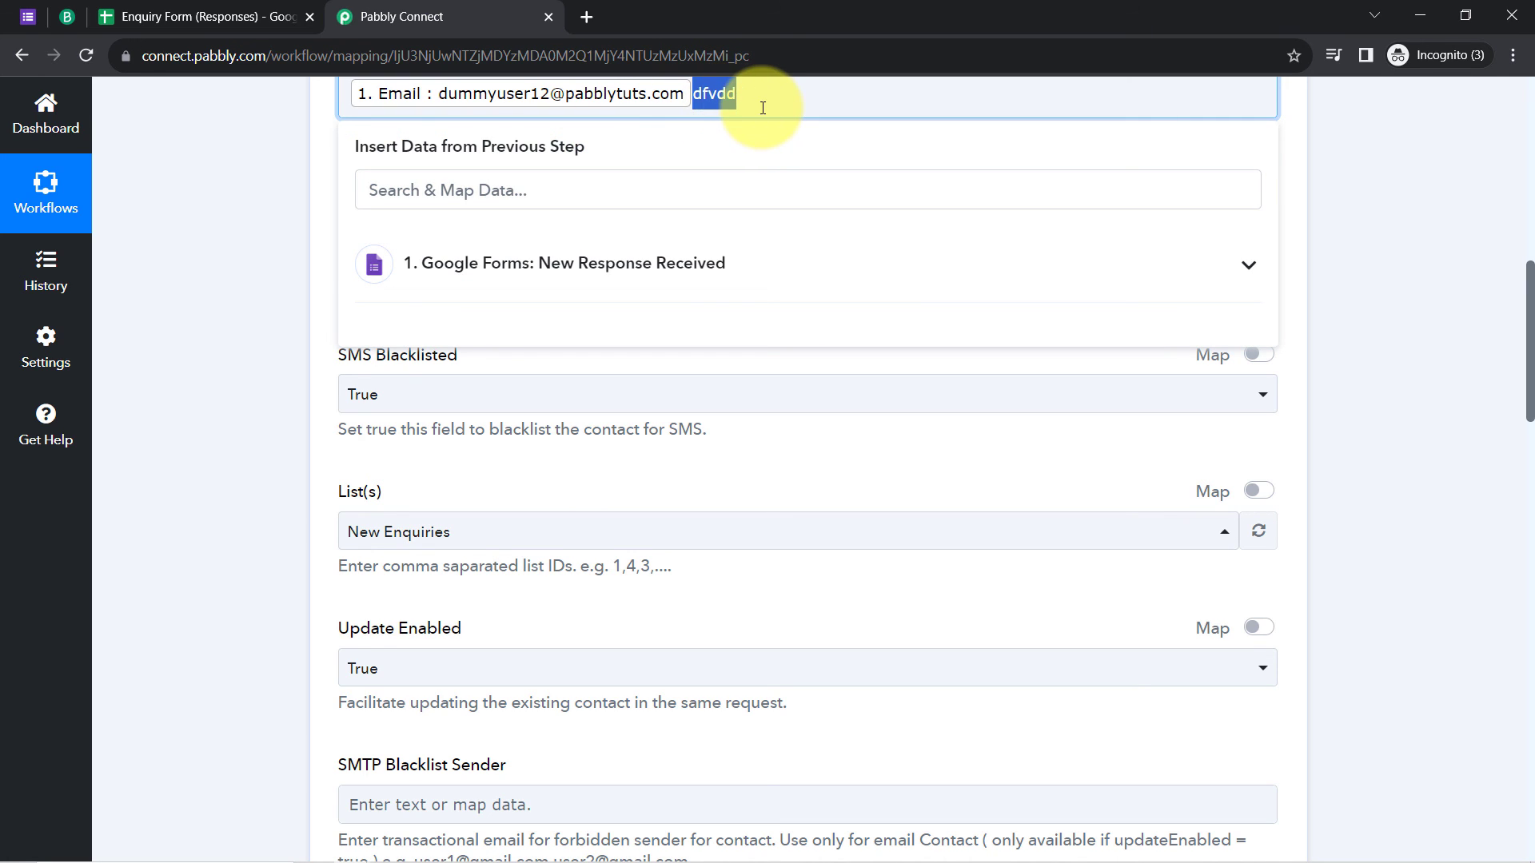
key("BackSpace")
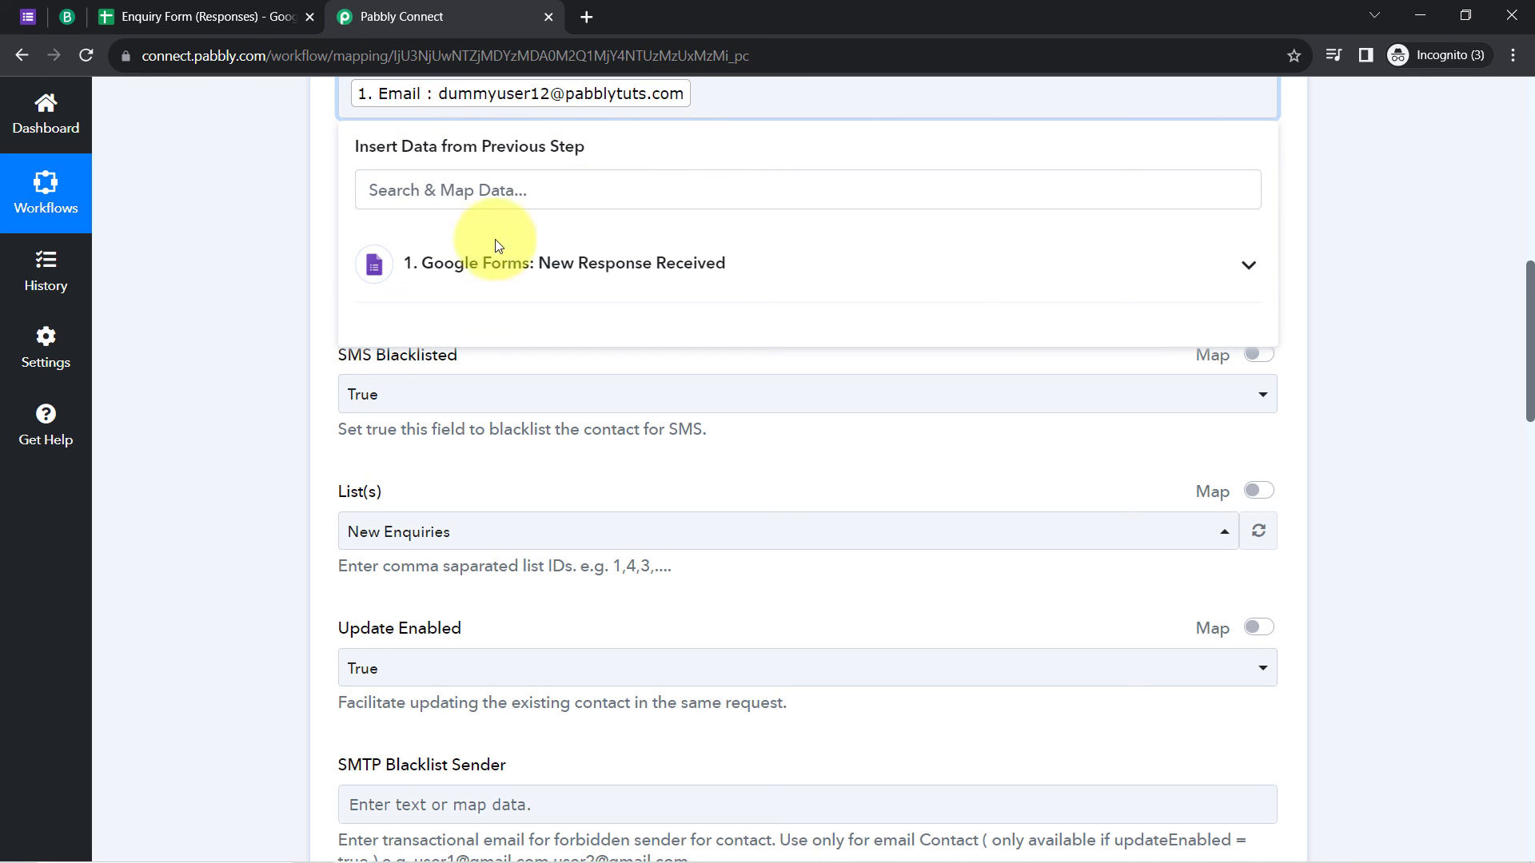
left_click(252, 378)
scroll(252, 400, "up", 8)
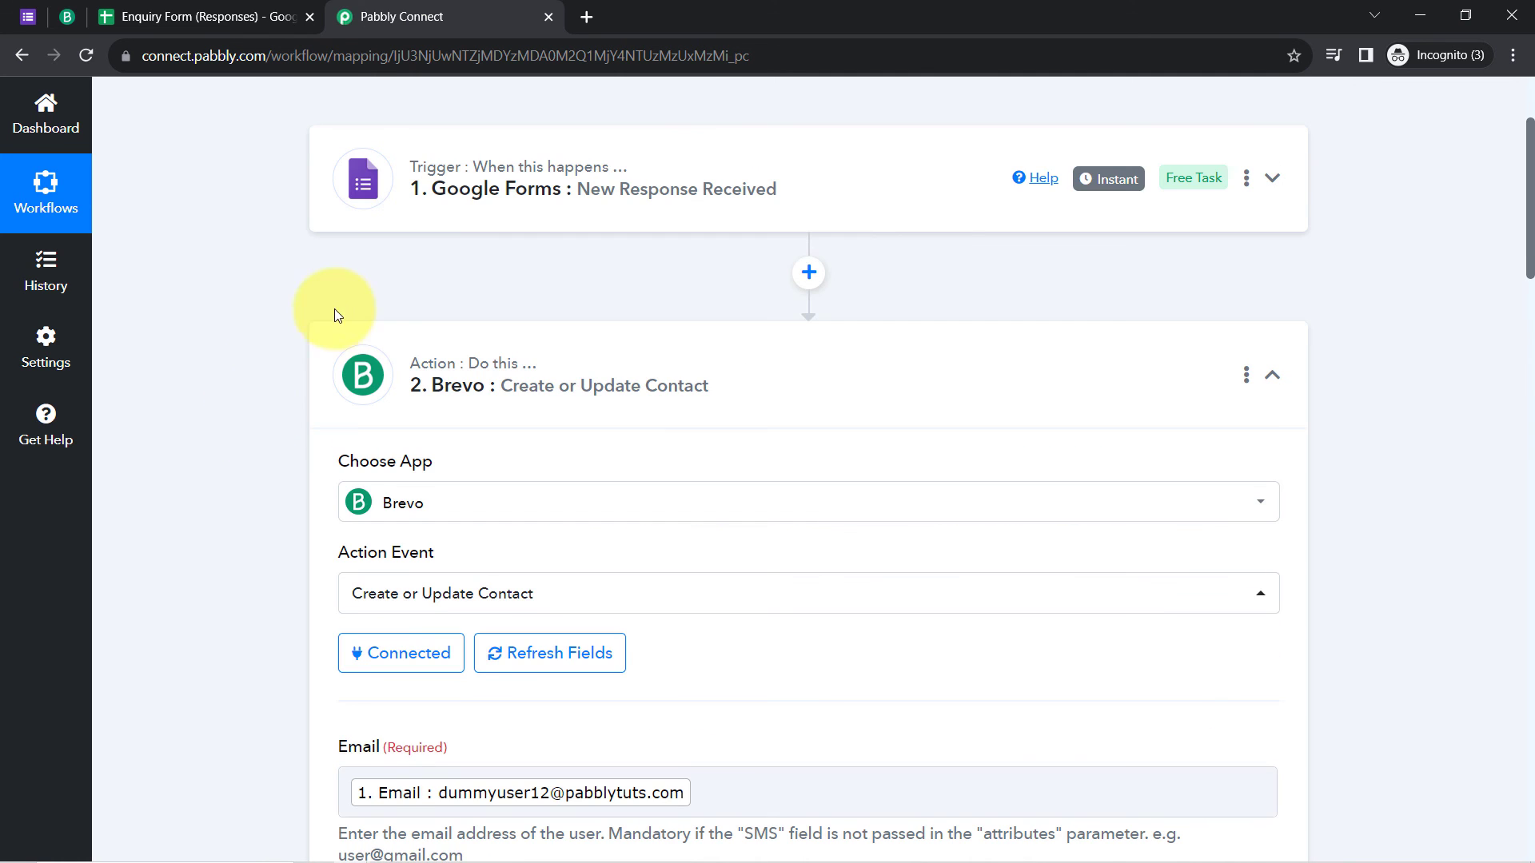
left_click(509, 376)
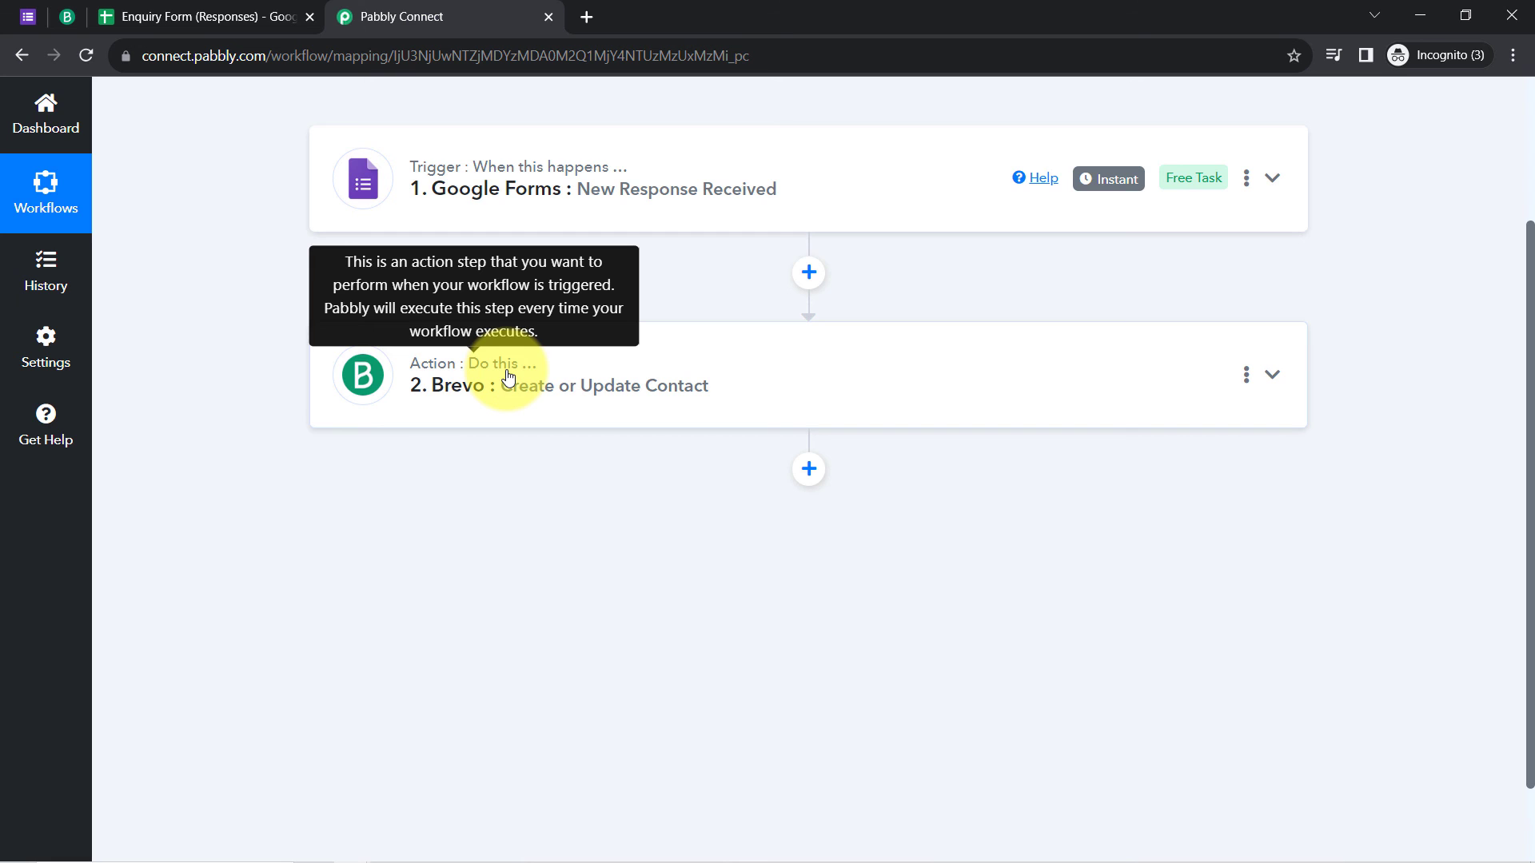